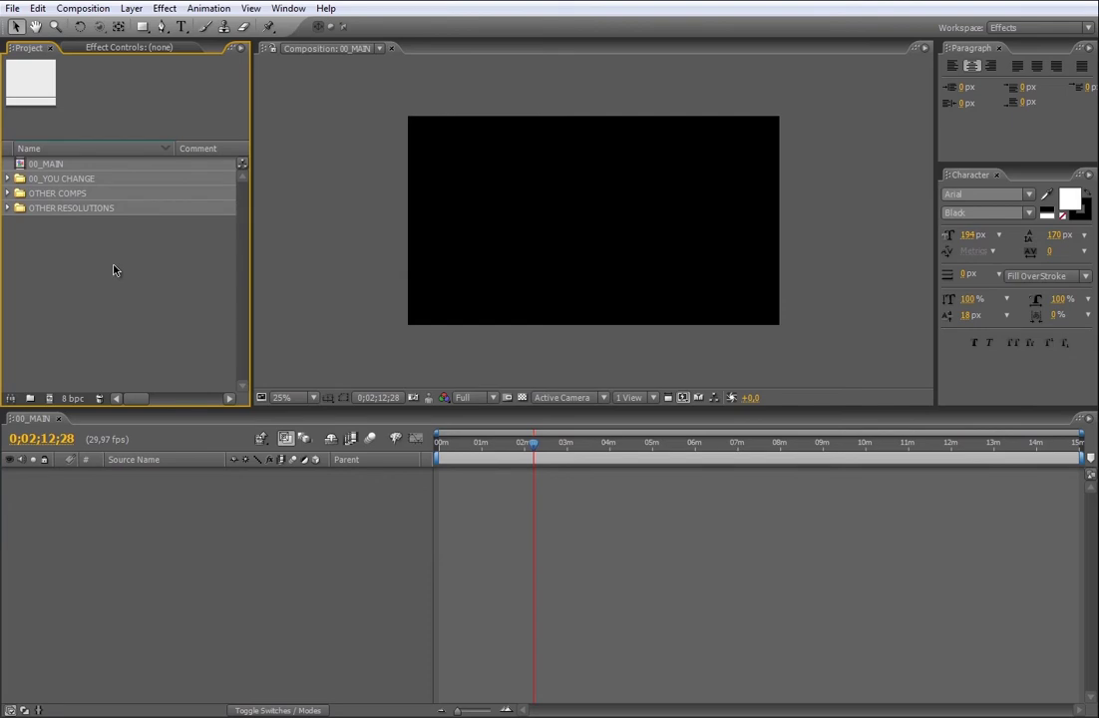
# Step: Examine the 00_MAIN composition and the folders and compositions inside the 00_YOU CHANGE folder
pyautogui.click(52, 162)
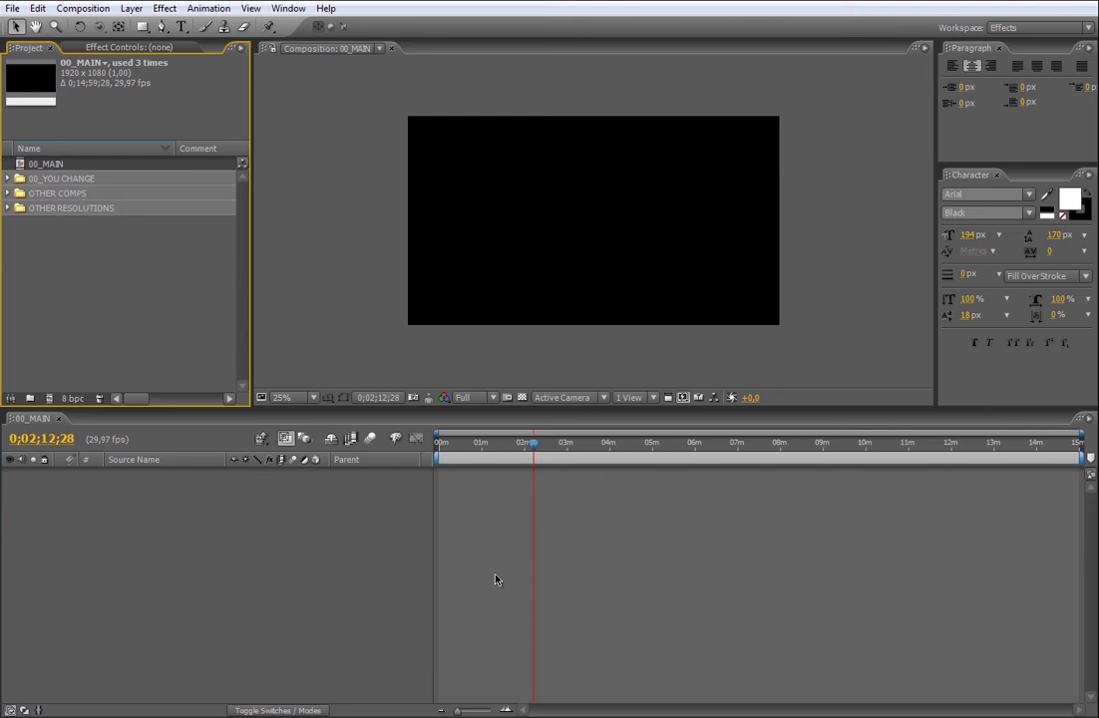
pyautogui.click(8, 178)
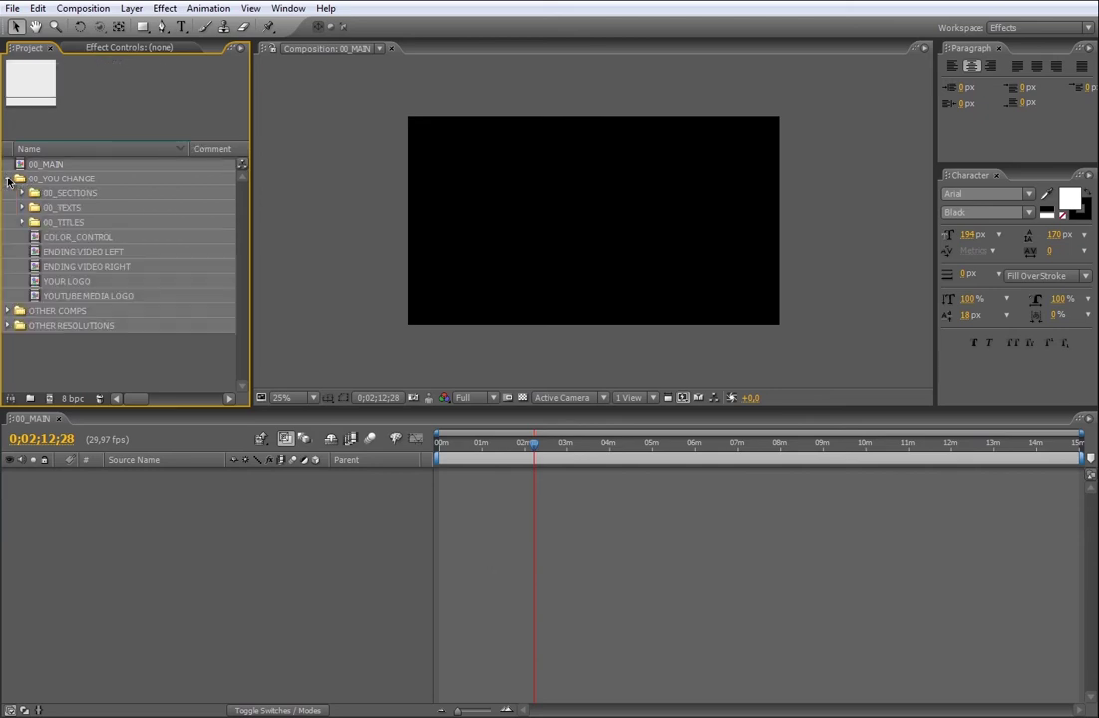
pyautogui.click(74, 195)
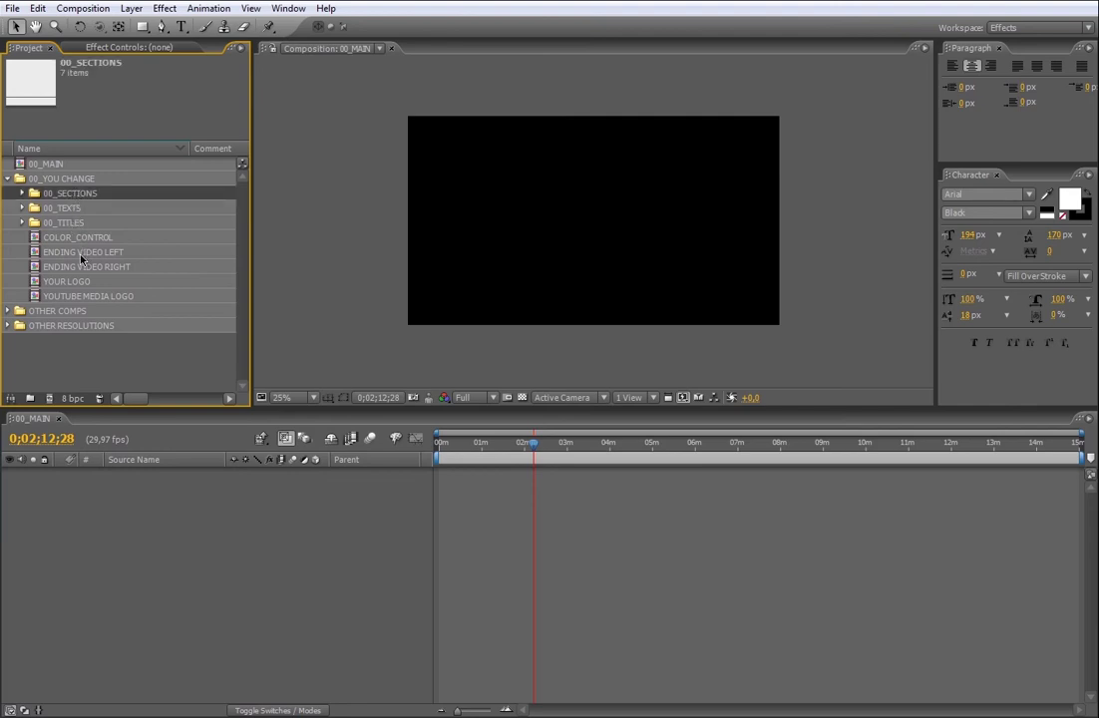
pyautogui.click(76, 208)
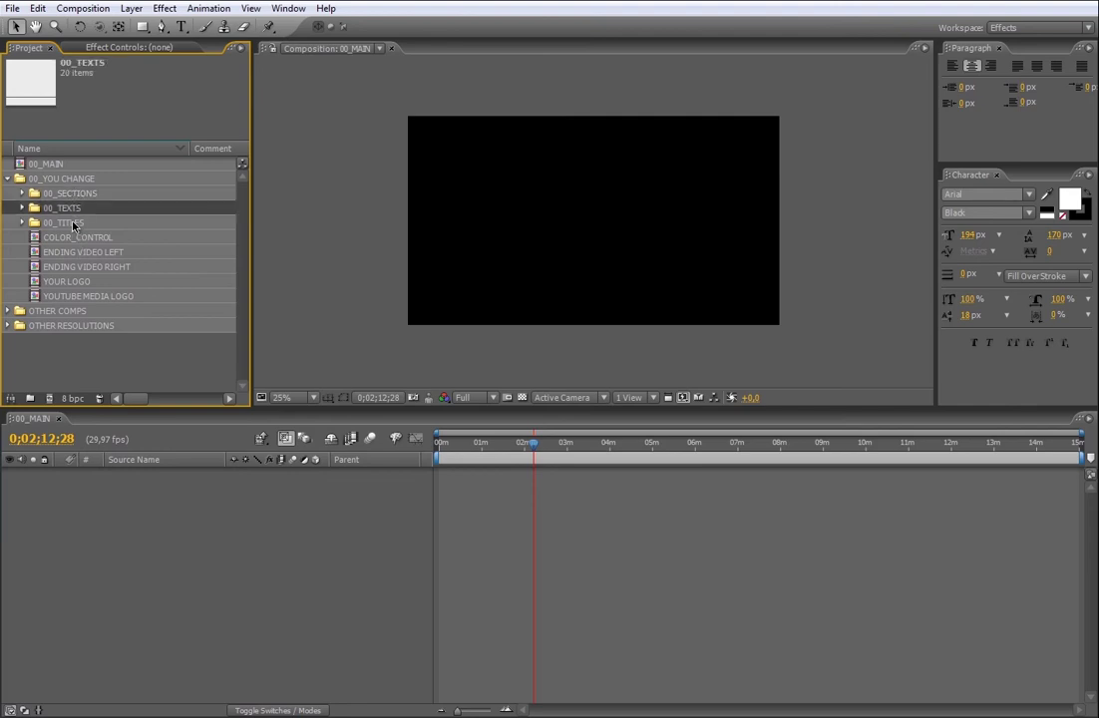
pyautogui.click(73, 222)
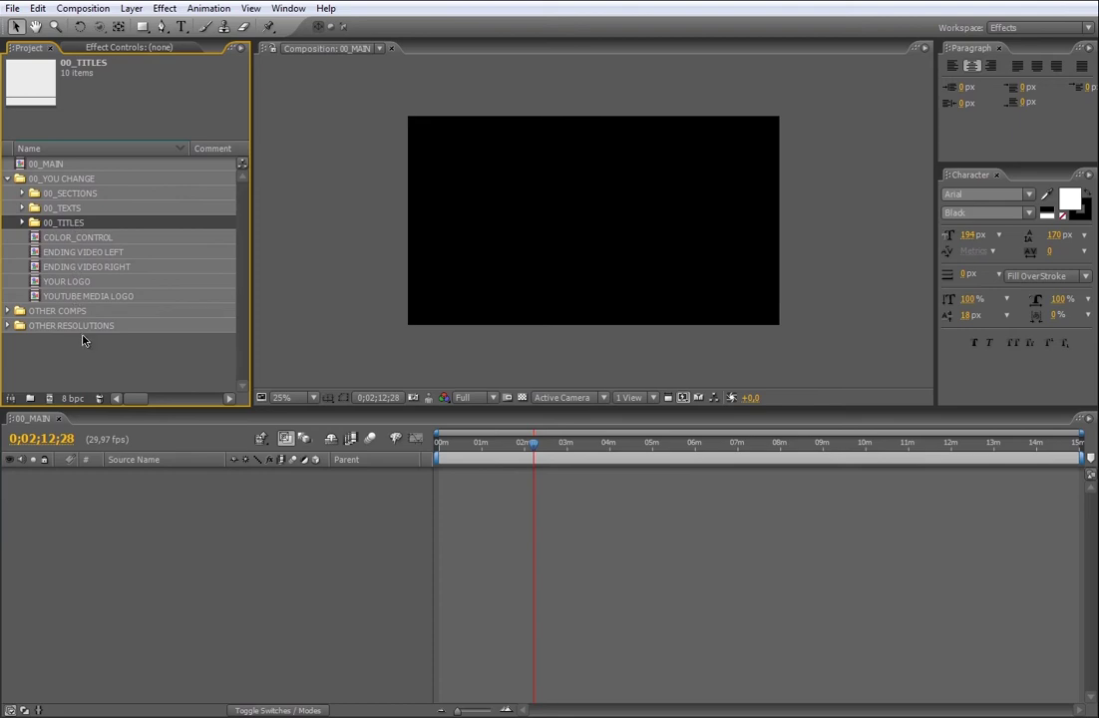
pyautogui.click(62, 283)
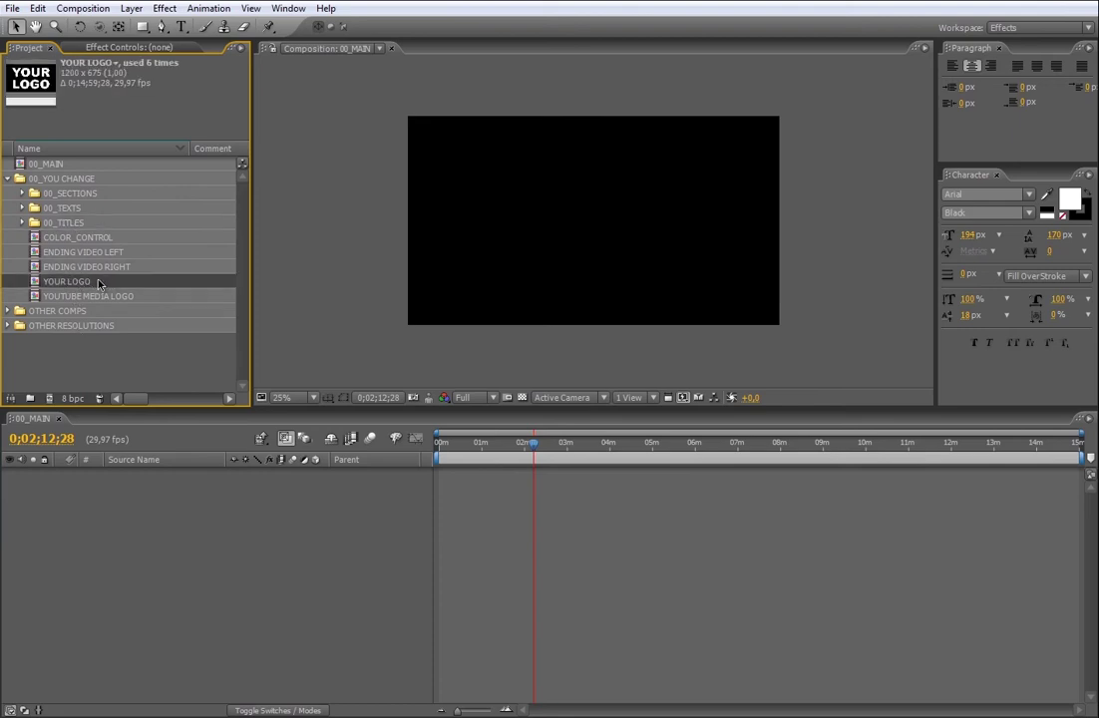
pyautogui.click(73, 237)
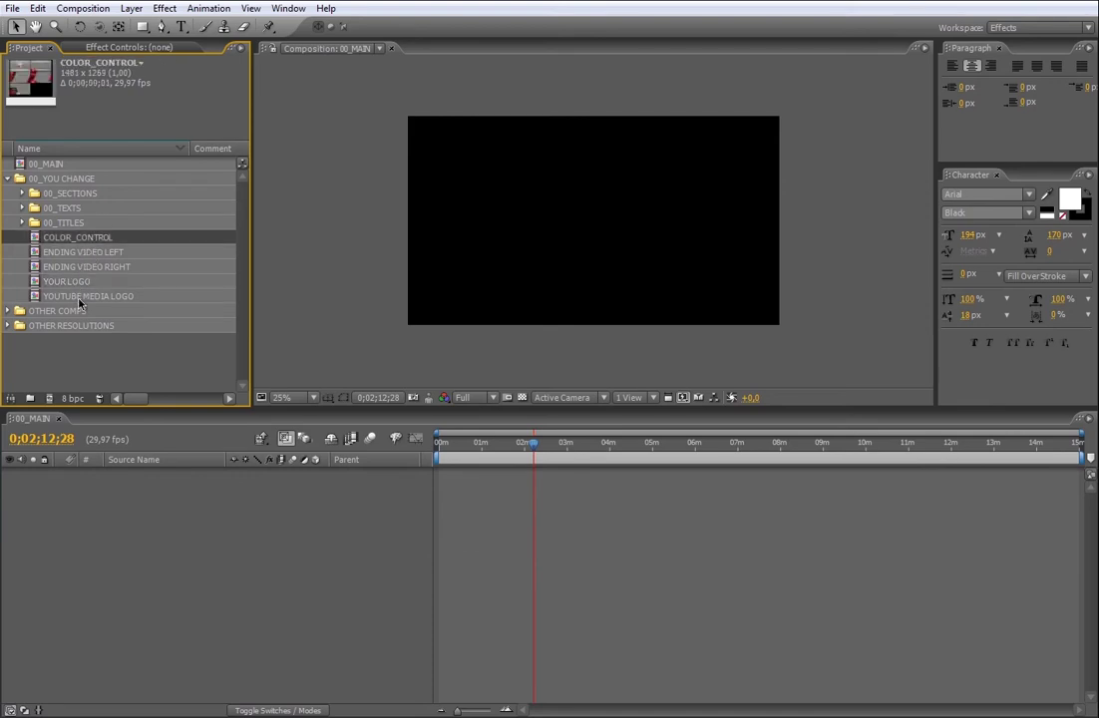
pyautogui.click(86, 355)
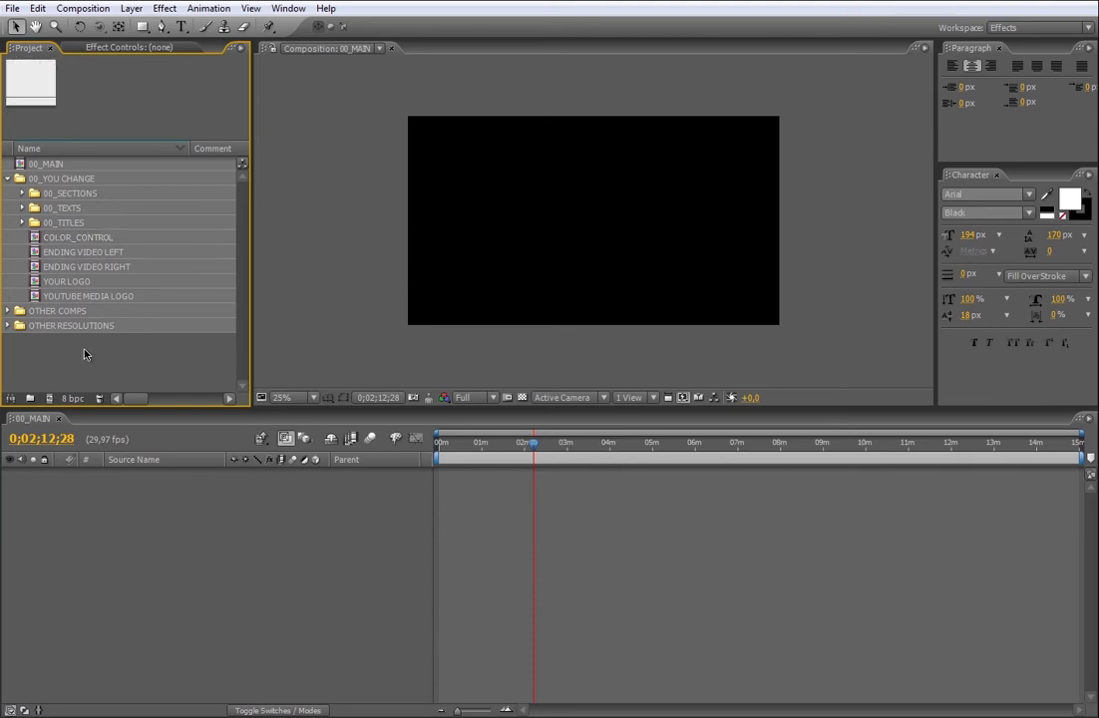
# Step: Examine the OTHER COMPS folder, the 00_MAIN details and the alternative compositions in the OTHER RESOLUTIONS folder
pyautogui.click(73, 317)
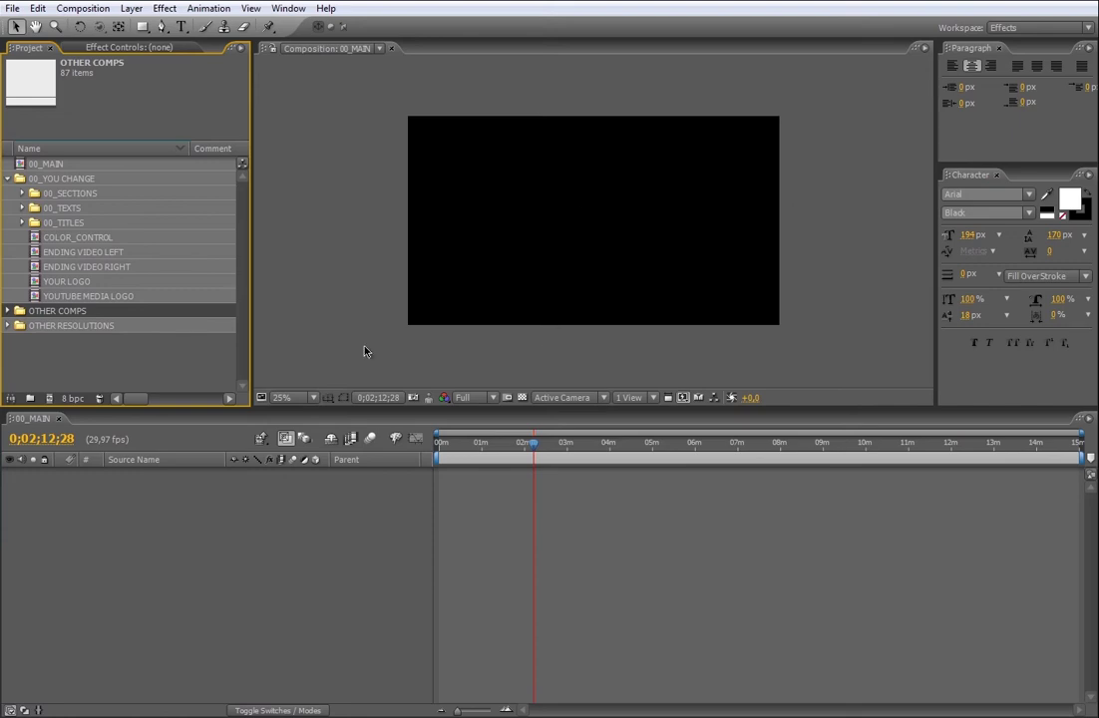
pyautogui.click(65, 325)
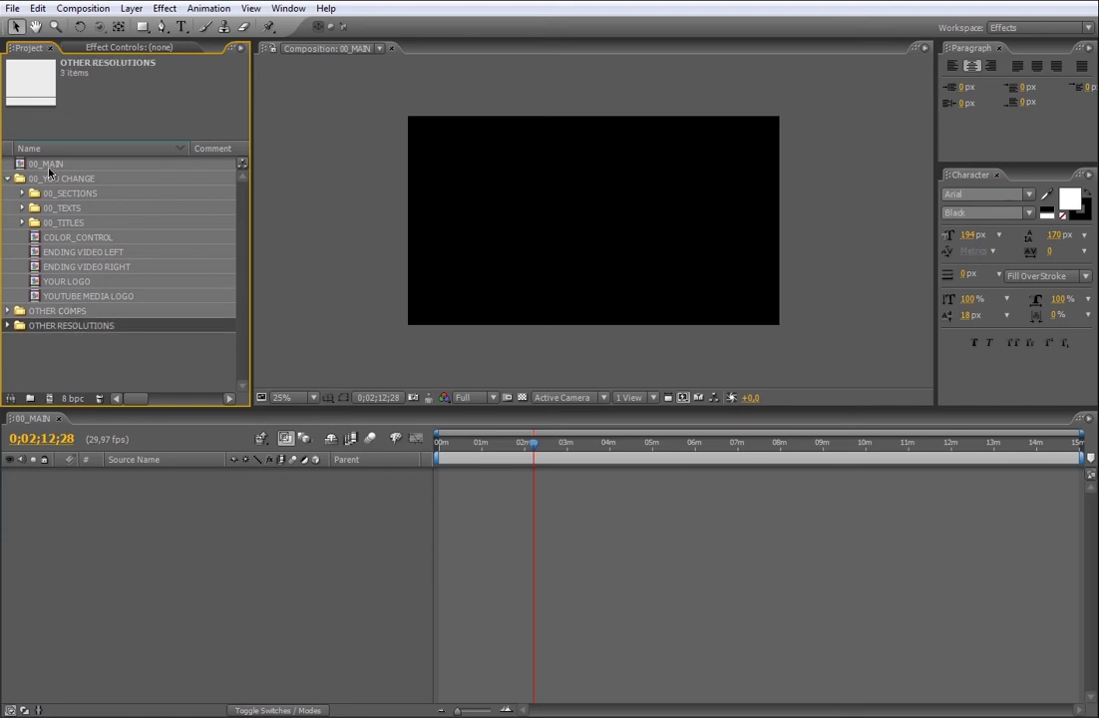
pyautogui.click(47, 164)
pyautogui.click(8, 325)
pyautogui.click(53, 345)
pyautogui.press('Down')
pyautogui.press('Down')
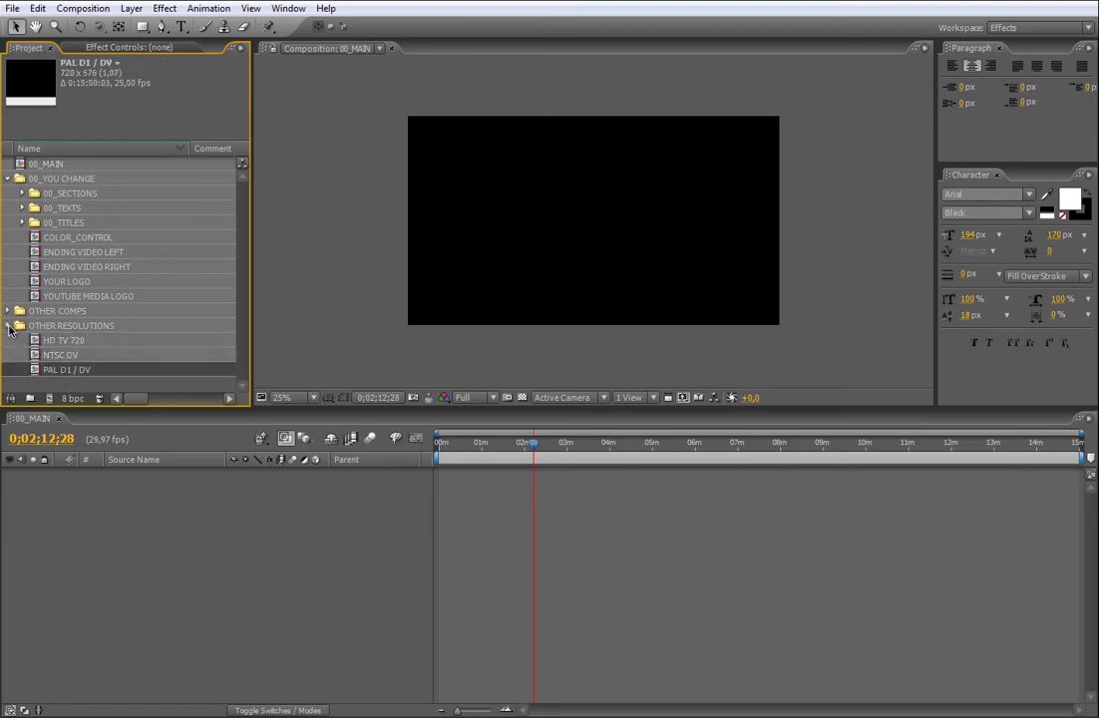
pyautogui.click(8, 326)
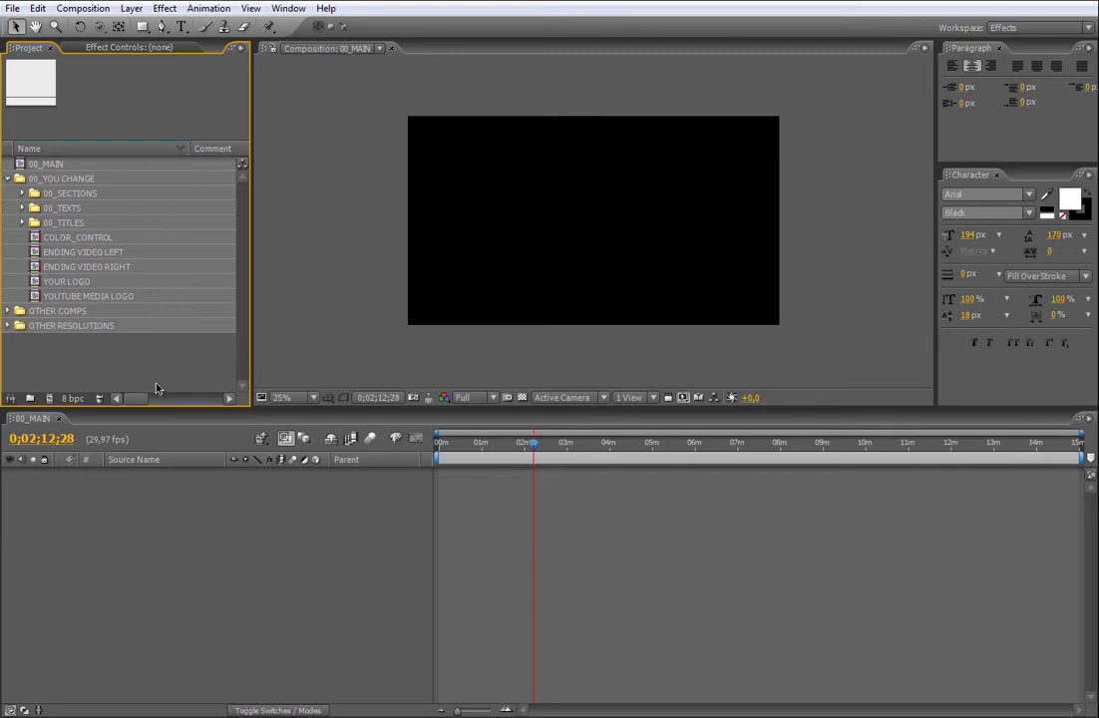
# Step: Review the section compositions in 00_SECTIONS and the title compositions in 00_TITLES
pyautogui.click(68, 189)
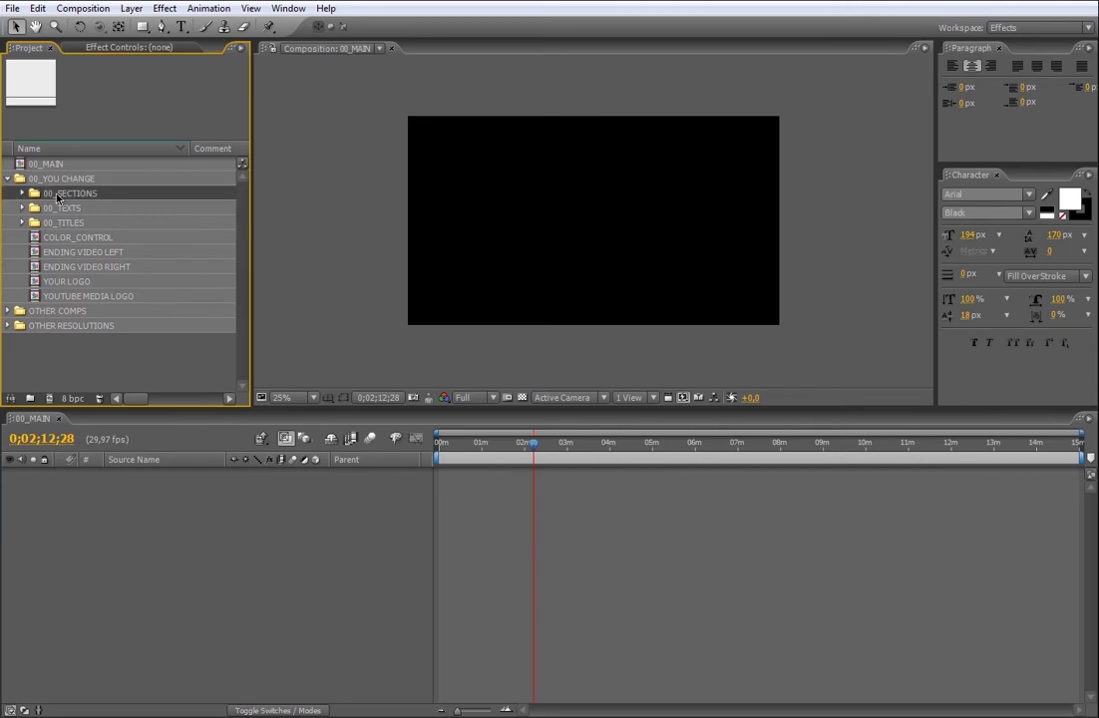
pyautogui.click(22, 192)
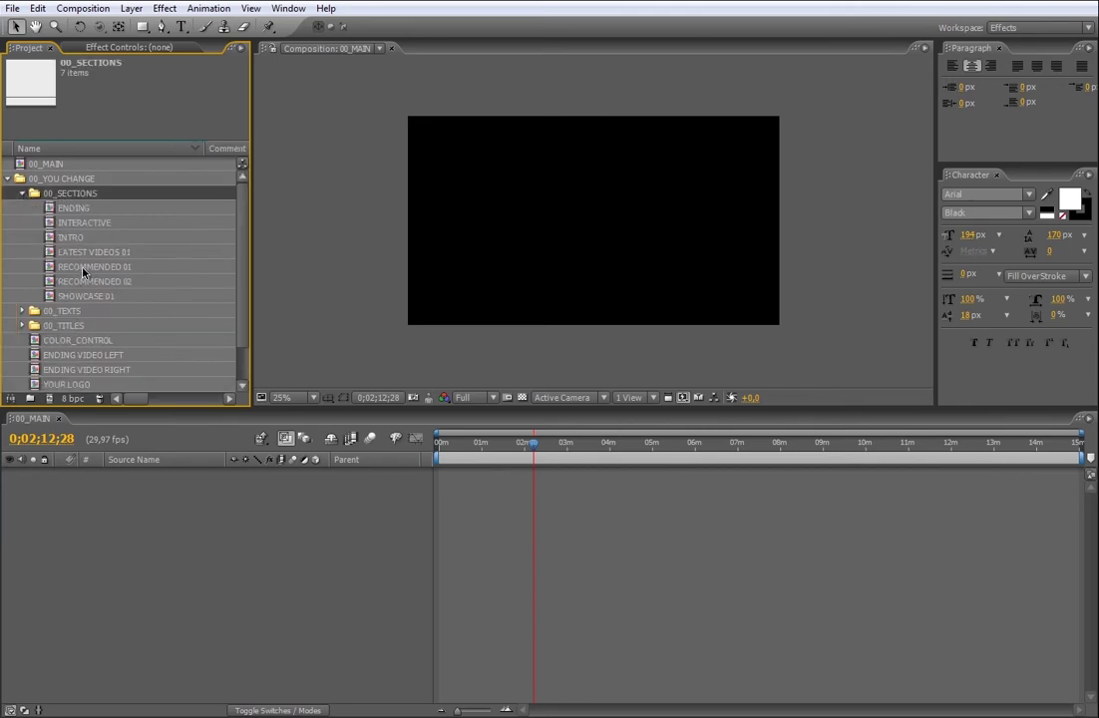
pyautogui.click(90, 268)
pyautogui.click(87, 253)
pyautogui.click(92, 270)
pyautogui.click(90, 284)
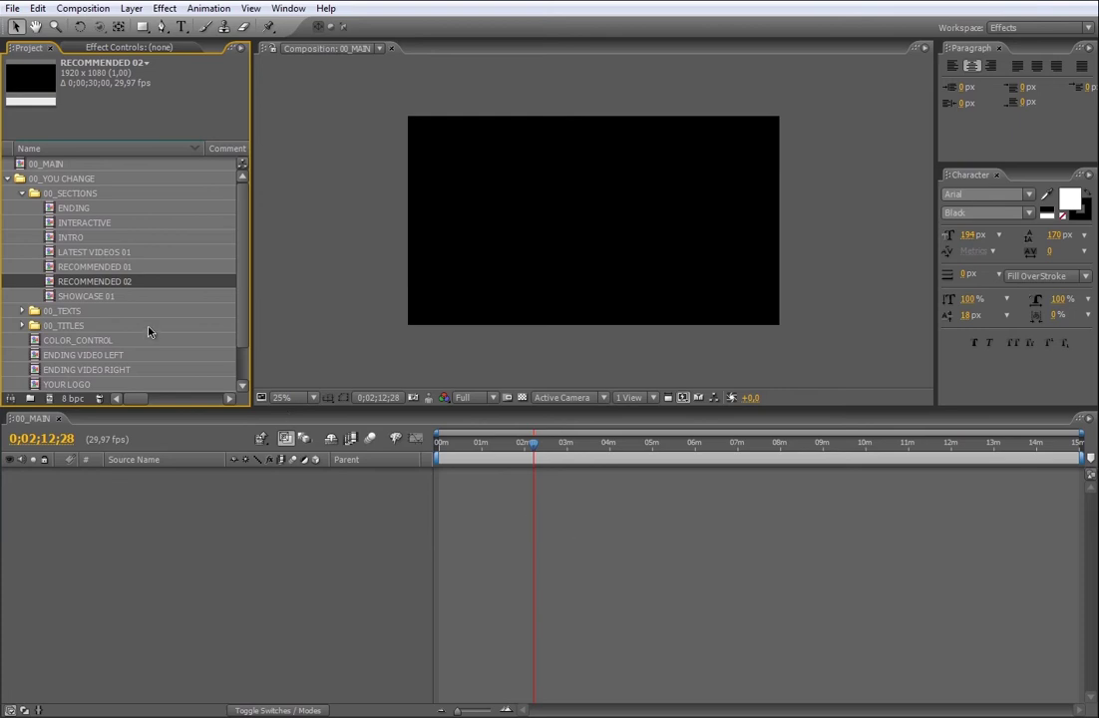
pyautogui.click(22, 325)
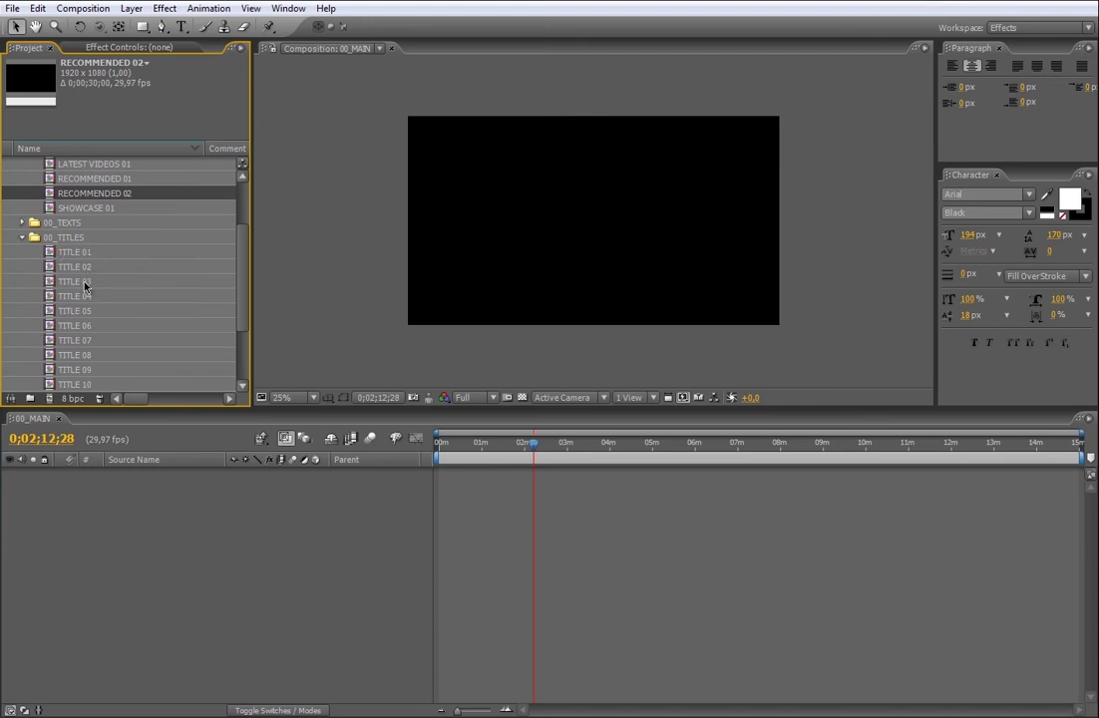
pyautogui.scroll(2, 207, 210)
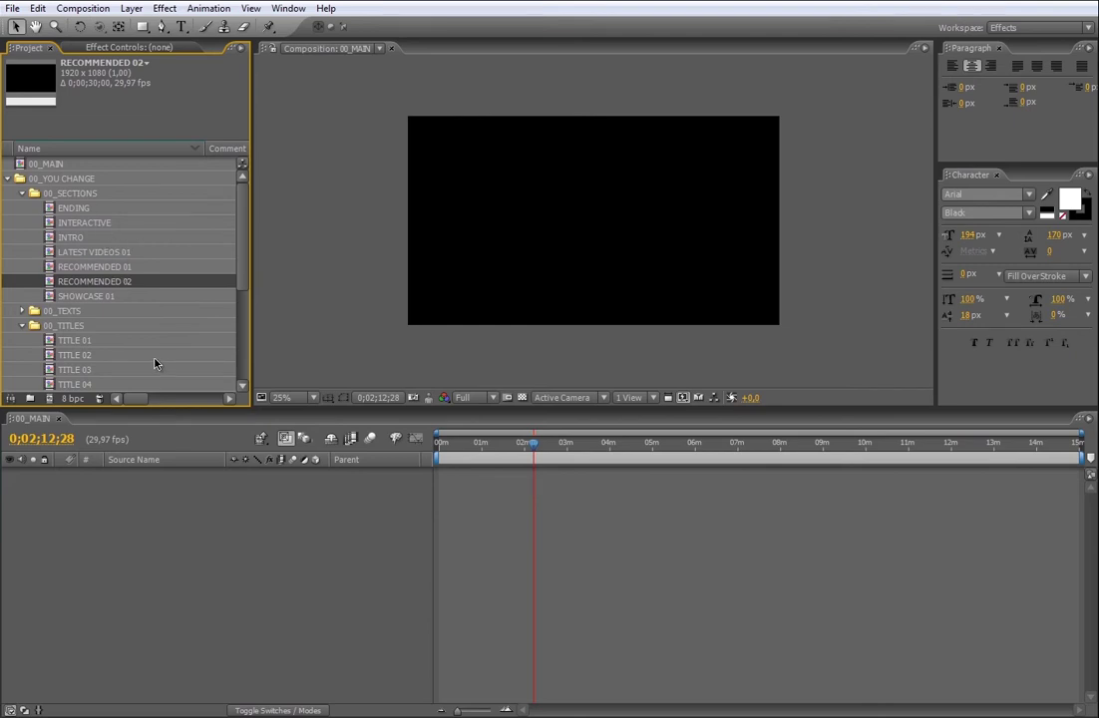
pyautogui.click(59, 165)
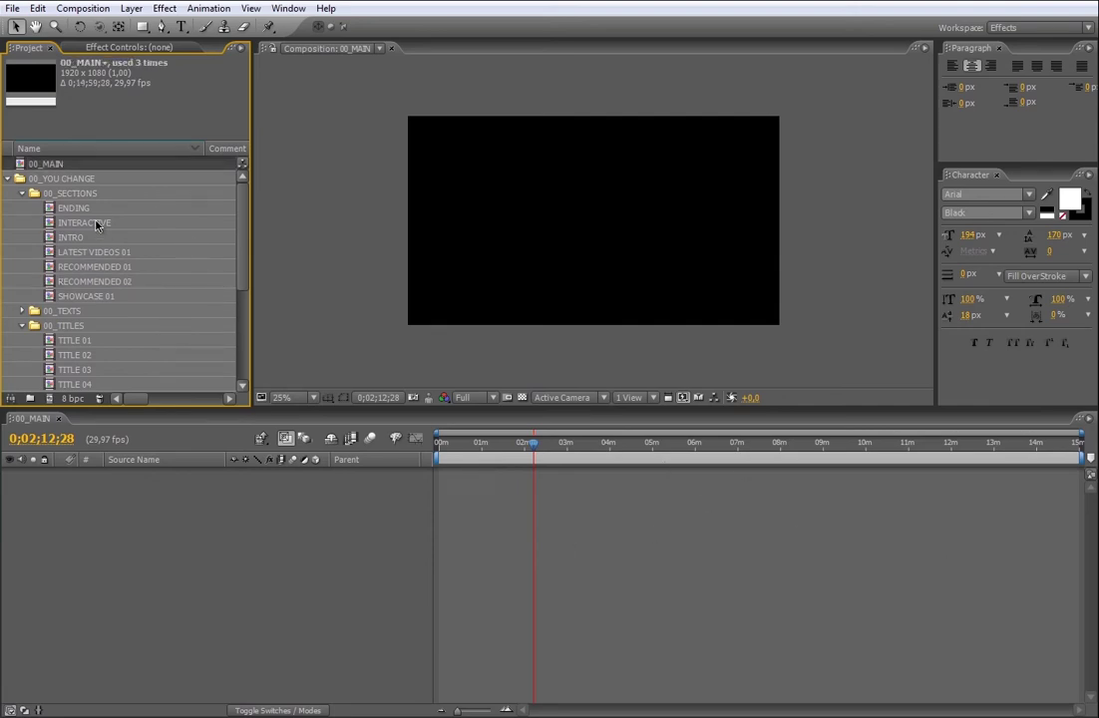
# Step: Add the INTRO composition at the start of the 00_MAIN timeline and preview its frame at 0;00;03;14
pyautogui.click(72, 208)
pyautogui.click(69, 236)
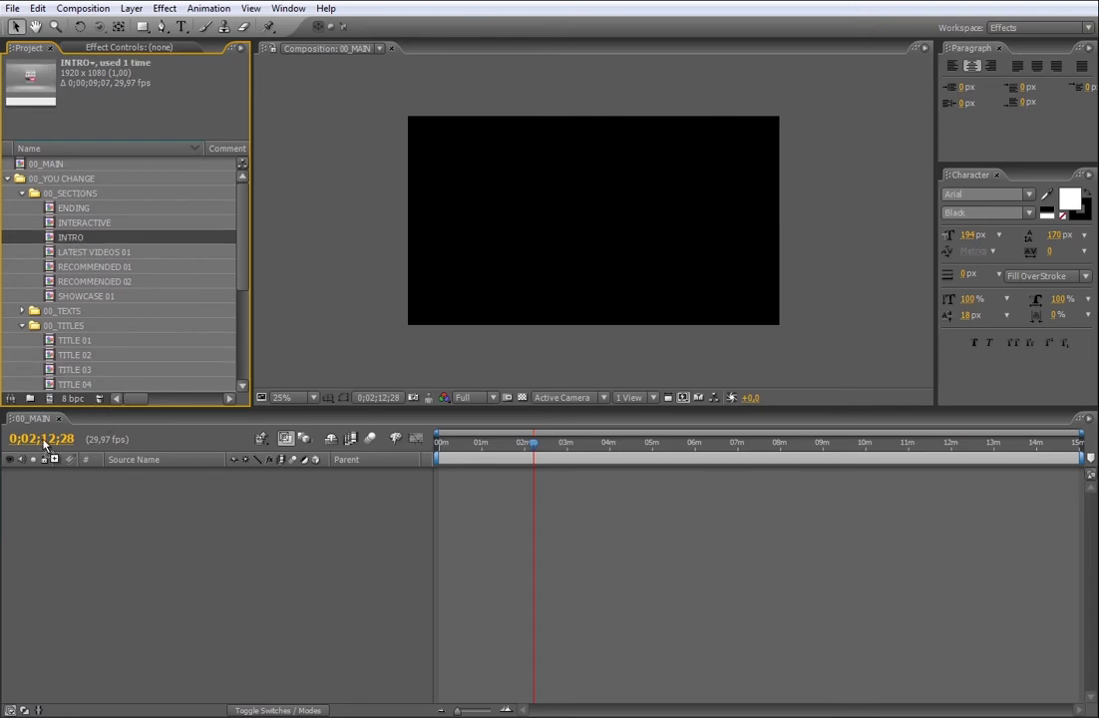
pyautogui.moveTo(43, 442); pyautogui.dragTo(71, 444)
pyautogui.moveTo(1079, 435); pyautogui.dragTo(471, 452)
pyautogui.click(471, 448)
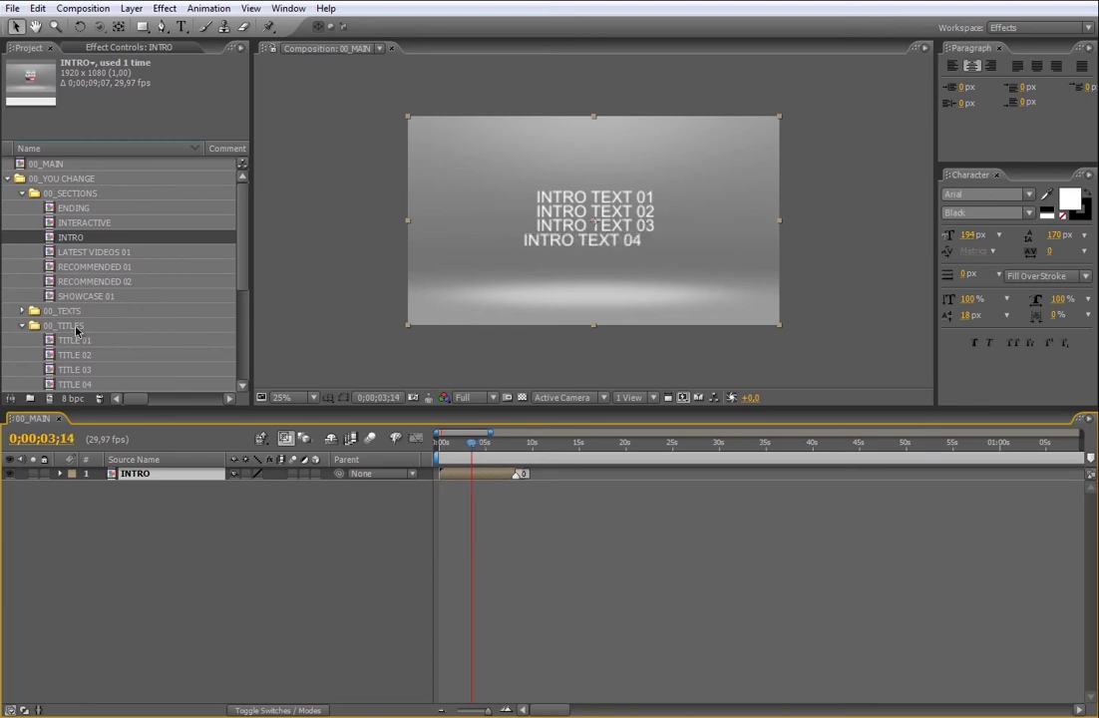
# Step: Replace the text in the INTRO TEXT 01 composition with ALWAYS and close that composition
pyautogui.click(22, 310)
pyautogui.click(36, 325)
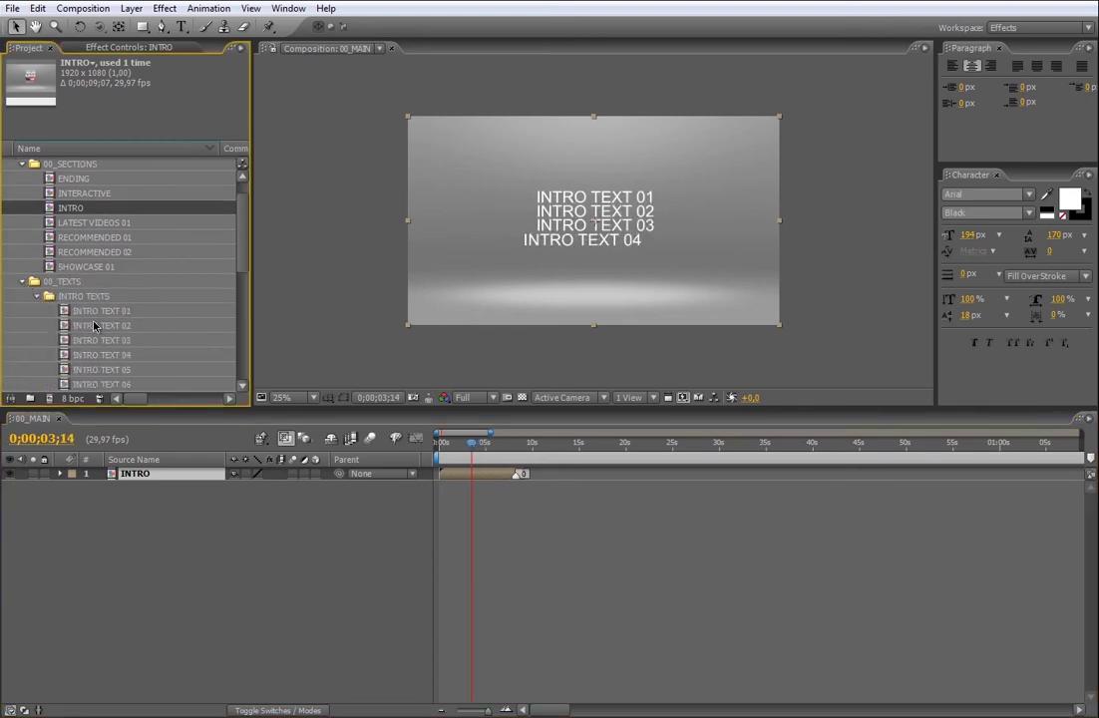
pyautogui.scroll(-2, 243, 256)
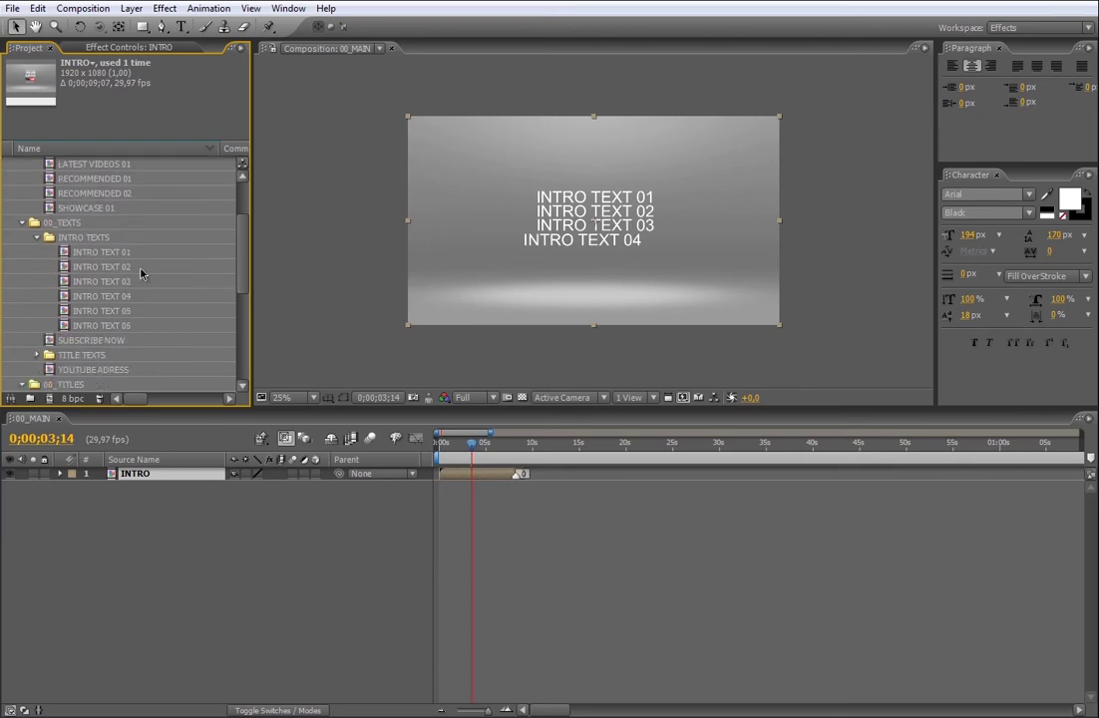
pyautogui.click(99, 251)
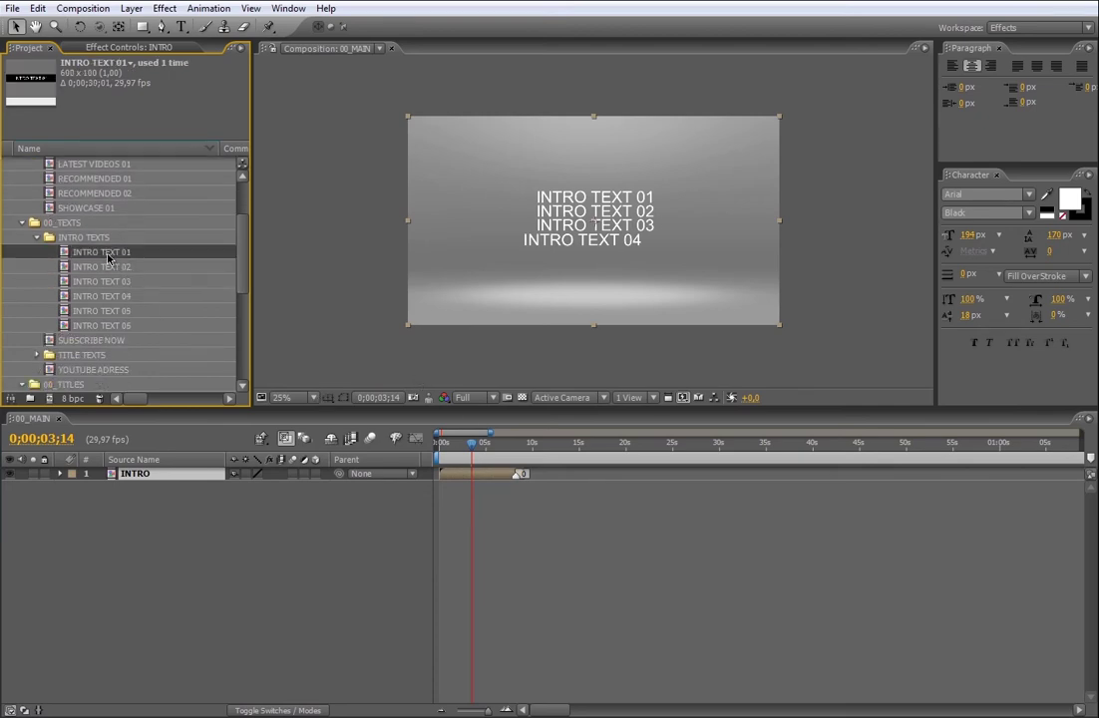
pyautogui.doubleClick(108, 255)
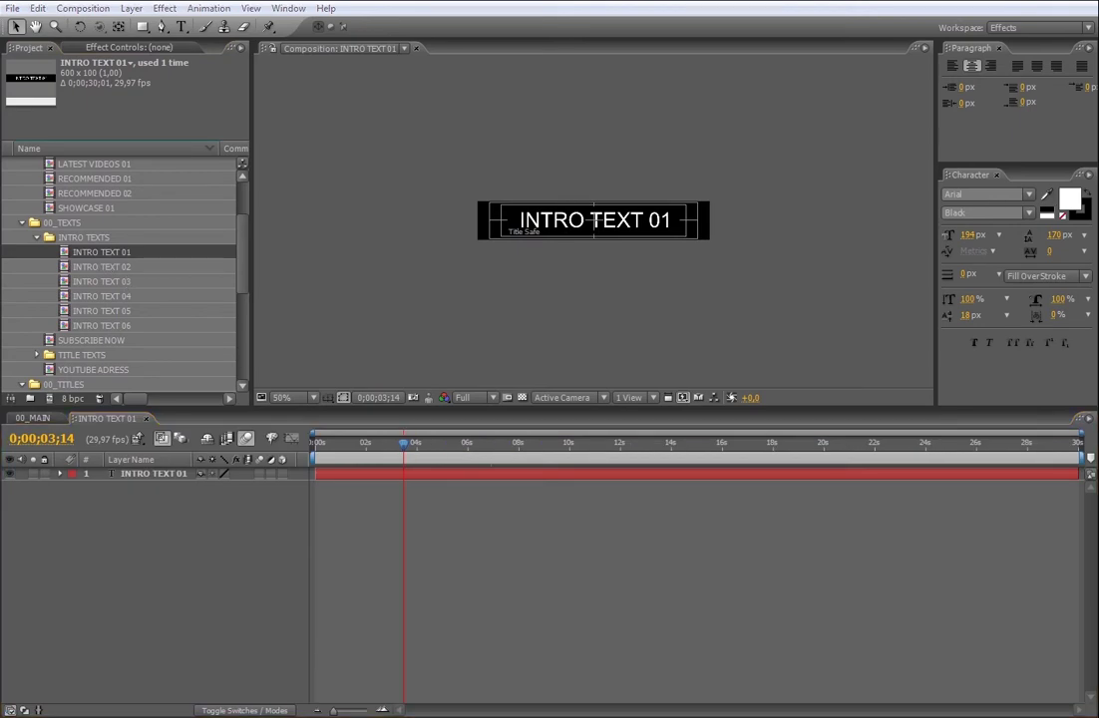
pyautogui.doubleClick(629, 476)
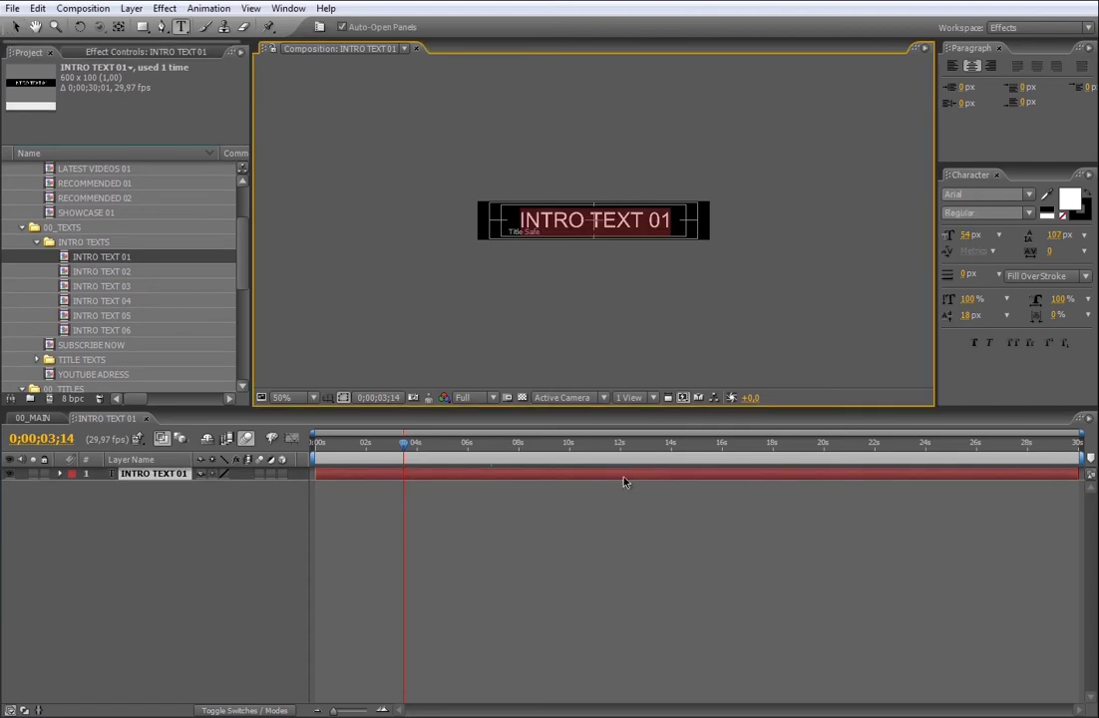
pyautogui.write('ALWAYS')
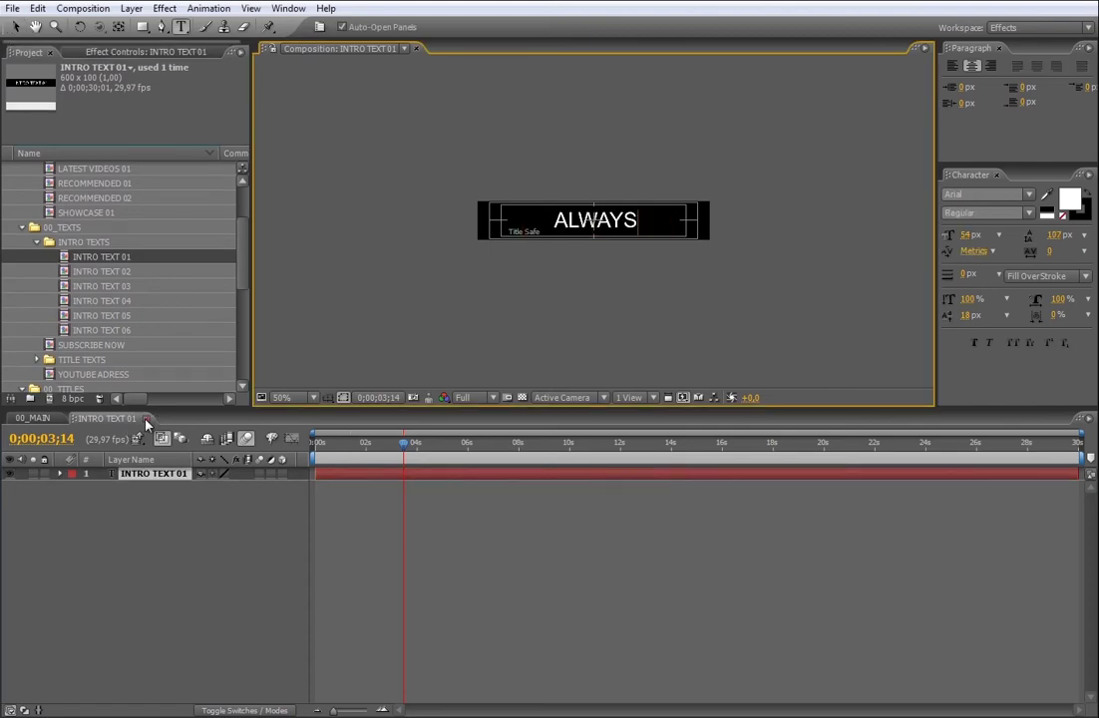
pyautogui.click(146, 418)
# Step: Open the INTRO TEXT 02 composition and its text layer for editing
pyautogui.doubleClick(109, 271)
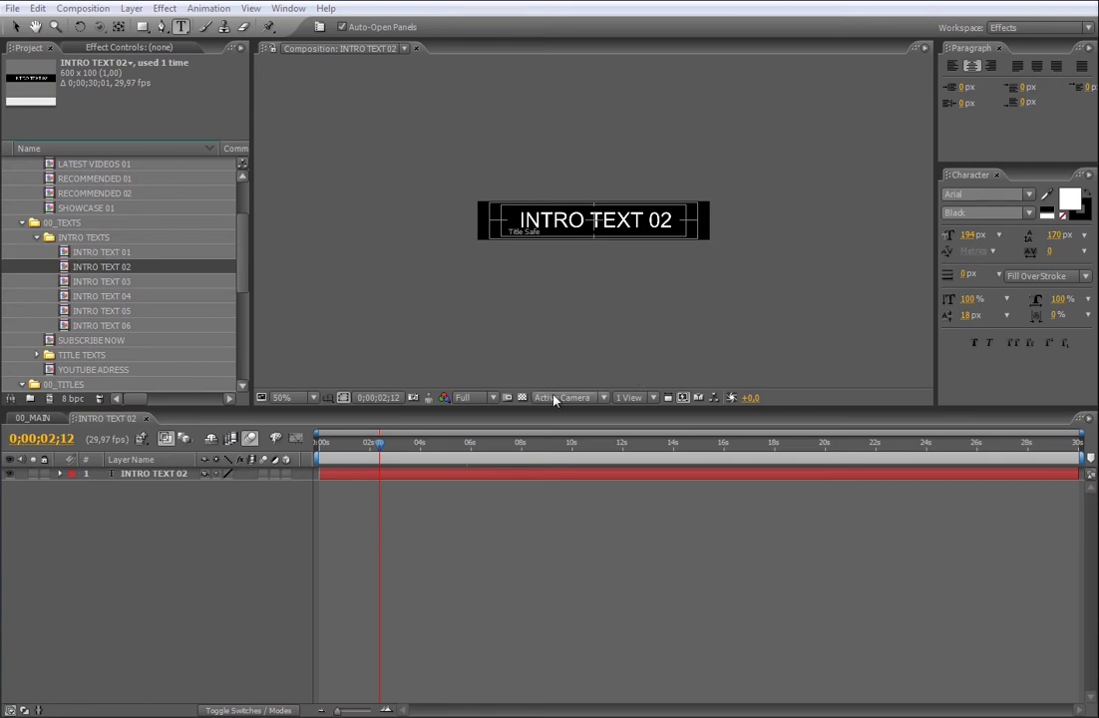
pyautogui.doubleClick(507, 482)
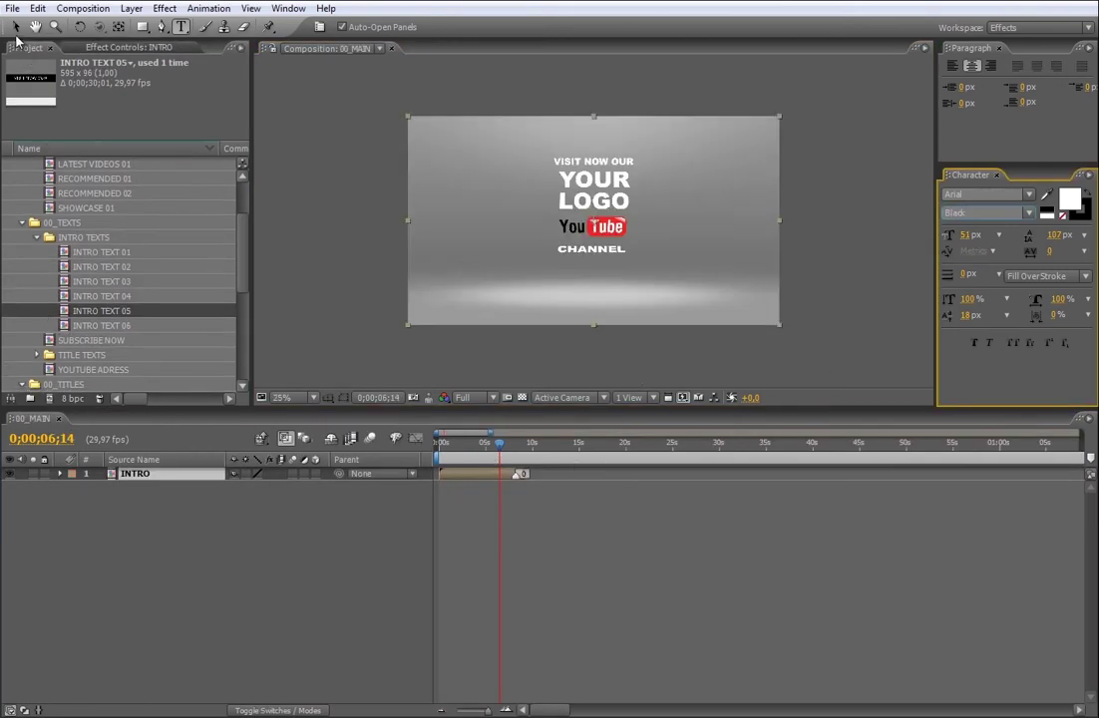
# Step: Return to the Selection tool and preview the INTRO layer in 00_MAIN up to 0;00;07;21
pyautogui.click(14, 28)
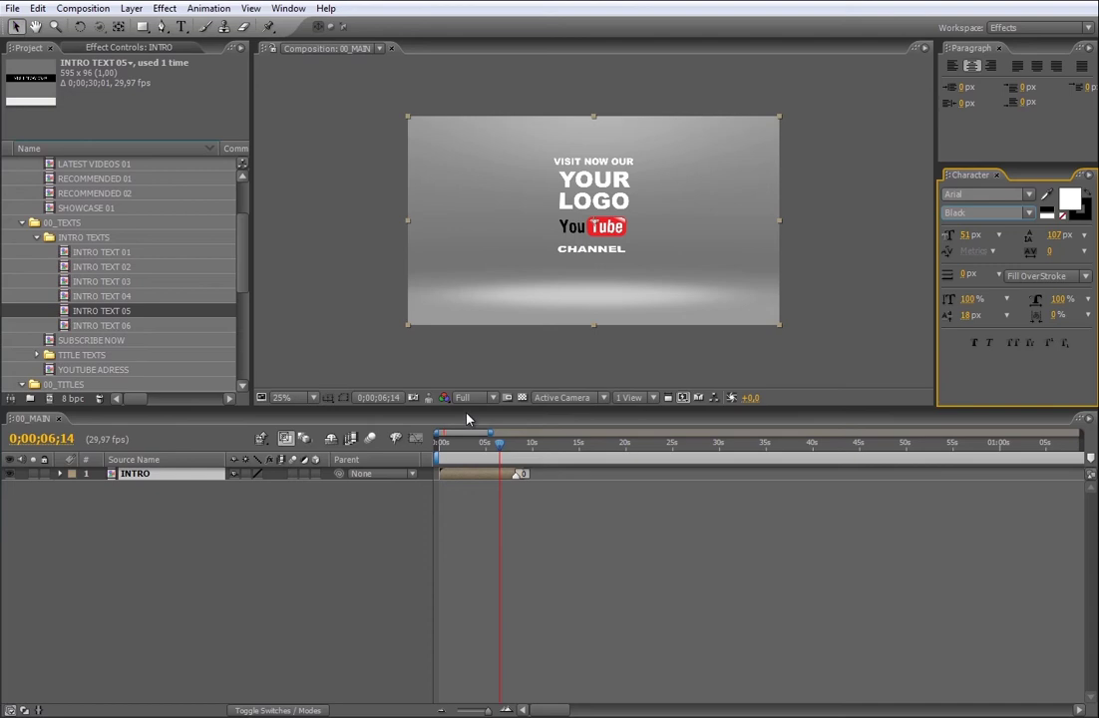
pyautogui.click(480, 450)
pyautogui.moveTo(480, 450); pyautogui.dragTo(511, 451)
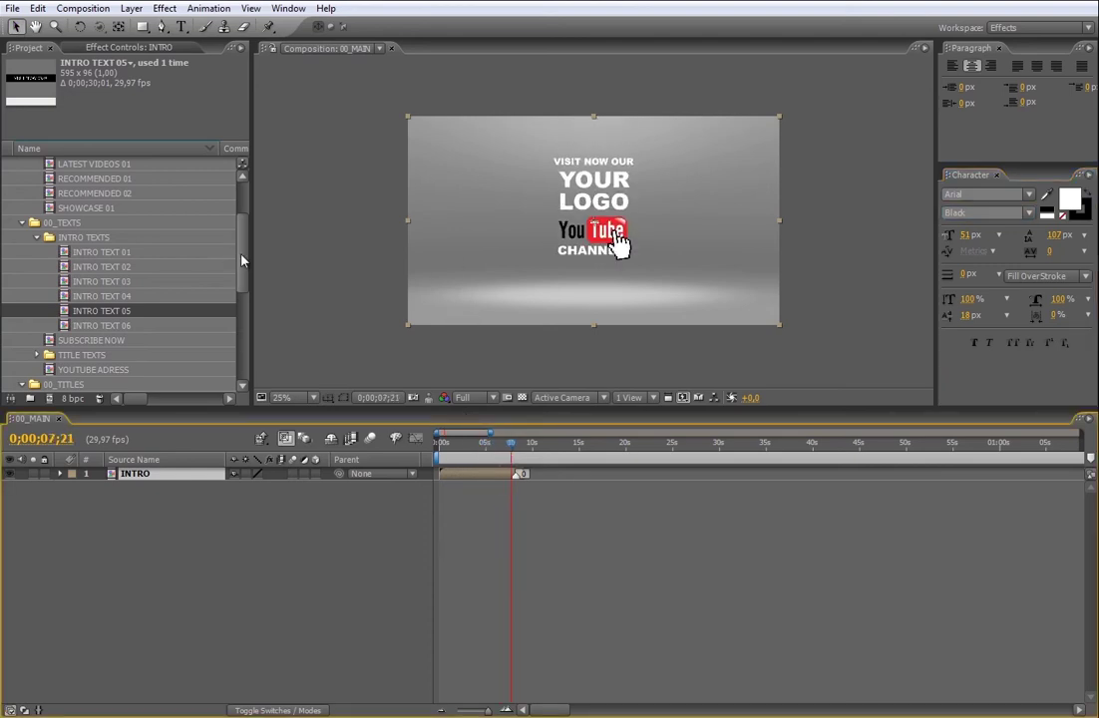
# Step: Add the TITLE 01 composition above INTRO in the 00_MAIN timeline, starting at the marker near INTRO's end
pyautogui.moveTo(241, 260); pyautogui.dragTo(244, 230)
pyautogui.click(90, 282)
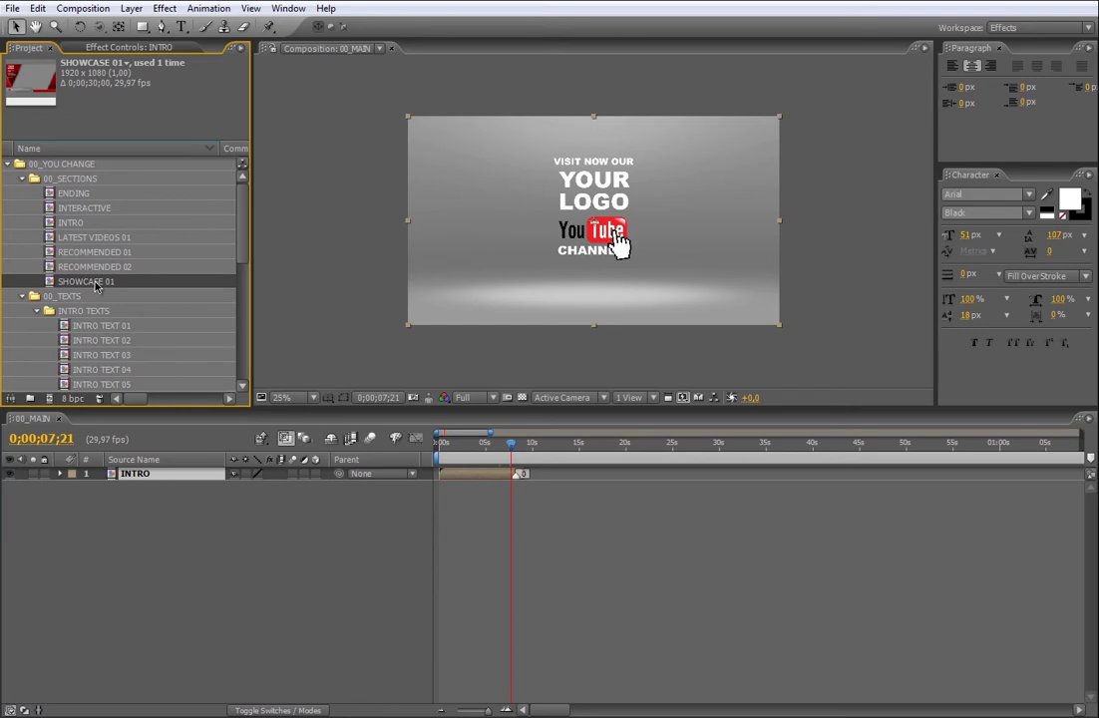
pyautogui.moveTo(243, 251); pyautogui.dragTo(245, 282)
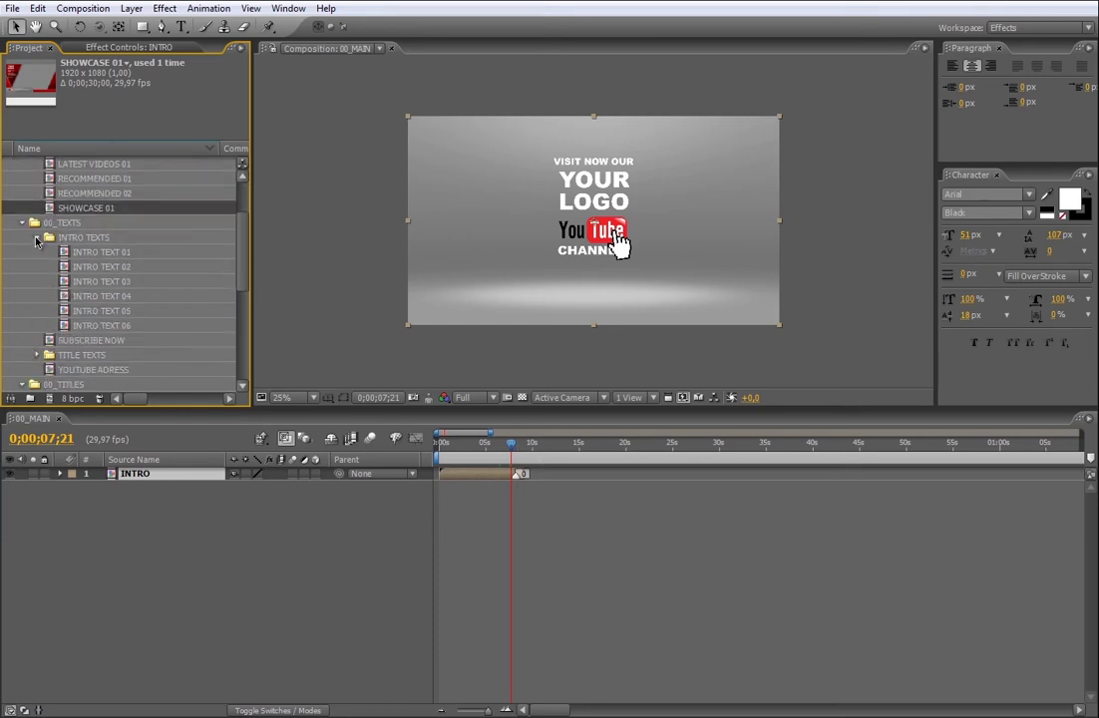
pyautogui.click(37, 238)
pyautogui.click(72, 311)
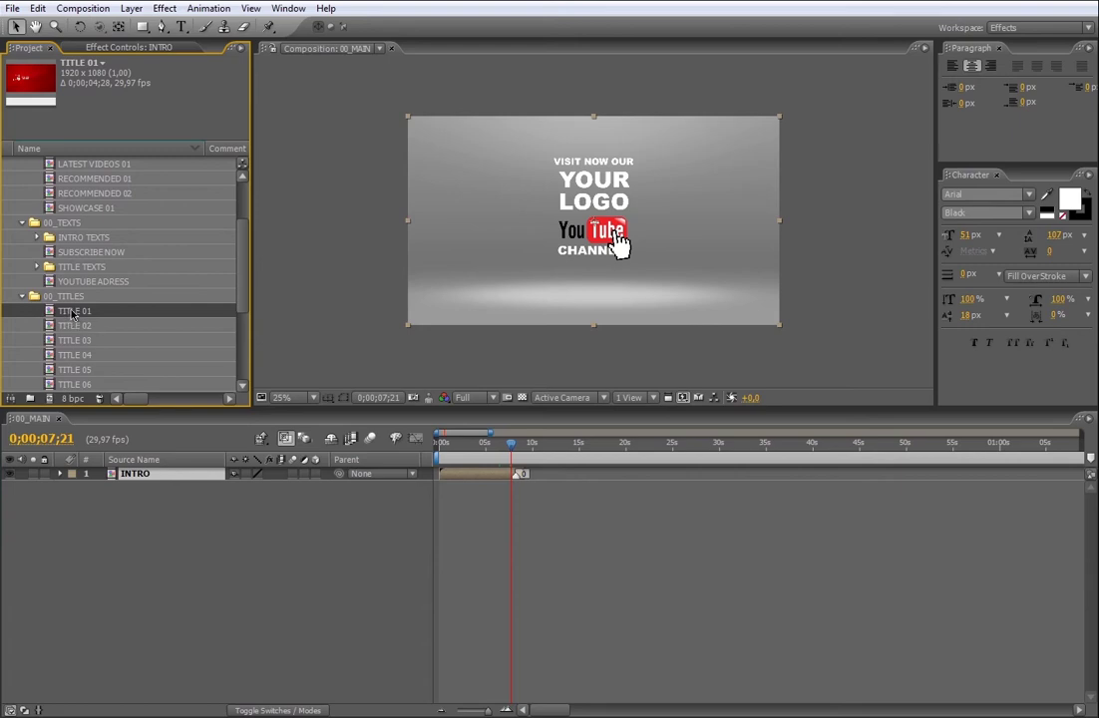
pyautogui.click(68, 297)
pyautogui.click(74, 312)
pyautogui.moveTo(68, 317); pyautogui.dragTo(520, 476)
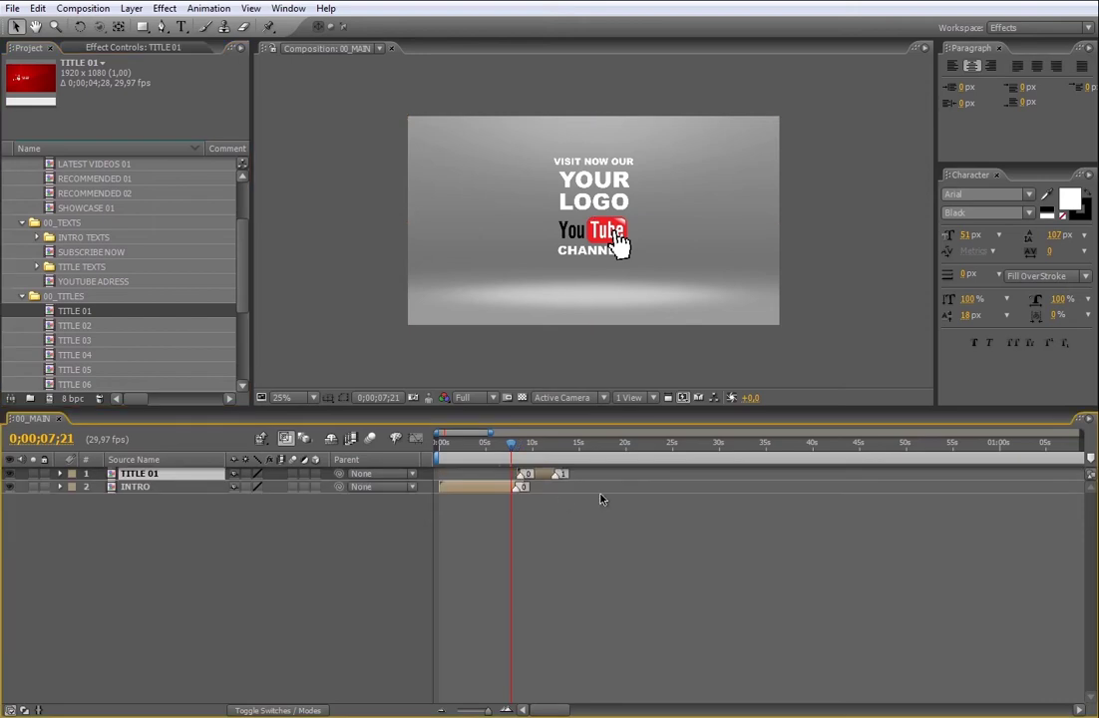
pyautogui.moveTo(490, 434); pyautogui.dragTo(464, 434)
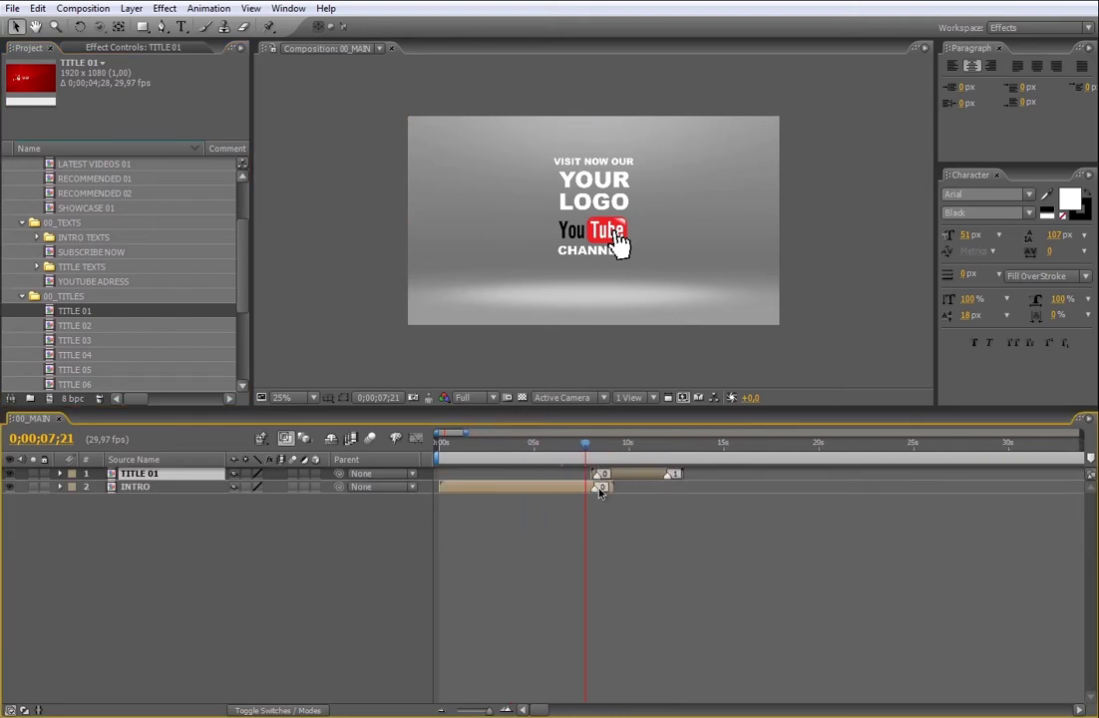
# Step: Preview TITLE 01 at 0;00;09;28, then change the TEXT TITLE 01 texts to OUR SHOW CASE and BEST SELLERS TEMPLATE and close that composition
pyautogui.moveTo(626, 476)
pyautogui.mouseDown()
pyautogui.moveTo(592, 444)
pyautogui.moveTo(629, 454)
pyautogui.mouseUp()
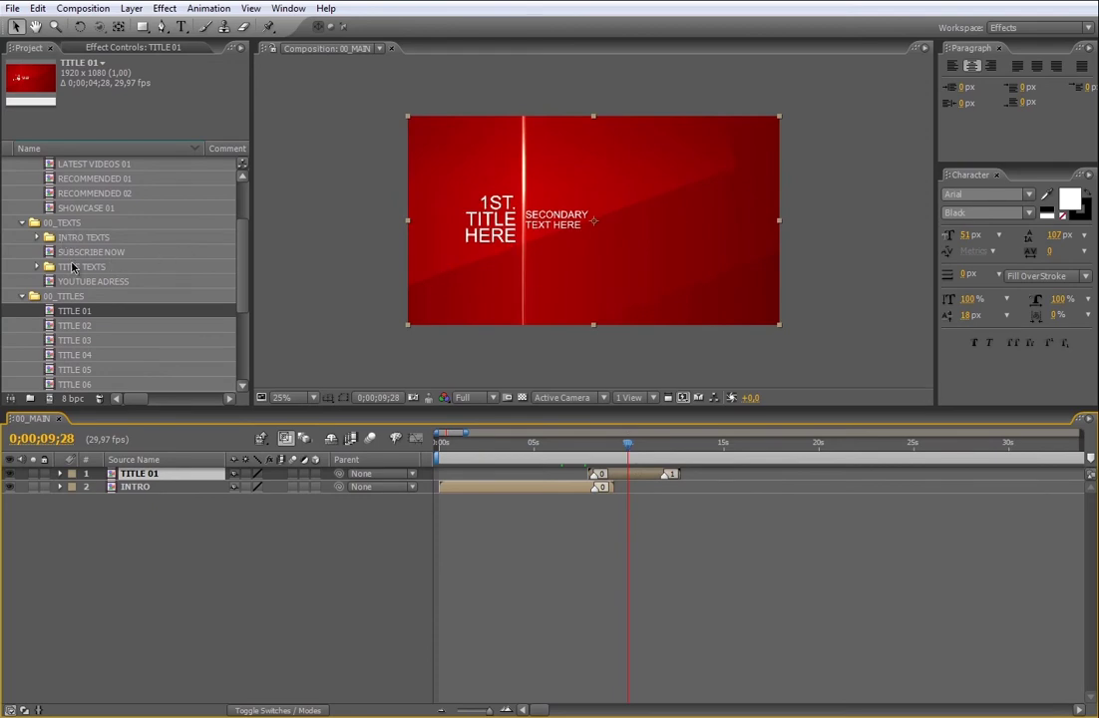
pyautogui.click(75, 269)
pyautogui.click(36, 266)
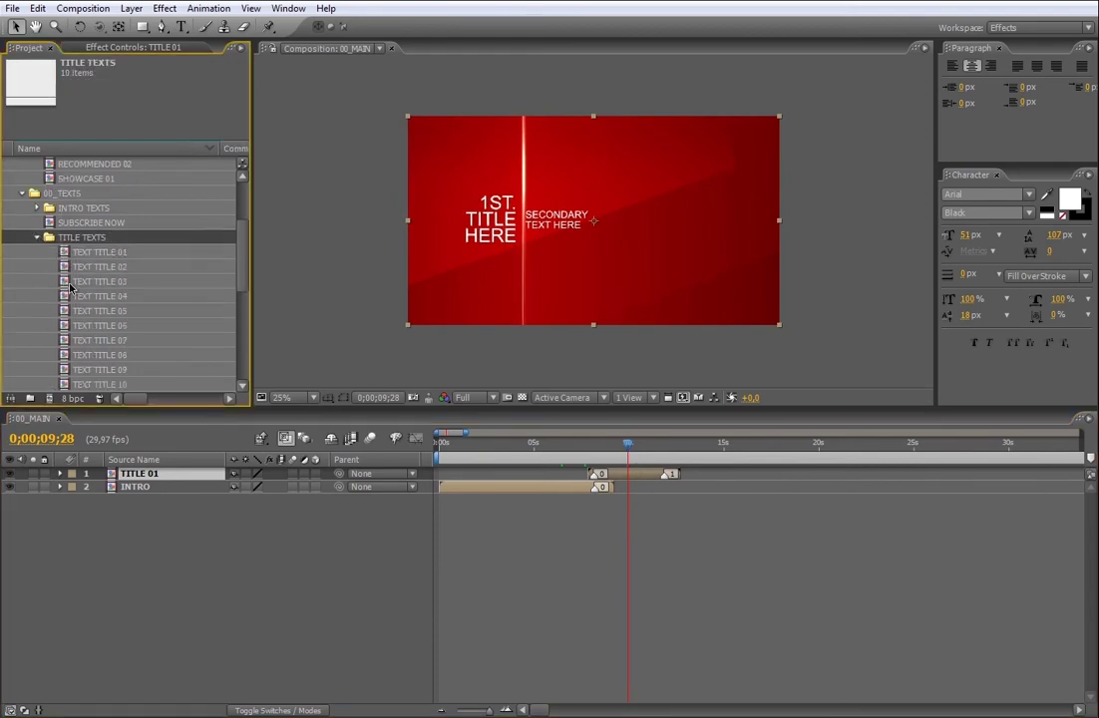
pyautogui.click(98, 255)
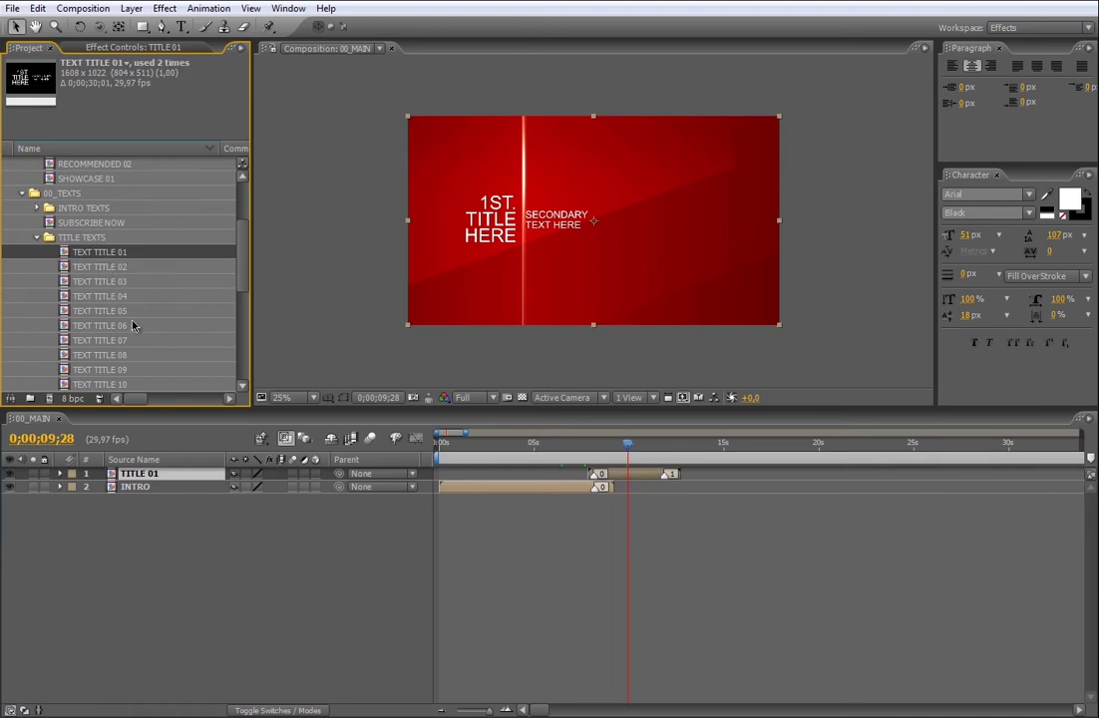
pyautogui.doubleClick(99, 255)
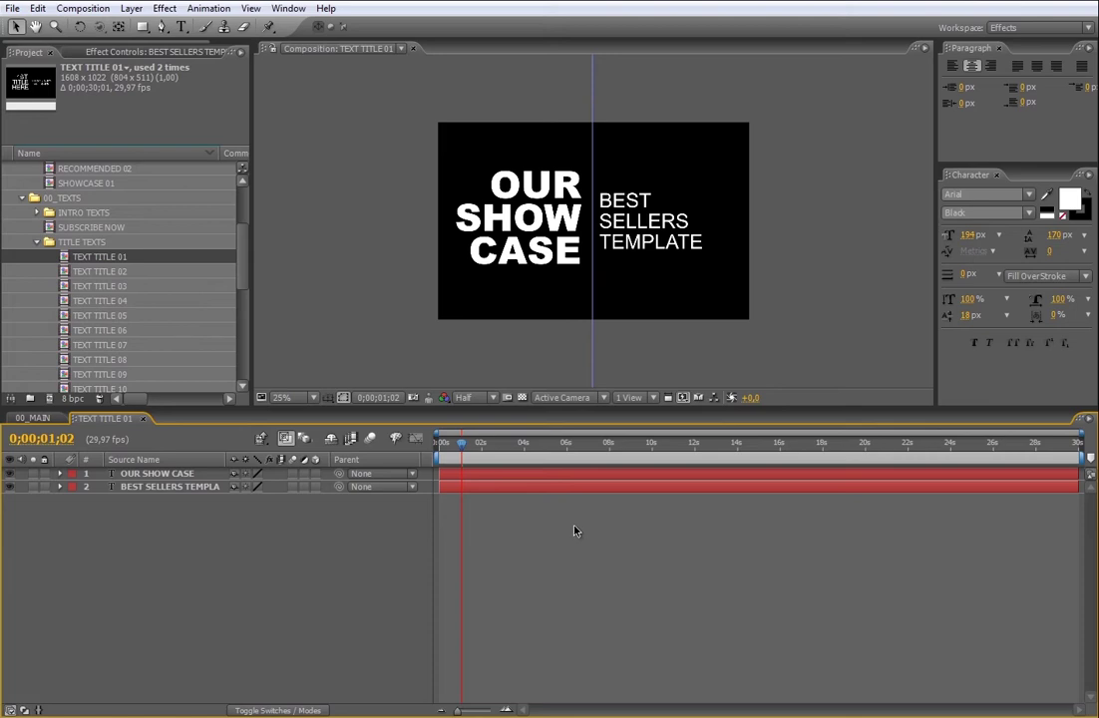
pyautogui.click(143, 418)
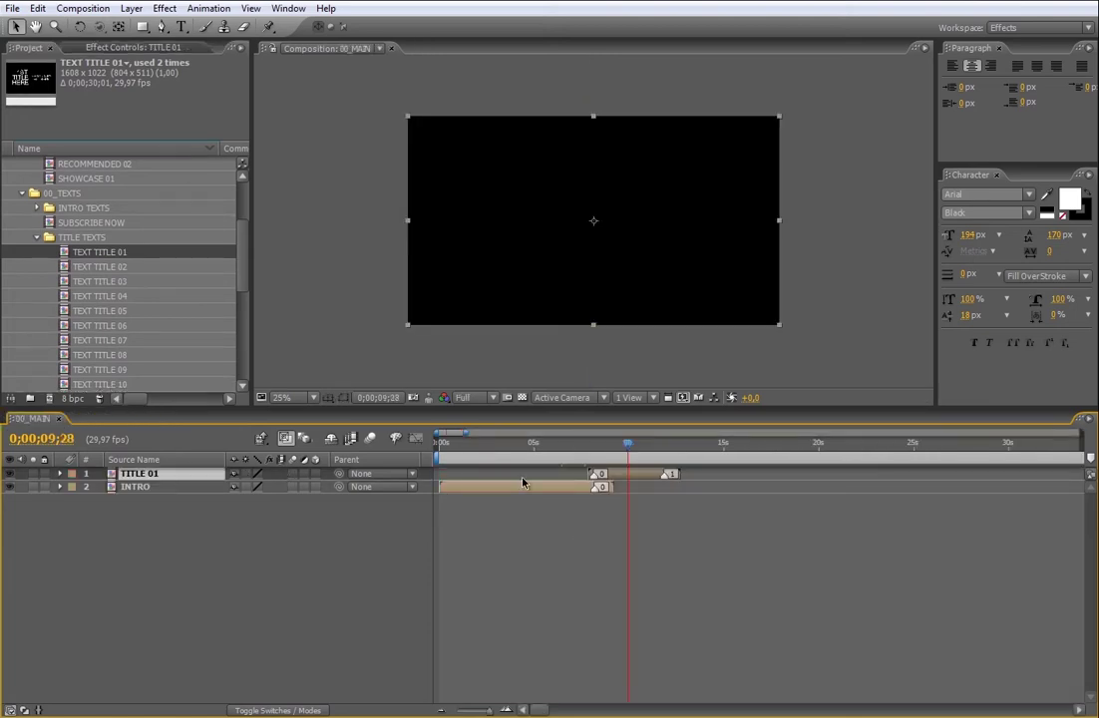
# Step: Add the SHOWCASE 01 composition between TITLE 01 and INTRO in 00_MAIN, aligning its first marker with TITLE 01's end marker
pyautogui.moveTo(629, 447); pyautogui.dragTo(667, 451)
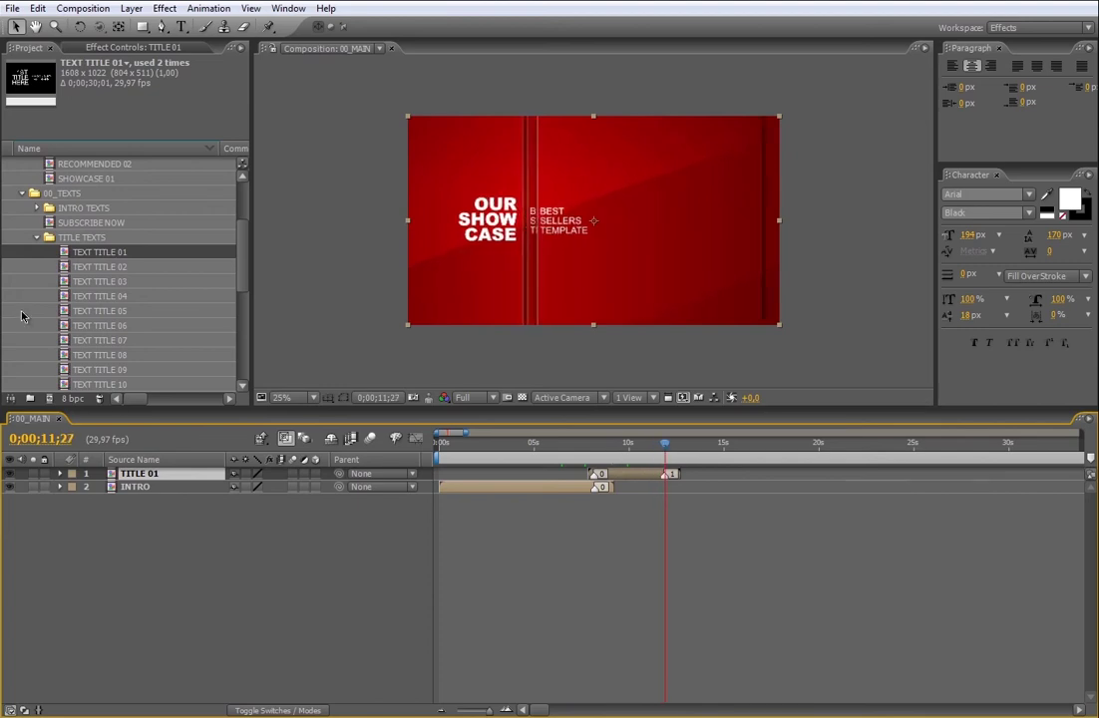
pyautogui.moveTo(242, 279); pyautogui.dragTo(244, 237)
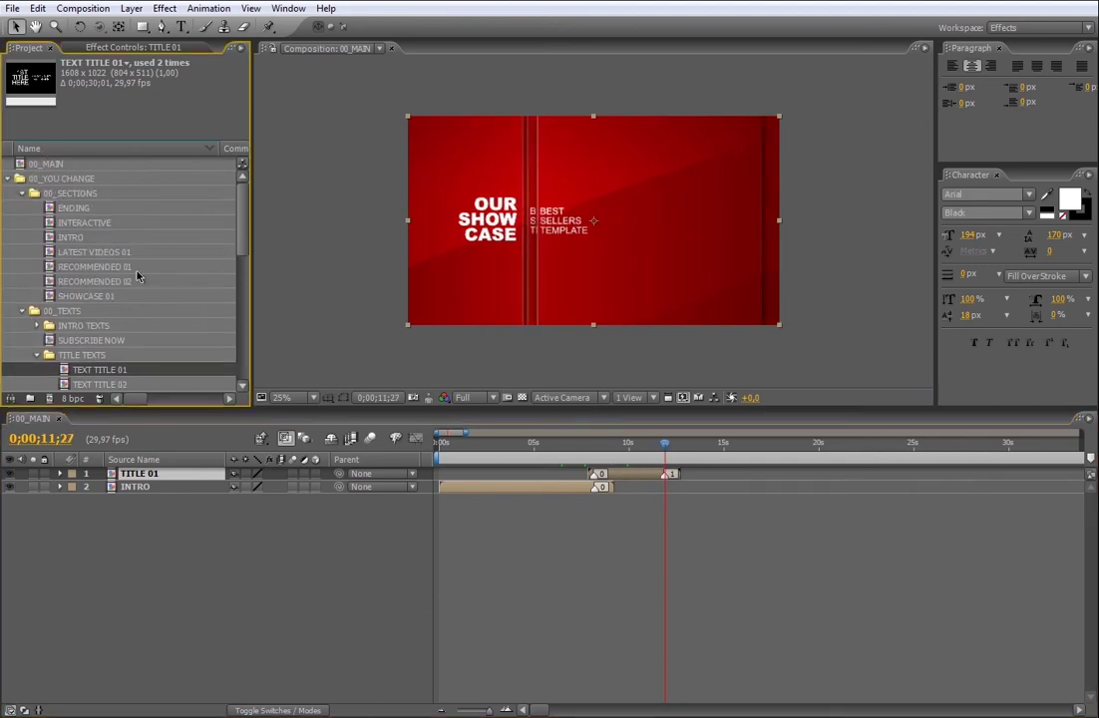
pyautogui.click(86, 296)
pyautogui.moveTo(650, 451); pyautogui.dragTo(682, 453)
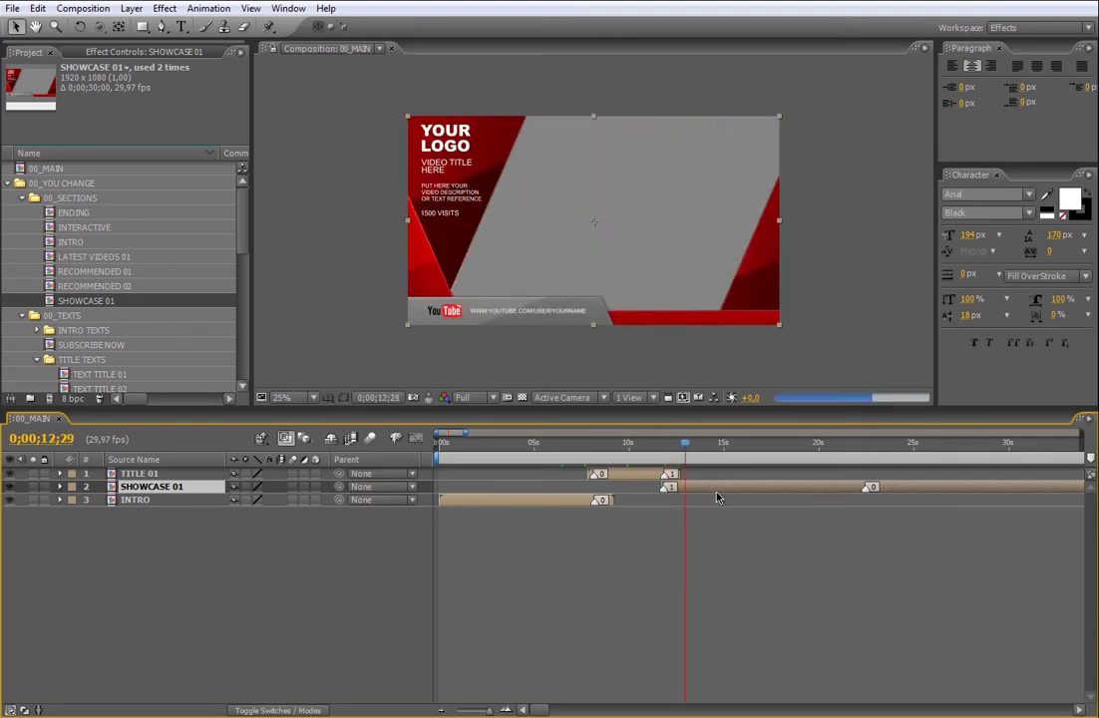
# Step: Split the SHOWCASE 01 layer at 0;00;23;17, delete the part after the split and preview the remaining section at 0;00;17;07
pyautogui.click(865, 446)
pyautogui.moveTo(864, 447); pyautogui.dragTo(886, 448)
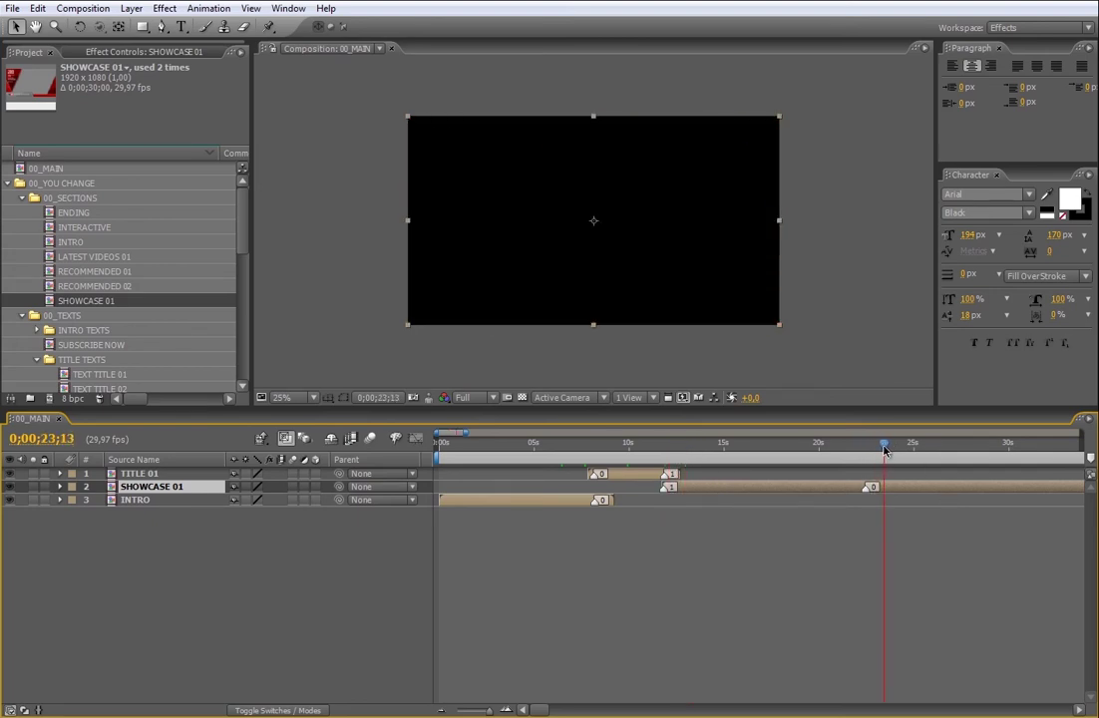
pyautogui.click(38, 8)
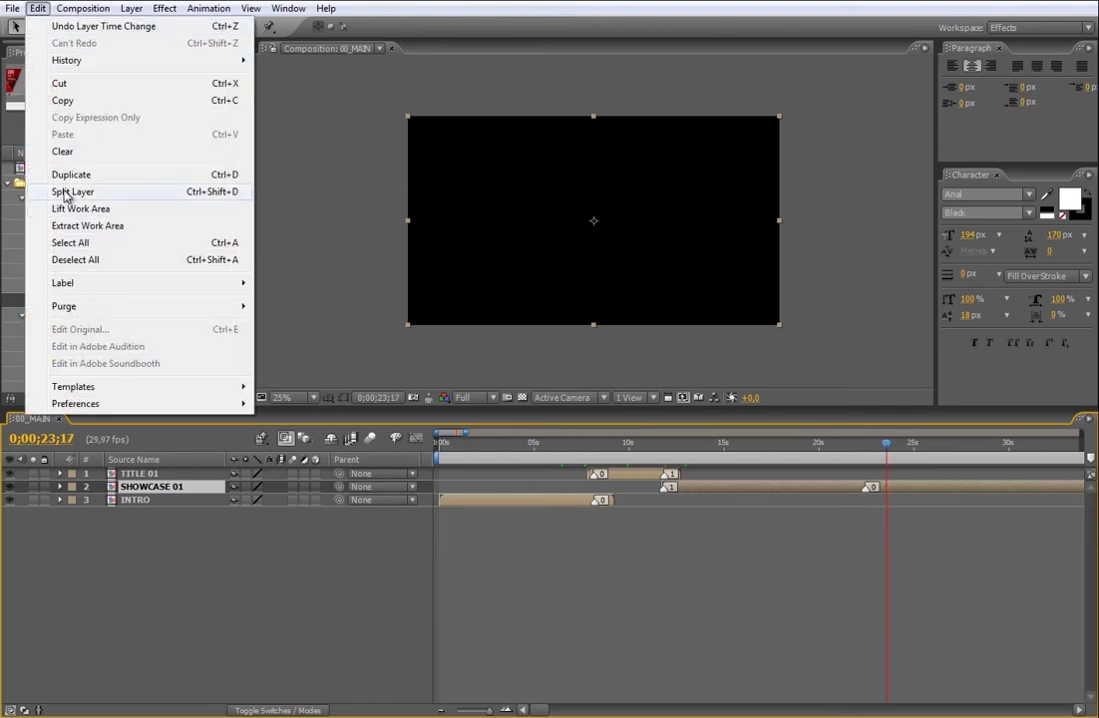
pyautogui.click(72, 192)
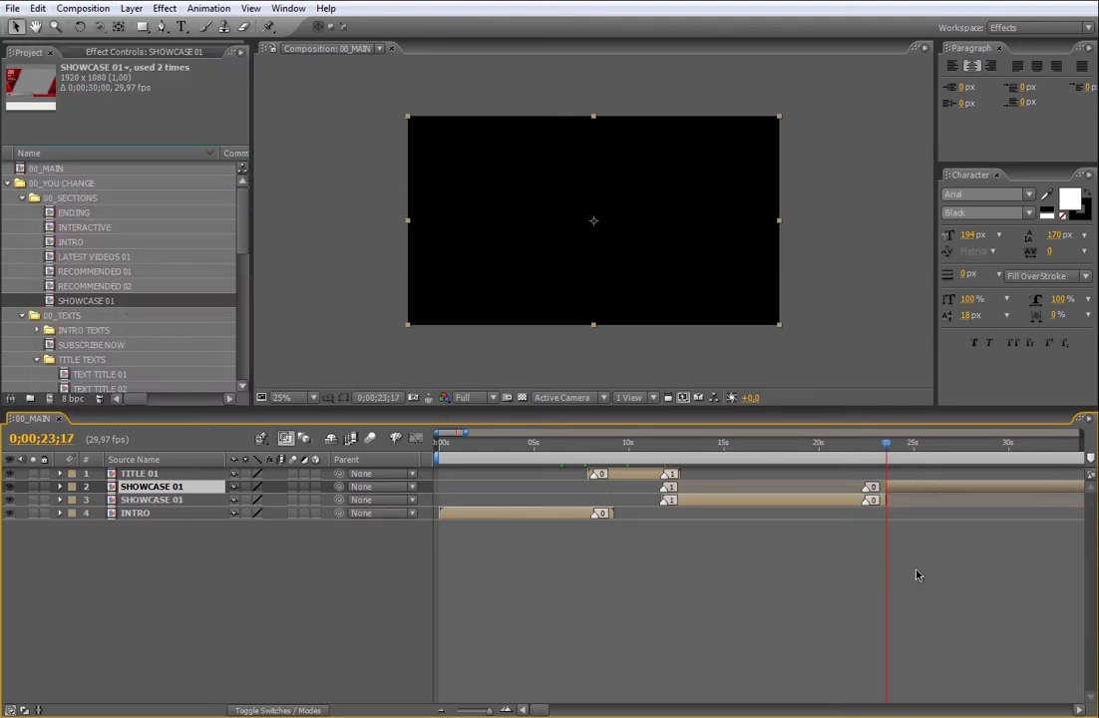
pyautogui.press('Delete')
pyautogui.click(765, 449)
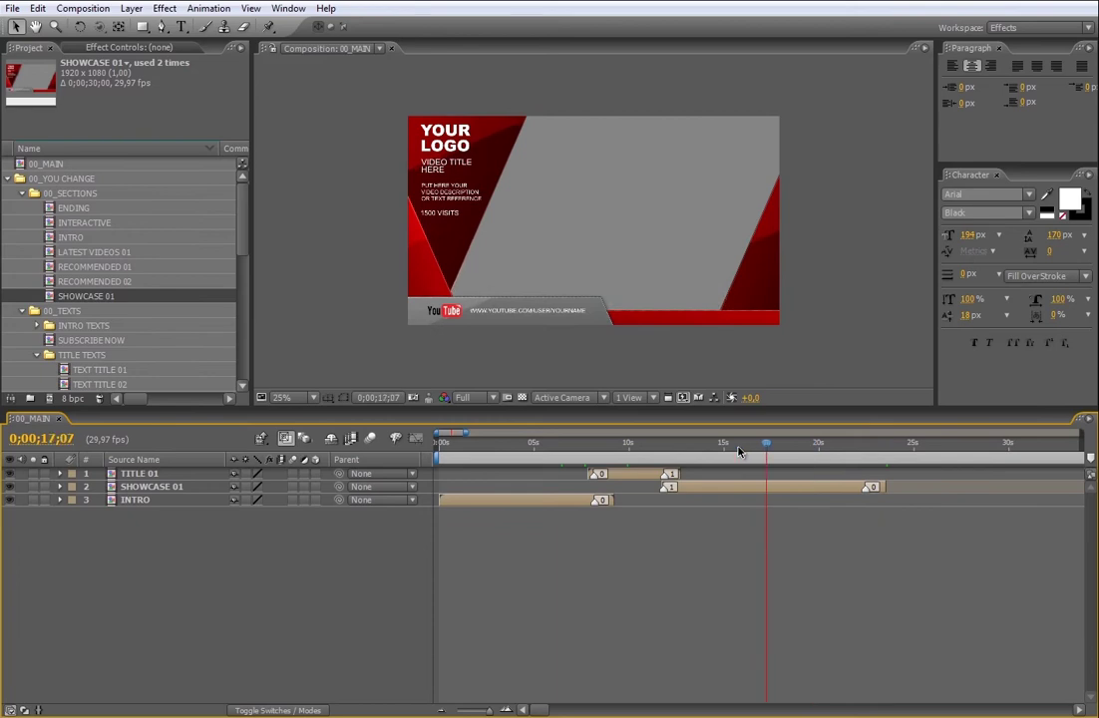
# Step: Duplicate the SHOWCASE 01 composition twice in the project to create SHOWCASE 02 and SHOWCASE 03
pyautogui.click(99, 297)
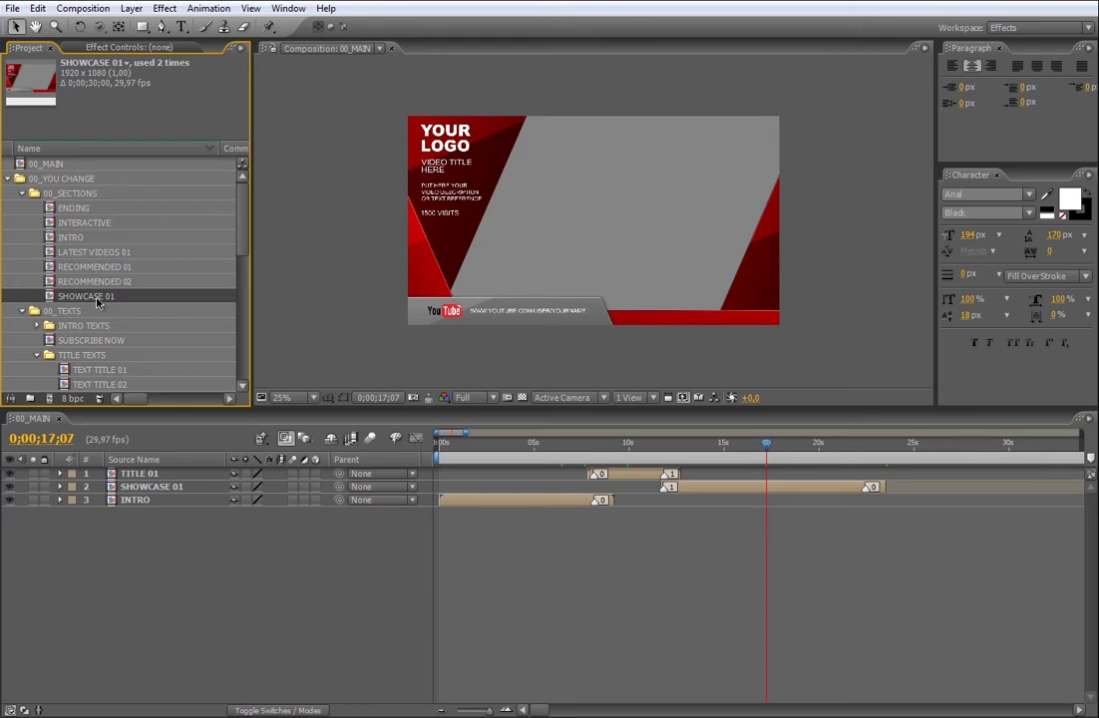
pyautogui.click(37, 8)
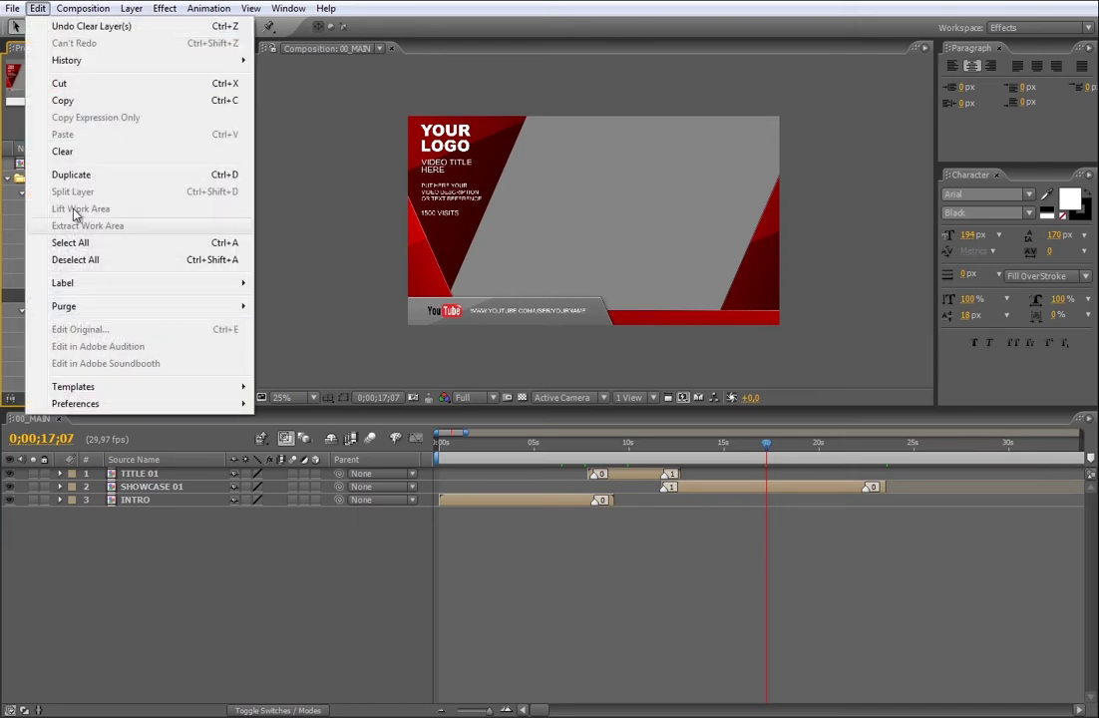
pyautogui.click(70, 172)
pyautogui.click(37, 8)
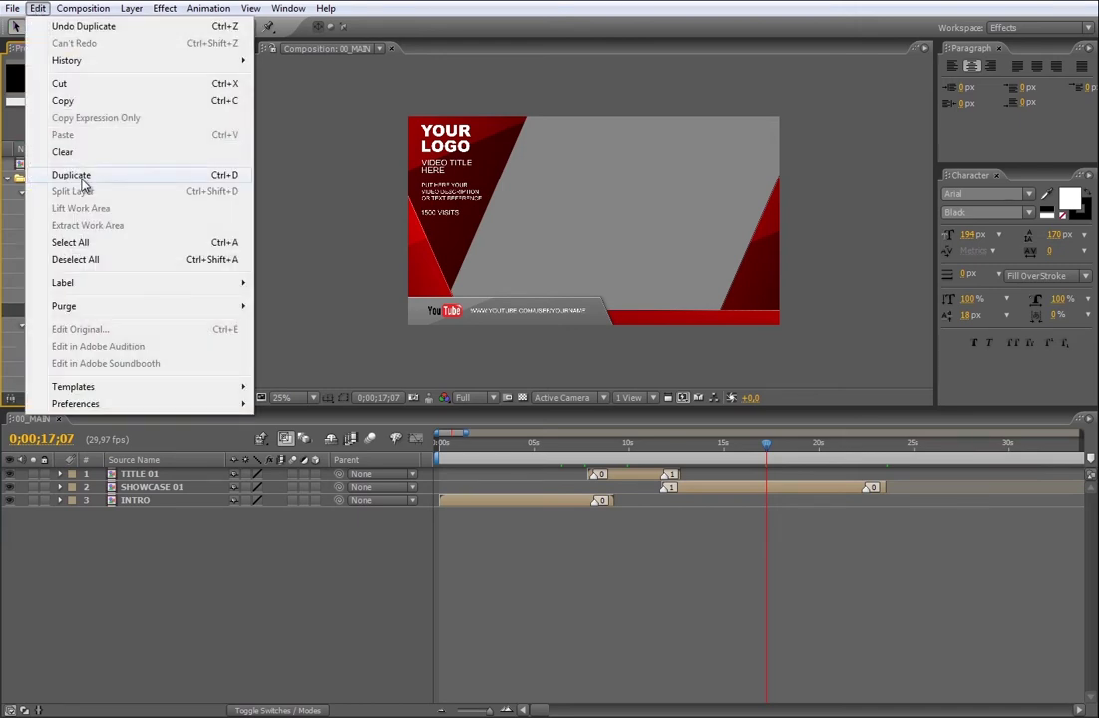
pyautogui.click(79, 176)
pyautogui.click(95, 314)
pyautogui.click(96, 298)
pyautogui.click(94, 312)
pyautogui.click(97, 327)
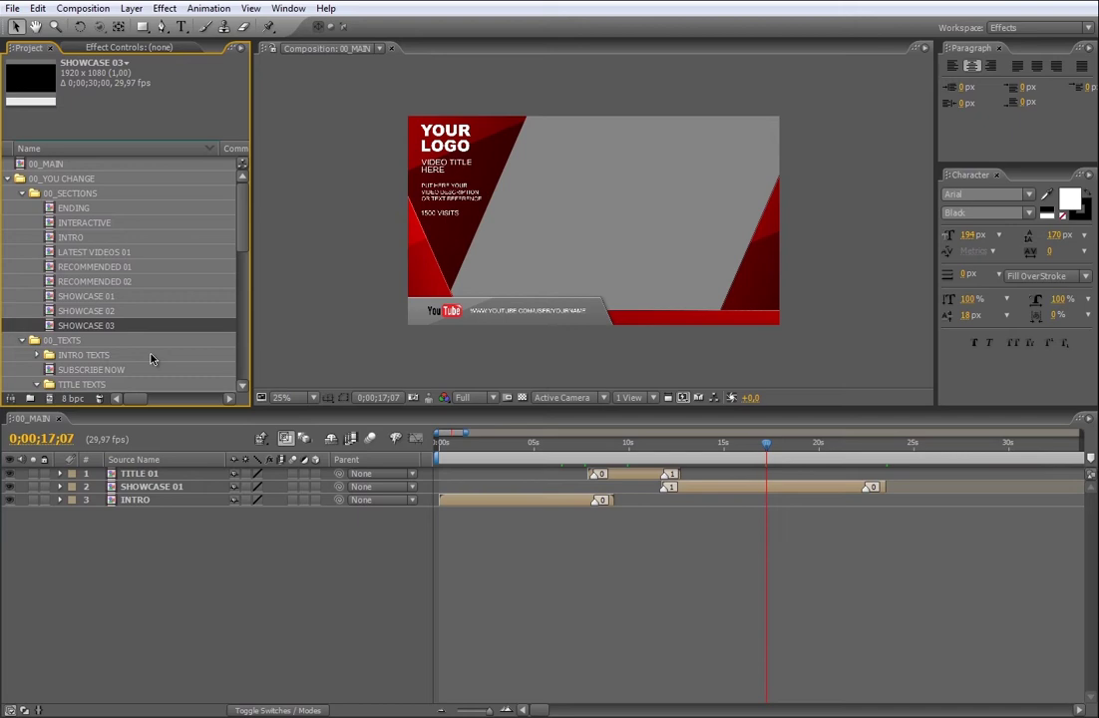
# Step: Expand the FOOTAGES folder inside OTHER COMPS and open the SHOWCASE 01 composition
pyautogui.click(95, 297)
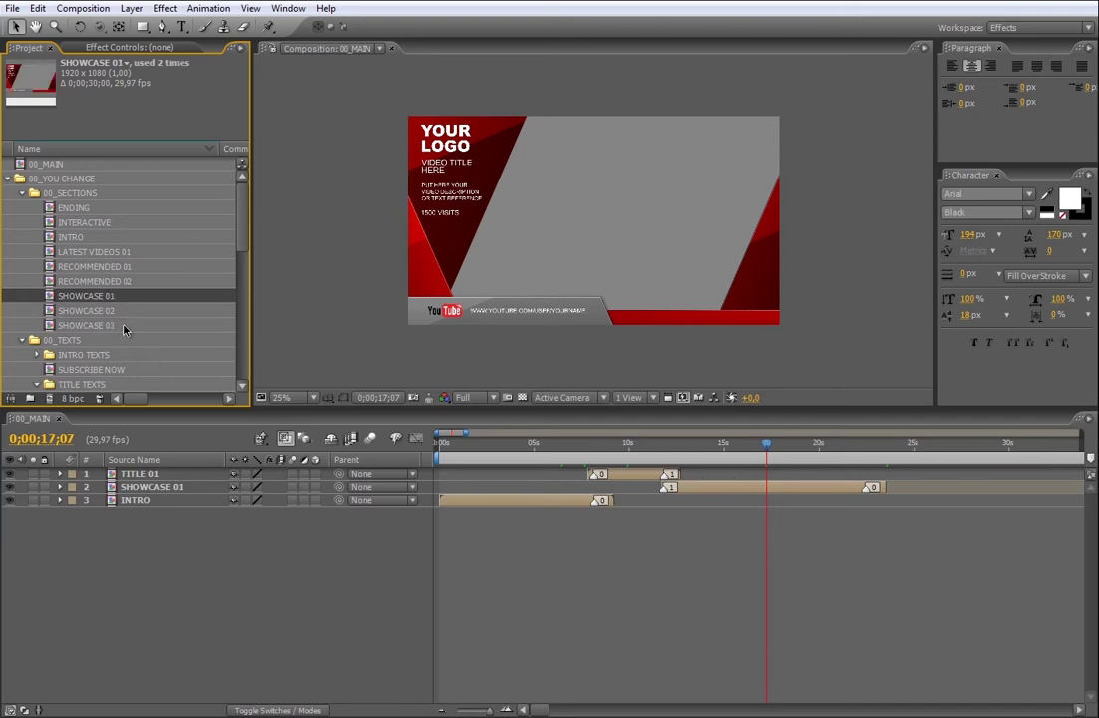
pyautogui.scroll(-6, 211, 250)
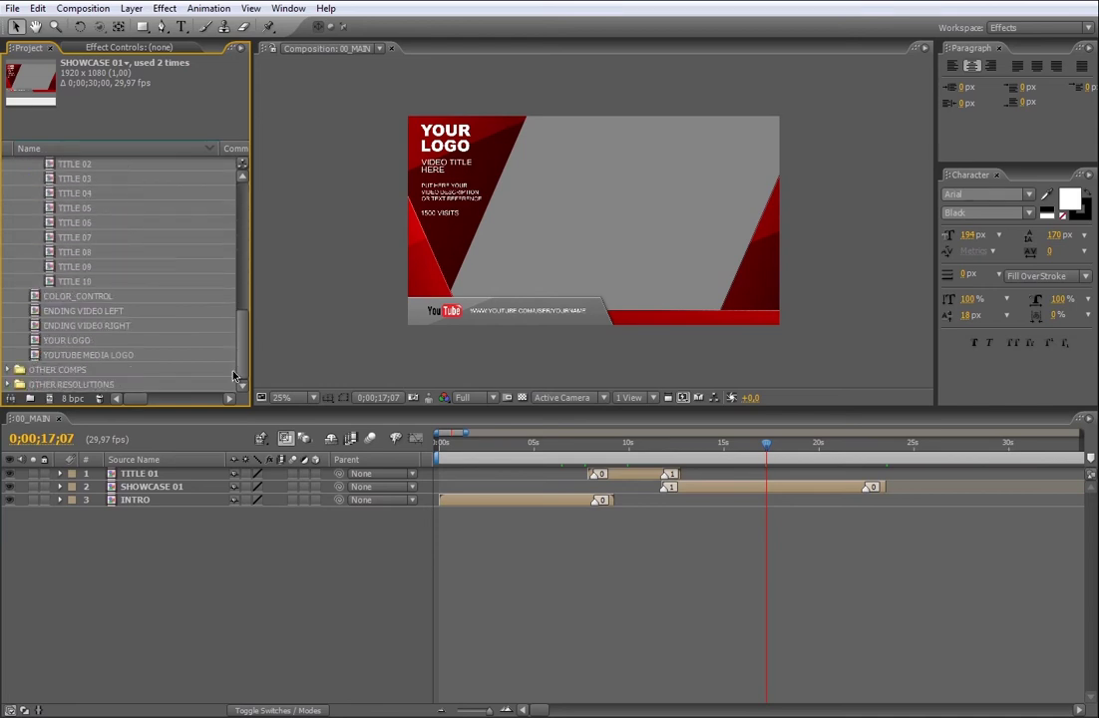
pyautogui.click(8, 369)
pyautogui.click(23, 311)
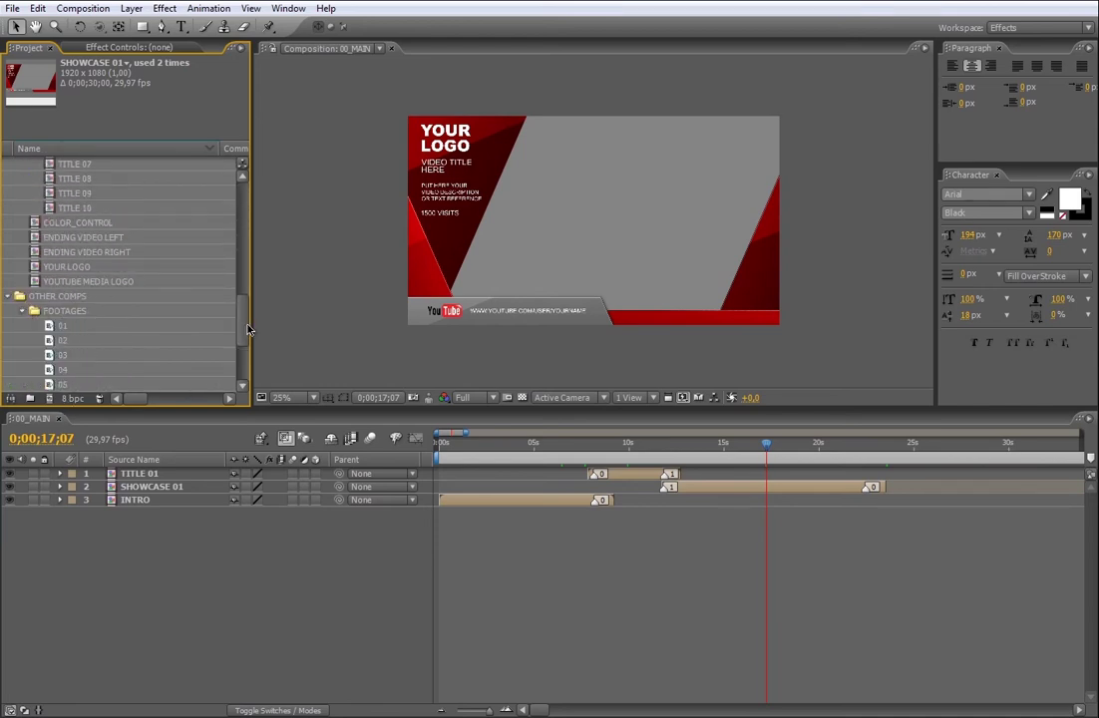
pyautogui.moveTo(242, 343); pyautogui.dragTo(242, 194)
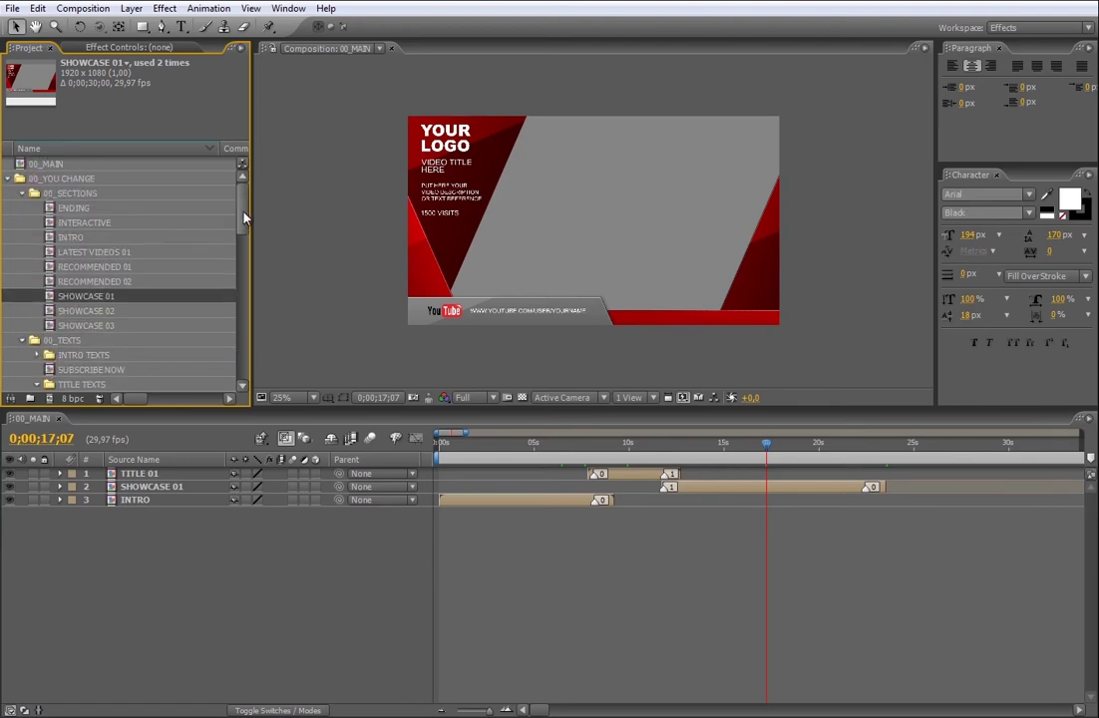
pyautogui.doubleClick(81, 297)
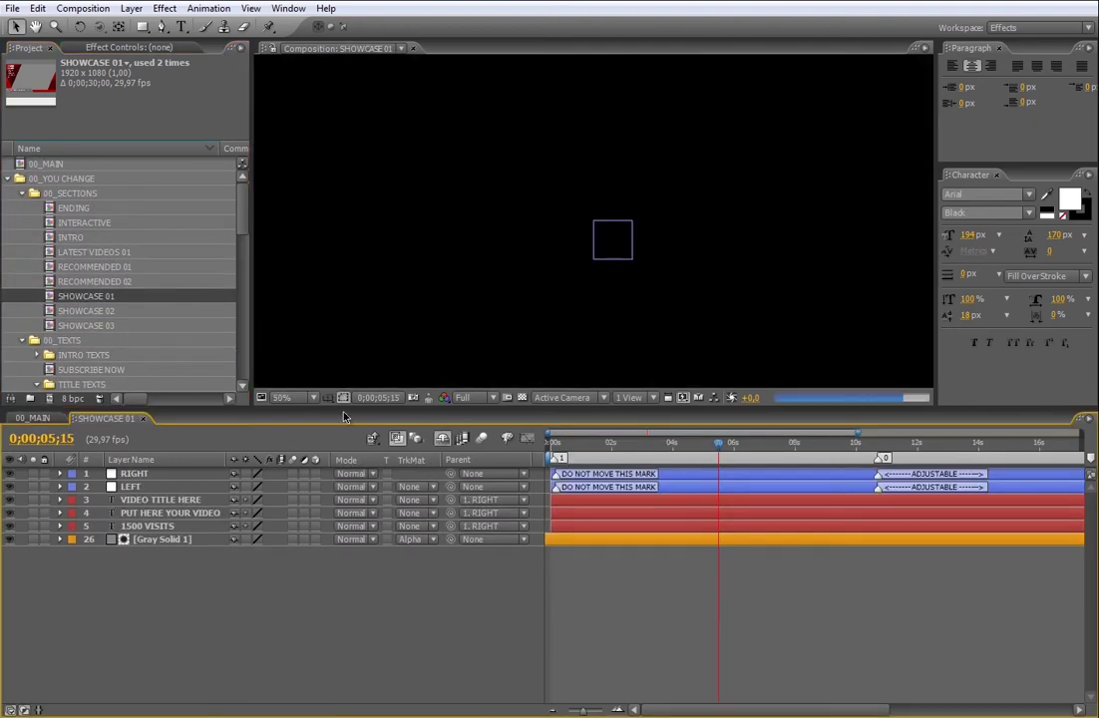
# Step: Replace the Gray Solid 1 layer in SHOWCASE 01 with footage 01 from the FOOTAGES folder
pyautogui.moveTo(248, 227); pyautogui.dragTo(246, 349)
pyautogui.click(679, 535)
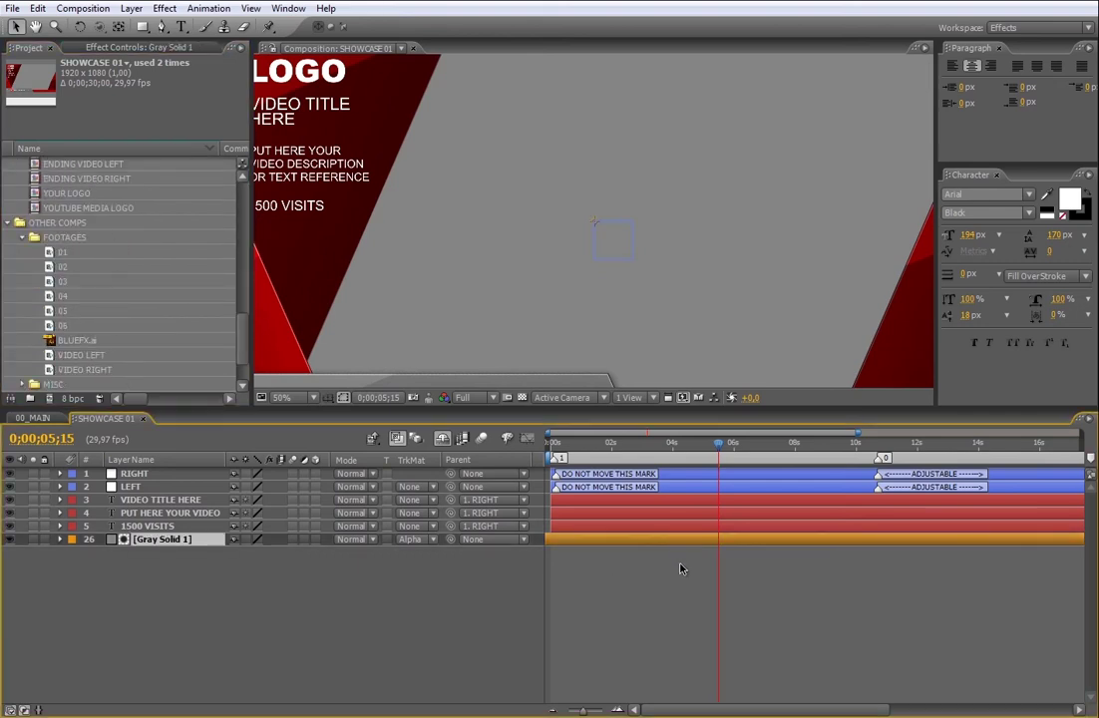
pyautogui.click(64, 255)
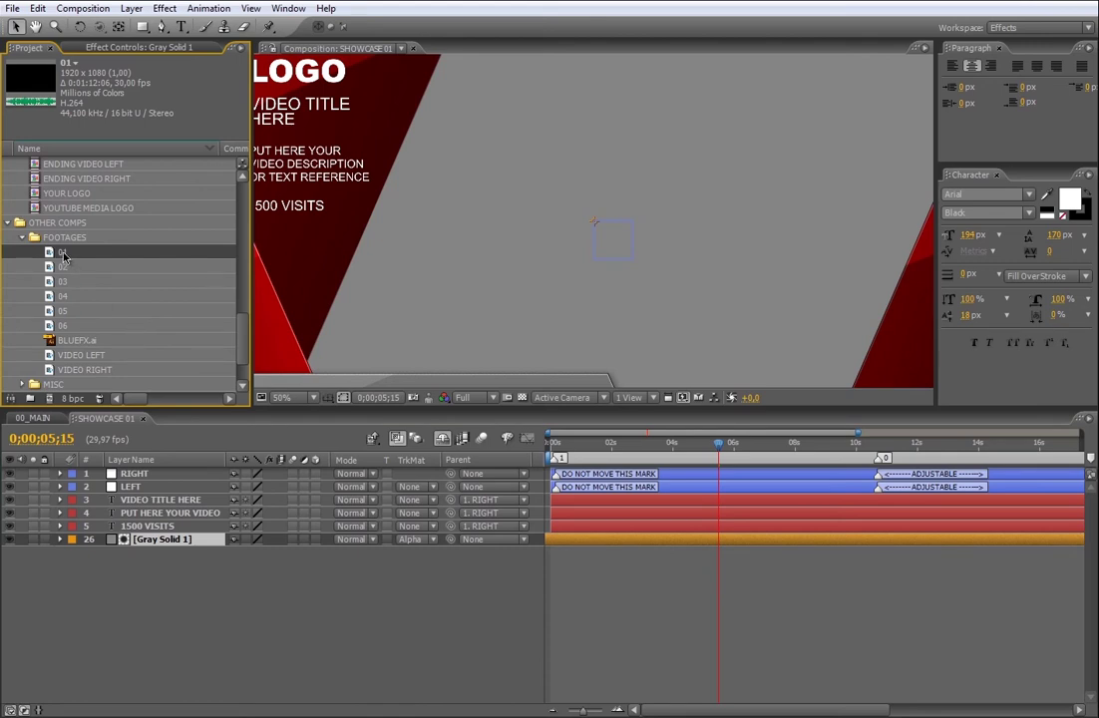
pyautogui.moveTo(66, 258); pyautogui.dragTo(711, 551)
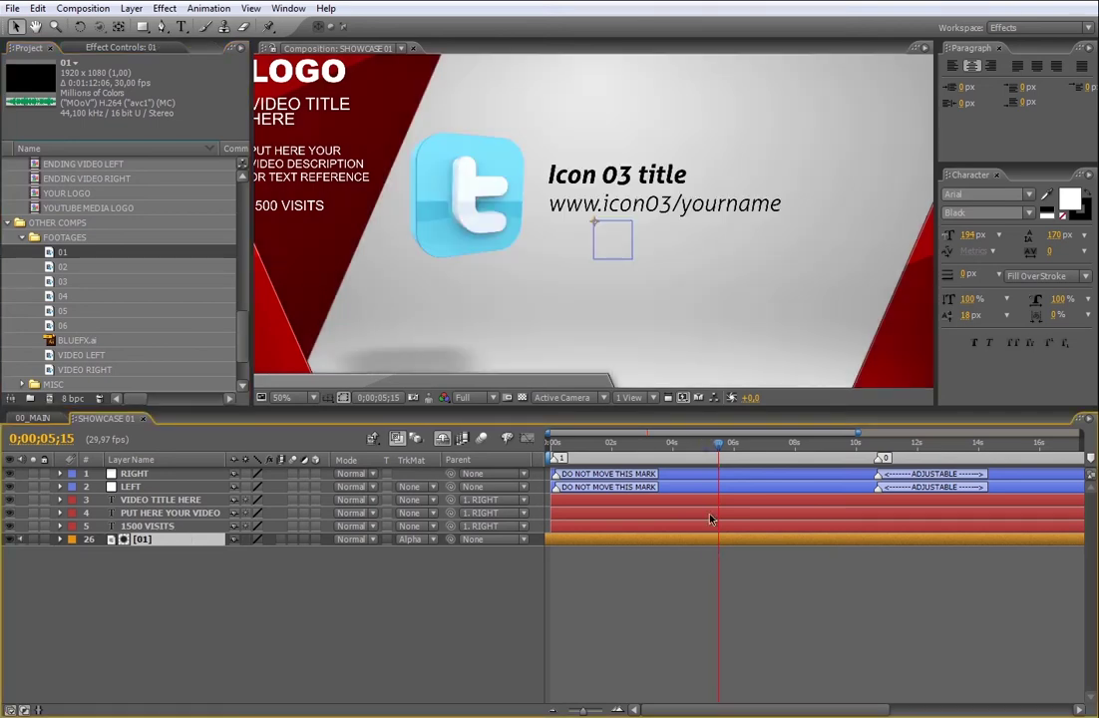
# Step: Fit the SHOWCASE 01 composition to the viewer and preview its animation up to 0;00;10;23
pyautogui.click(284, 397)
pyautogui.click(317, 427)
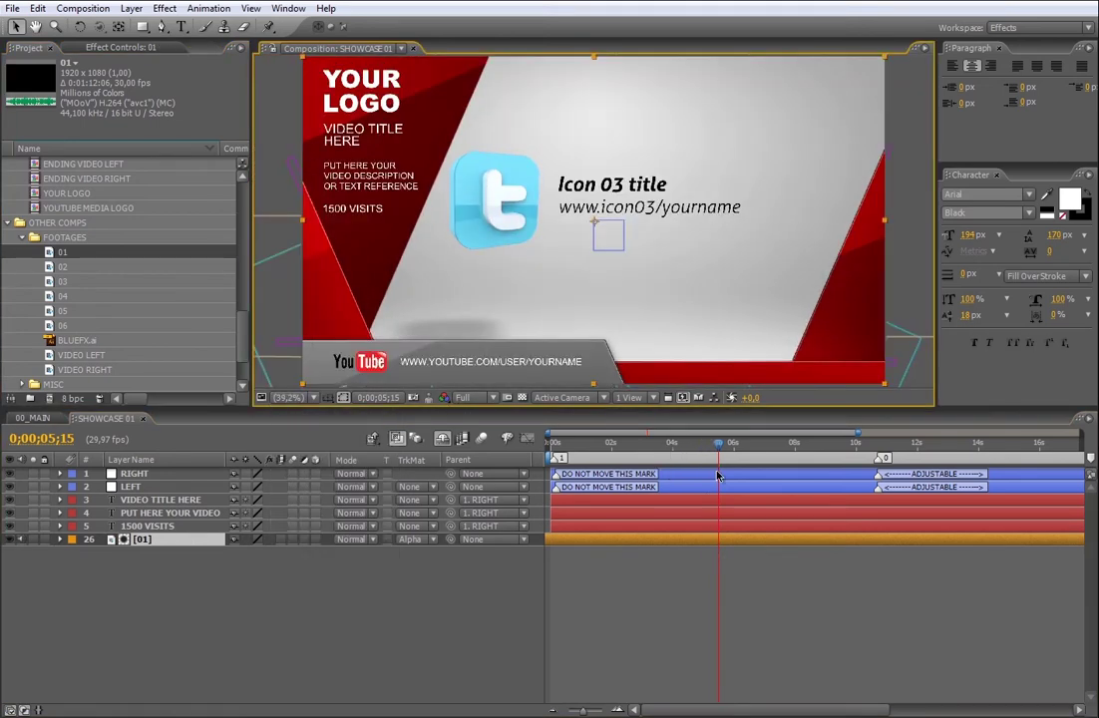
pyautogui.moveTo(718, 444)
pyautogui.mouseDown()
pyautogui.moveTo(607, 444)
pyautogui.moveTo(723, 443)
pyautogui.mouseUp()
pyautogui.moveTo(789, 474); pyautogui.dragTo(759, 474)
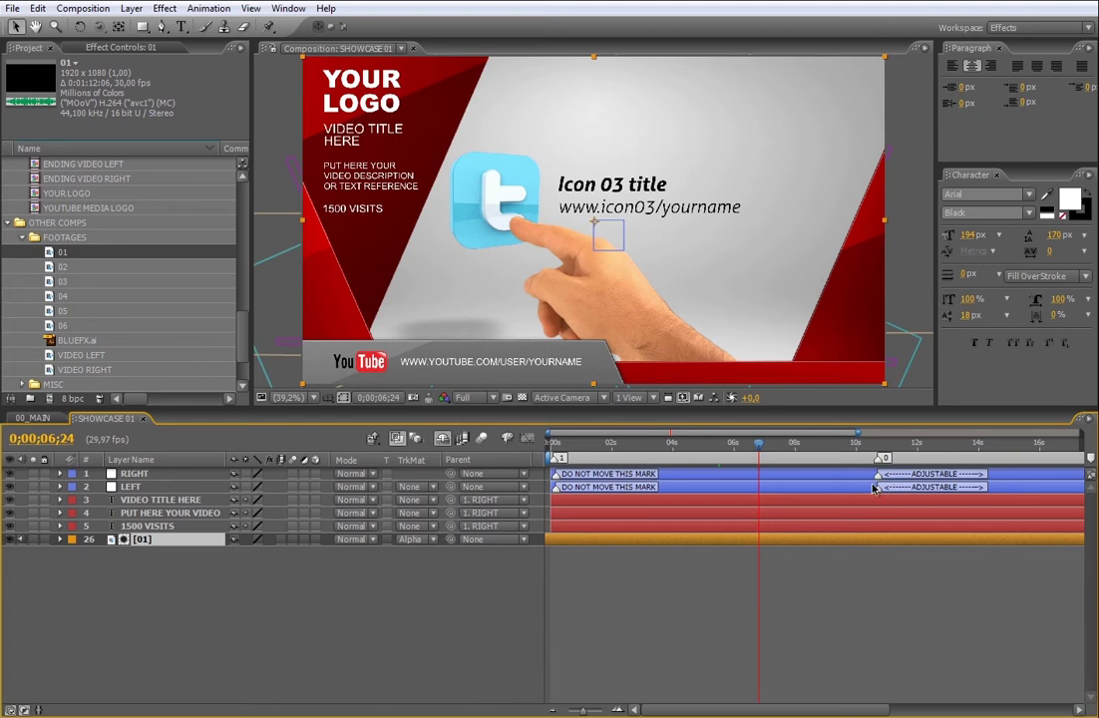
pyautogui.moveTo(757, 445); pyautogui.dragTo(879, 460)
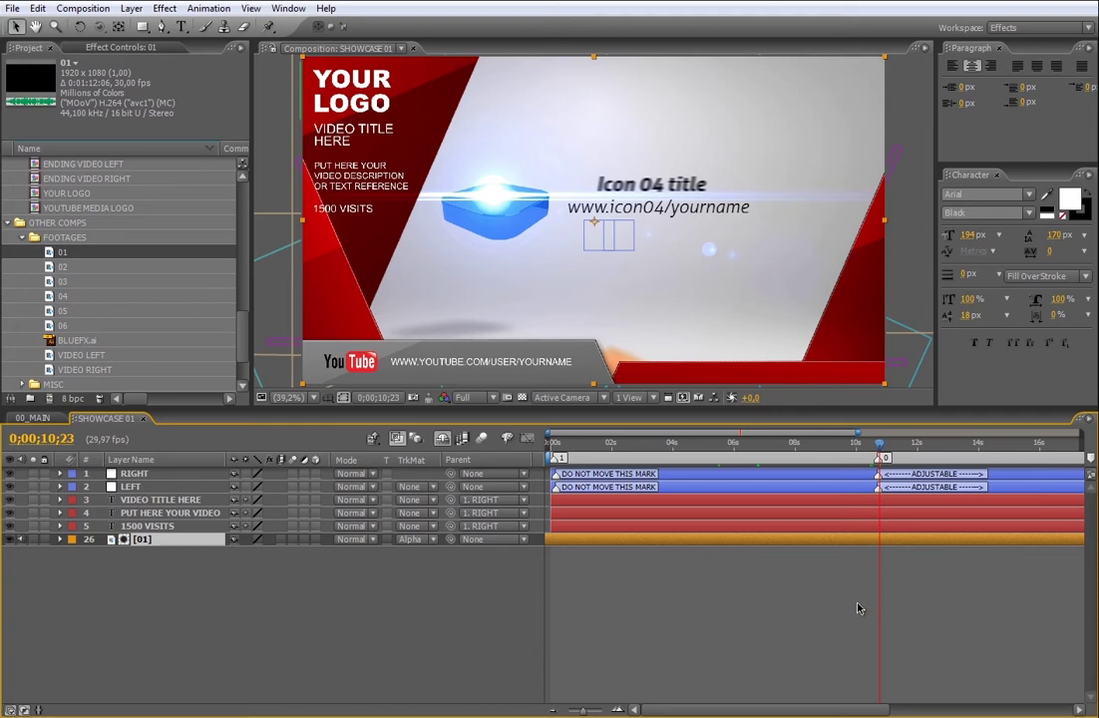
# Step: Move the ADJUSTABLE markers of the RIGHT and LEFT layers and composition marker 0 to about 14 seconds
pyautogui.moveTo(879, 458)
pyautogui.mouseDown()
pyautogui.moveTo(979, 466)
pyautogui.moveTo(891, 475)
pyautogui.moveTo(976, 476)
pyautogui.mouseUp()
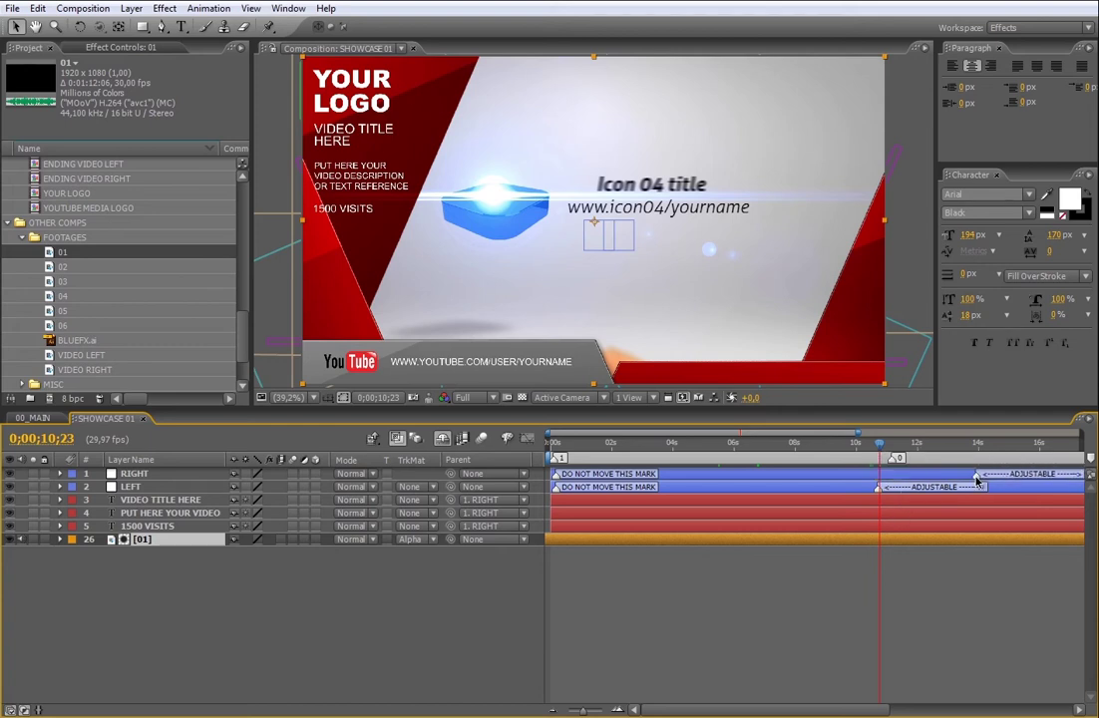
pyautogui.moveTo(877, 487); pyautogui.dragTo(975, 487)
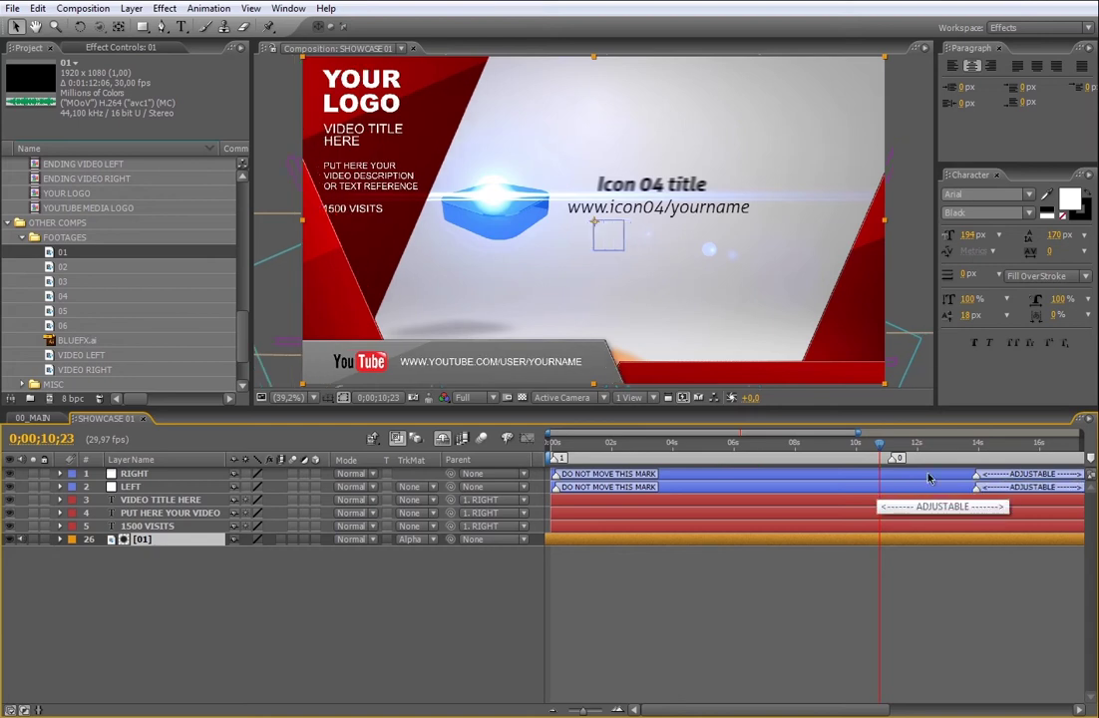
pyautogui.moveTo(894, 462); pyautogui.dragTo(978, 459)
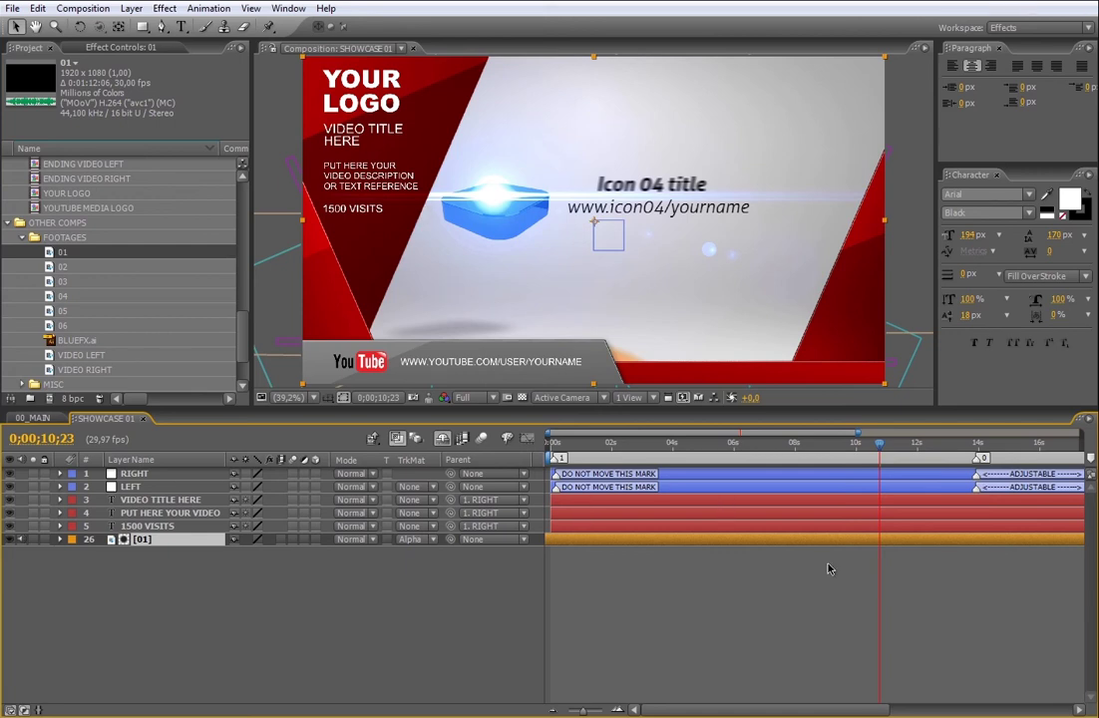
# Step: Show the full 30-second timeline of SHOWCASE 01 and shift the 01 footage layer earlier so it ends at about 21 seconds
pyautogui.moveTo(896, 544); pyautogui.dragTo(1082, 433)
pyautogui.moveTo(830, 533); pyautogui.dragTo(891, 545)
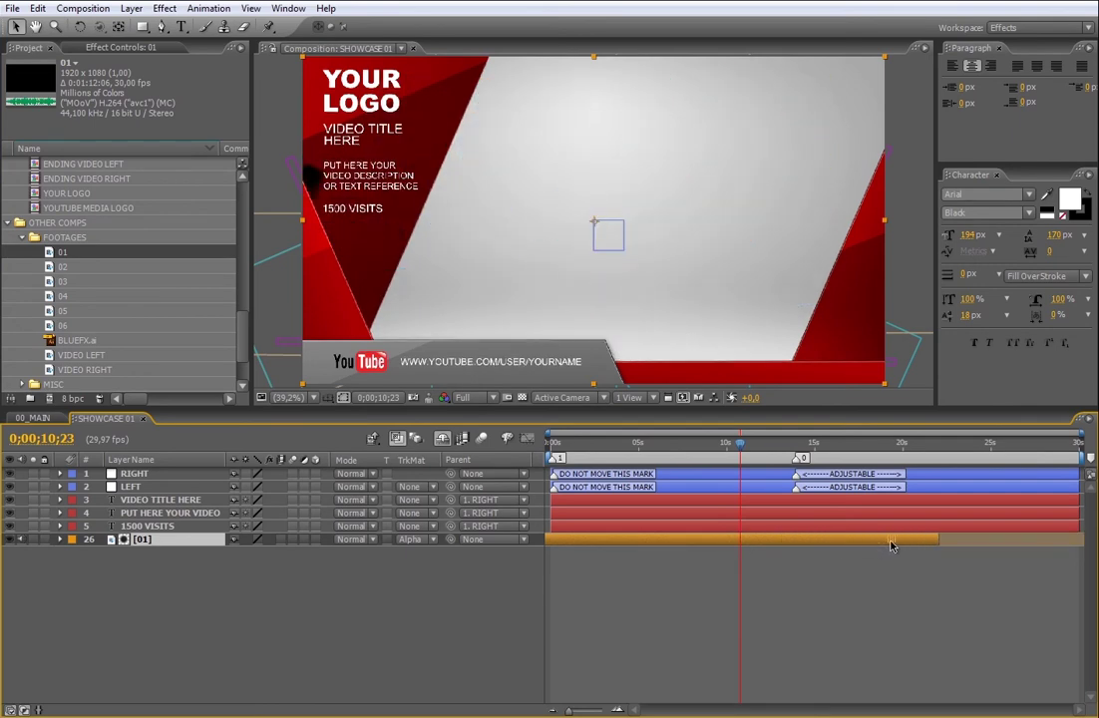
pyautogui.moveTo(580, 446); pyautogui.dragTo(567, 453)
pyautogui.moveTo(854, 543)
pyautogui.mouseDown()
pyautogui.moveTo(793, 541)
pyautogui.moveTo(839, 545)
pyautogui.mouseUp()
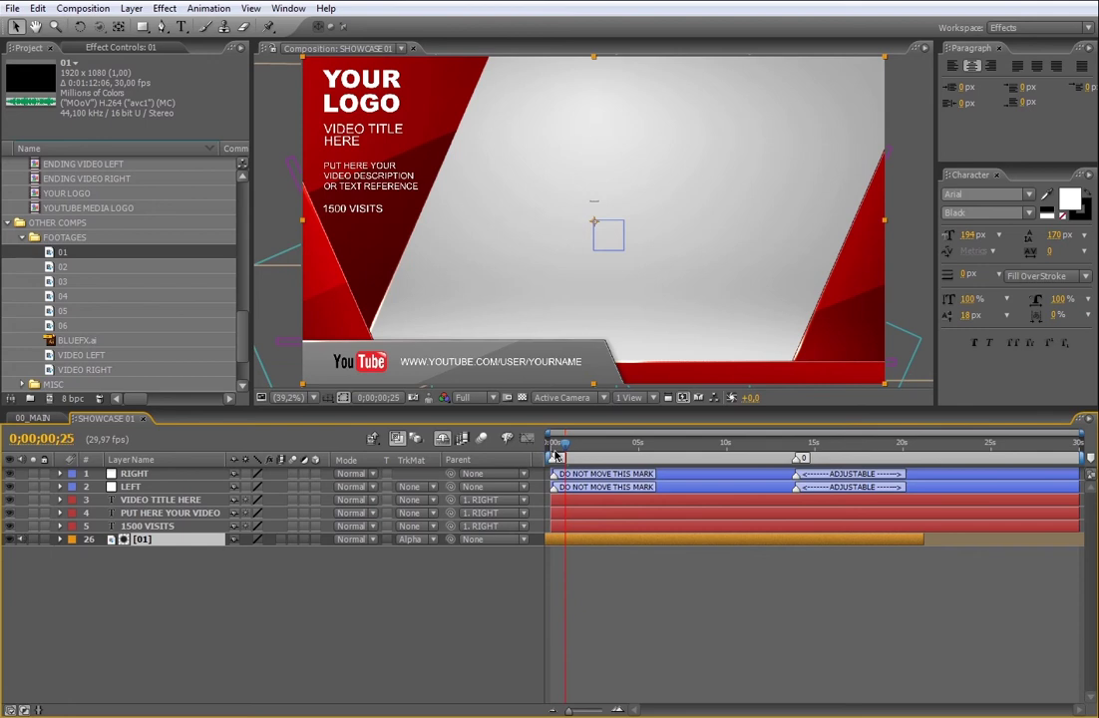
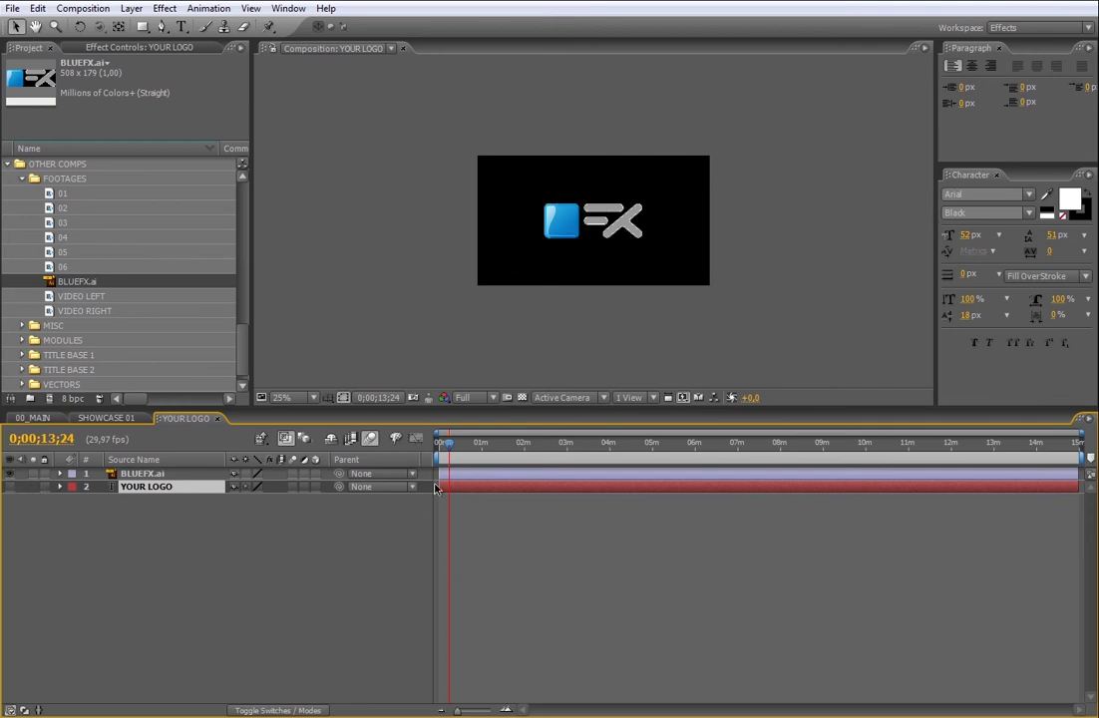
# Step: Enlarge the BLUEFX.ai logo proportionally in the YOUR LOGO composition so it spans most of the frame width
pyautogui.click(459, 476)
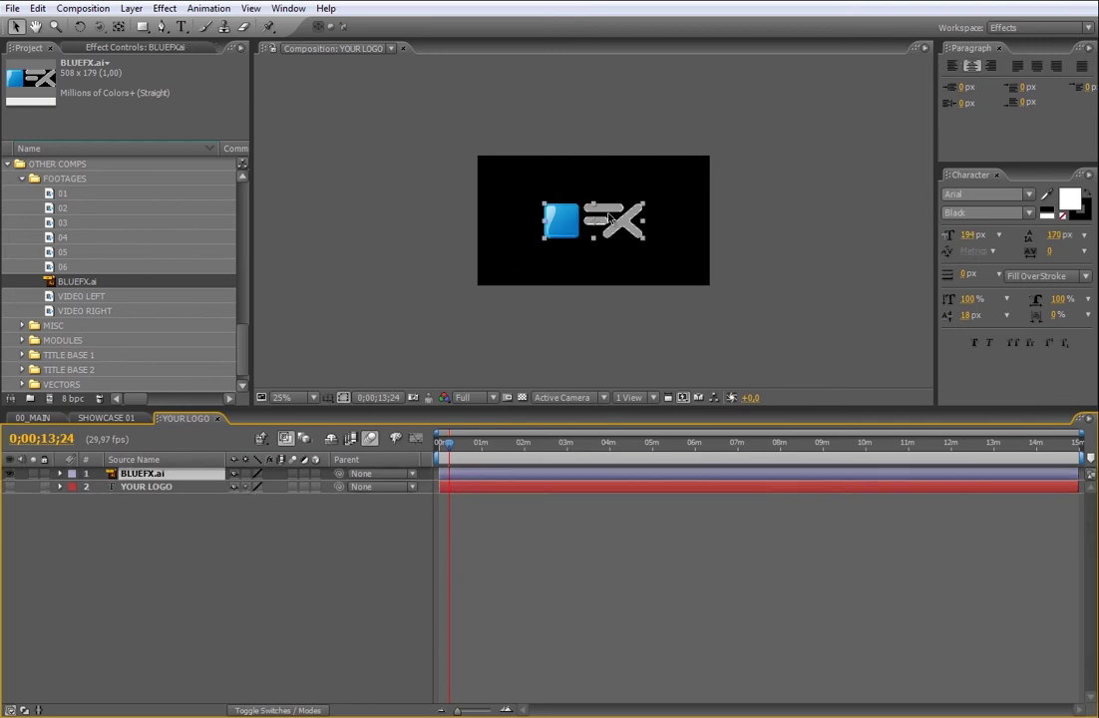
pyautogui.moveTo(644, 211); pyautogui.dragTo(690, 196)
pyautogui.click(551, 557)
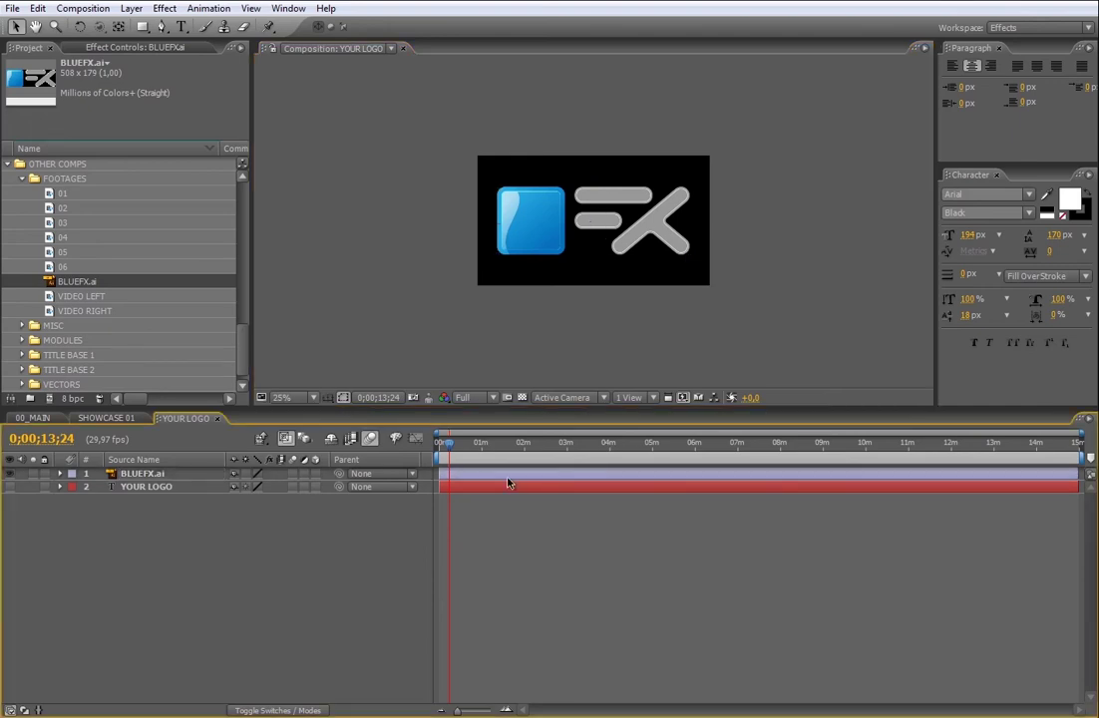
# Step: Replace YOURNAME with BLUEFX in the web address text of the YOUTUBE ADRESS composition and return to SHOWCASE 01
pyautogui.click(217, 419)
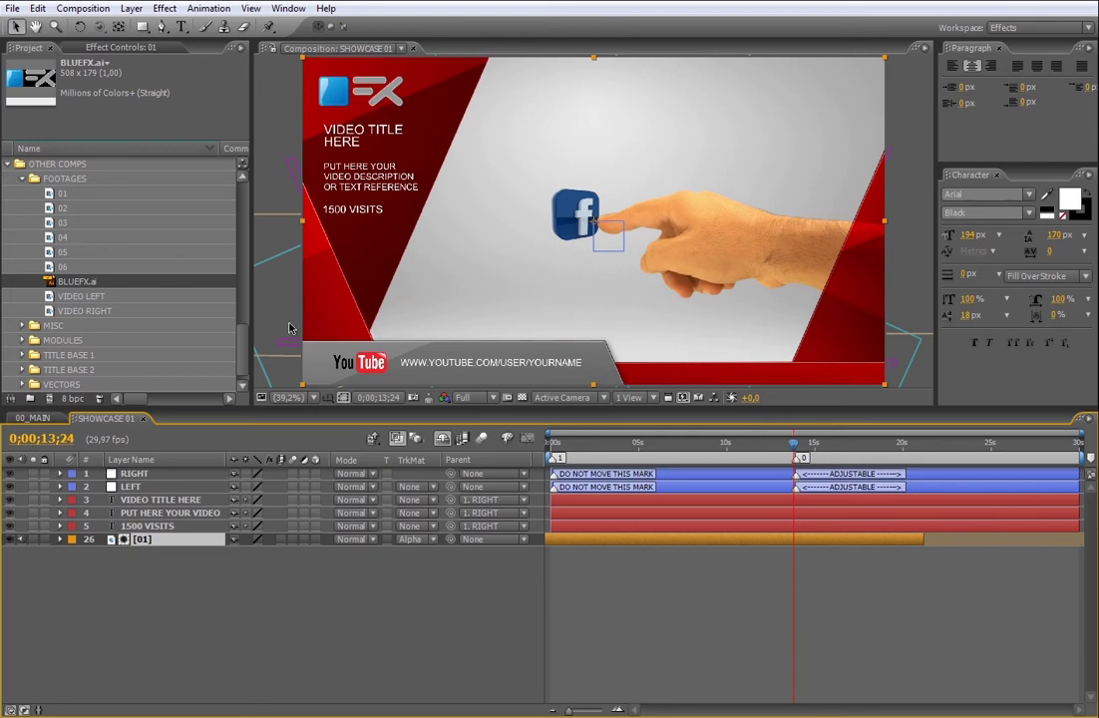
pyautogui.scroll(10, 249, 282)
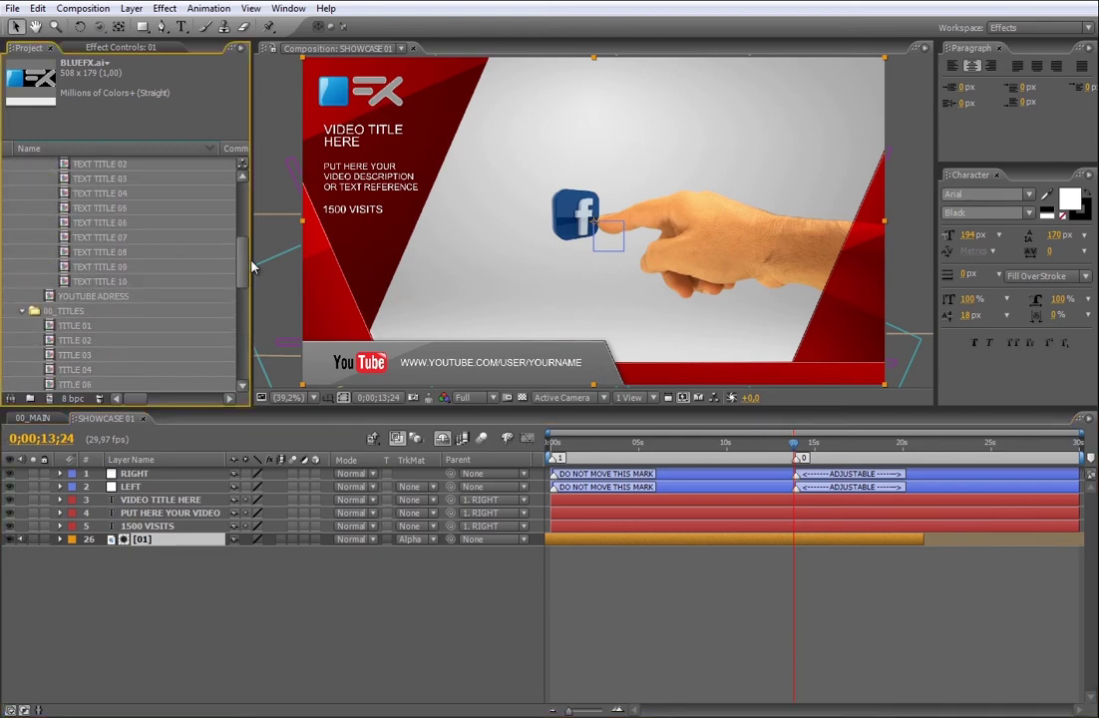
pyautogui.doubleClick(93, 296)
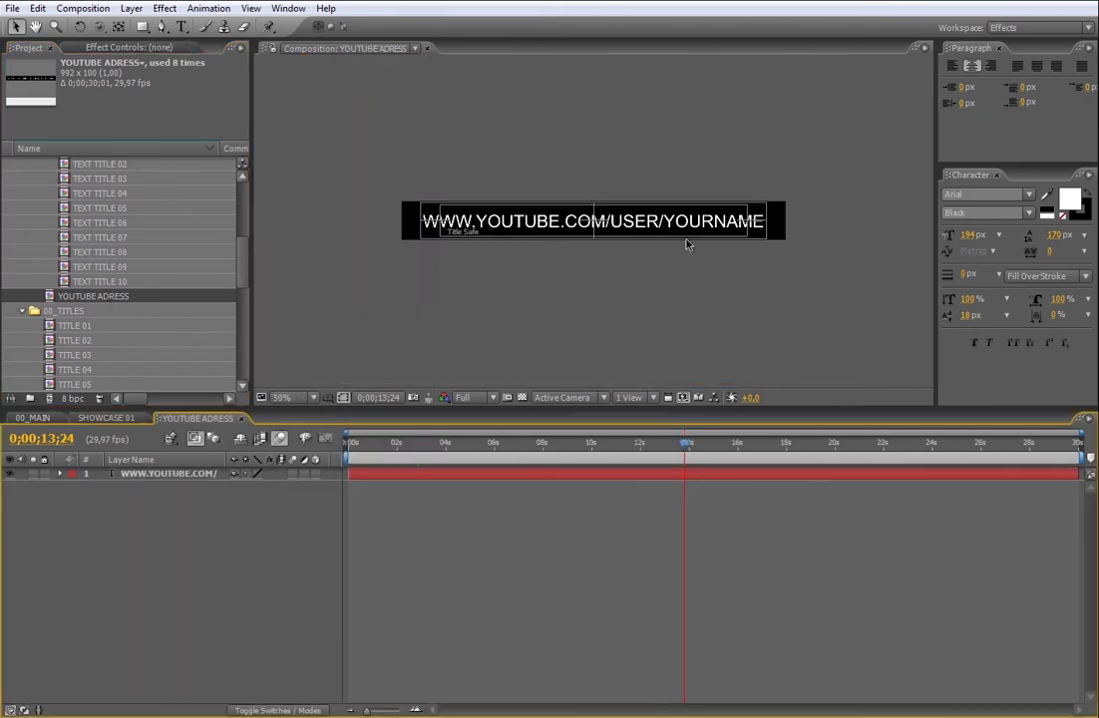
pyautogui.click(686, 243)
pyautogui.doubleClick(671, 231)
pyautogui.moveTo(664, 227); pyautogui.dragTo(824, 227)
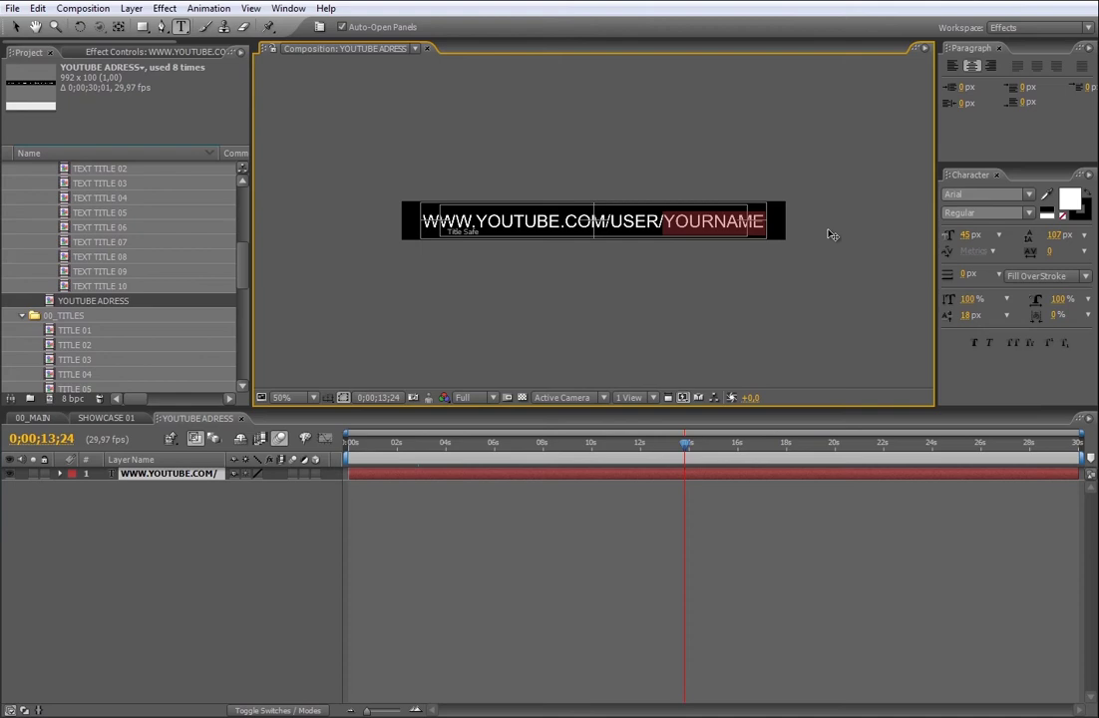
pyautogui.write('BLUEFX')
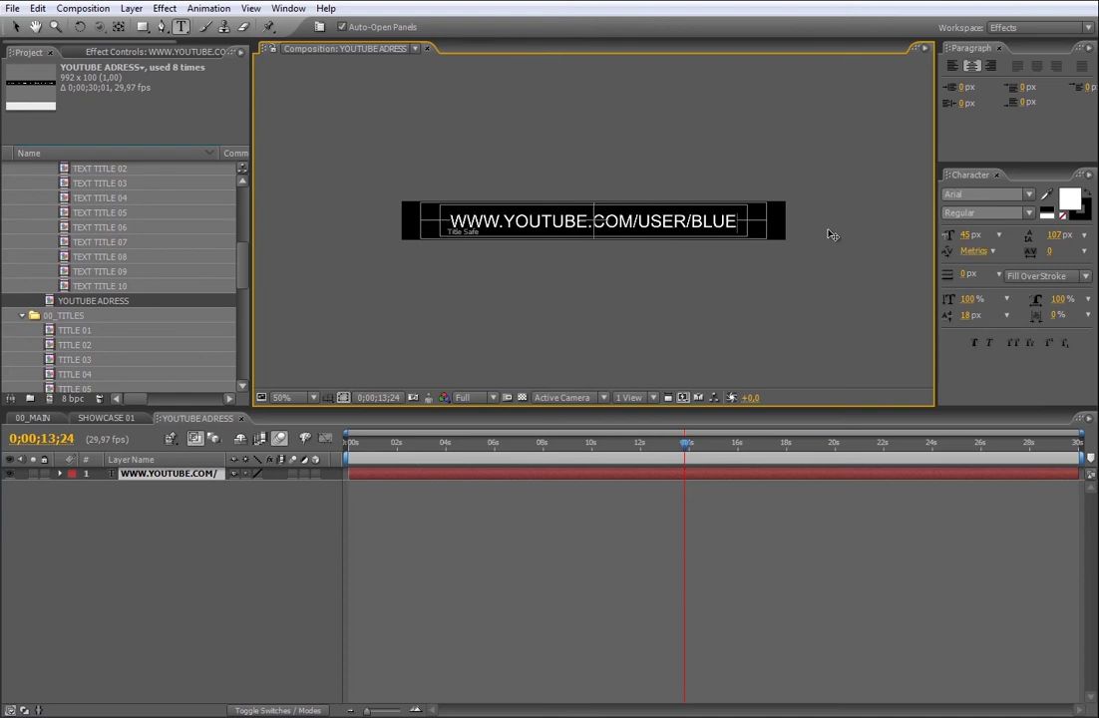
pyautogui.click(593, 589)
pyautogui.press('capslock')
pyautogui.press('capslock')
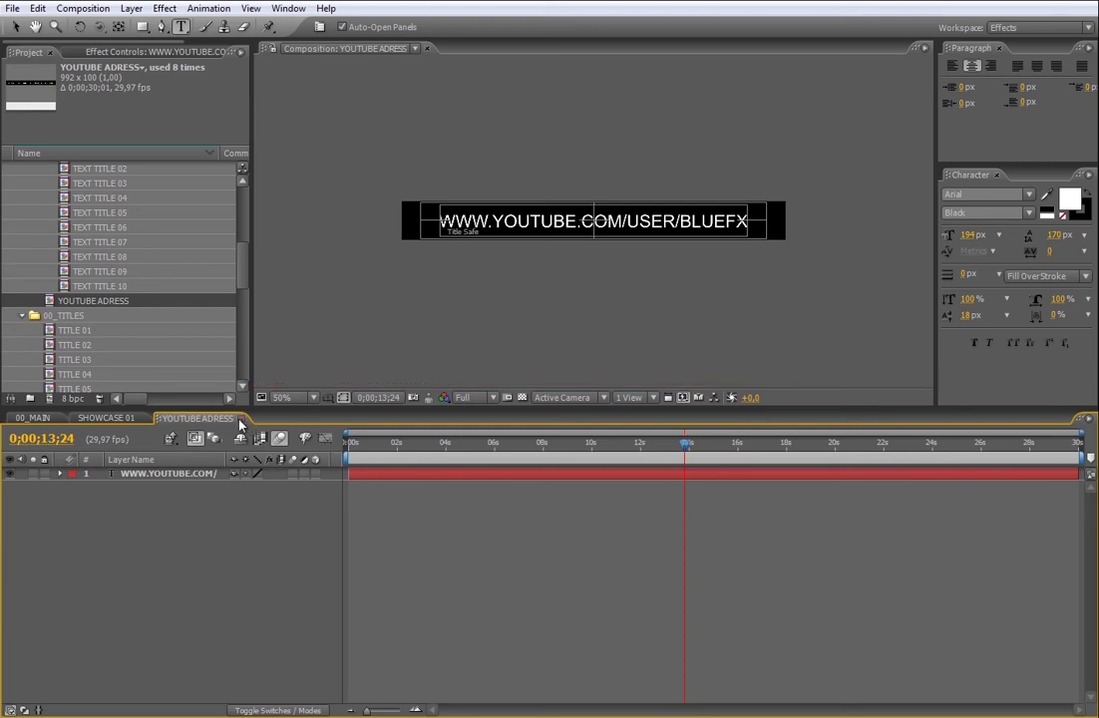
pyautogui.click(240, 418)
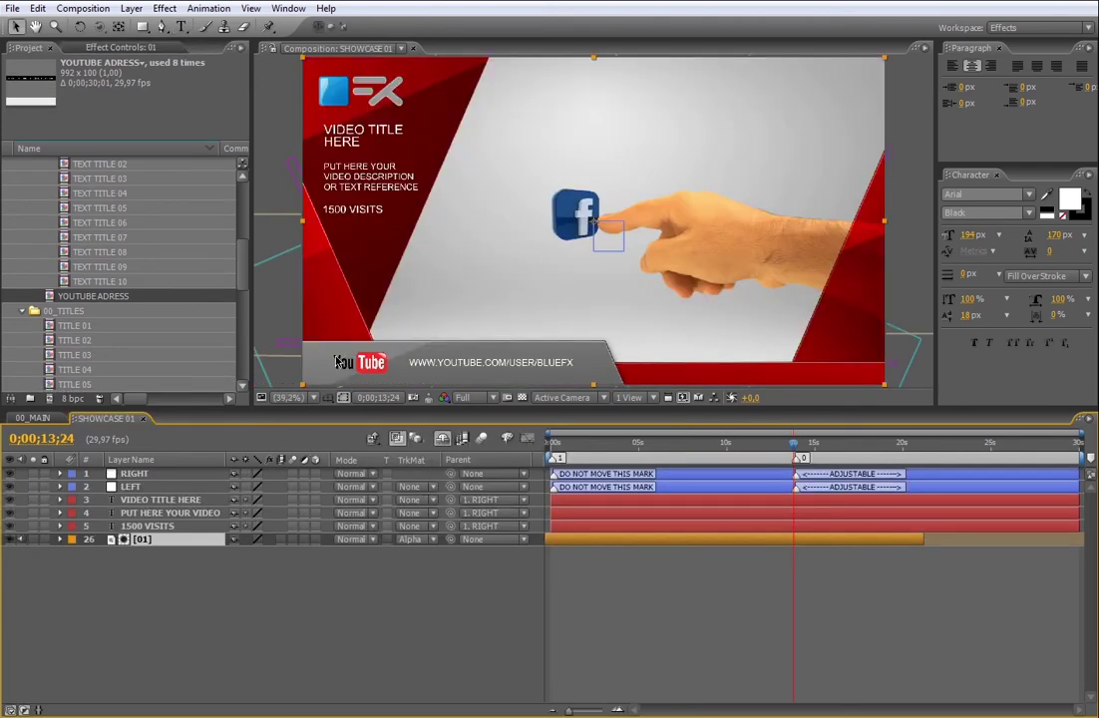
# Step: View the YOUTUBE MEDIA LOGO composition and close it again
pyautogui.moveTo(246, 283); pyautogui.dragTo(239, 327)
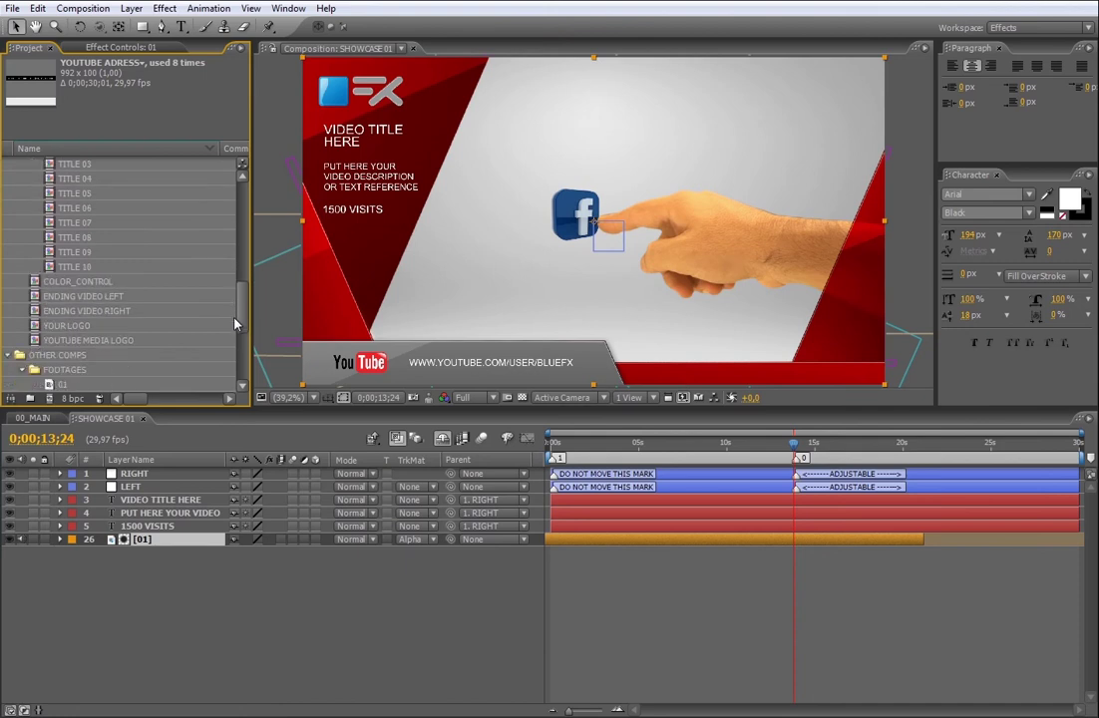
pyautogui.click(102, 341)
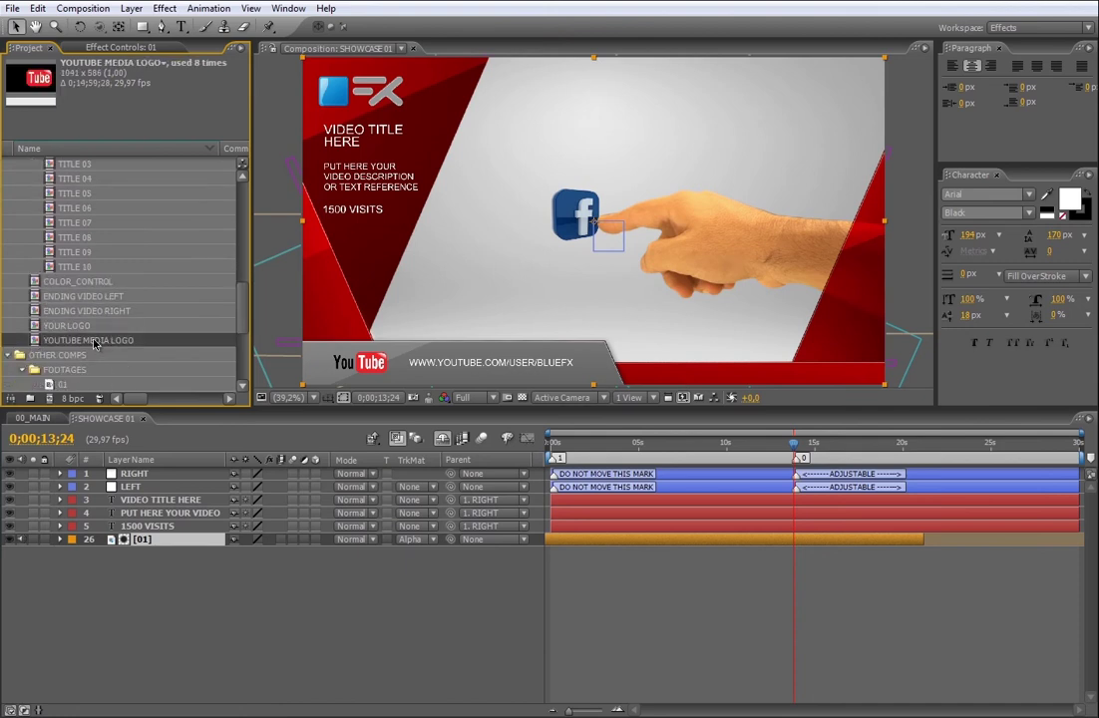
pyautogui.doubleClick(101, 342)
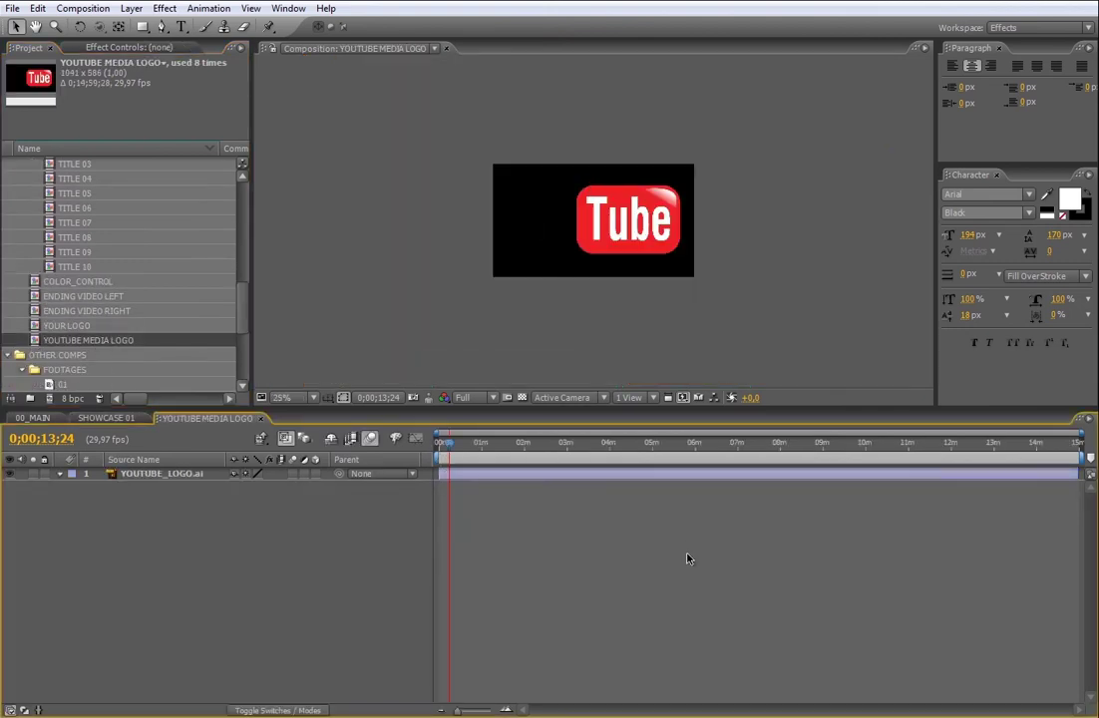
pyautogui.click(261, 418)
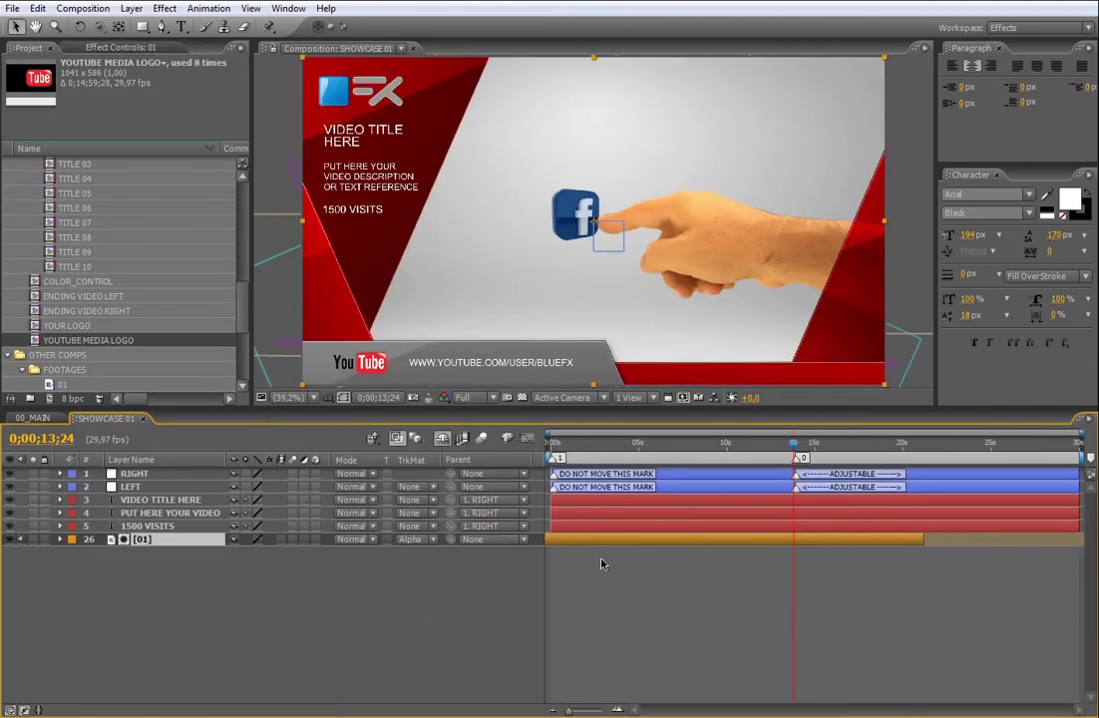
pyautogui.moveTo(243, 305); pyautogui.dragTo(240, 220)
pyautogui.click(74, 253)
pyautogui.click(81, 266)
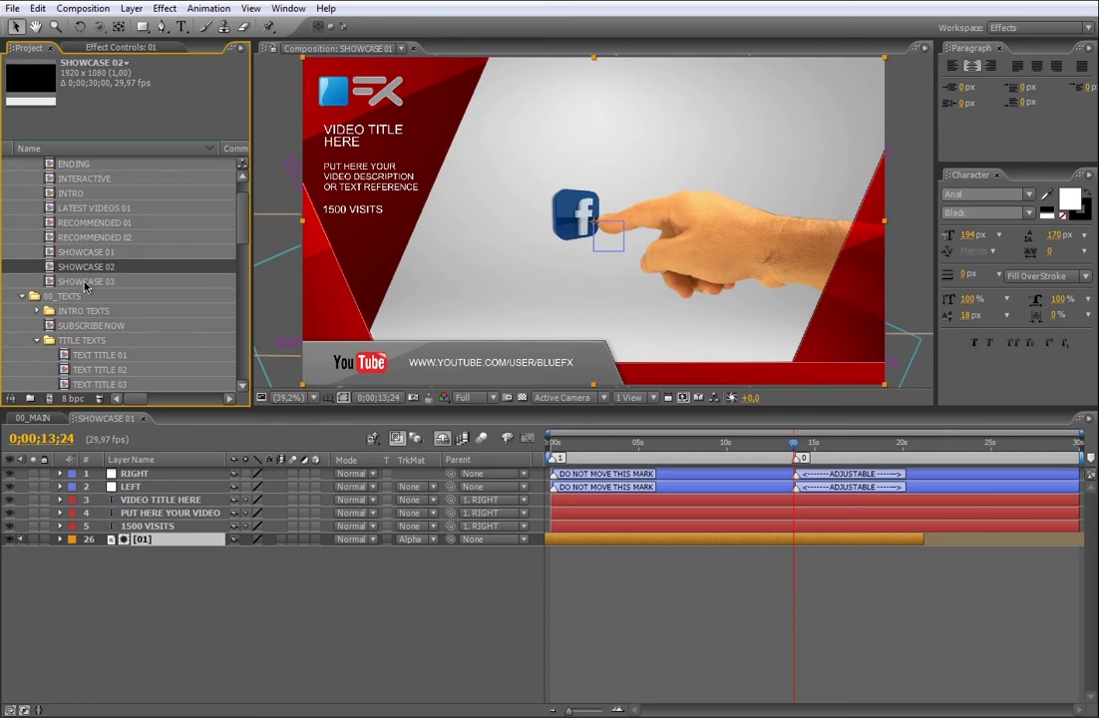
pyautogui.click(86, 281)
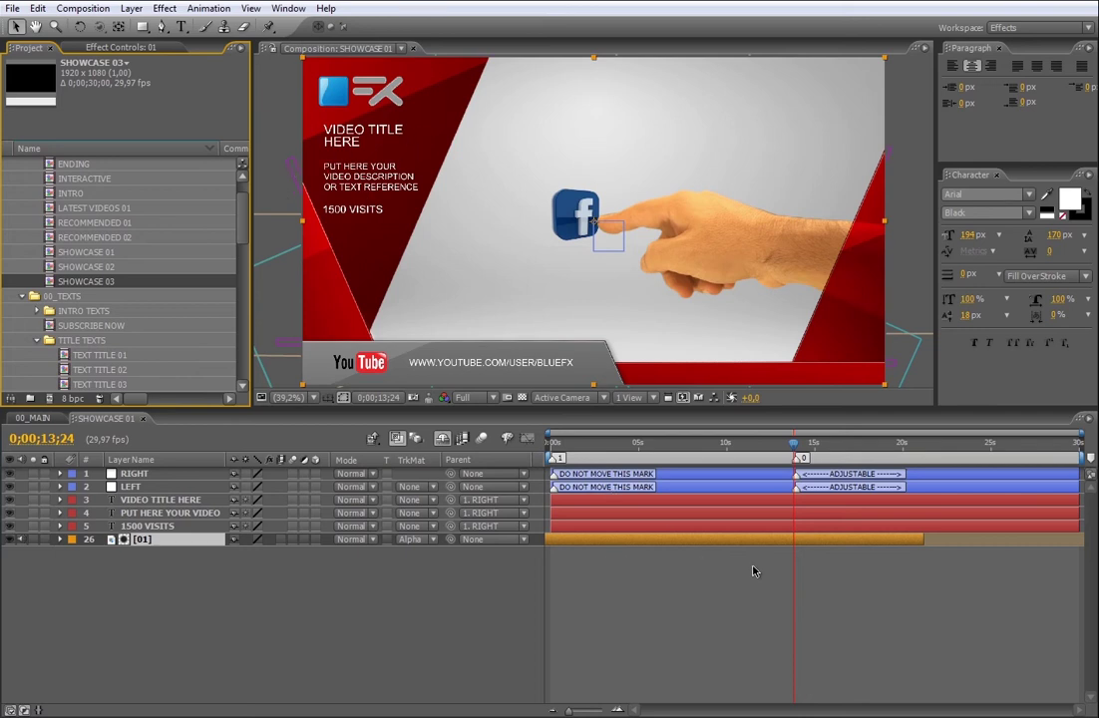
# Step: Change the VIDEO TITLE HERE text in SHOWCASE 01 to SOCIAL NETWORK
pyautogui.click(342, 130)
pyautogui.click(643, 500)
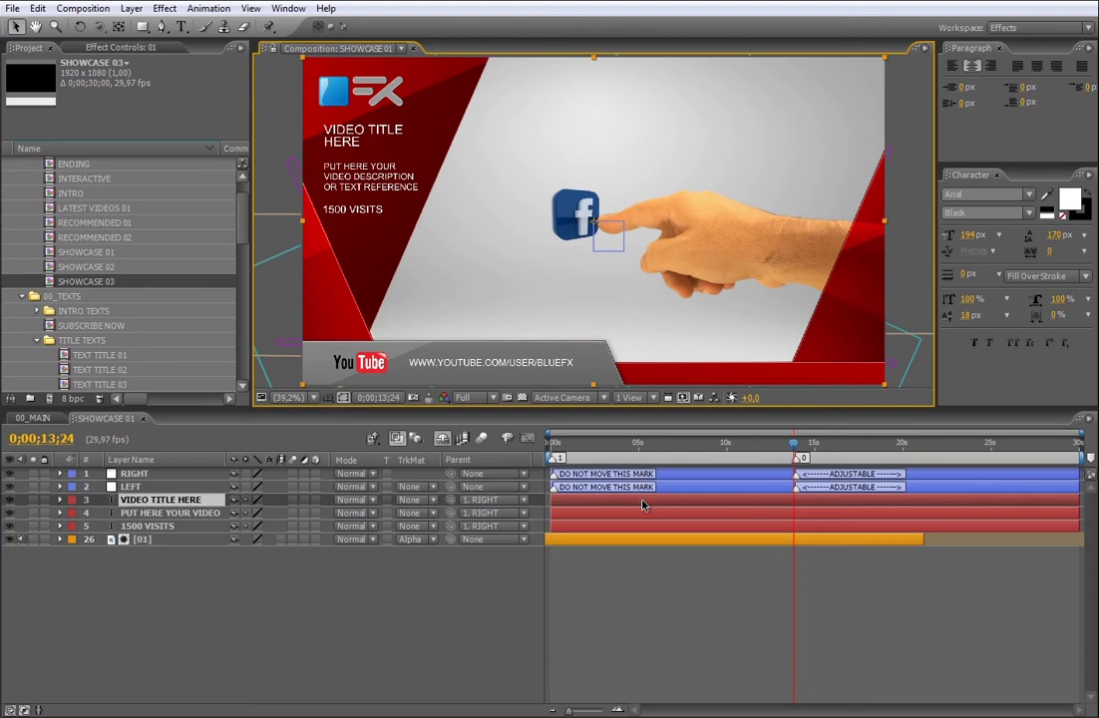
pyautogui.click(643, 524)
pyautogui.click(644, 514)
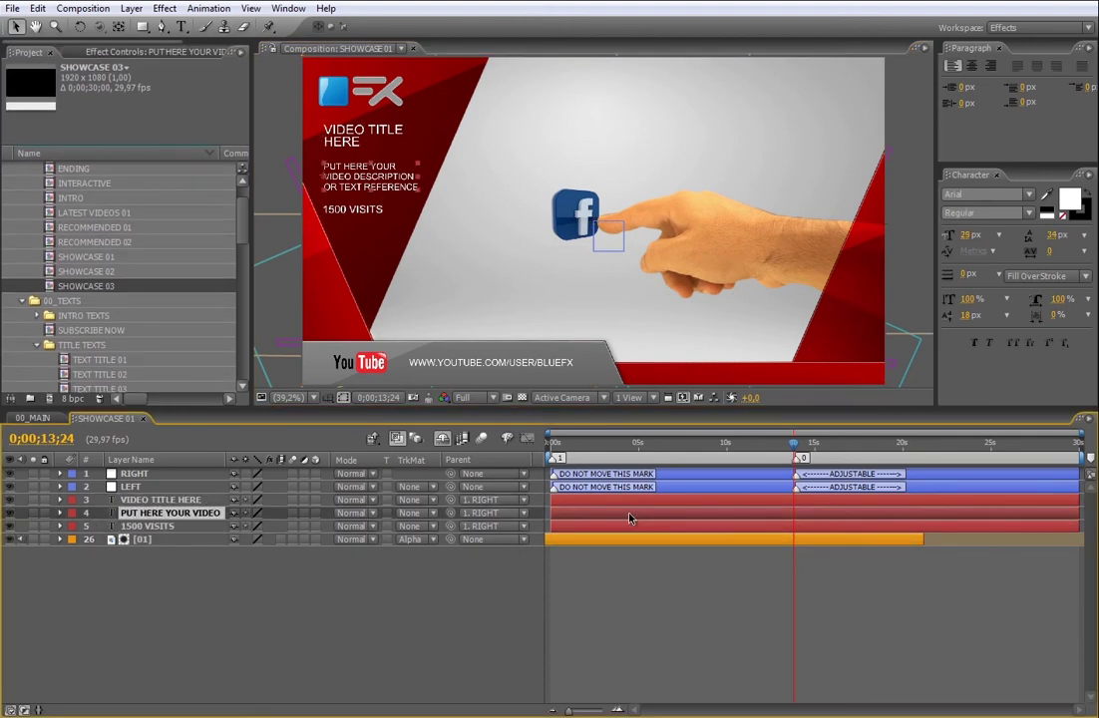
pyautogui.click(634, 524)
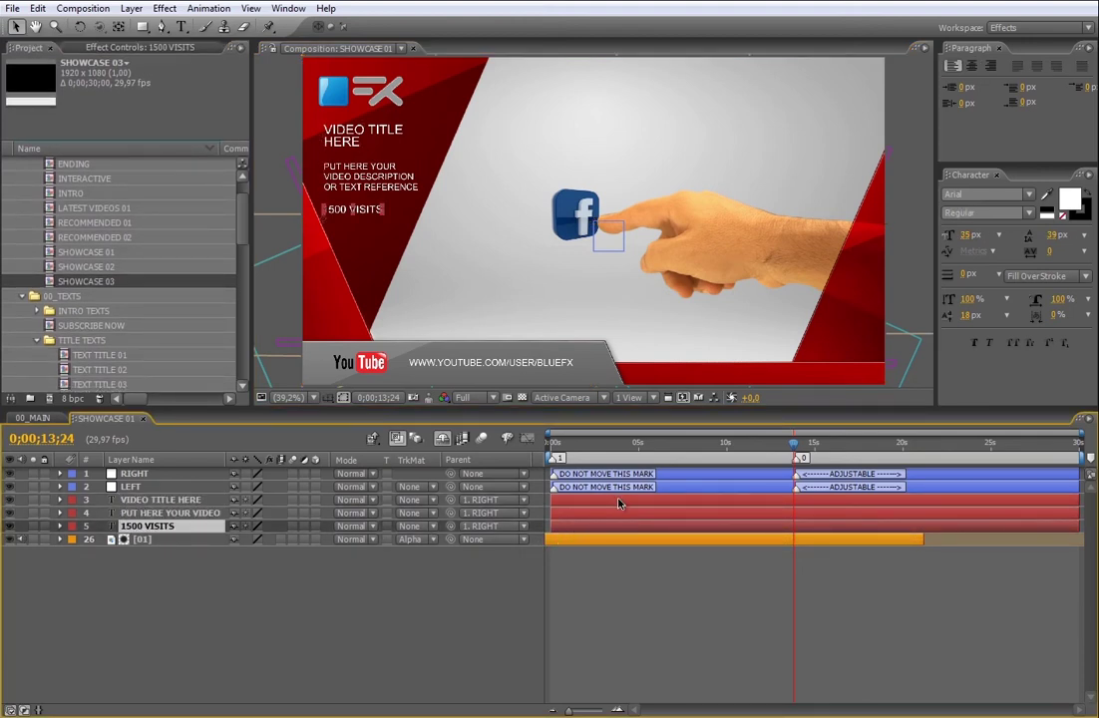
pyautogui.click(620, 500)
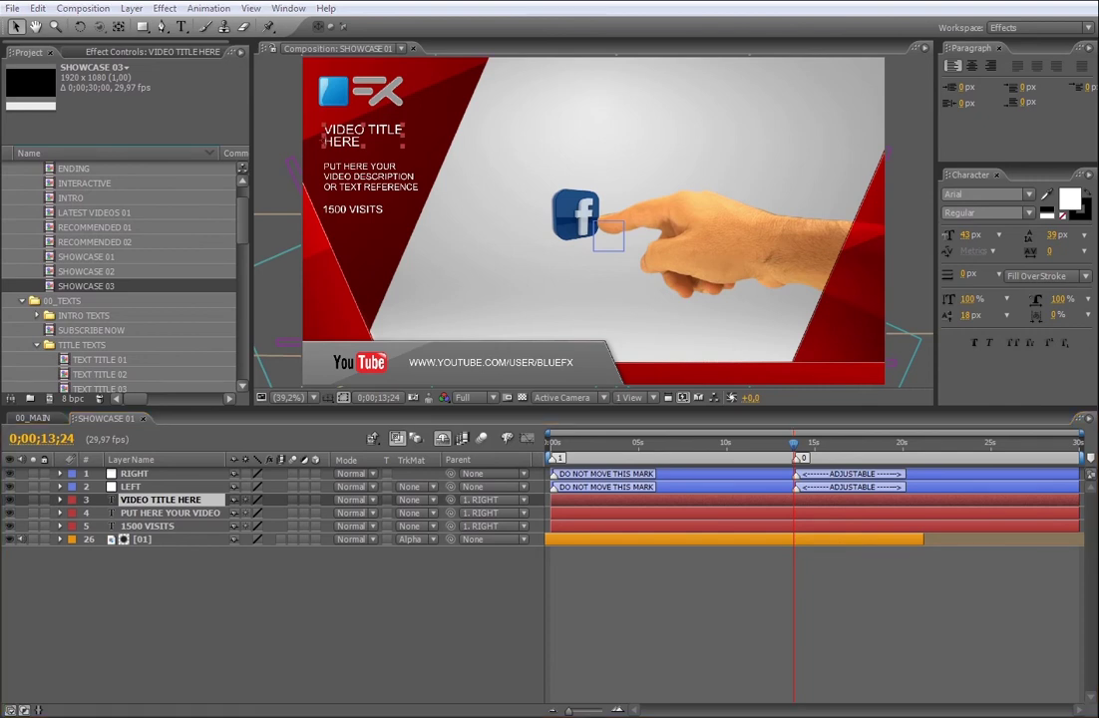
pyautogui.doubleClick(663, 502)
pyautogui.write('SOCIAL NETWORK')
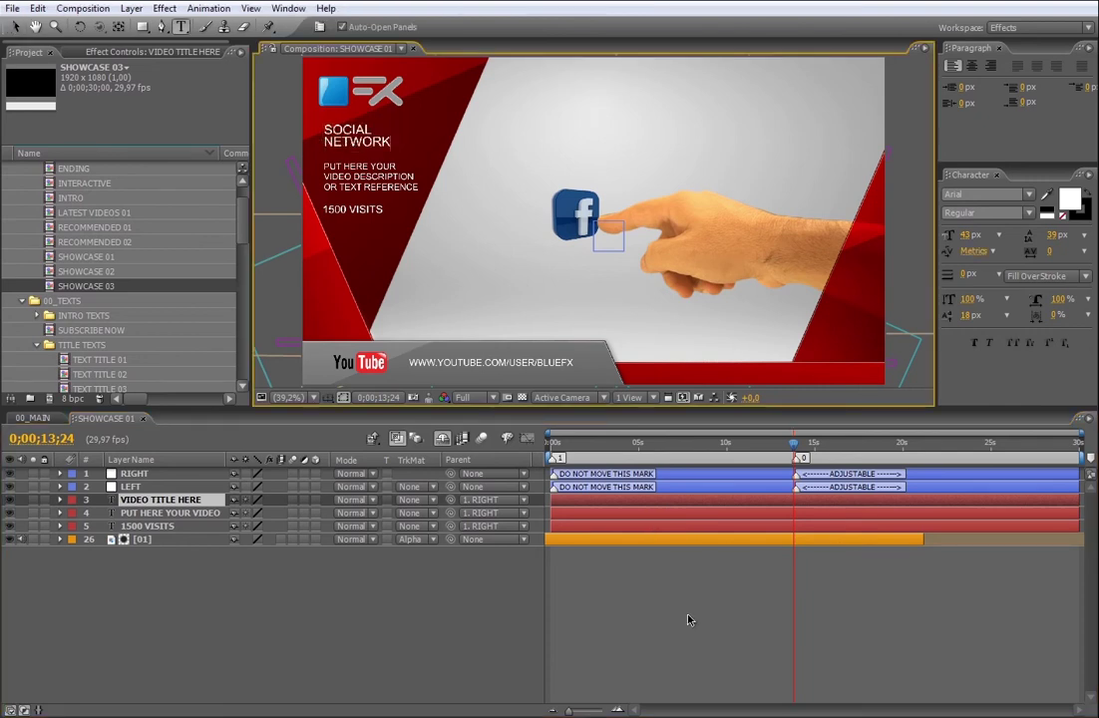
pyautogui.click(715, 588)
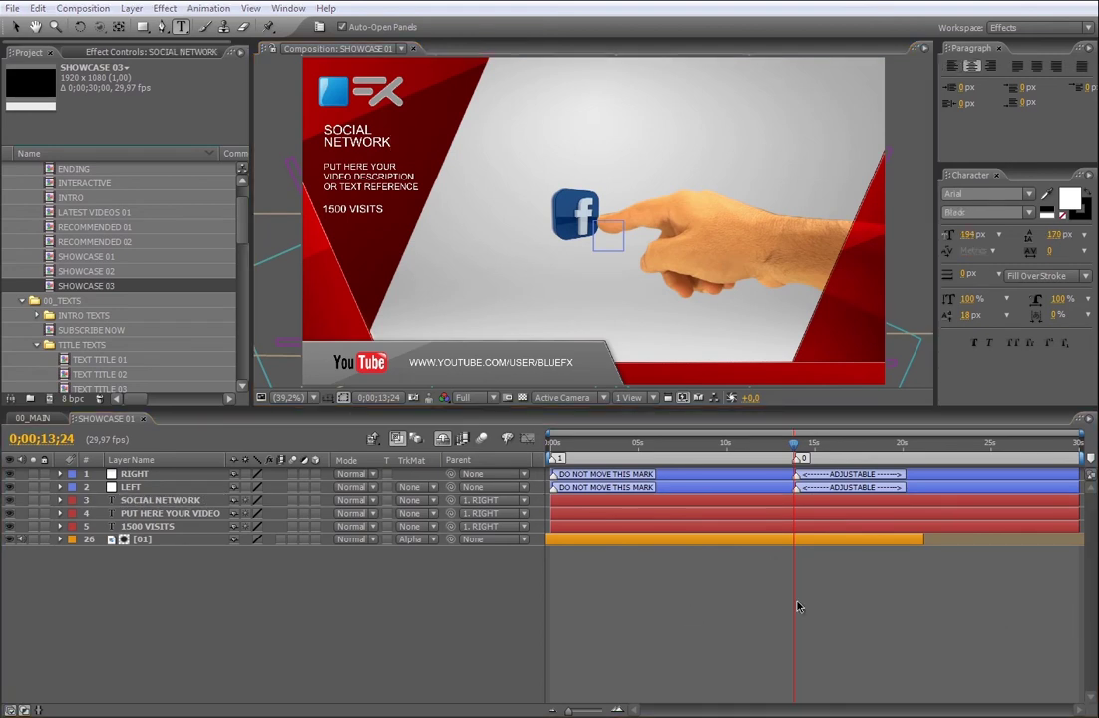
# Step: Replace the video description with "1 MINUTE LONG NO PLUGINS NEEDED 3D MEDIA LOGOS" on three lines and hide the 1500 VISITS layer
pyautogui.click(729, 514)
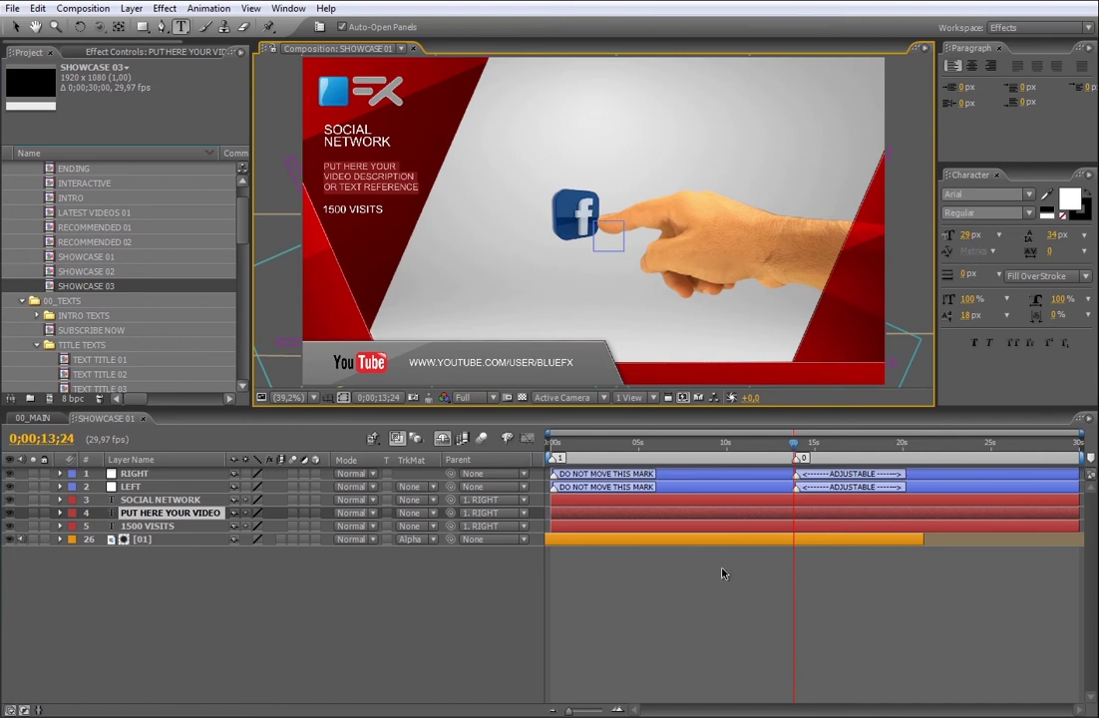
pyautogui.write('1 MINUTE LONG NO PLUGINS NEEDED 3D MEDIA LOGOS')
pyautogui.click(774, 527)
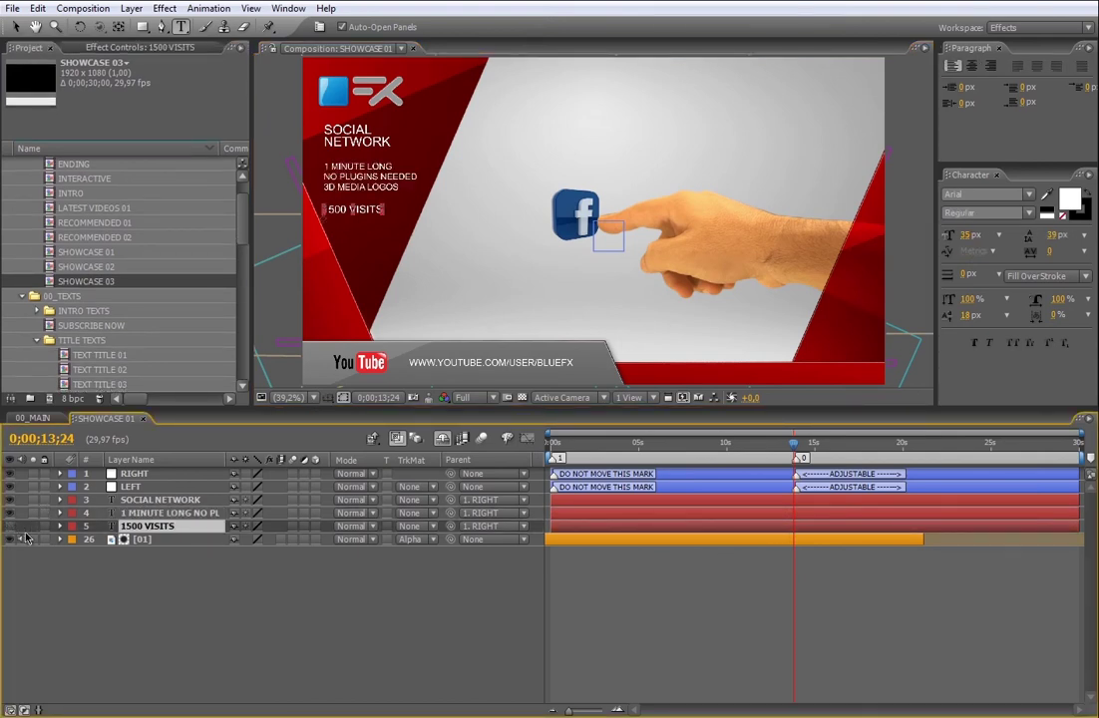
pyautogui.click(9, 525)
# Step: Temporarily hide the SOCIAL NETWORK title and description text layers of SHOWCASE 01 and show them again
pyautogui.click(642, 514)
pyautogui.click(643, 525)
pyautogui.click(643, 511)
pyautogui.click(644, 500)
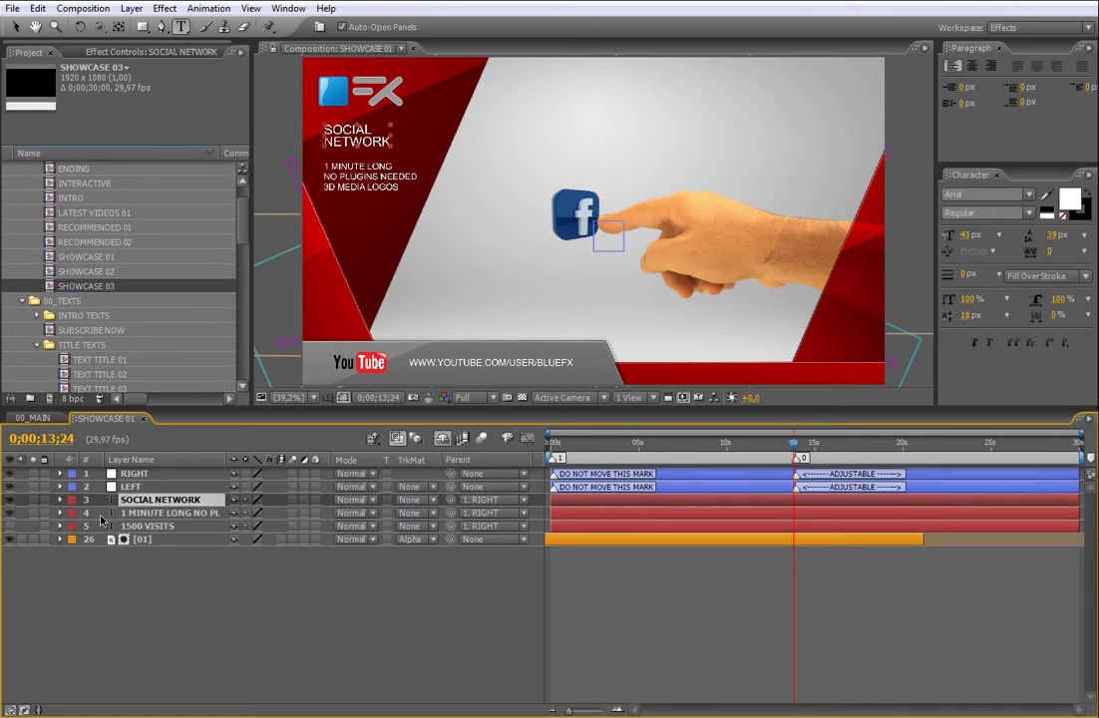
pyautogui.click(9, 500)
pyautogui.click(9, 513)
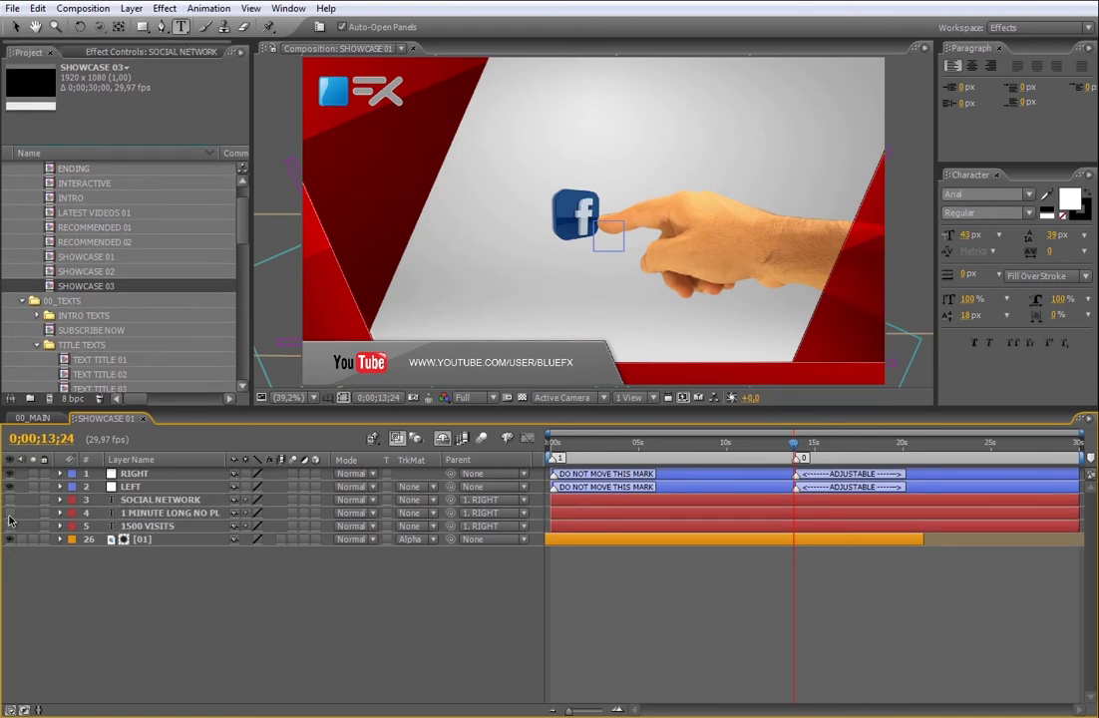
pyautogui.click(9, 513)
pyautogui.click(9, 499)
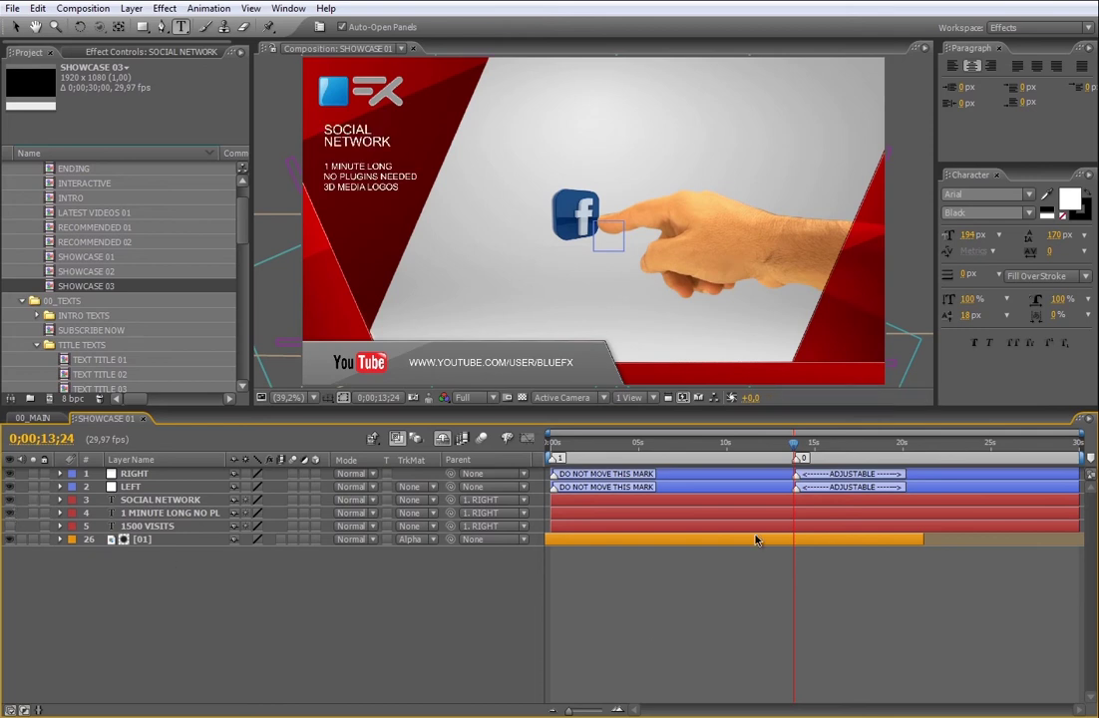
# Step: Close SHOWCASE 01 to view the 00_MAIN composition and reopen SHOWCASE 01
pyautogui.click(142, 418)
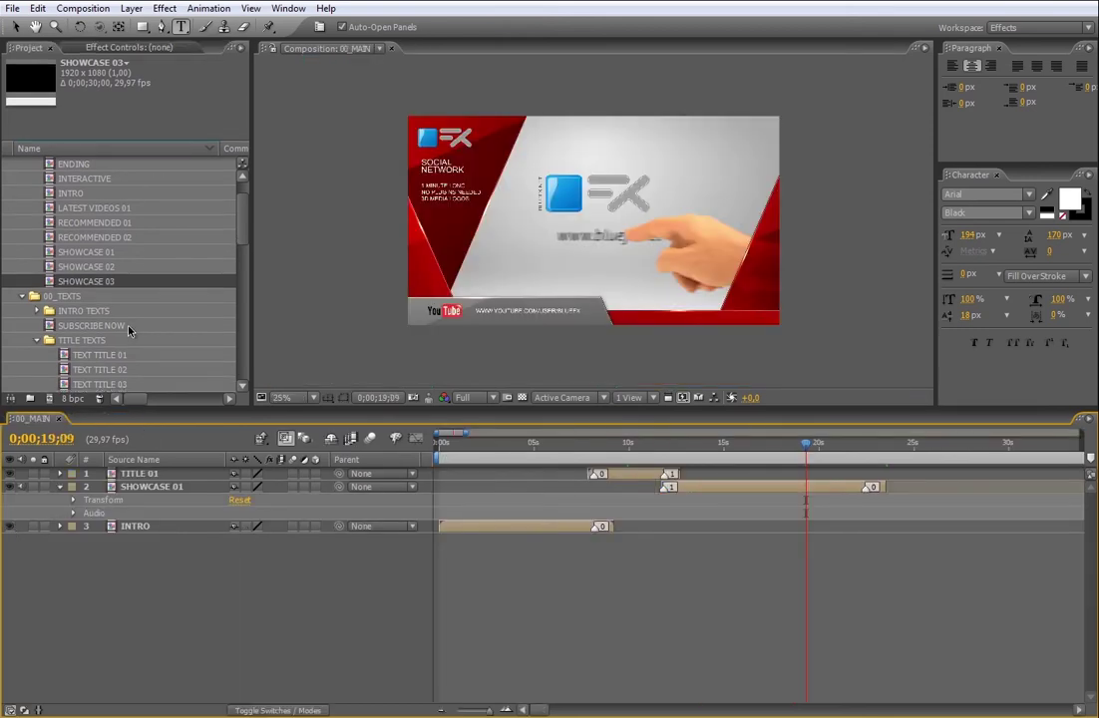
pyautogui.click(95, 252)
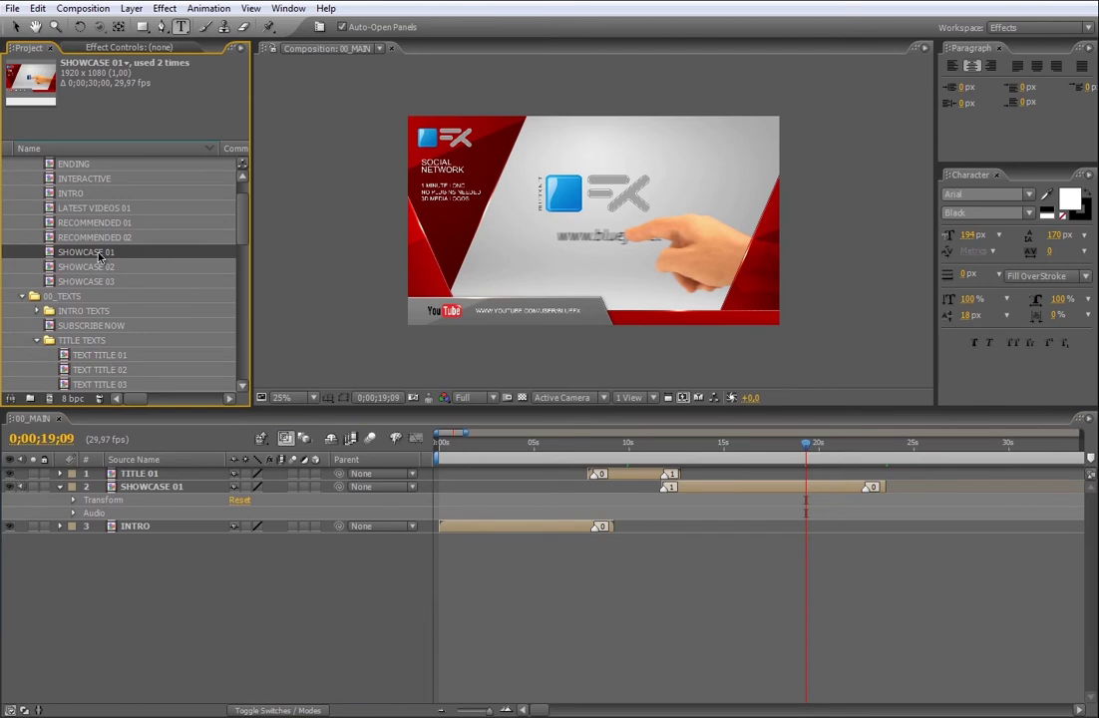
pyautogui.doubleClick(97, 253)
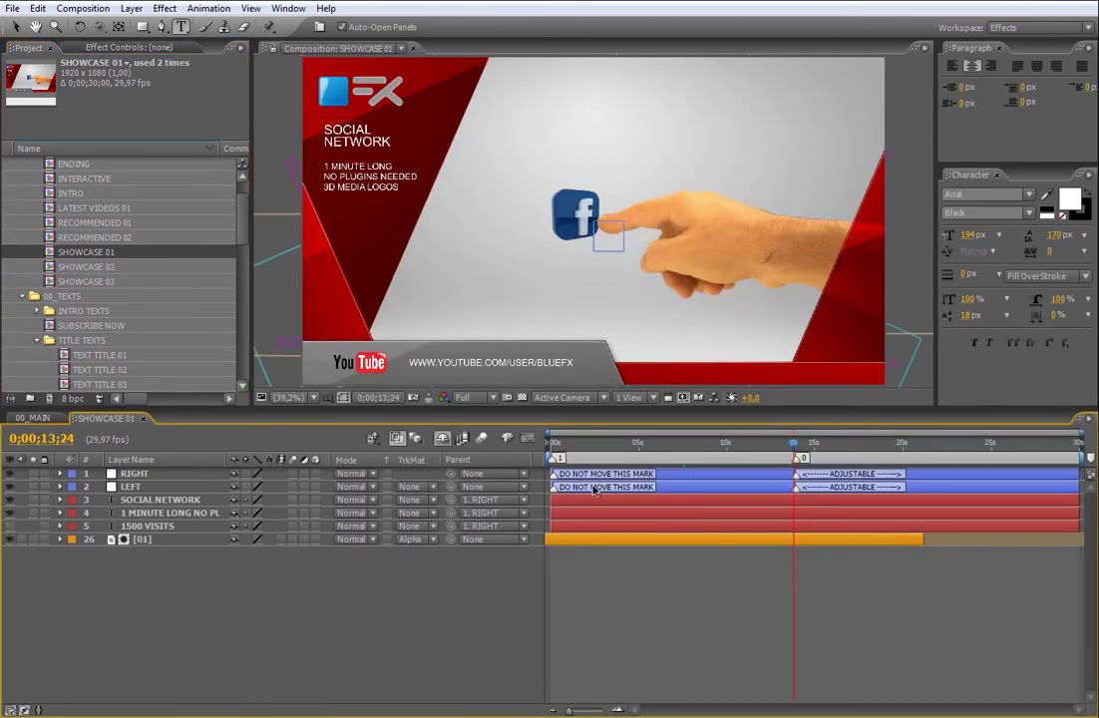
# Step: Open the SHOWCASE 02 composition and replace its Gray Solid 1 layer with footage 02 from the FOOTAGES folder
pyautogui.click(97, 268)
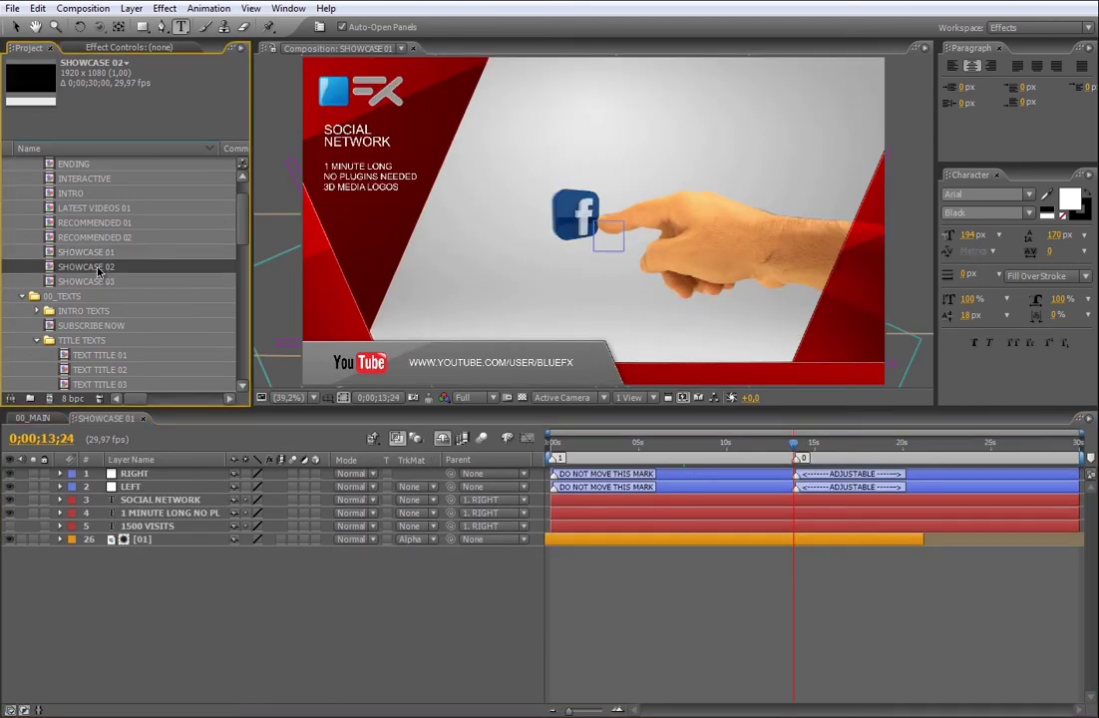
pyautogui.doubleClick(98, 267)
pyautogui.click(641, 444)
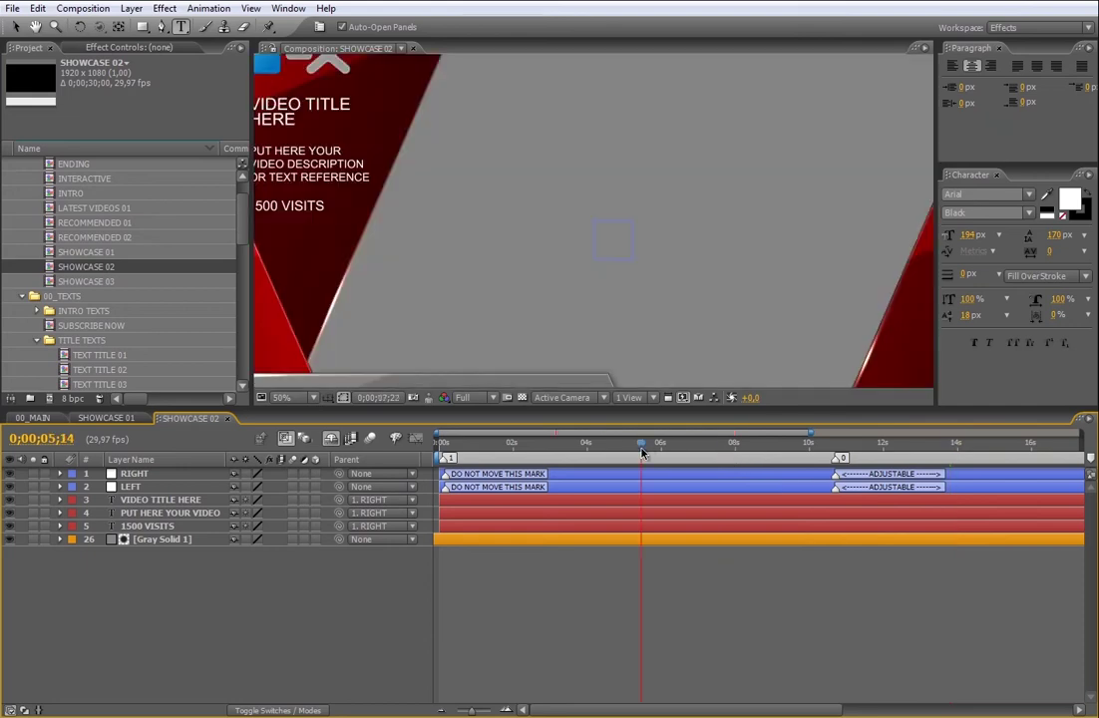
pyautogui.click(657, 538)
pyautogui.scroll(-6, 242, 292)
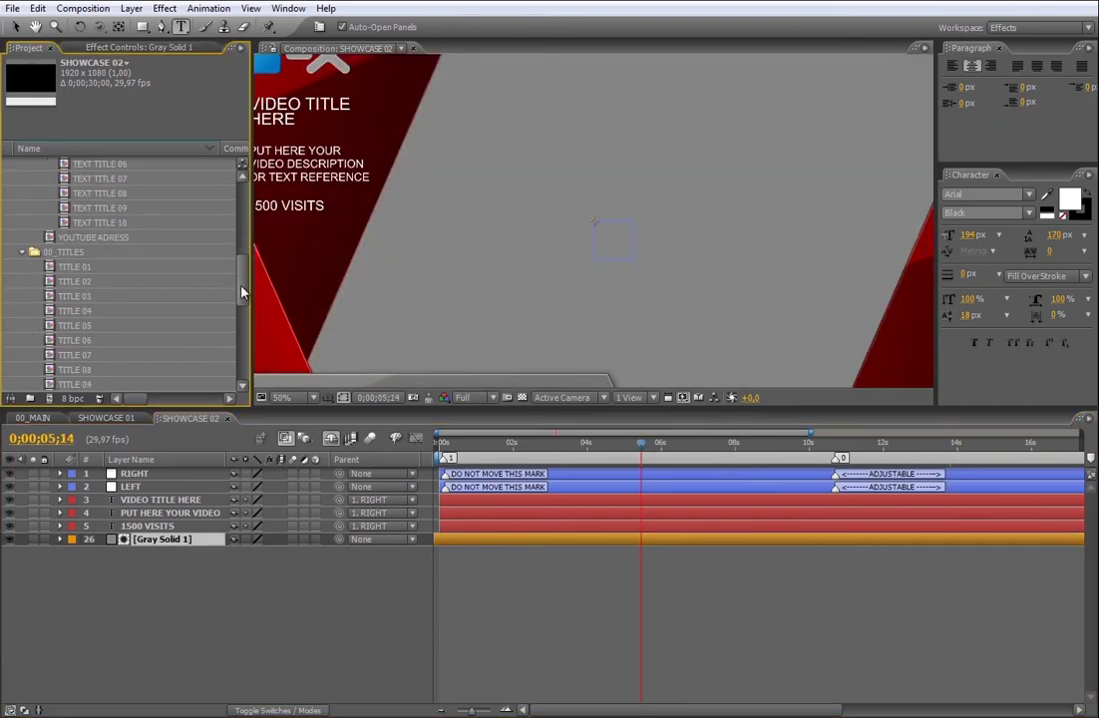
pyautogui.moveTo(242, 301); pyautogui.dragTo(243, 363)
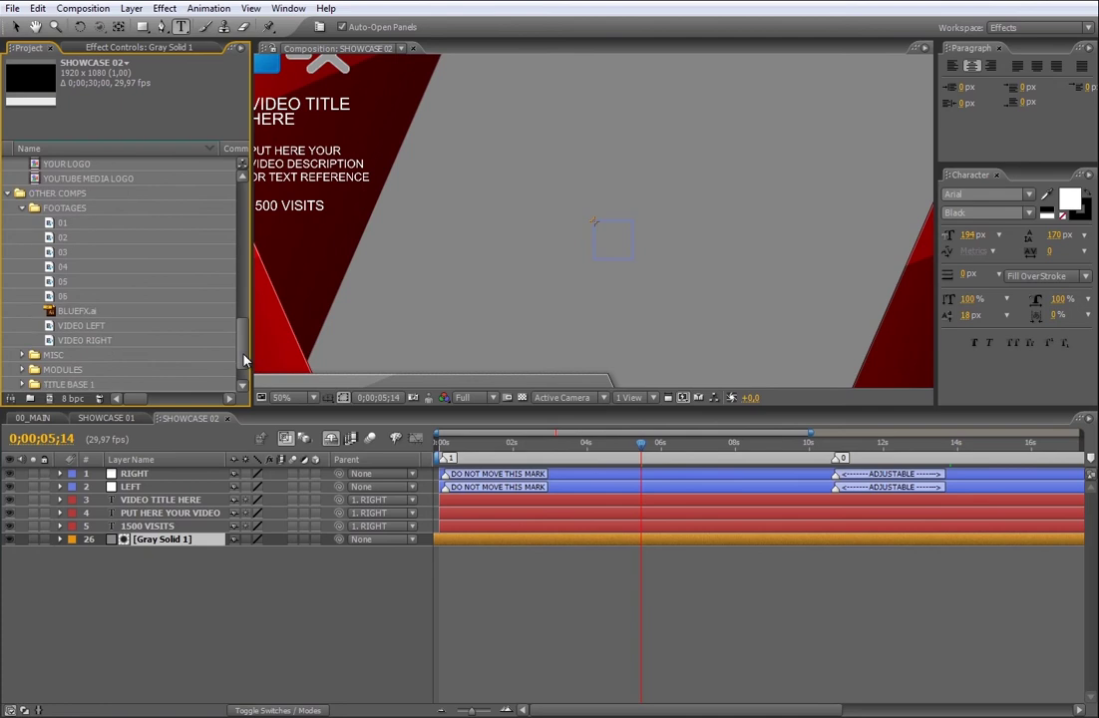
pyautogui.click(64, 240)
pyautogui.moveTo(62, 241); pyautogui.dragTo(599, 539)
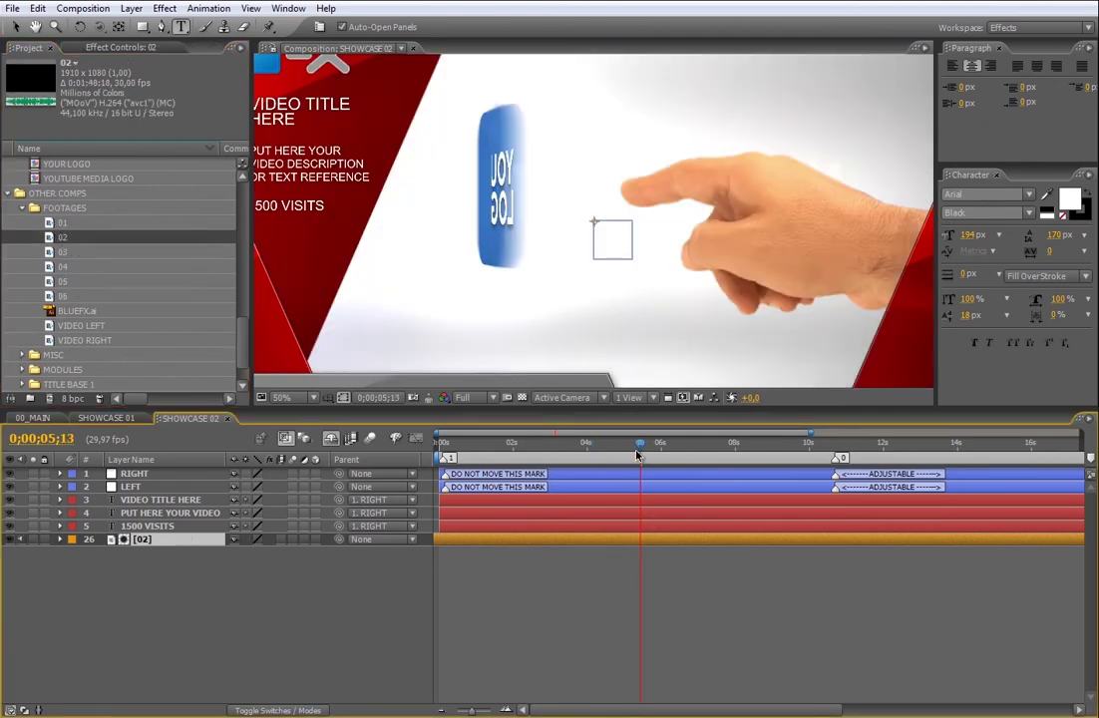
# Step: Replace the video title in SHOWCASE 02 with "BUSINESS PROMO" on two lines
pyautogui.moveTo(638, 454); pyautogui.dragTo(570, 448)
pyautogui.click(283, 398)
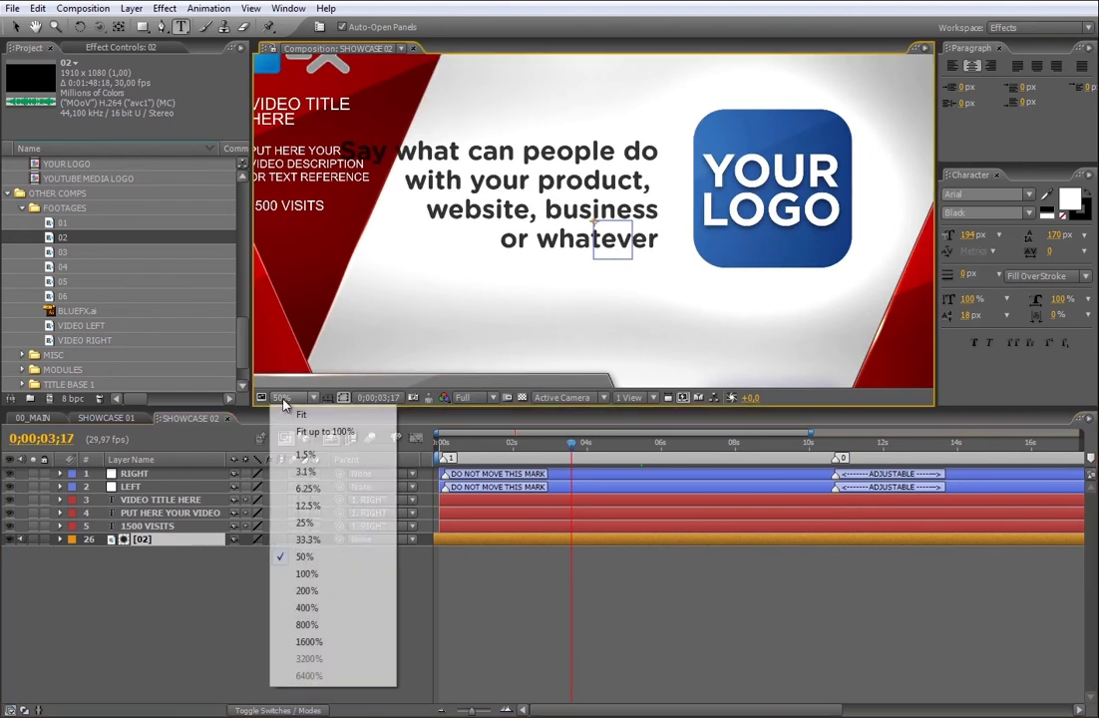
pyautogui.click(300, 414)
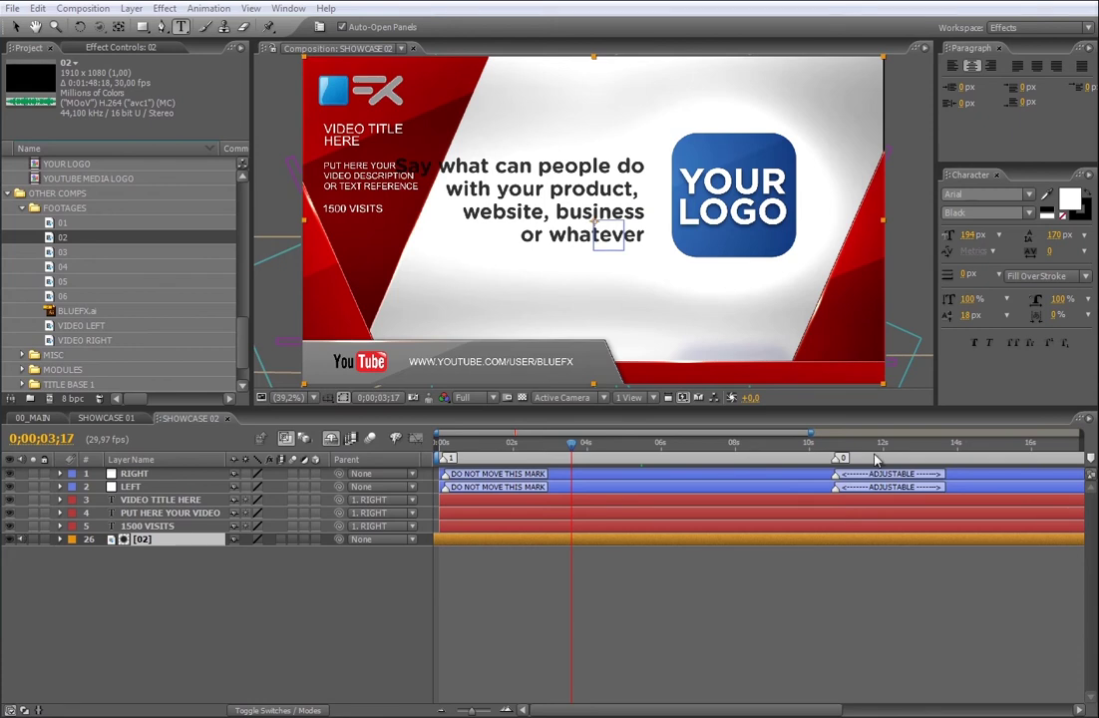
pyautogui.click(566, 500)
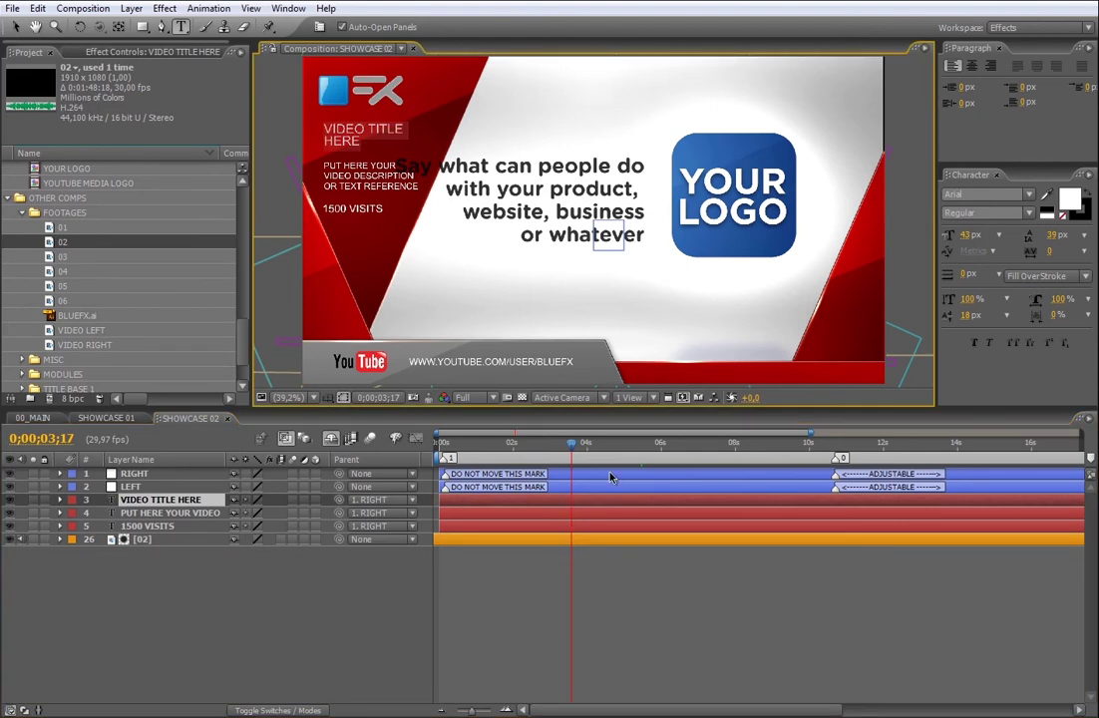
pyautogui.write('BUSINE')
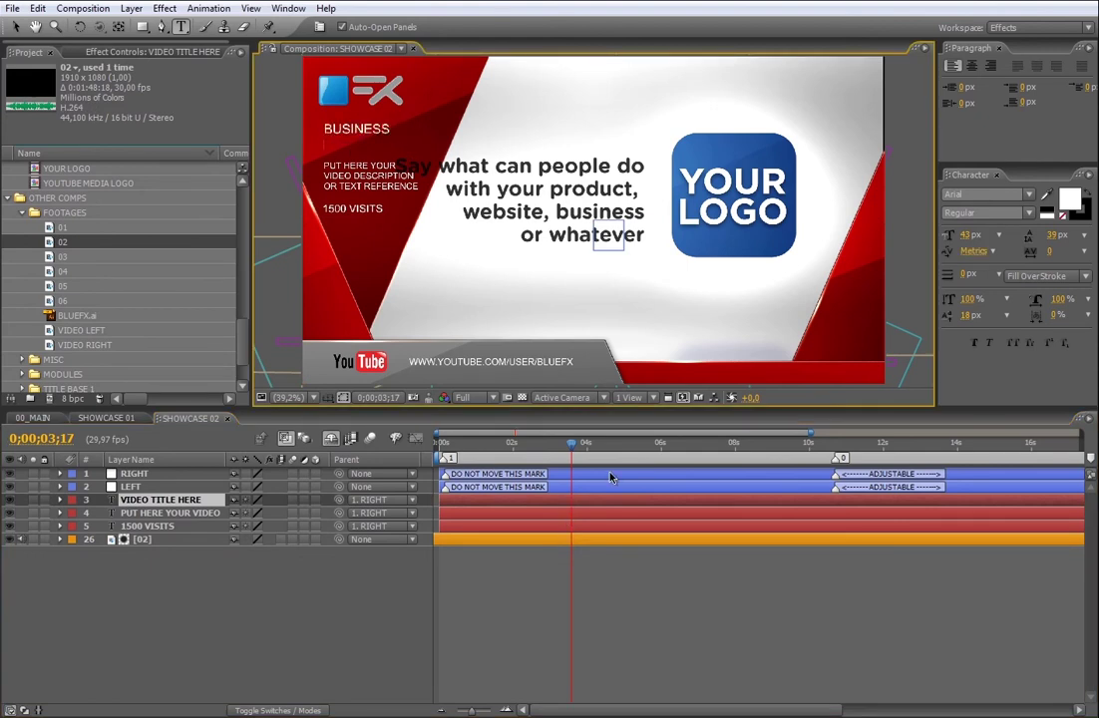
pyautogui.write('SS')
pyautogui.press('Return')
pyautogui.write('PROMO')
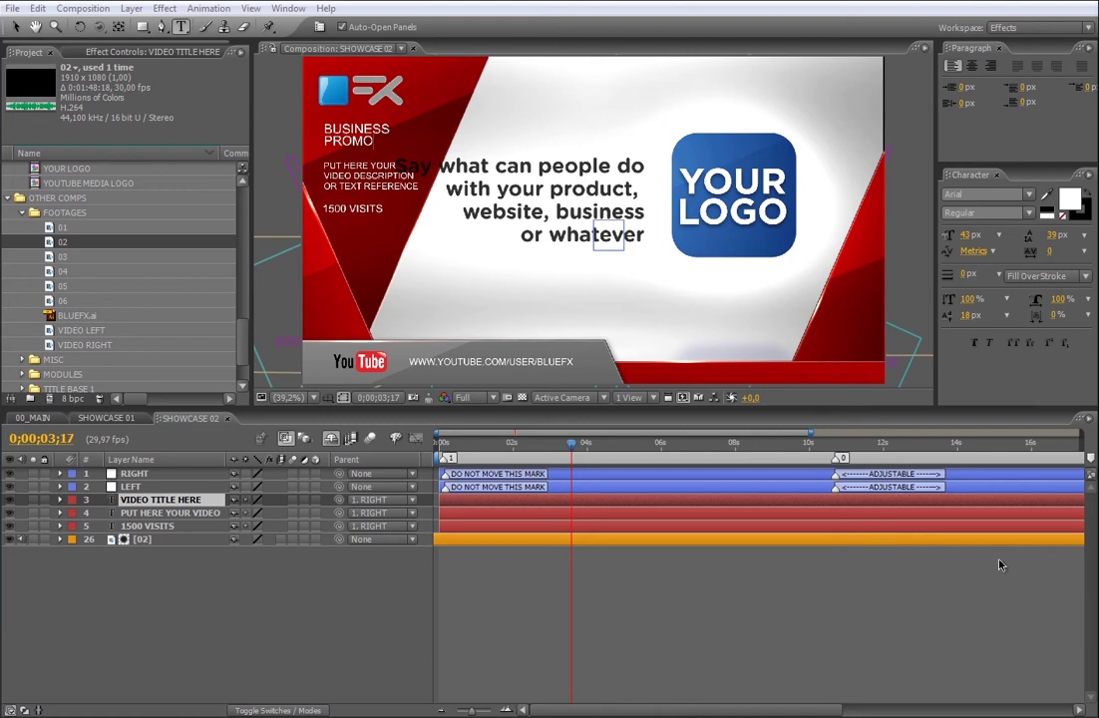
# Step: Replace the video description with "REALLY EASY TO CUSTOMIZE 3D SECS INCLUDED" on three lines and hide the 1500 VISITS layer
pyautogui.click(629, 514)
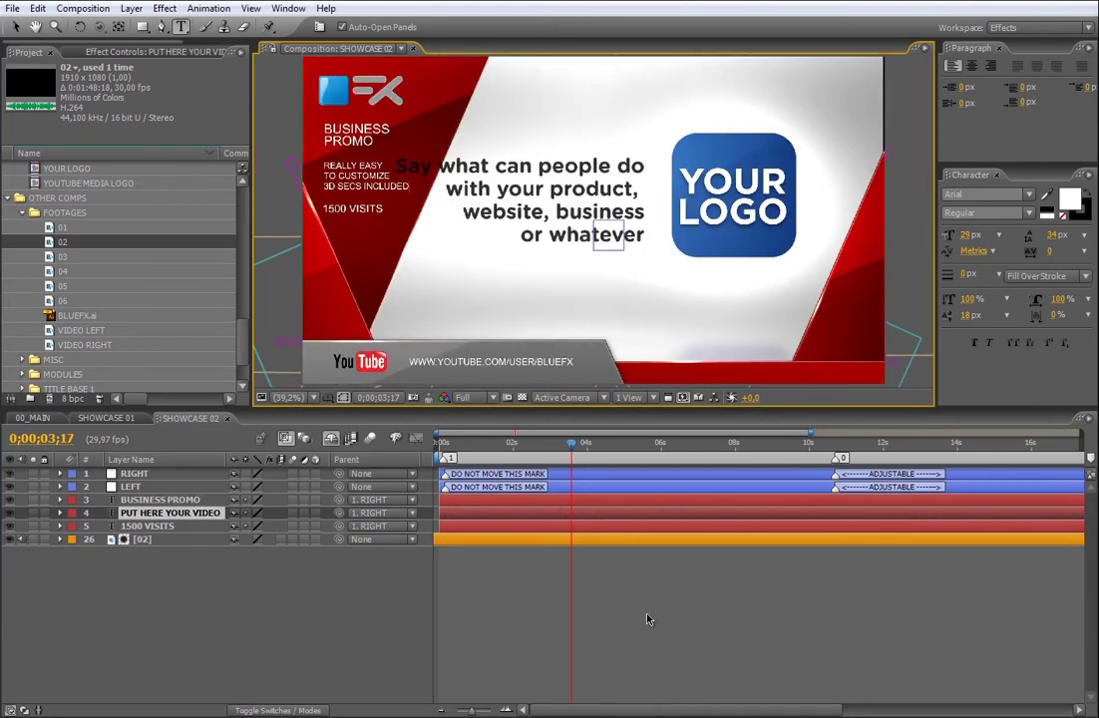
pyautogui.click(638, 616)
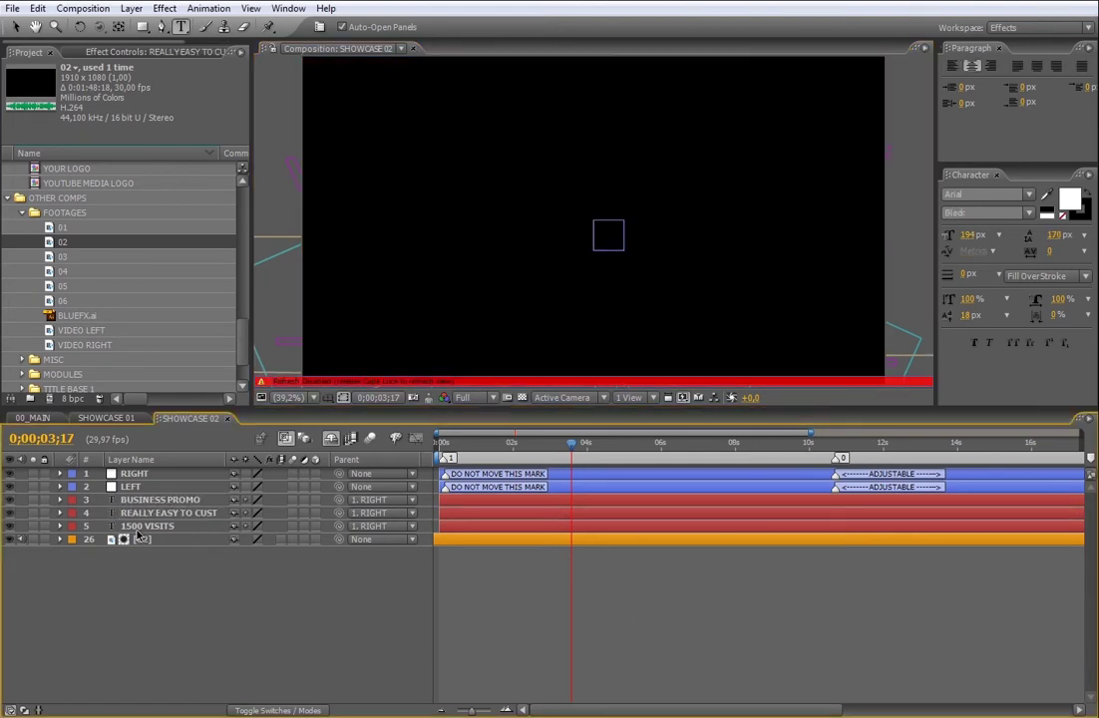
pyautogui.press('capslock')
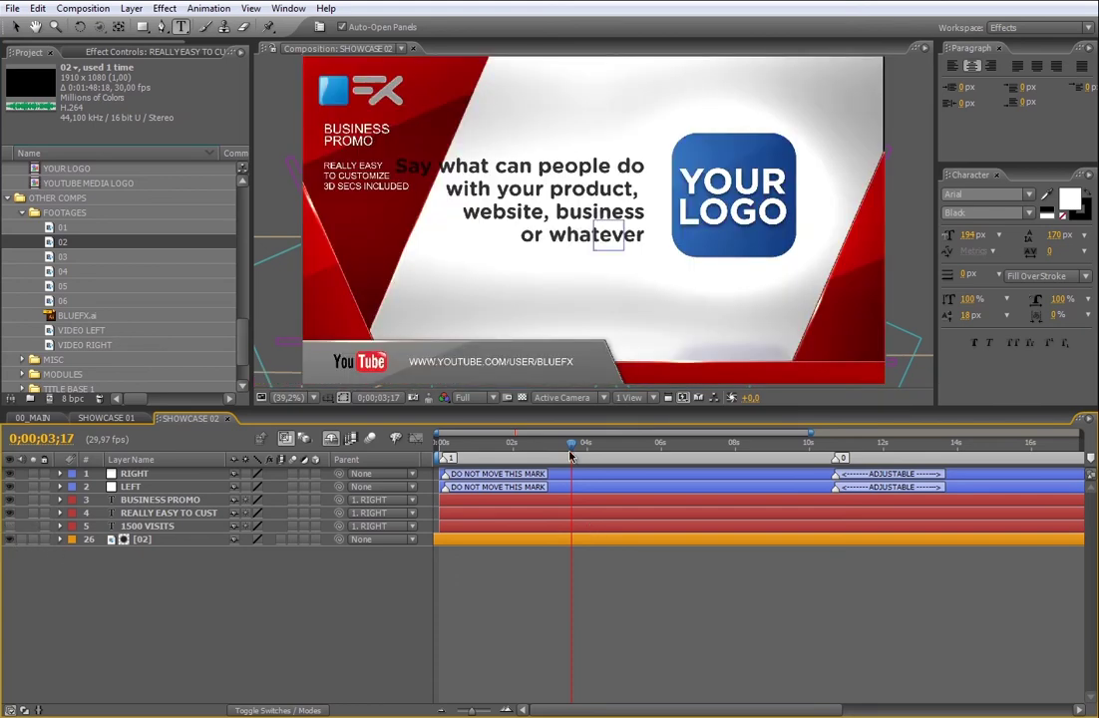
# Step: Move the ADJUSTABLE markers of the RIGHT and LEFT layers in SHOWCASE 02 to about 8 seconds
pyautogui.moveTo(571, 444)
pyautogui.mouseDown()
pyautogui.moveTo(793, 479)
pyautogui.moveTo(736, 465)
pyautogui.mouseUp()
pyautogui.moveTo(835, 474); pyautogui.dragTo(736, 474)
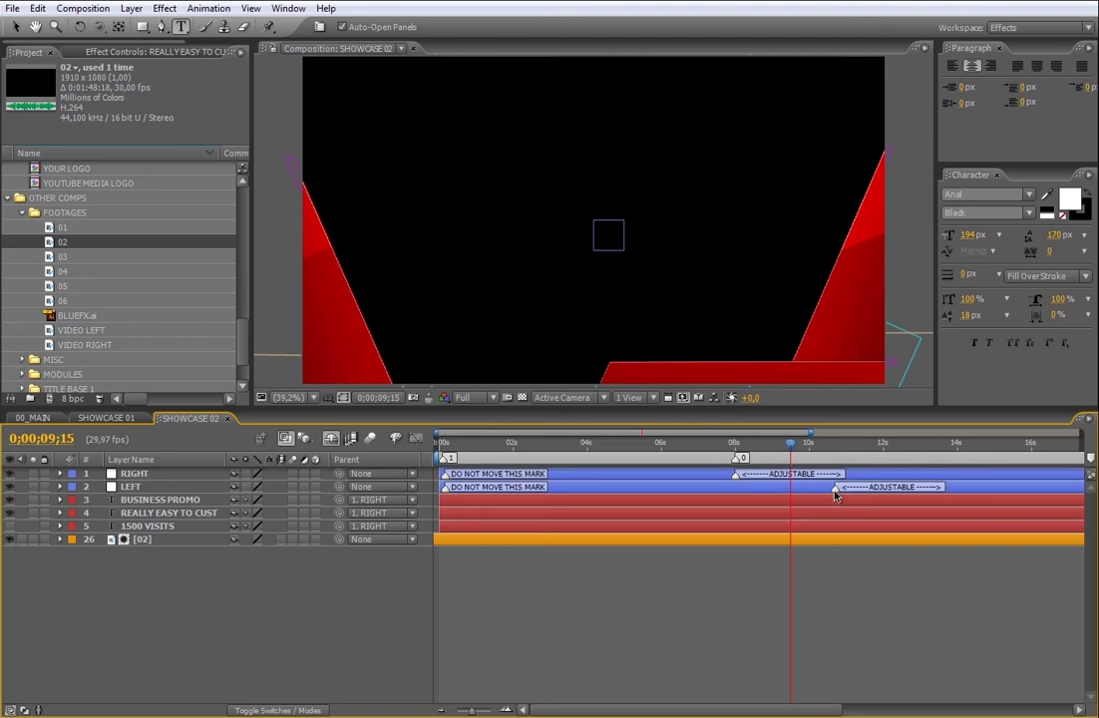
pyautogui.moveTo(836, 486); pyautogui.dragTo(735, 489)
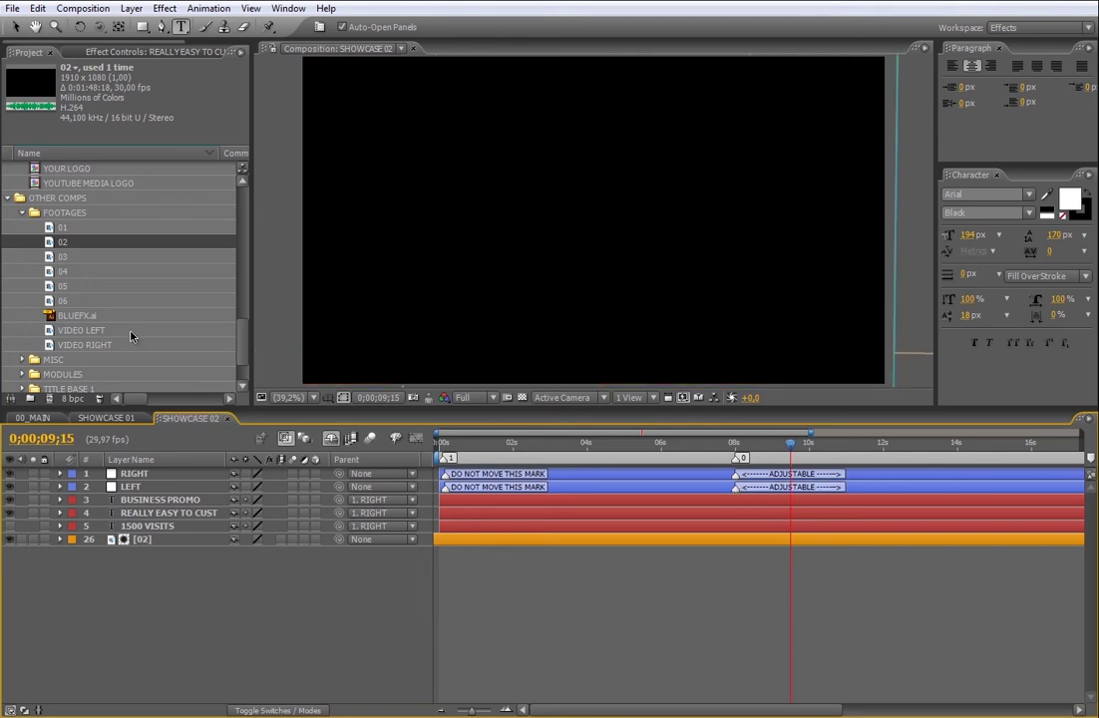
# Step: Open the SHOWCASE 03 composition and replace its Gray Solid 1 layer with footage 03 from the FOOTAGES folder
pyautogui.moveTo(243, 349); pyautogui.dragTo(240, 244)
pyautogui.doubleClick(86, 187)
pyautogui.click(523, 442)
pyautogui.moveTo(552, 446); pyautogui.dragTo(650, 443)
pyautogui.click(282, 397)
pyautogui.click(301, 417)
pyautogui.scroll(-10, 209, 240)
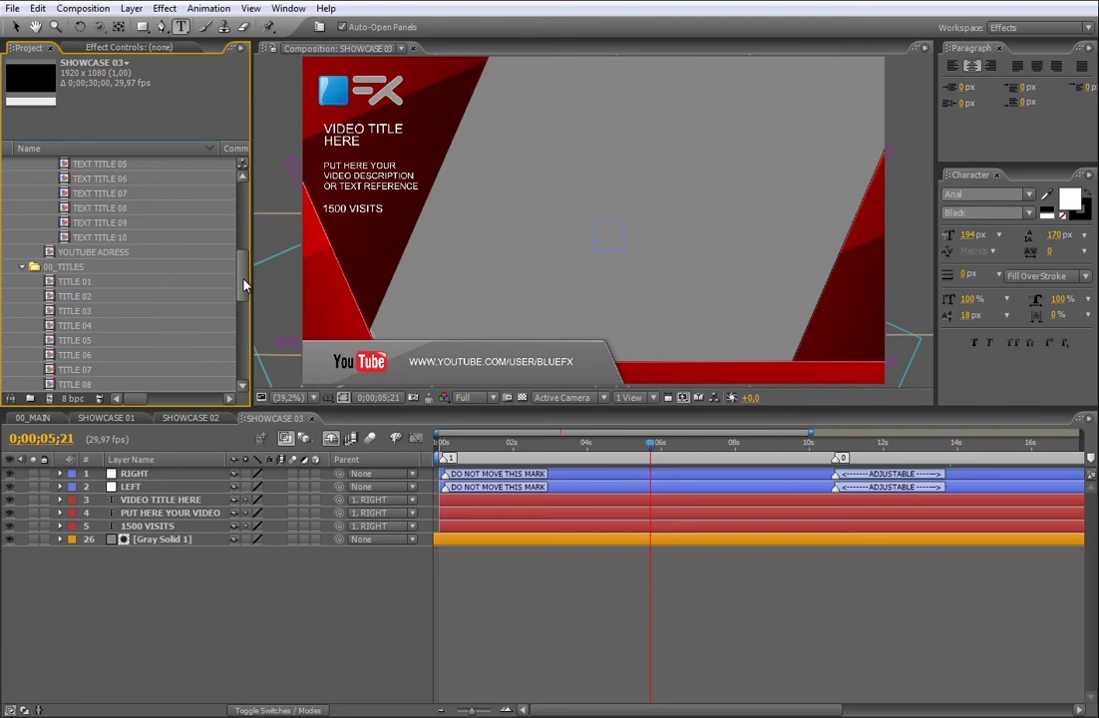
pyautogui.click(62, 282)
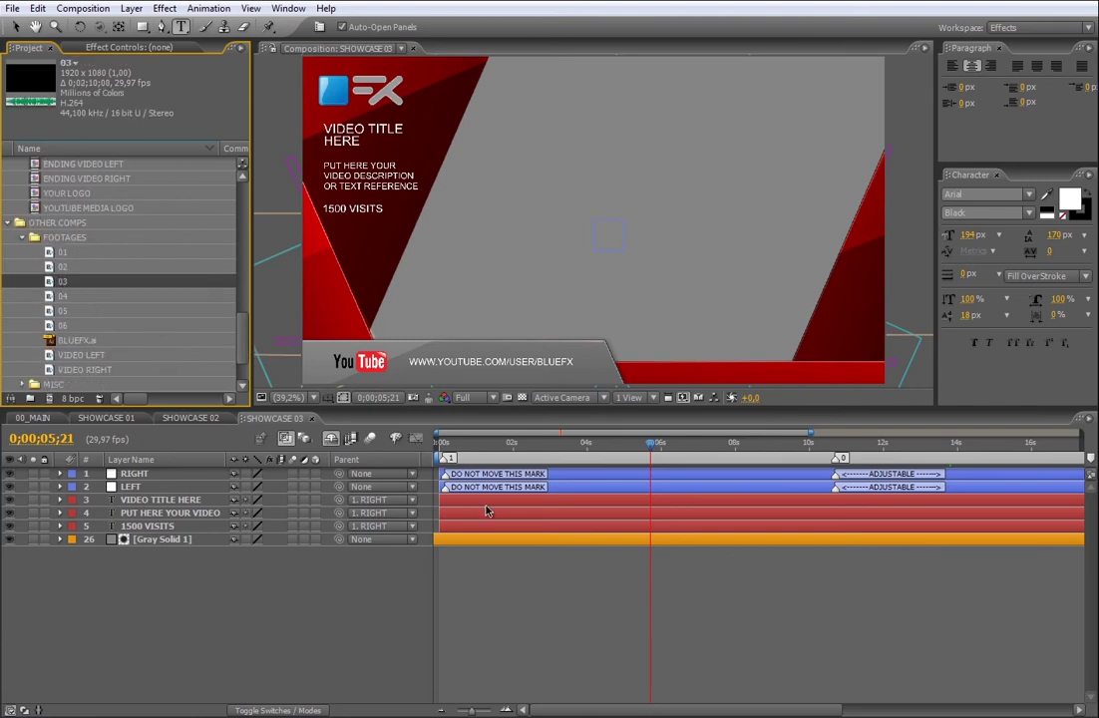
pyautogui.click(501, 539)
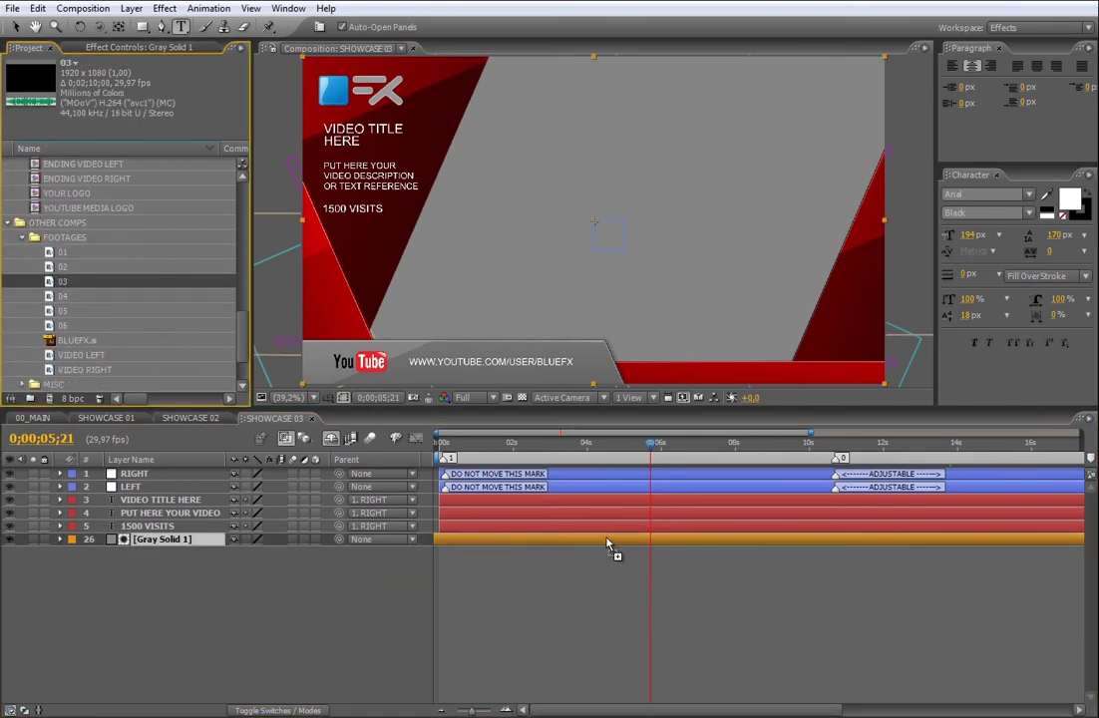
pyautogui.hotkey('ctrl', 'alt', '/')
# Step: Shift footage 03 in time so its layer ends at about 17 seconds and move the RIGHT and LEFT ADJUSTABLE markers to about 8 seconds
pyautogui.moveTo(649, 445); pyautogui.dragTo(1036, 433)
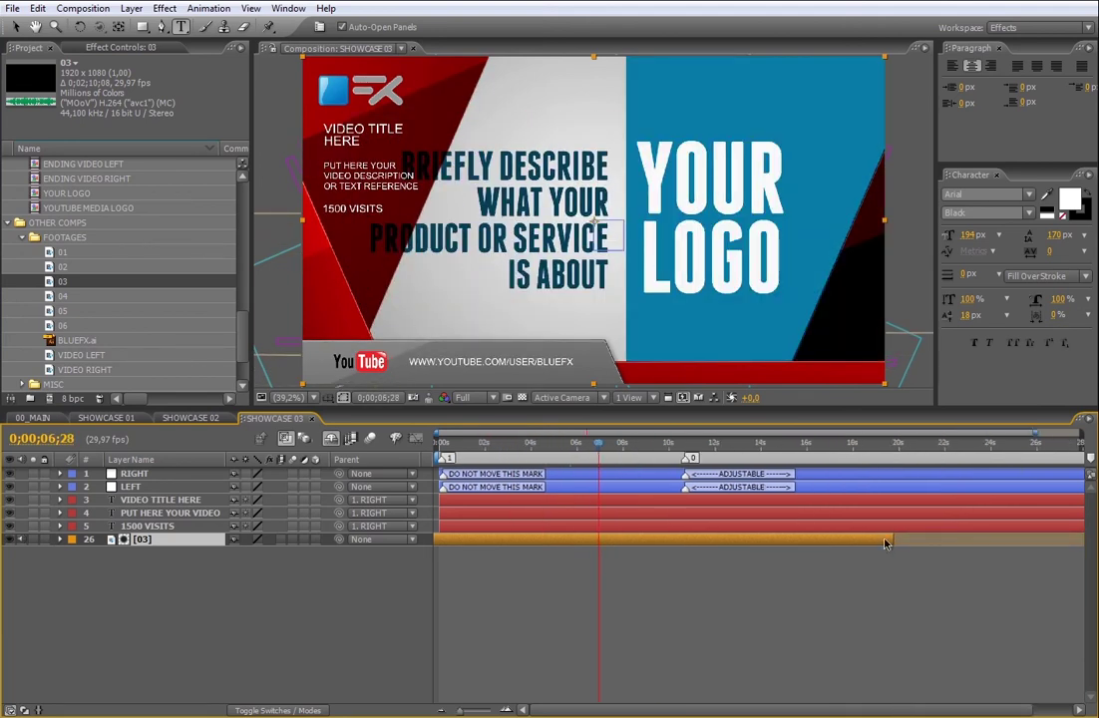
pyautogui.moveTo(866, 543); pyautogui.dragTo(700, 539)
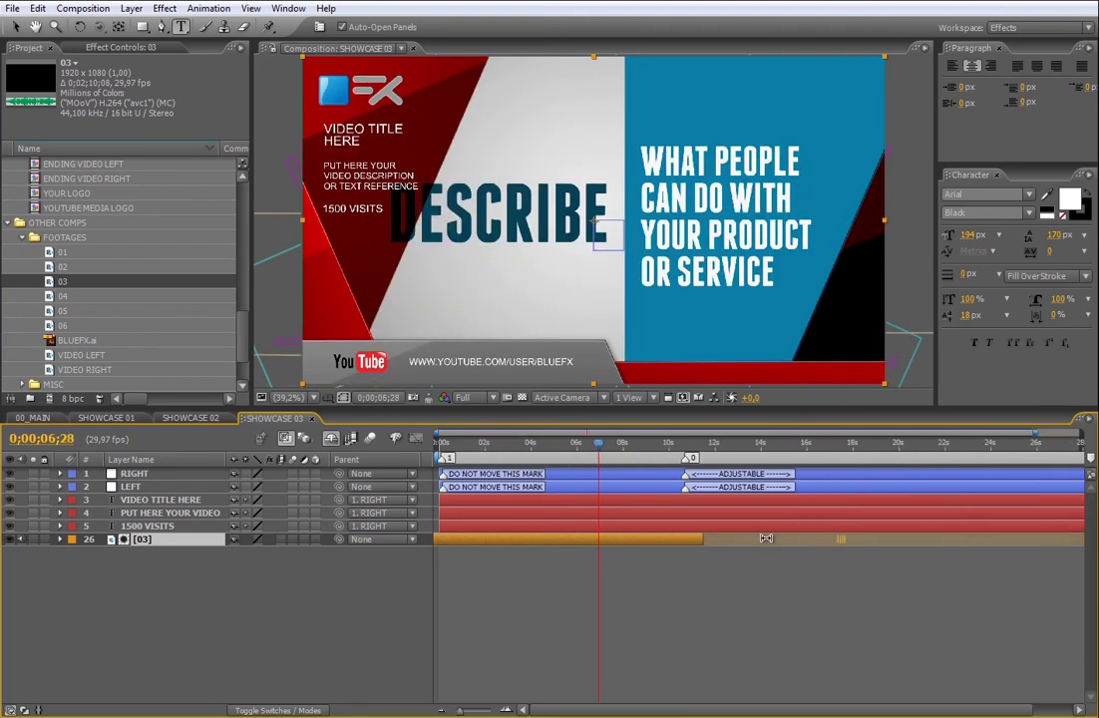
pyautogui.moveTo(393, 520); pyautogui.dragTo(349, 519)
pyautogui.moveTo(709, 542); pyautogui.dragTo(825, 546)
pyautogui.moveTo(689, 457)
pyautogui.mouseDown()
pyautogui.moveTo(626, 463)
pyautogui.moveTo(626, 488)
pyautogui.mouseUp()
# Step: Set the SHOWCASE 03 title to "KINETIC TYPO" and its description to "FAST AND DYNAMIC EASY TO USE ANIMATIONS INCLUDED" on three lines
pyautogui.click(604, 500)
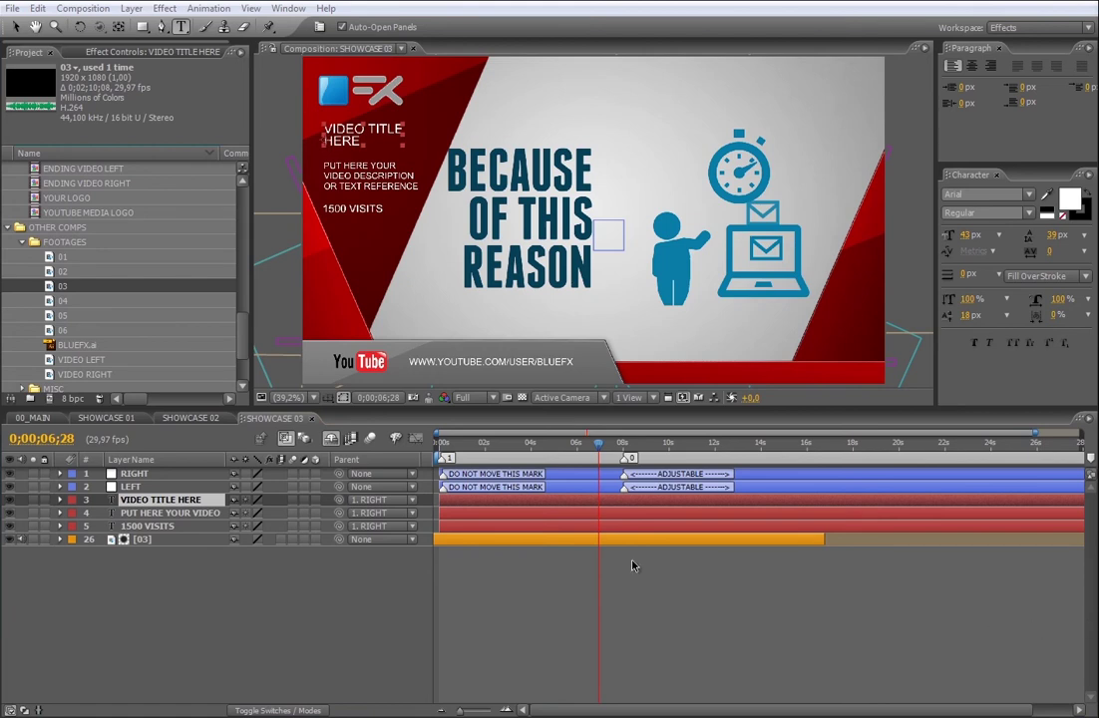
pyautogui.doubleClick(608, 500)
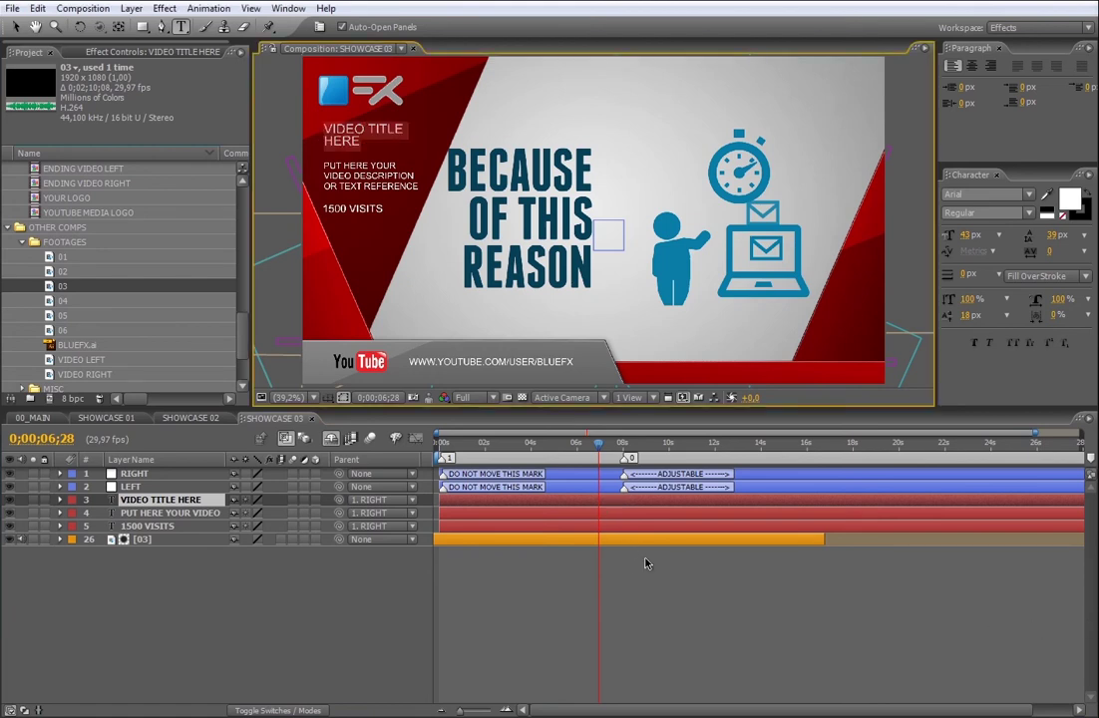
pyautogui.write('KINETIC TYPO')
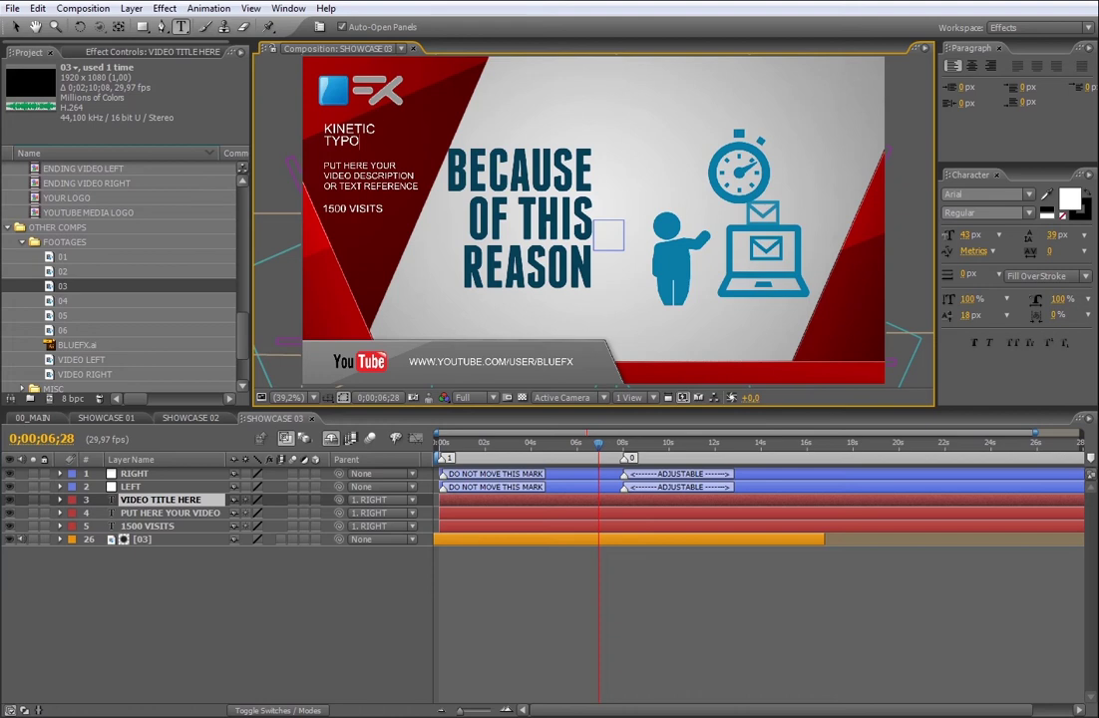
pyautogui.hotkey('alt', 'Tab')
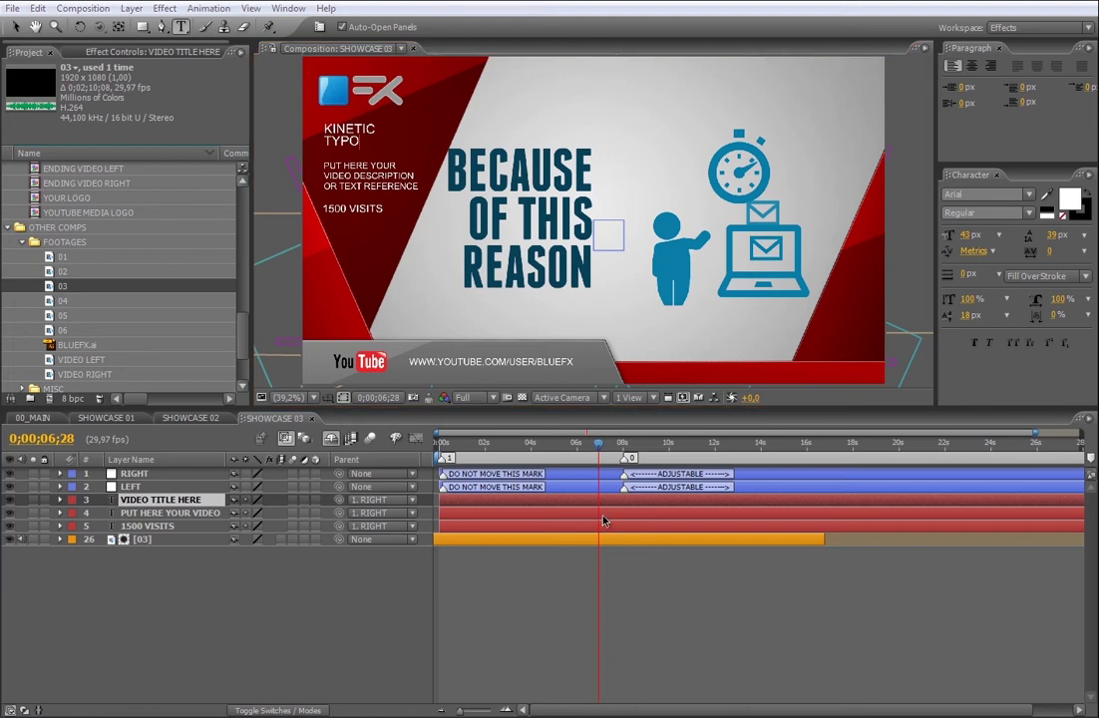
pyautogui.hotkey('ctrl', 'Down')
pyautogui.write('FAST AND DYNAMIC EASY TO USE ANIMATIONS INCLUDED')
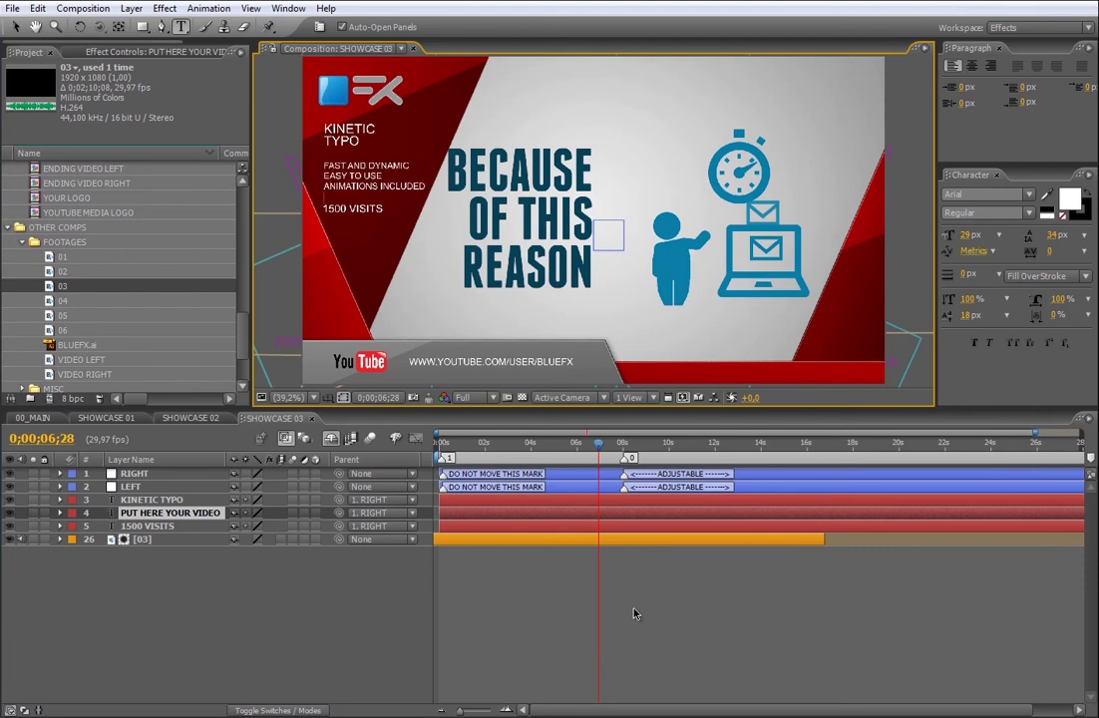
# Step: Change the visits text in SHOWCASE 03 to "300 VISITS"
pyautogui.hotkey('ctrl', 'Down')
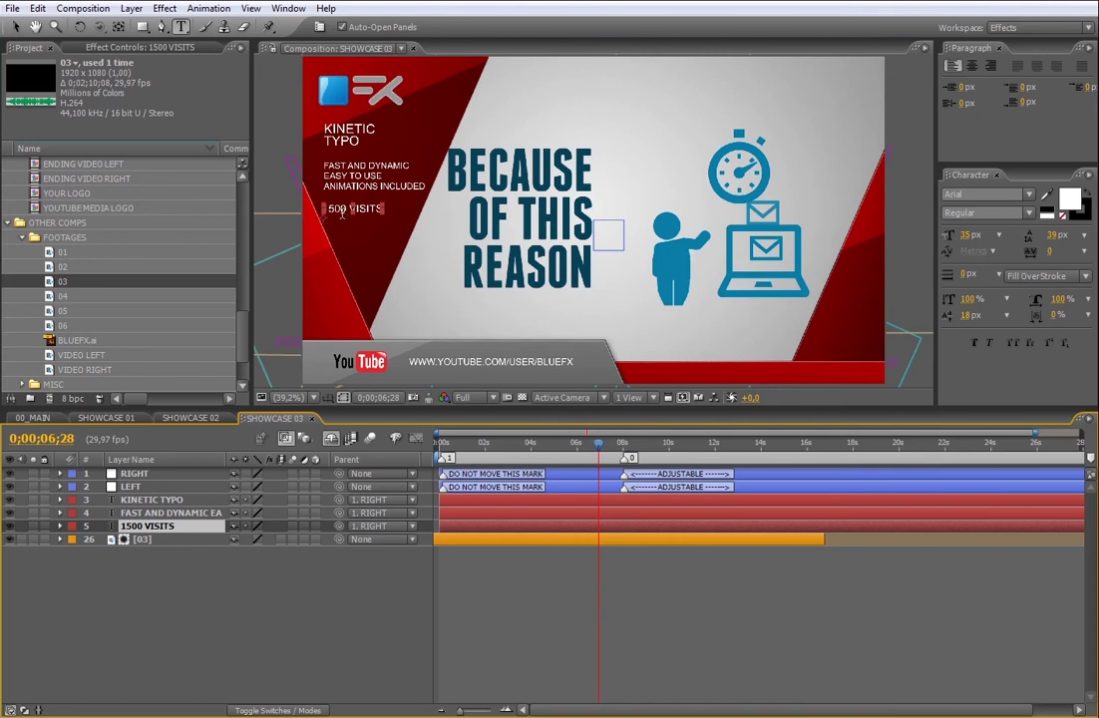
pyautogui.moveTo(347, 205); pyautogui.dragTo(311, 203)
pyautogui.press('Delete')
pyautogui.press('Delete')
pyautogui.press('Delete')
pyautogui.press('Delete')
pyautogui.press('Delete')
pyautogui.write('300')
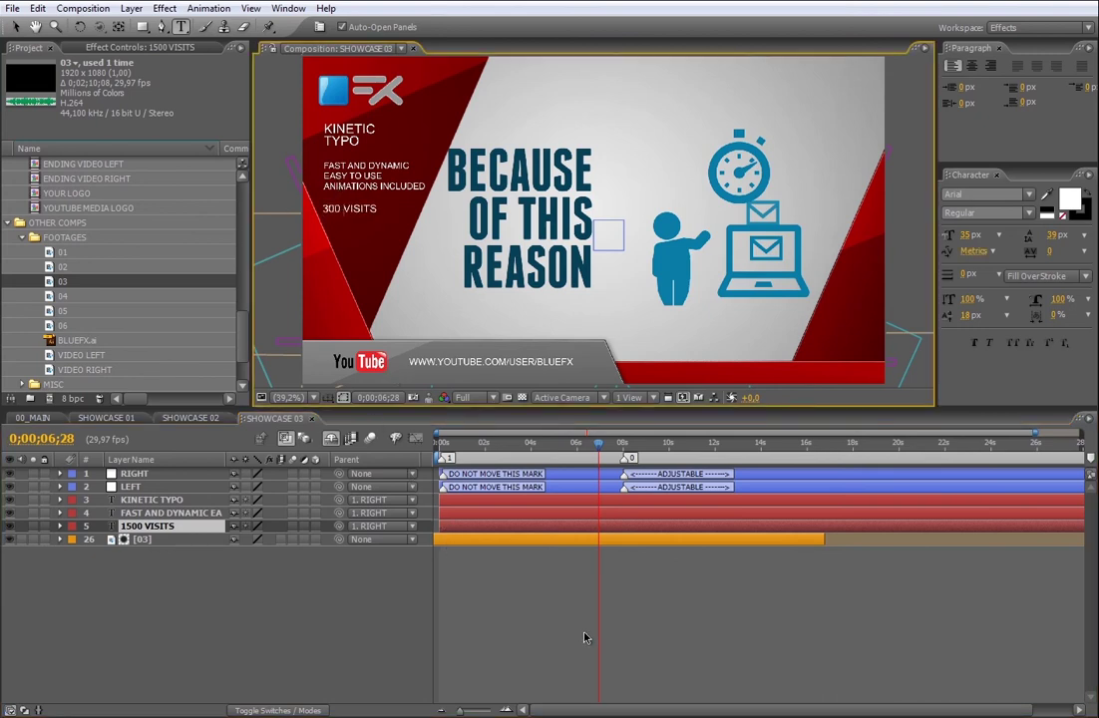
pyautogui.click(584, 626)
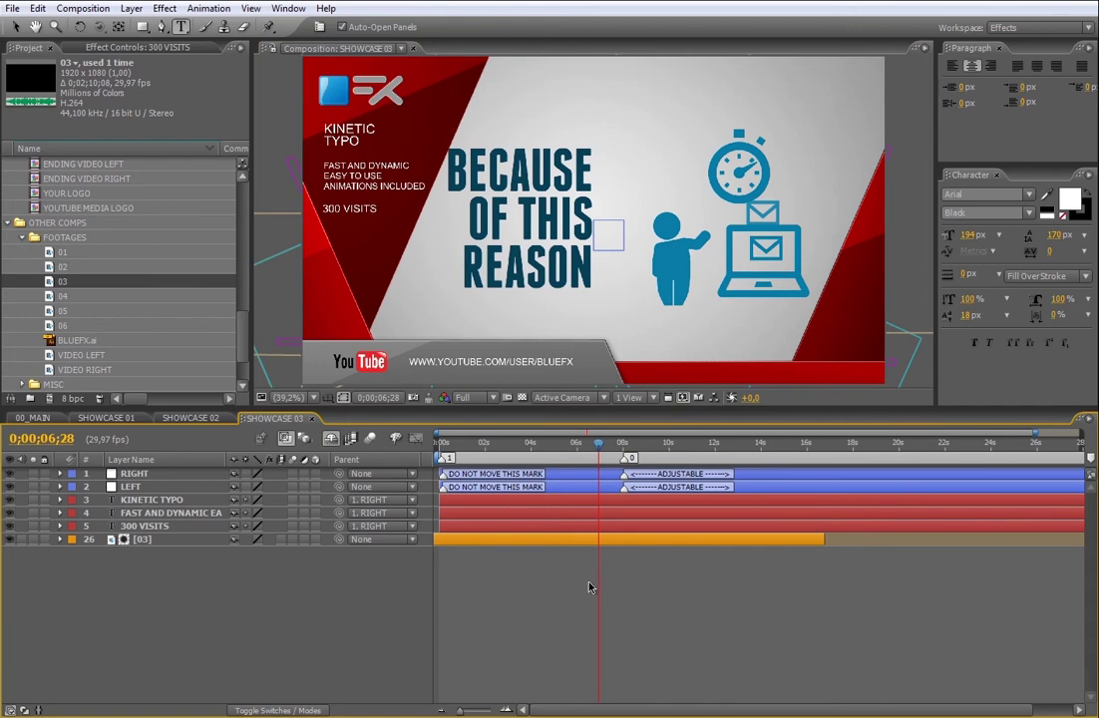
# Step: Close the SHOWCASE 03, SHOWCASE 02 and SHOWCASE 01 compositions to return to 00_MAIN
pyautogui.click(311, 418)
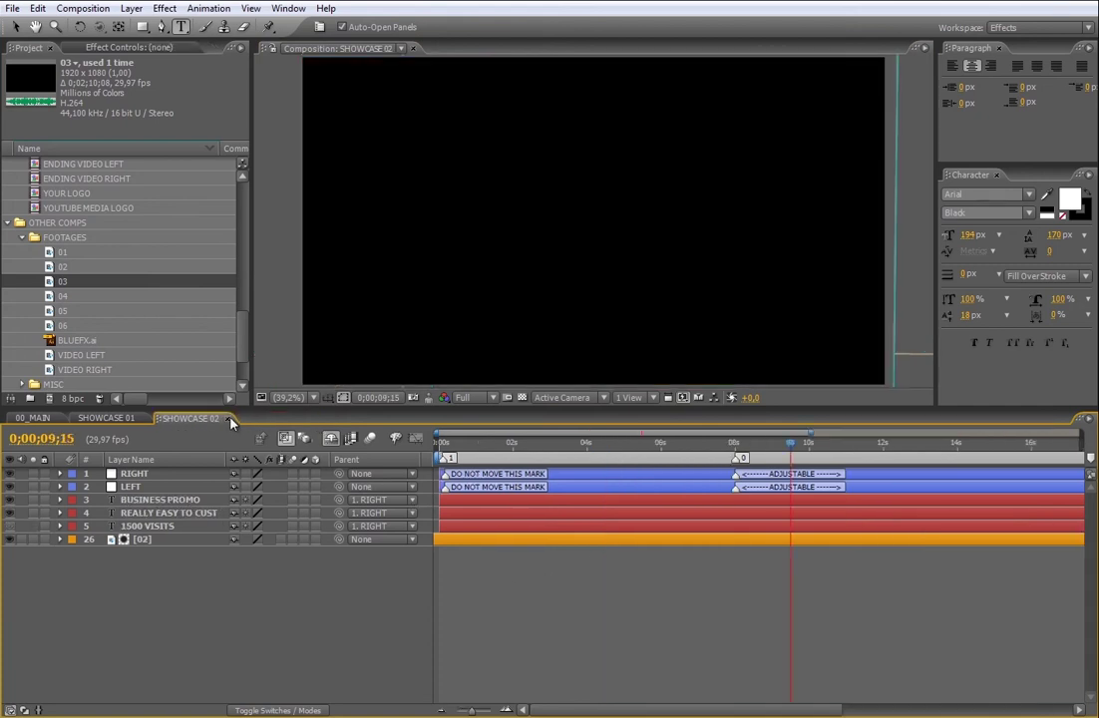
pyautogui.click(228, 417)
pyautogui.click(142, 418)
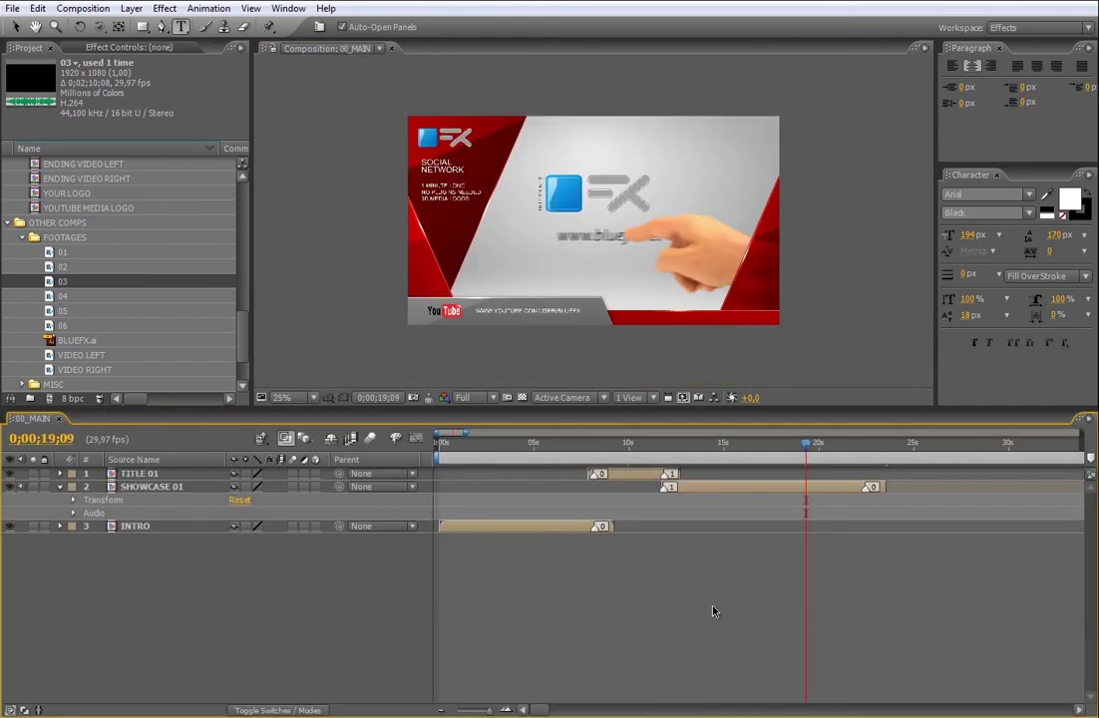
# Step: Collapse the SHOWCASE 01 layer's properties in 00_MAIN and mute its audio
pyautogui.moveTo(241, 317); pyautogui.dragTo(243, 213)
pyautogui.click(687, 624)
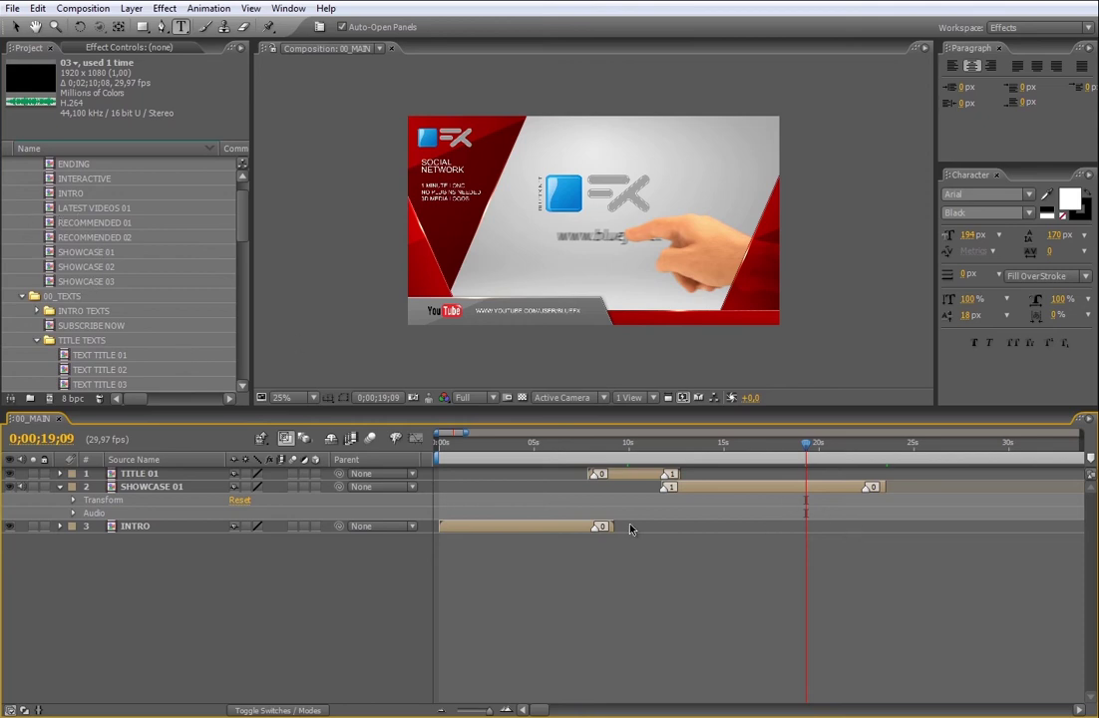
pyautogui.click(62, 487)
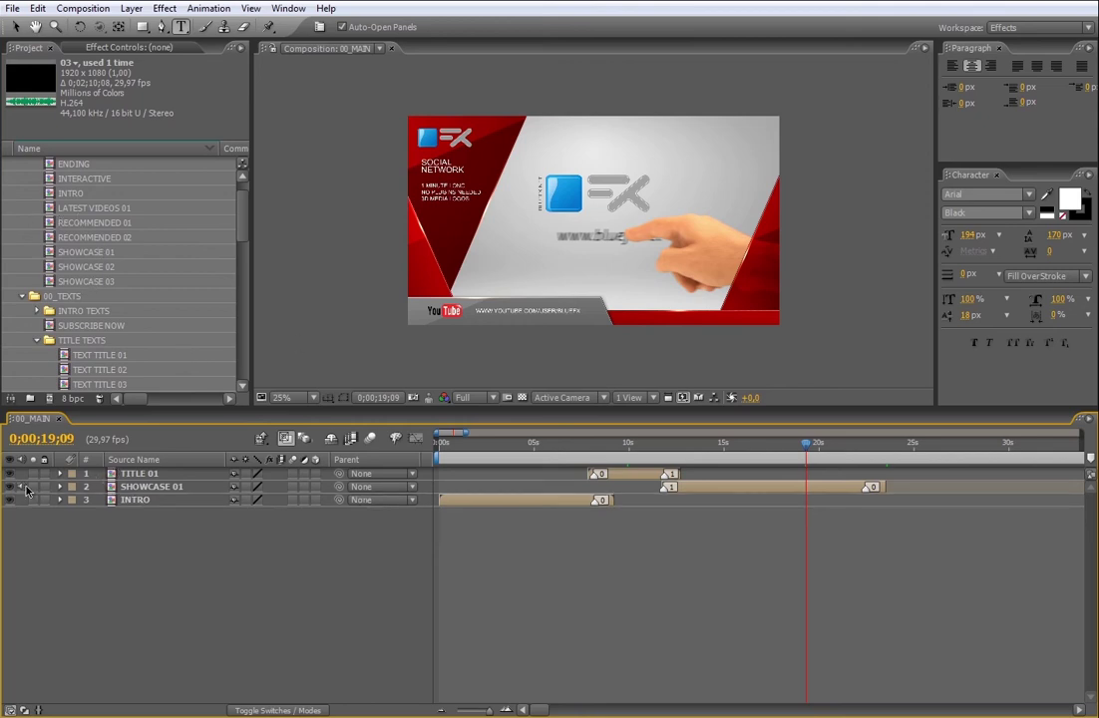
# Step: Add SHOWCASE 02 and SHOWCASE 03 to 00_MAIN, aligning each start marker with the end marker of the preceding showcase
pyautogui.click(100, 269)
pyautogui.moveTo(86, 269); pyautogui.dragTo(797, 503)
pyautogui.moveTo(904, 502); pyautogui.dragTo(971, 503)
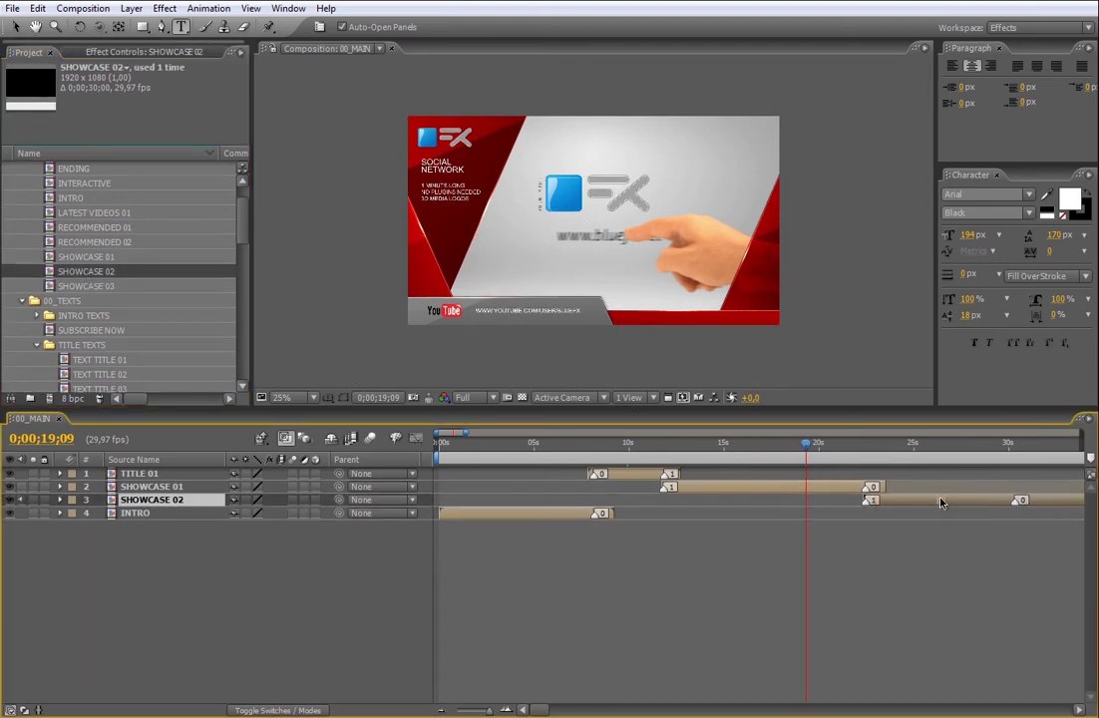
pyautogui.moveTo(72, 291); pyautogui.dragTo(1038, 515)
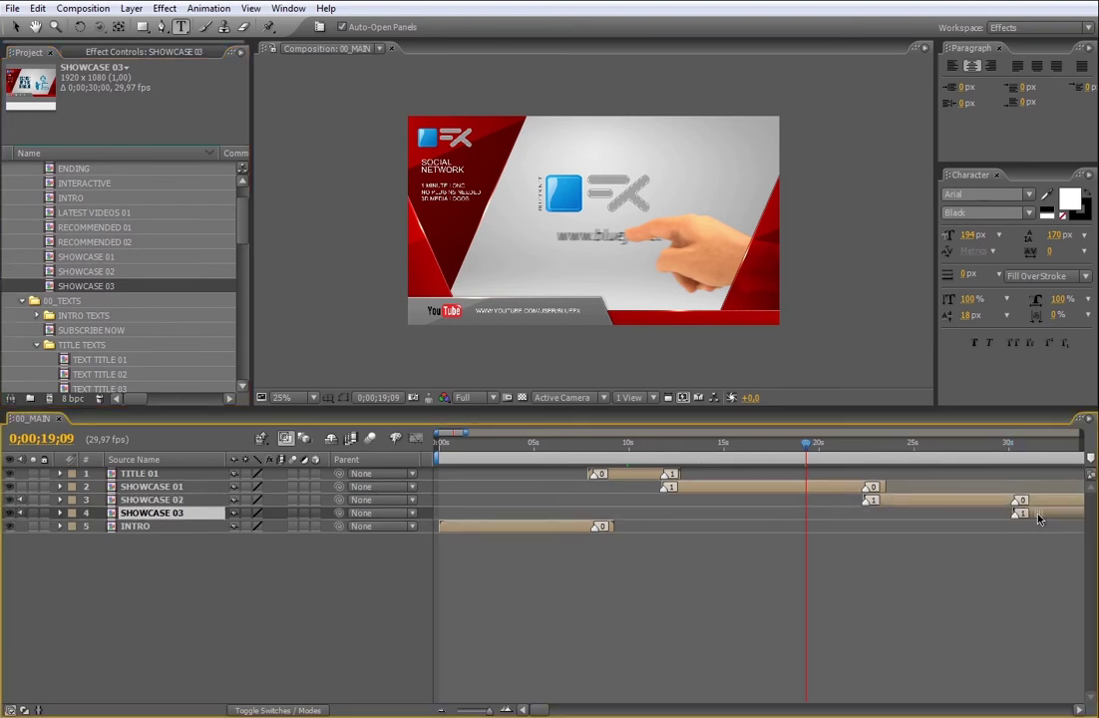
# Step: Reorder the showcase layers so SHOWCASE 03 is above SHOWCASE 02 and SHOWCASE 02 is above SHOWCASE 01
pyautogui.moveTo(468, 432)
pyautogui.mouseDown()
pyautogui.moveTo(566, 444)
pyautogui.moveTo(477, 449)
pyautogui.mouseUp()
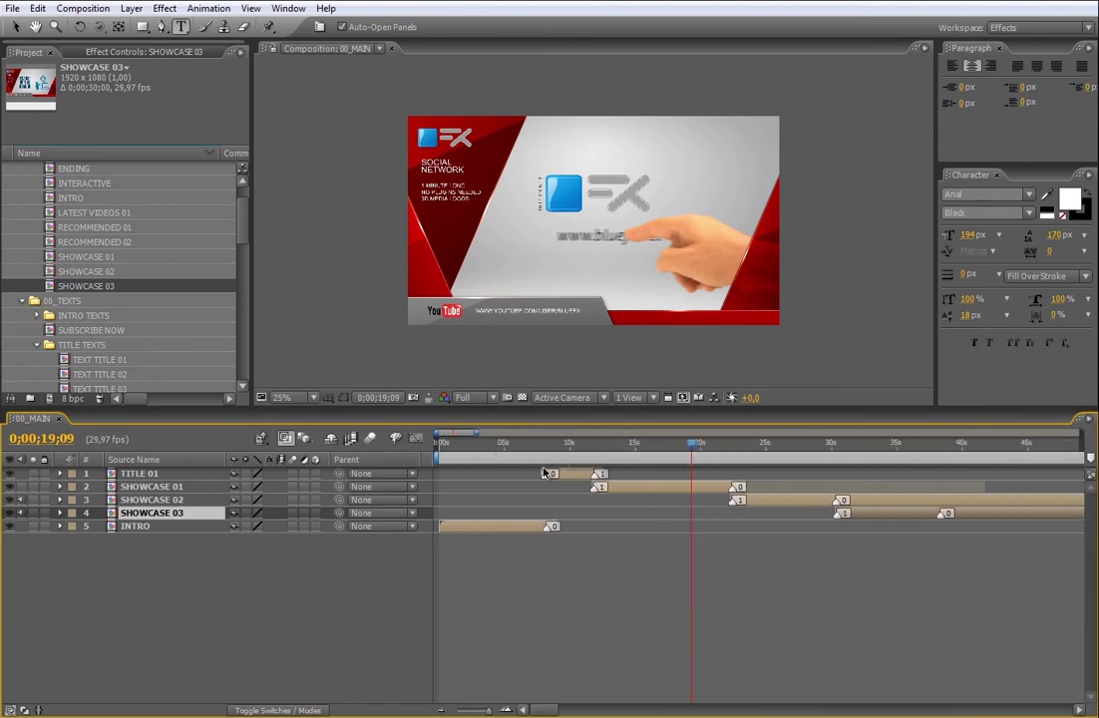
pyautogui.click(747, 499)
pyautogui.moveTo(186, 504); pyautogui.dragTo(202, 484)
pyautogui.moveTo(859, 523); pyautogui.dragTo(857, 523)
pyautogui.moveTo(197, 520); pyautogui.dragTo(204, 487)
pyautogui.moveTo(869, 490); pyautogui.dragTo(873, 490)
# Step: Split the SHOWCASE 02 layer at 0;00;32;23 and delete the part after the split
pyautogui.moveTo(729, 452); pyautogui.dragTo(865, 509)
pyautogui.click(866, 499)
pyautogui.click(36, 8)
pyautogui.click(101, 197)
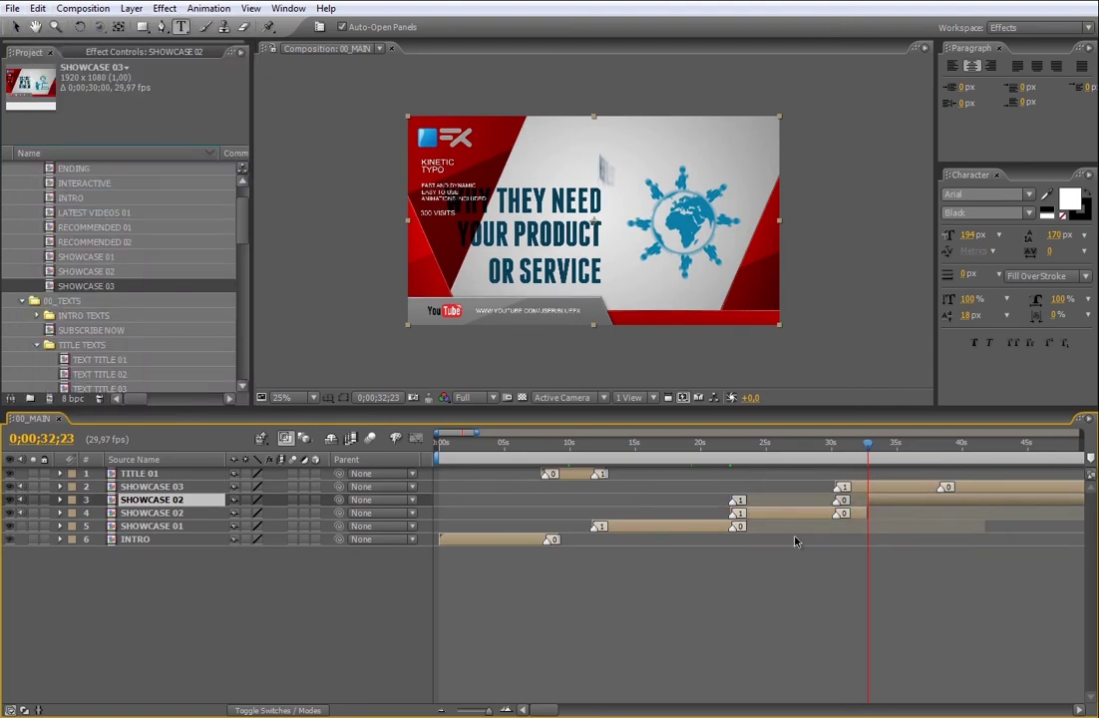
pyautogui.press('Delete')
# Step: Split the SHOWCASE 03 layer at 0;00;39;26 and delete the part after the split
pyautogui.moveTo(939, 451); pyautogui.dragTo(960, 456)
pyautogui.click(964, 487)
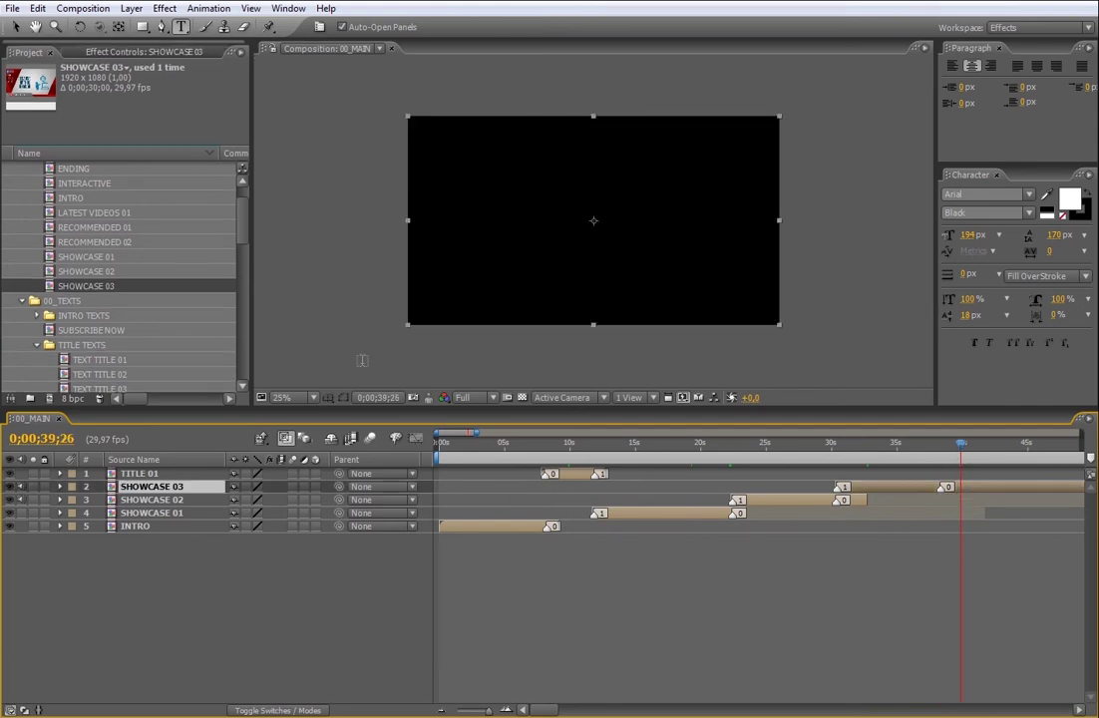
pyautogui.click(37, 8)
pyautogui.click(64, 193)
pyautogui.press('Delete')
# Step: Add TITLE 02 to 00_MAIN above SHOWCASE 03, aligning its start marker with the end marker of SHOWCASE 03
pyautogui.moveTo(828, 451); pyautogui.dragTo(910, 482)
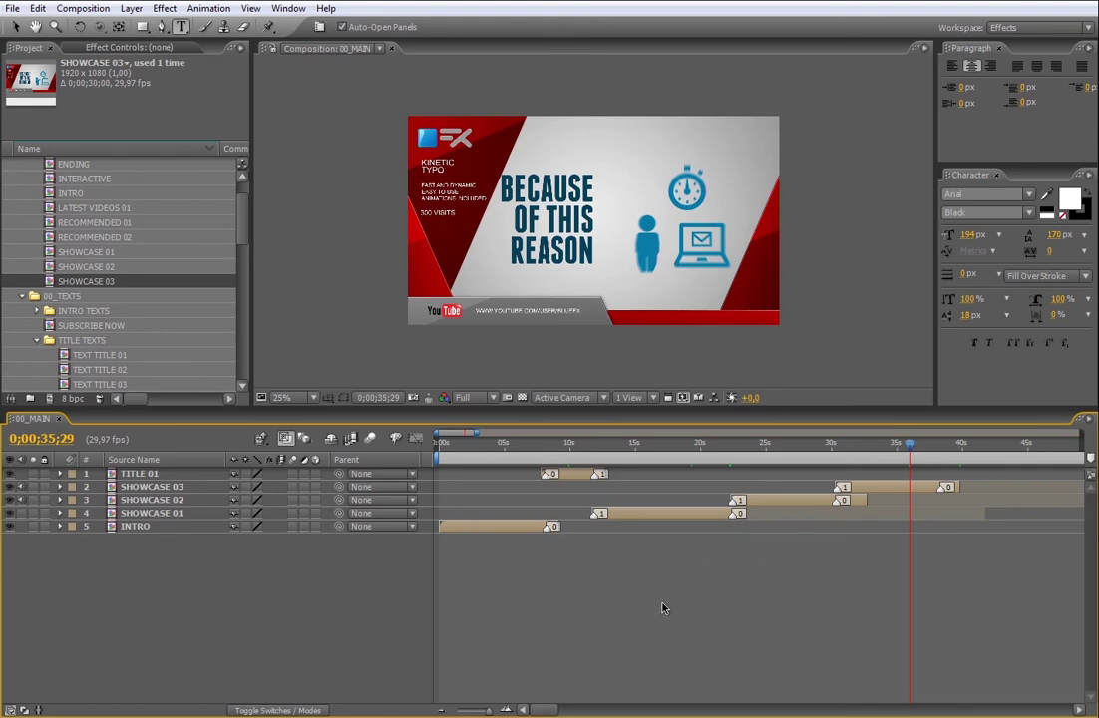
pyautogui.moveTo(239, 234); pyautogui.dragTo(240, 265)
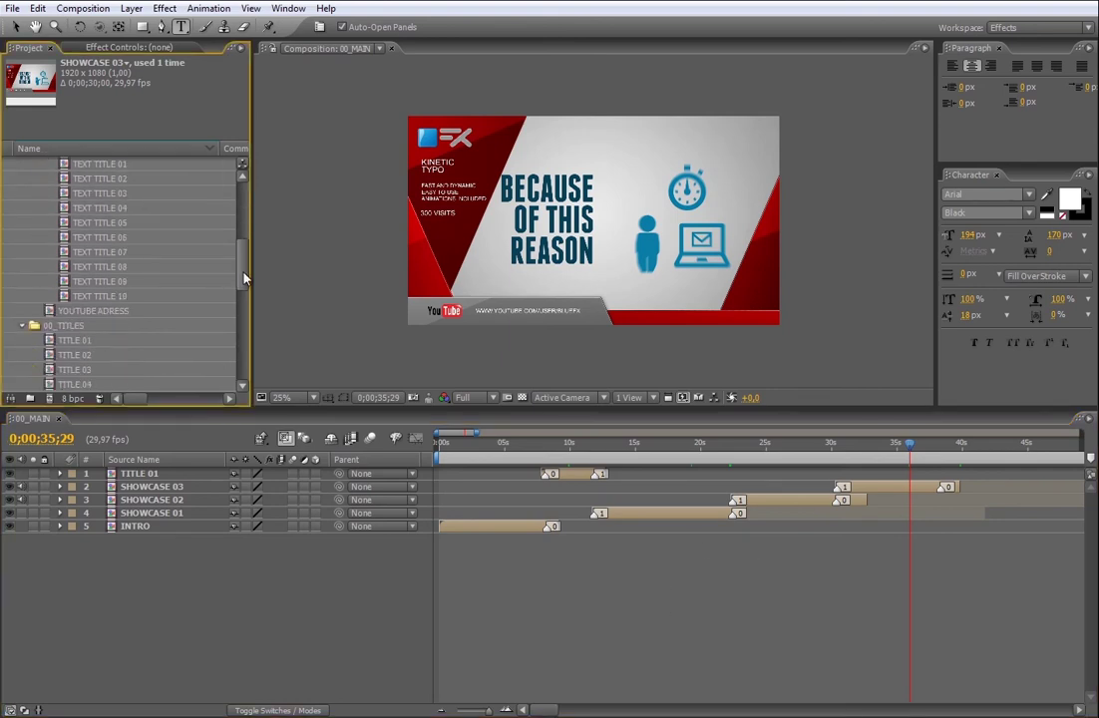
pyautogui.click(78, 342)
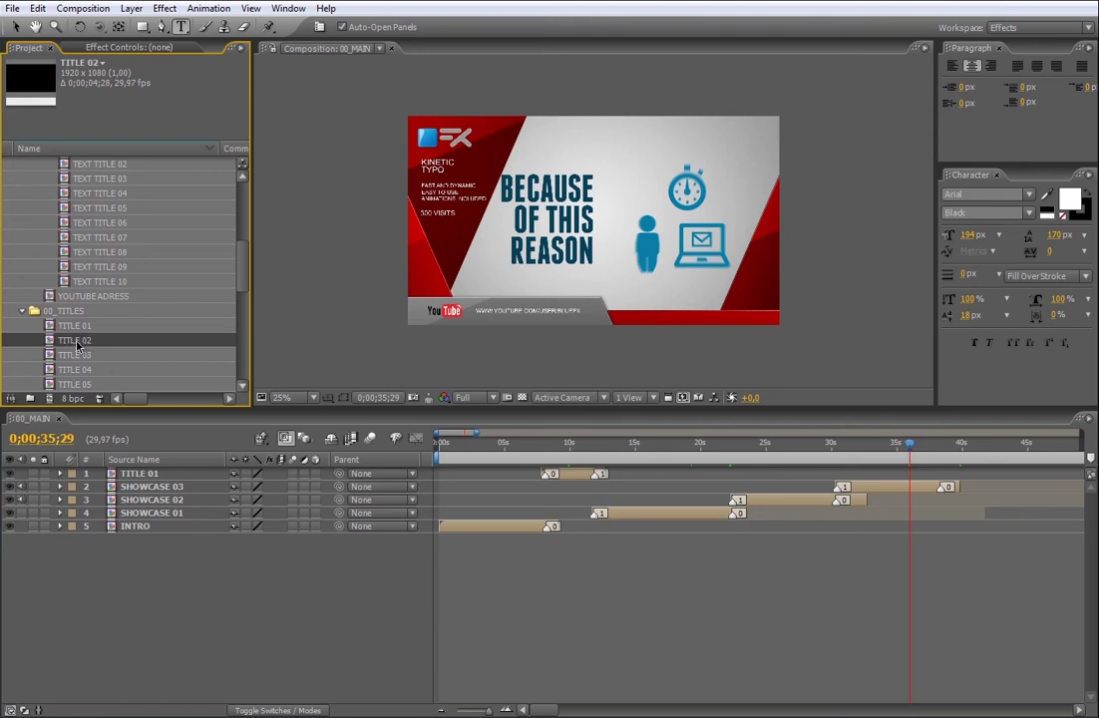
pyautogui.moveTo(73, 346); pyautogui.dragTo(951, 450)
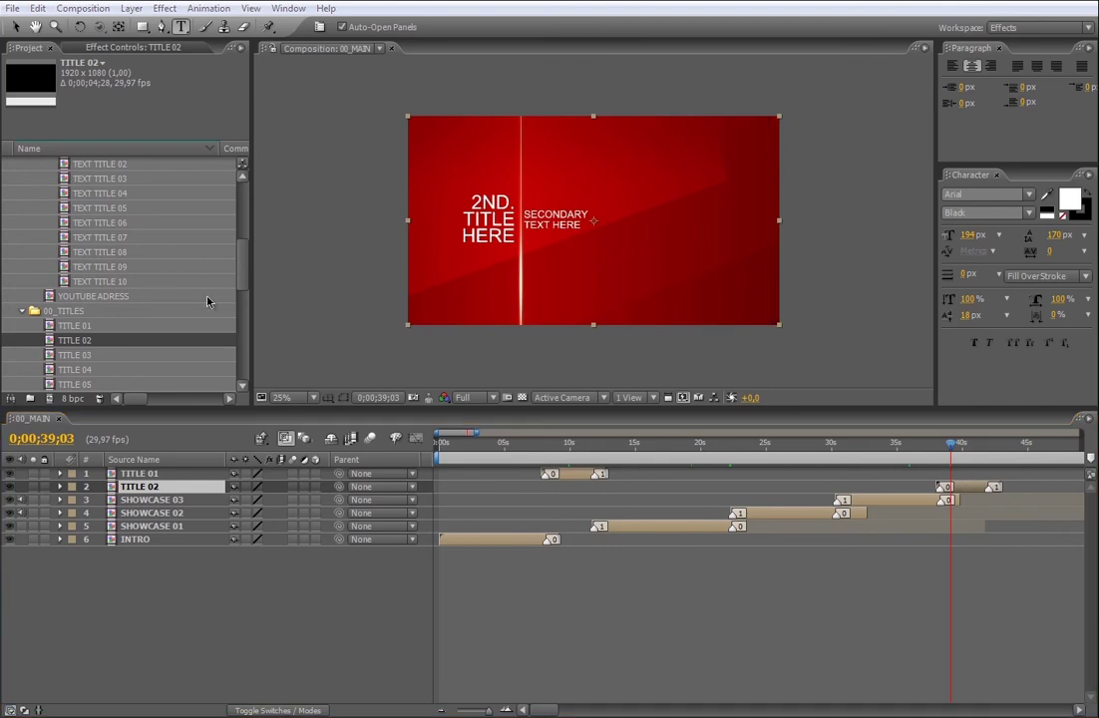
# Step: Open TEXT TITLE 02 and replace its main text with WHAT IS NEW and its secondary text with LATEST TEMPLATES
pyautogui.click(243, 279)
pyautogui.moveTo(242, 280); pyautogui.dragTo(210, 258)
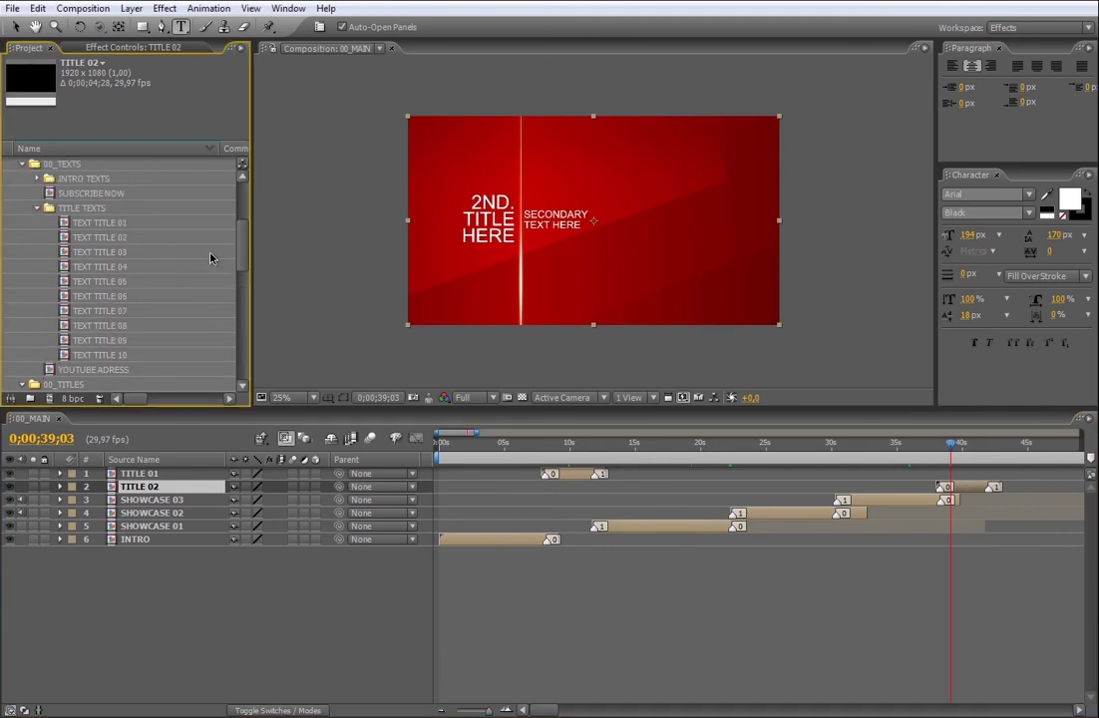
pyautogui.click(108, 237)
pyautogui.doubleClick(107, 239)
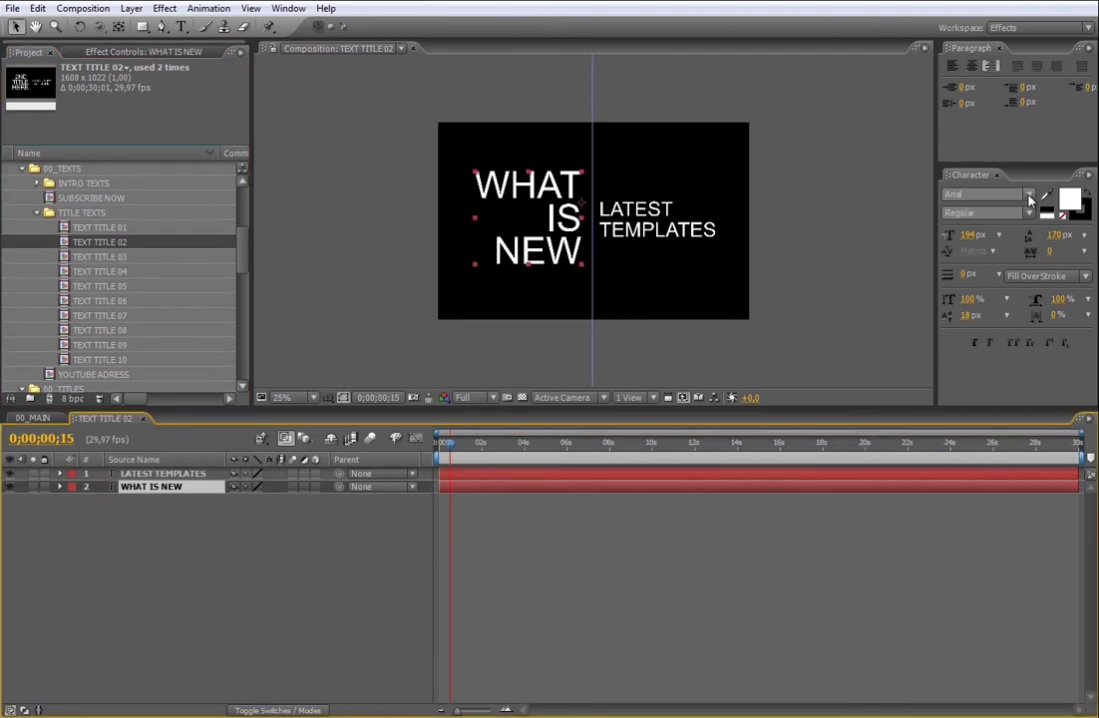
# Step: Set the WHAT IS NEW text to Arial Black, close TEXT TITLE 02 and preview the title in 00_MAIN
pyautogui.click(1028, 194)
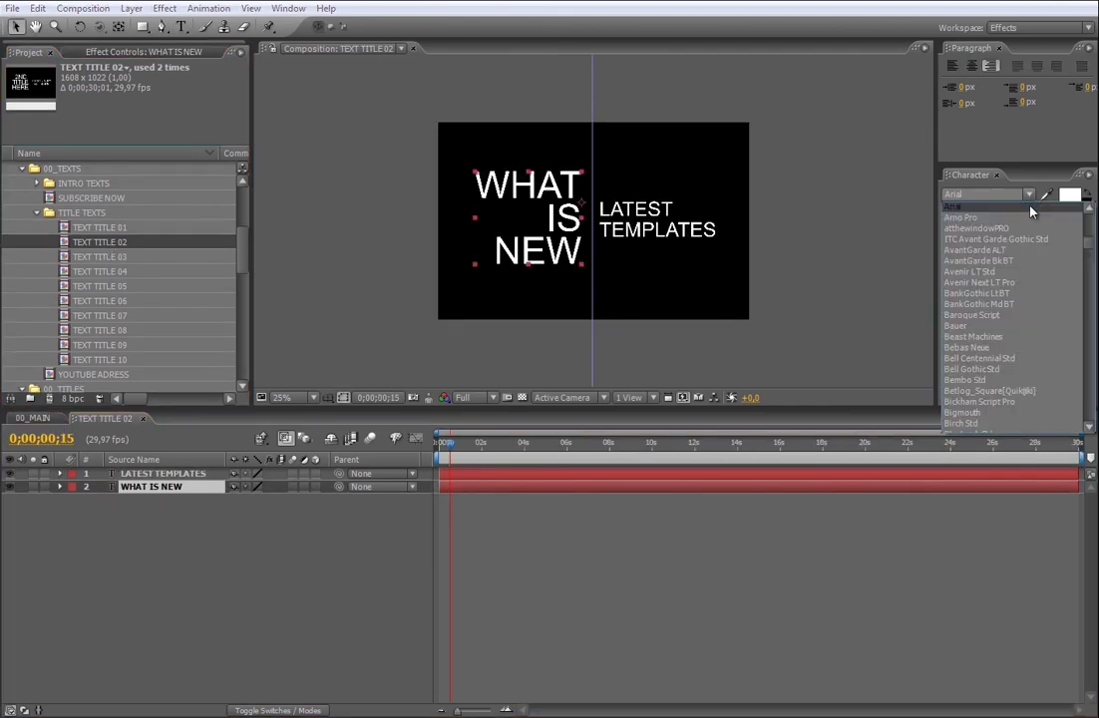
pyautogui.click(977, 217)
pyautogui.click(1028, 212)
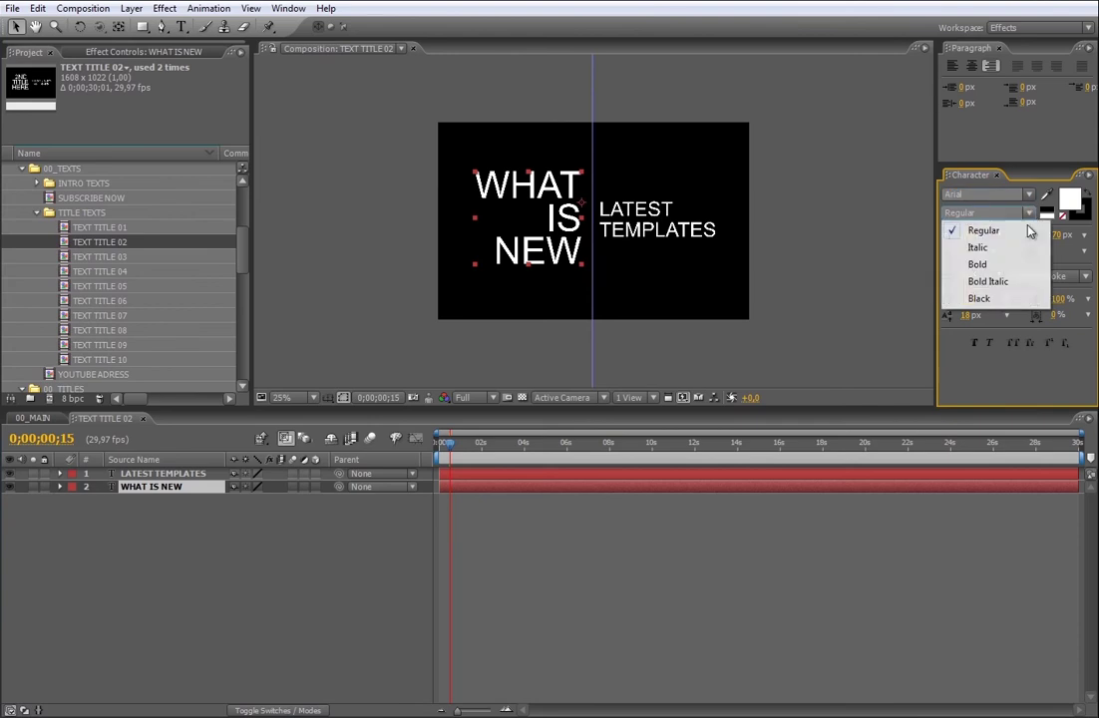
pyautogui.click(982, 297)
pyautogui.click(630, 554)
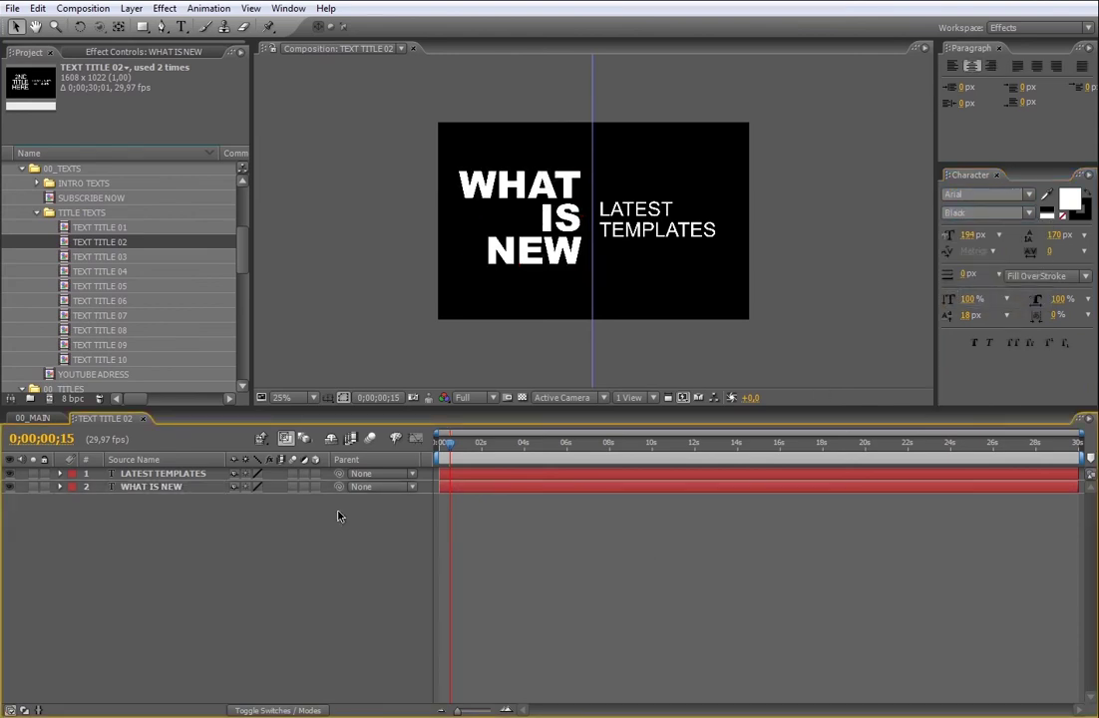
pyautogui.click(142, 418)
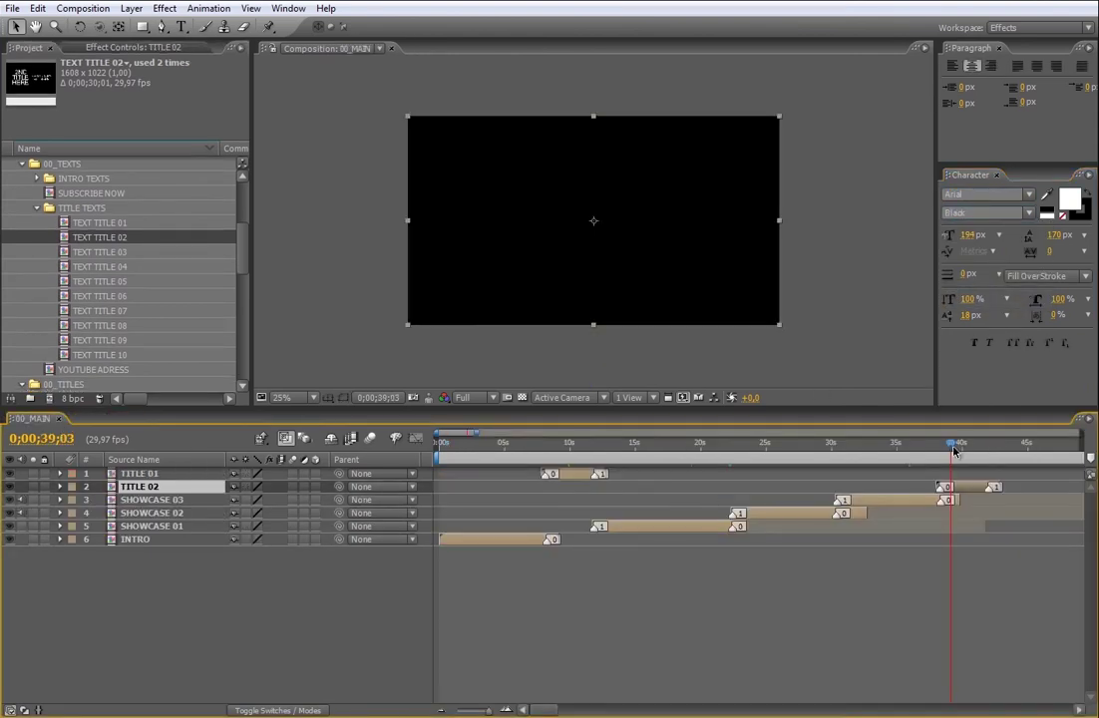
pyautogui.moveTo(952, 451); pyautogui.dragTo(968, 448)
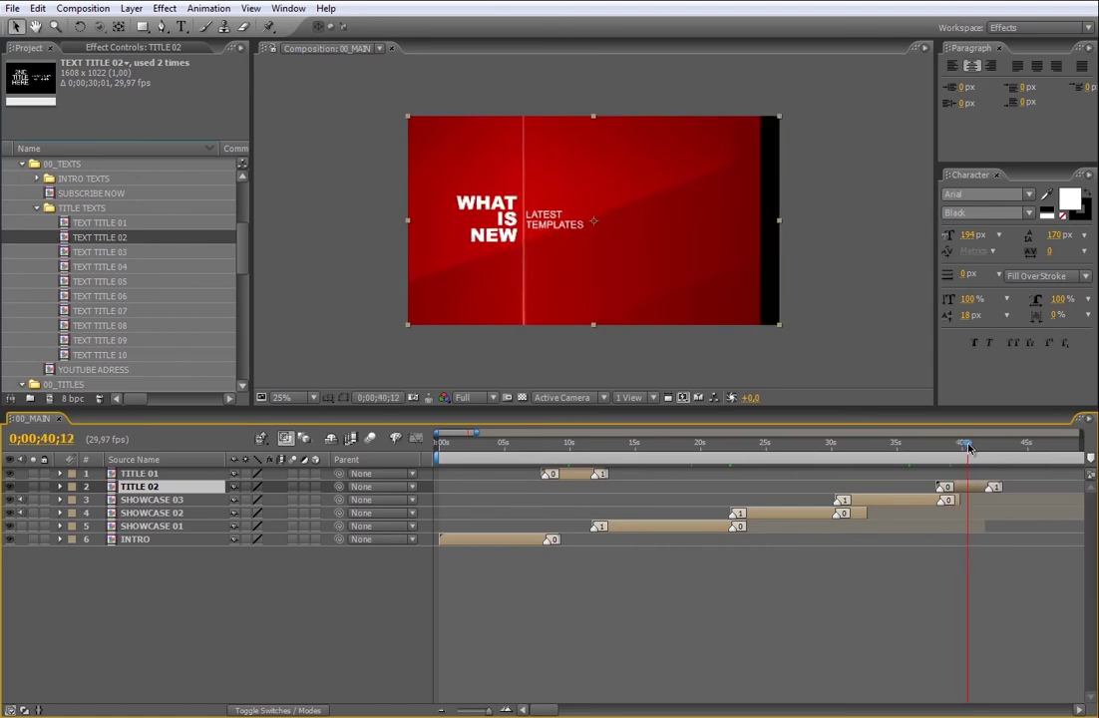
# Step: Duplicate the LATEST VIDEOS 01 composition to make LATEST VIDEOS 02
pyautogui.scroll(4, 215, 199)
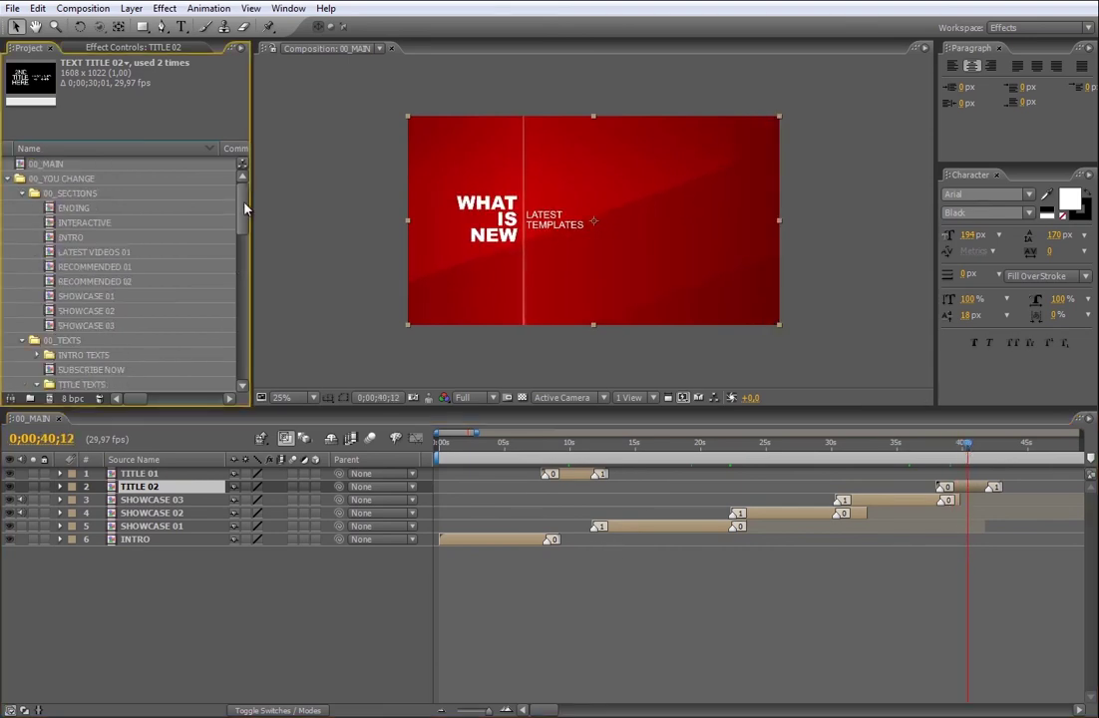
pyautogui.click(100, 252)
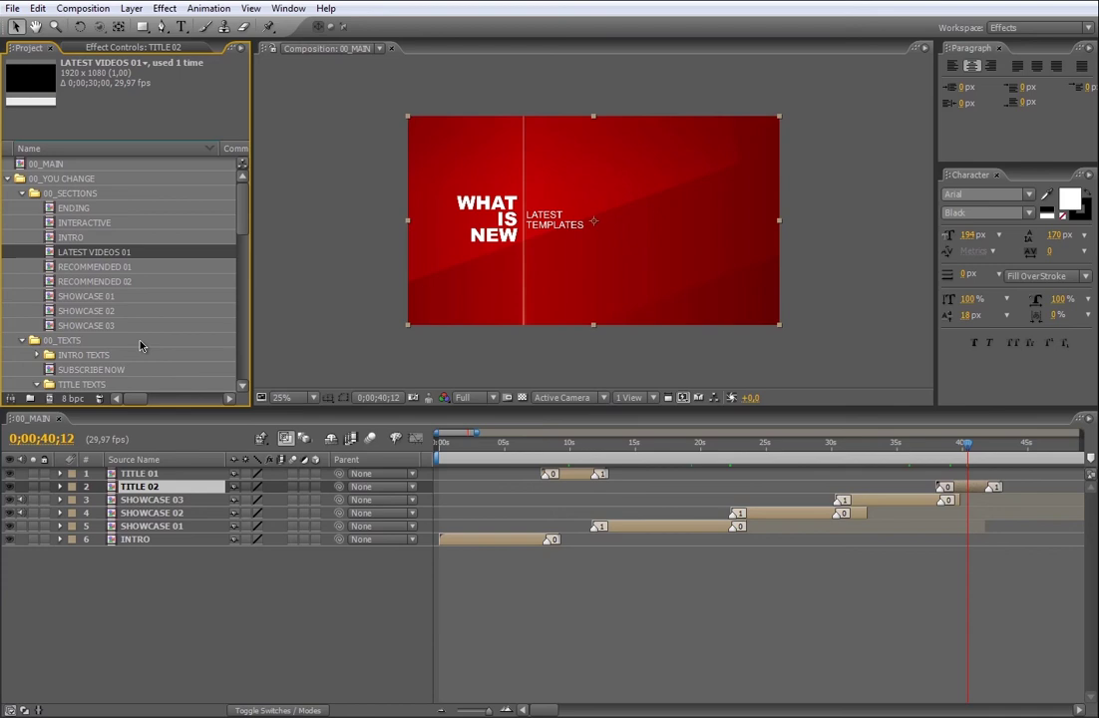
pyautogui.click(37, 9)
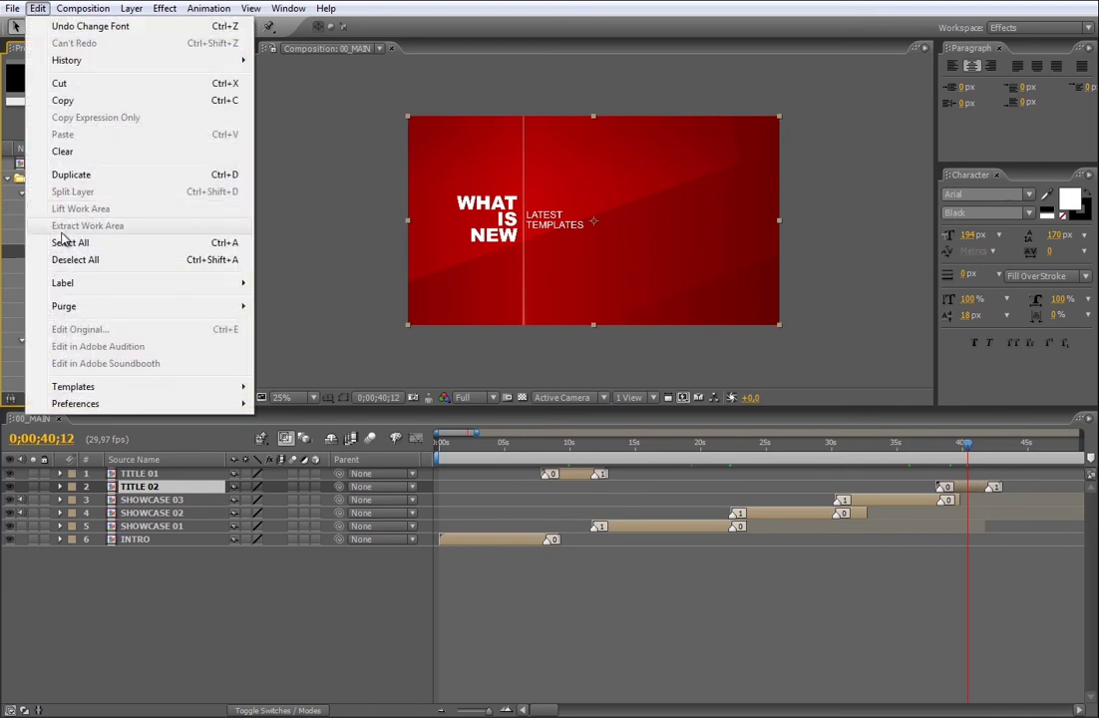
pyautogui.click(45, 175)
pyautogui.click(116, 265)
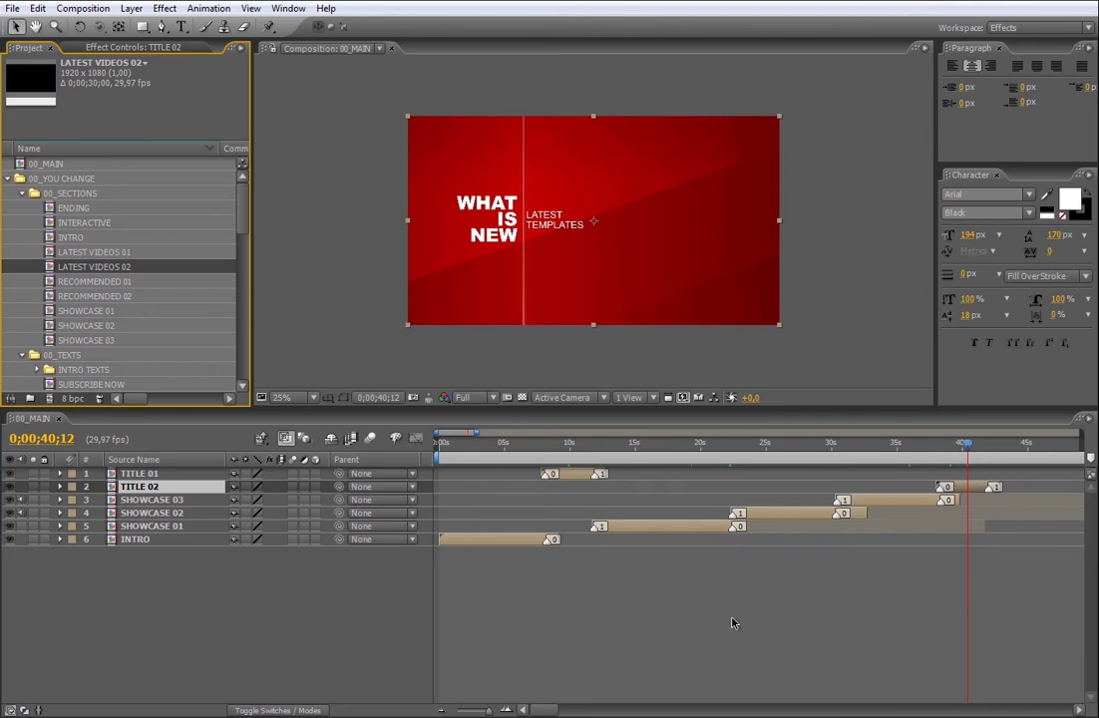
# Step: Open LATEST VIDEOS 01 and LATEST VIDEOS 02, and replace Gray Solid 3 in LATEST VIDEOS 01 with footage 04
pyautogui.press('Up')
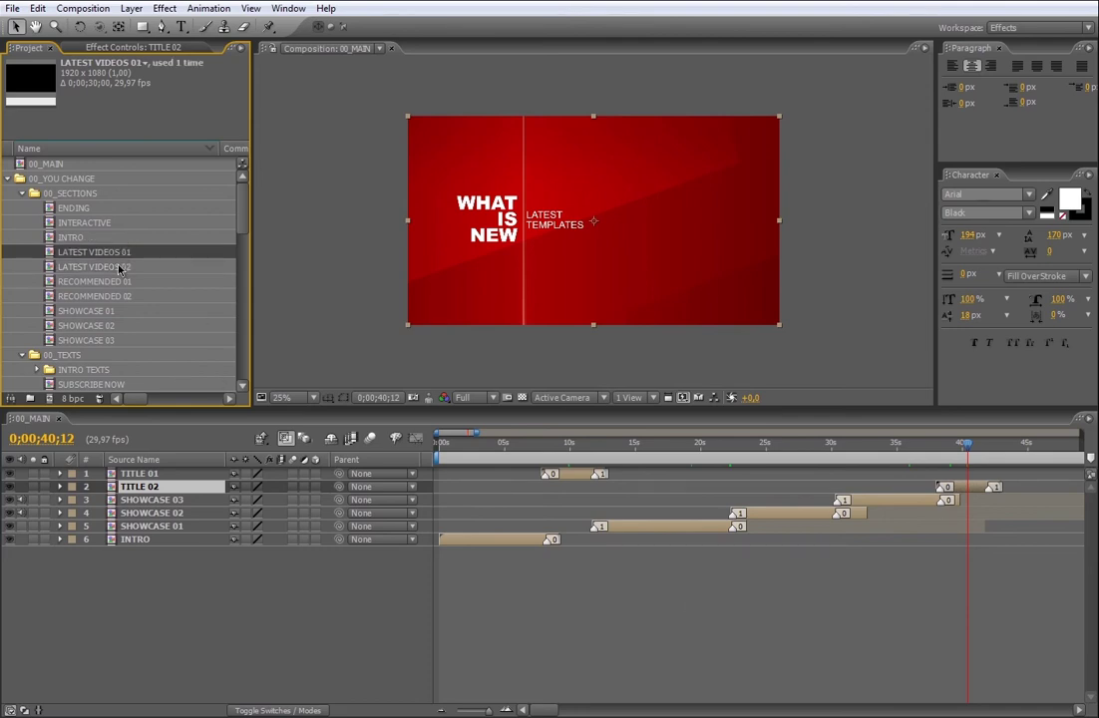
pyautogui.doubleClick(115, 254)
pyautogui.doubleClick(117, 266)
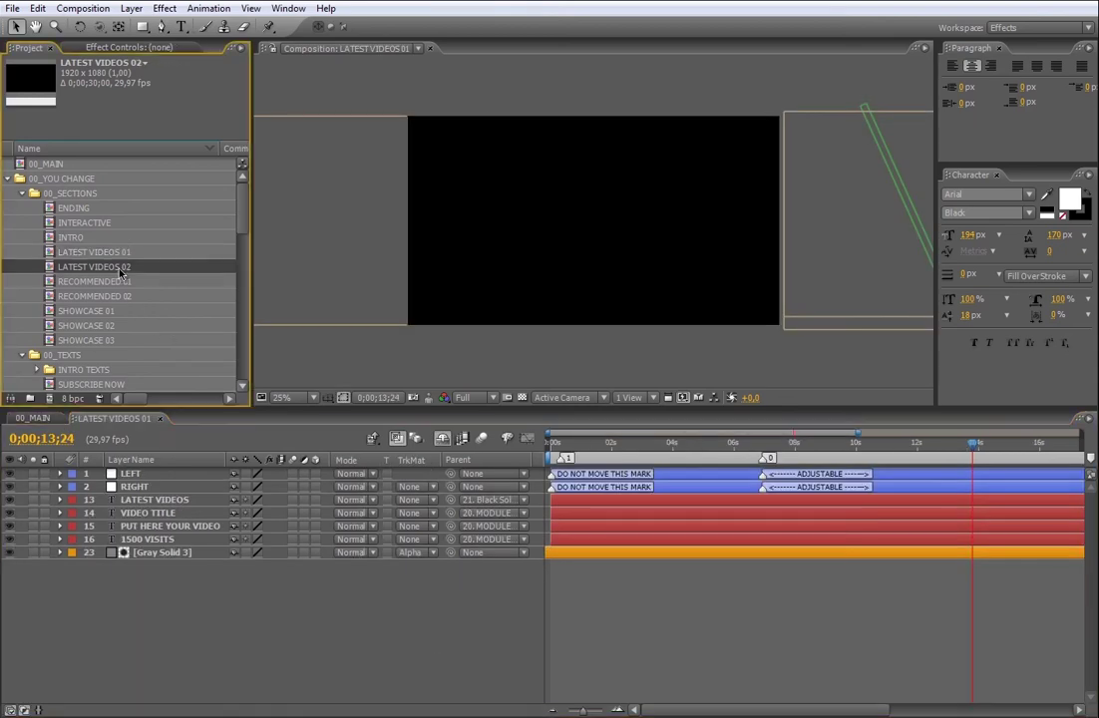
pyautogui.moveTo(245, 228); pyautogui.dragTo(252, 347)
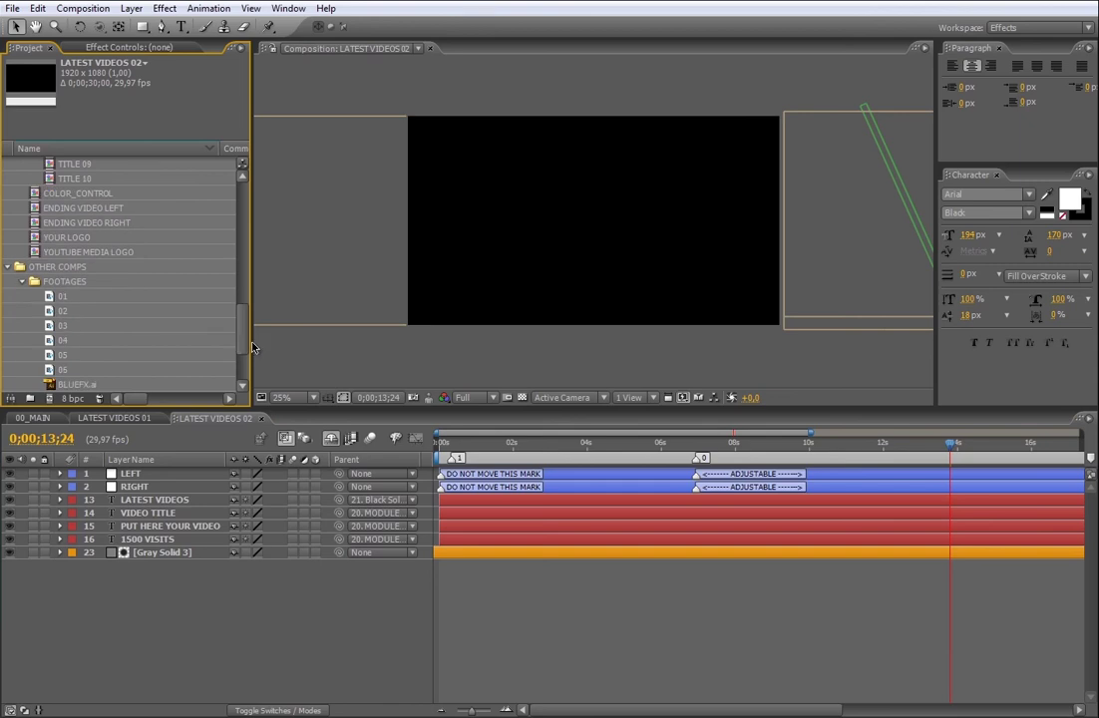
pyautogui.click(62, 340)
pyautogui.click(114, 417)
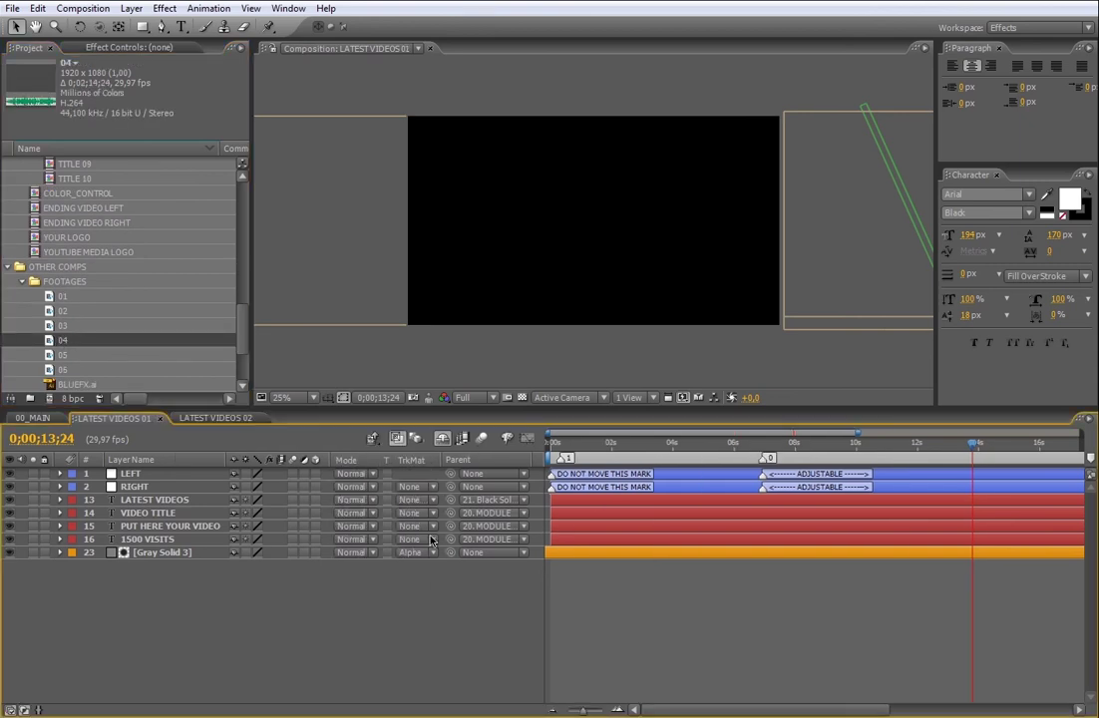
pyautogui.click(609, 554)
pyautogui.click(628, 446)
pyautogui.moveTo(64, 339); pyautogui.dragTo(609, 557)
# Step: Replace Gray Solid 3 in LATEST VIDEOS 02 with footage 05
pyautogui.click(248, 418)
pyautogui.click(615, 551)
pyautogui.click(616, 555)
pyautogui.click(62, 355)
pyautogui.moveTo(62, 355); pyautogui.dragTo(561, 556)
pyautogui.click(555, 442)
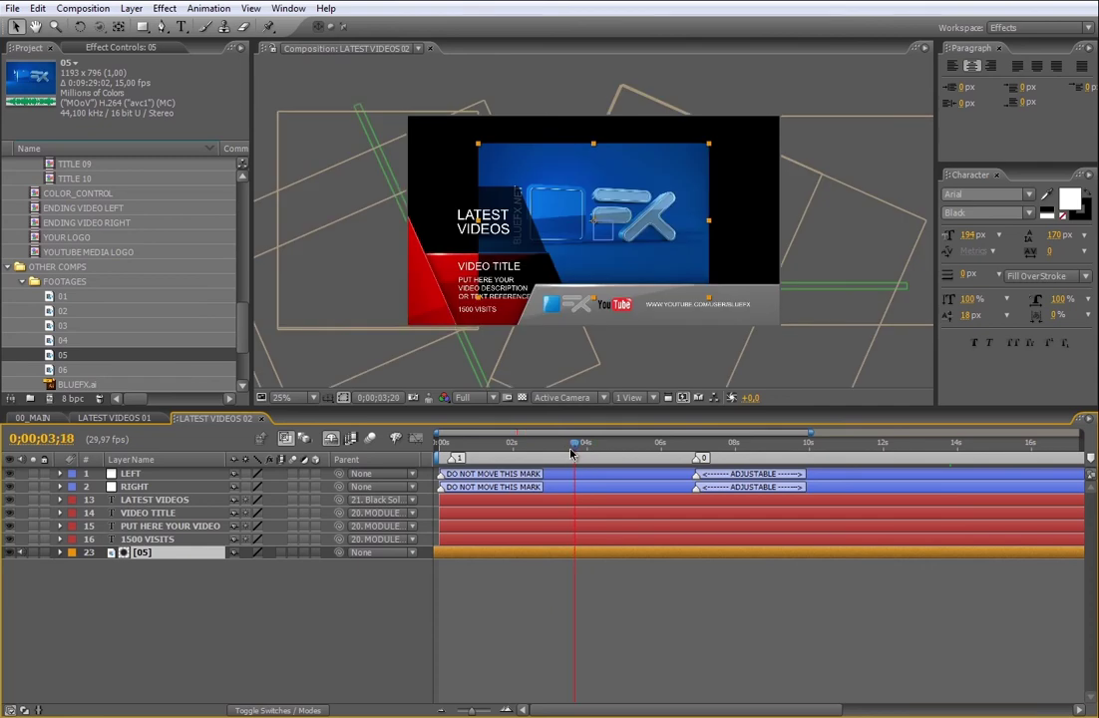
# Step: Scale the footage 05 layer up to fill the frame and shift it earlier so a later part of the clip plays
pyautogui.moveTo(709, 143); pyautogui.dragTo(824, 98)
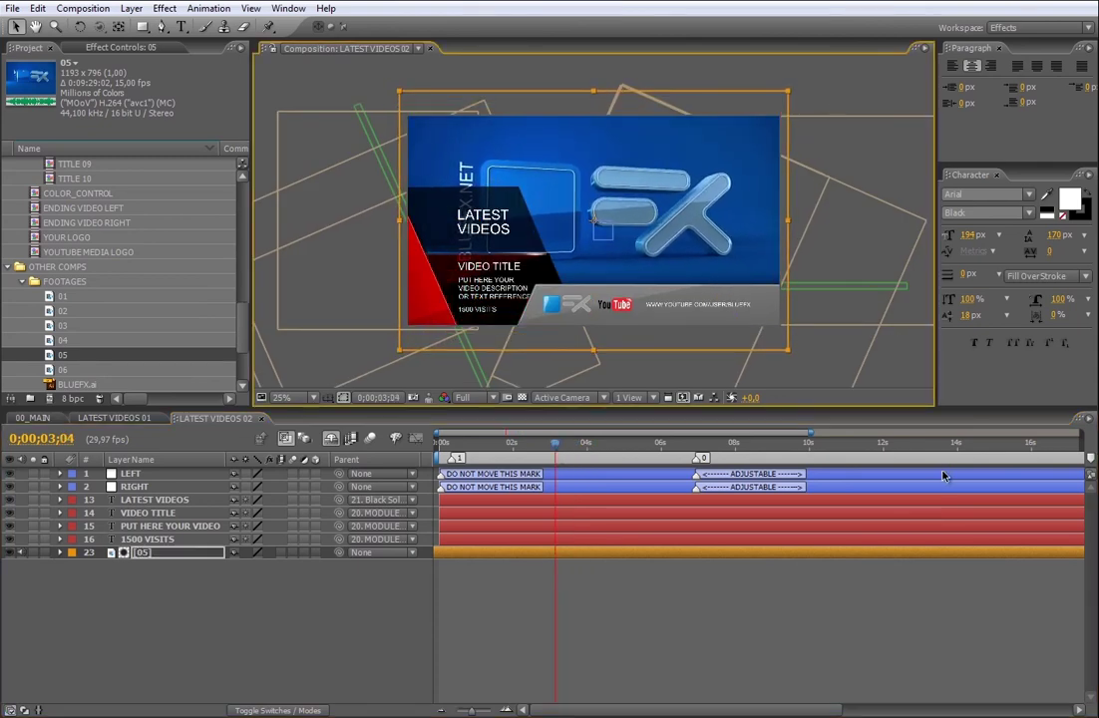
pyautogui.moveTo(1031, 554); pyautogui.dragTo(1061, 564)
pyautogui.moveTo(724, 568); pyautogui.dragTo(686, 565)
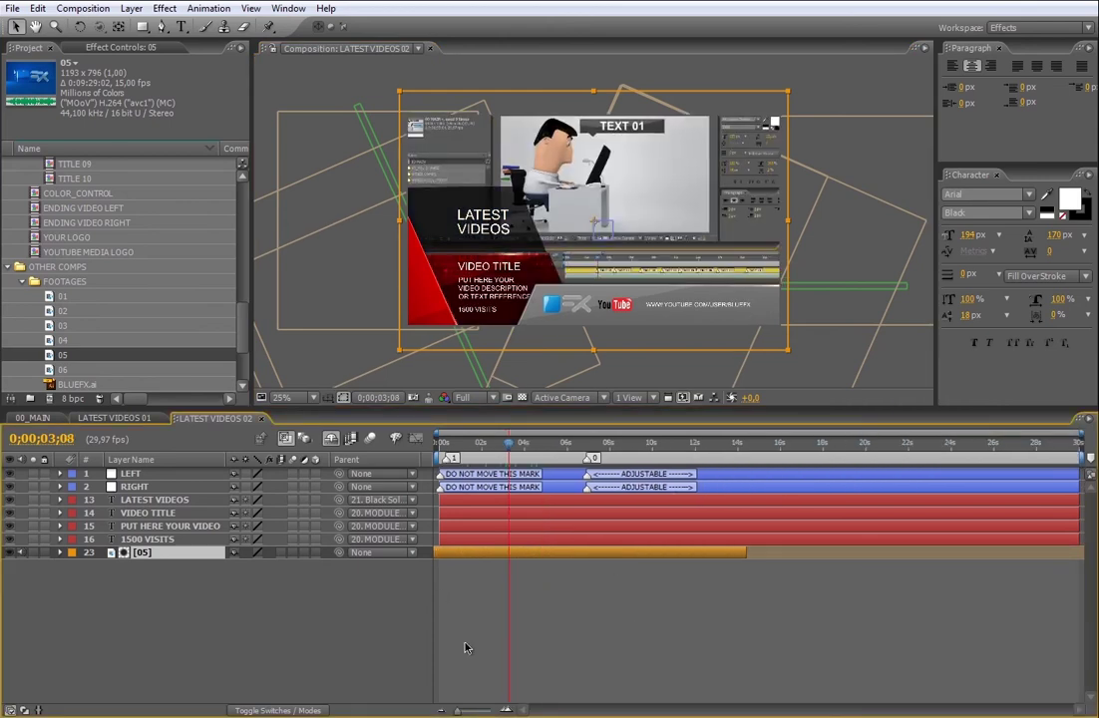
# Step: Add LATEST VIDEOS 01 to 00_MAIN below TITLE 02, aligning its start marker with the end marker of TITLE 02
pyautogui.click(115, 418)
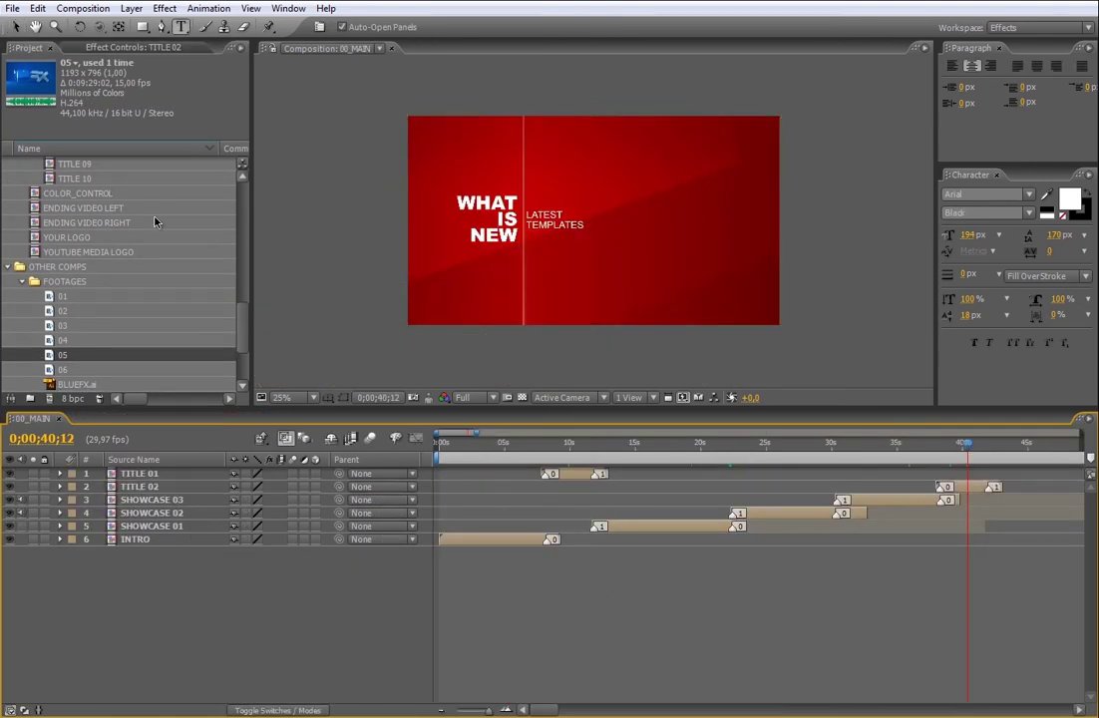
pyautogui.moveTo(245, 321); pyautogui.dragTo(242, 202)
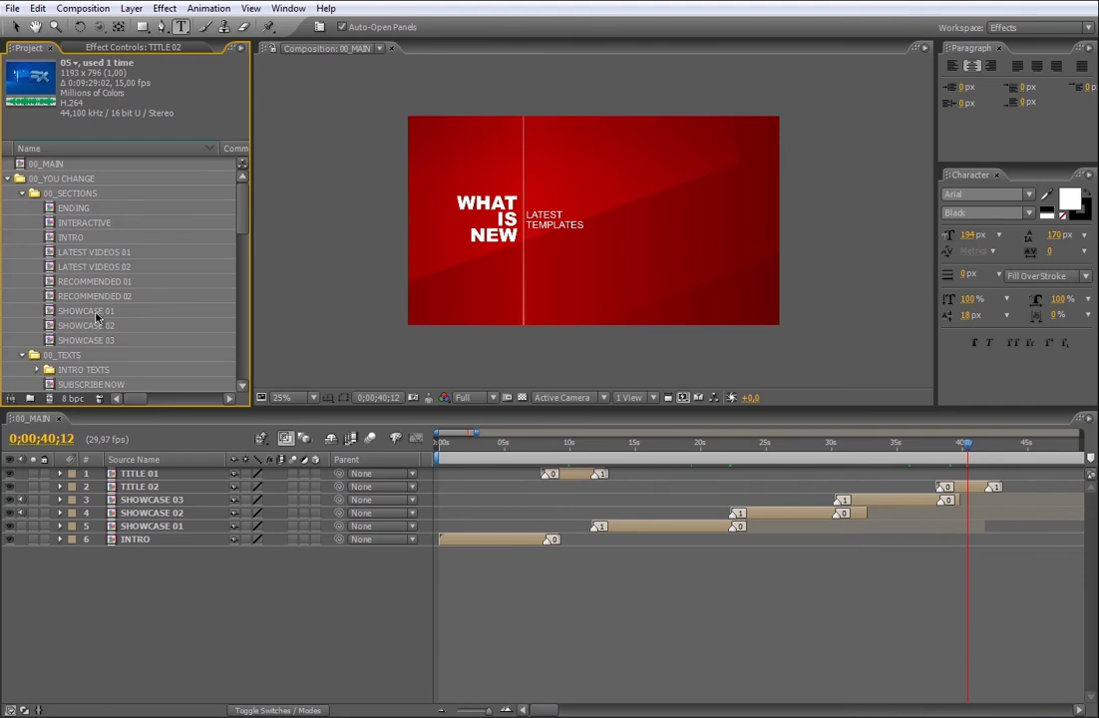
pyautogui.moveTo(92, 256); pyautogui.dragTo(992, 500)
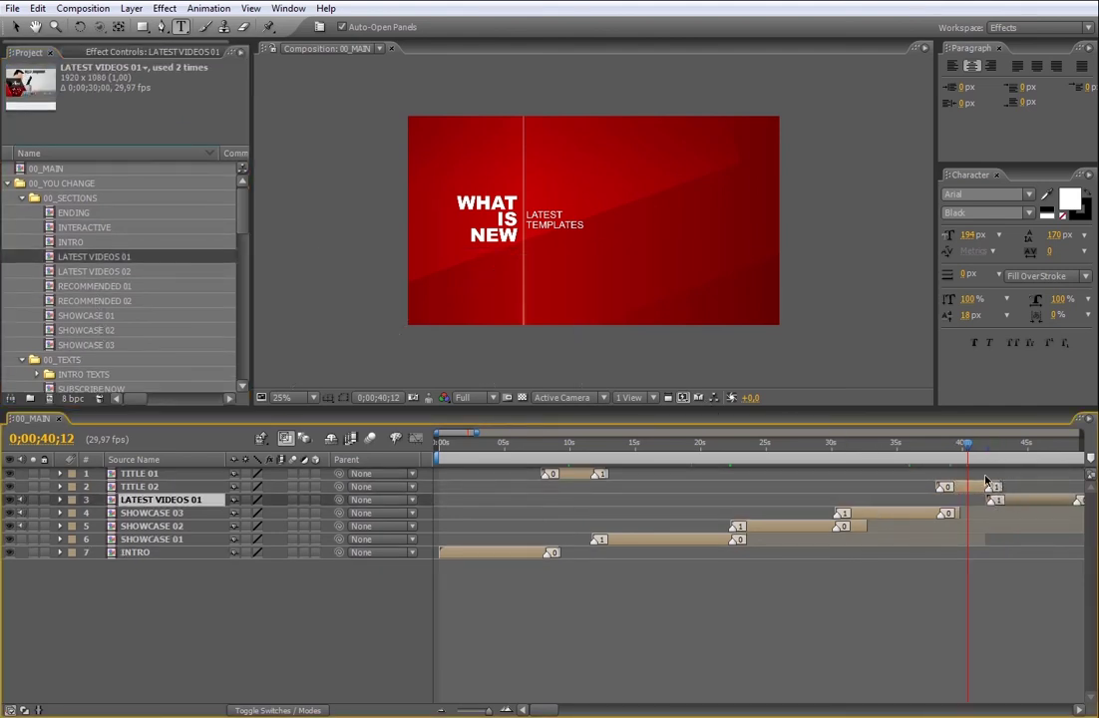
pyautogui.moveTo(479, 435)
pyautogui.mouseDown()
pyautogui.moveTo(503, 435)
pyautogui.moveTo(476, 433)
pyautogui.mouseUp()
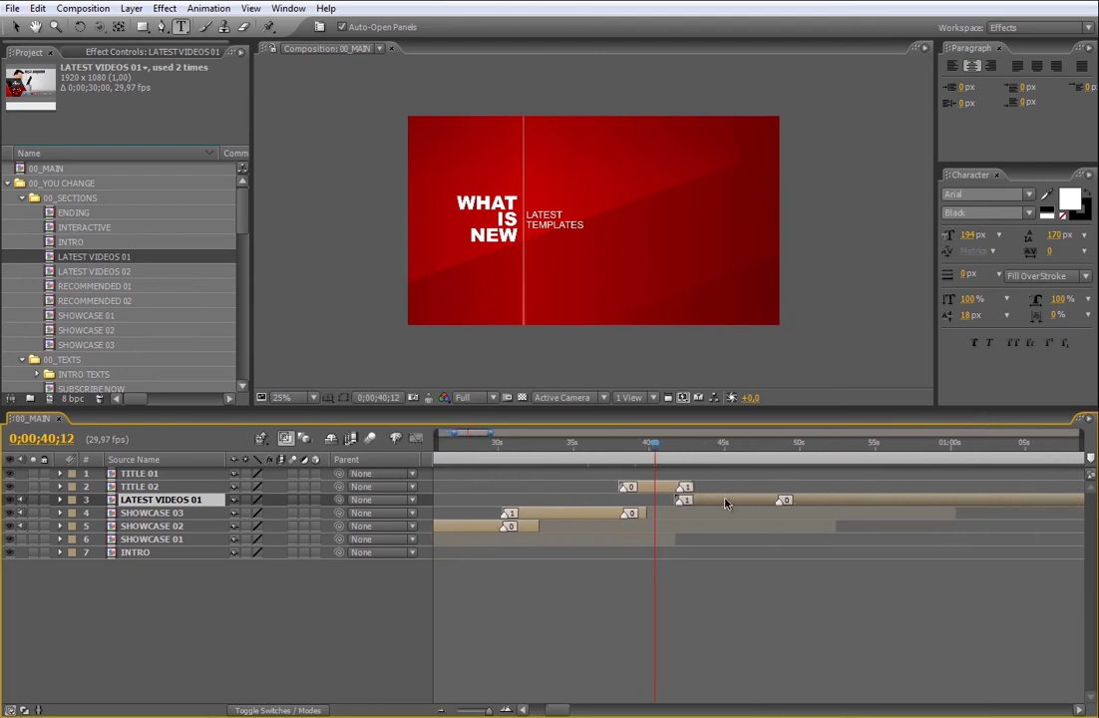
# Step: Add LATEST VIDEOS 02 above LATEST VIDEOS 01, aligning its start marker with the end marker of LATEST VIDEOS 01
pyautogui.click(90, 271)
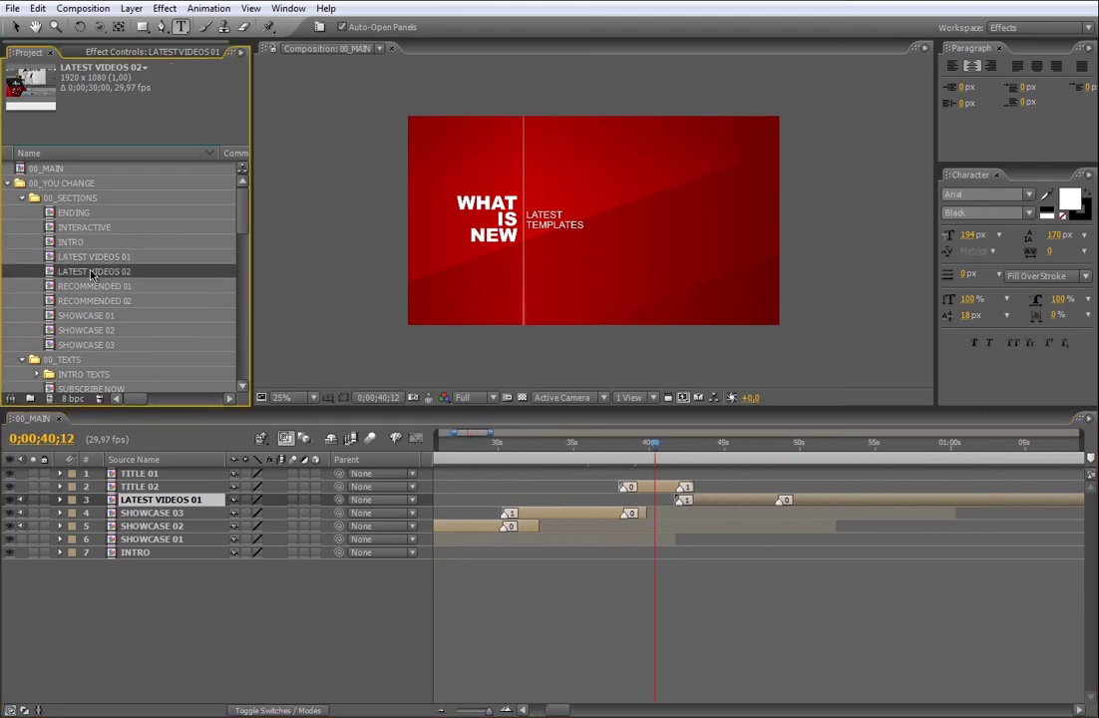
pyautogui.moveTo(806, 500); pyautogui.dragTo(811, 500)
pyautogui.moveTo(883, 500); pyautogui.dragTo(845, 500)
# Step: Split the LATEST VIDEOS 01 layer at 0;00;50;15 and delete the part after the split
pyautogui.click(807, 442)
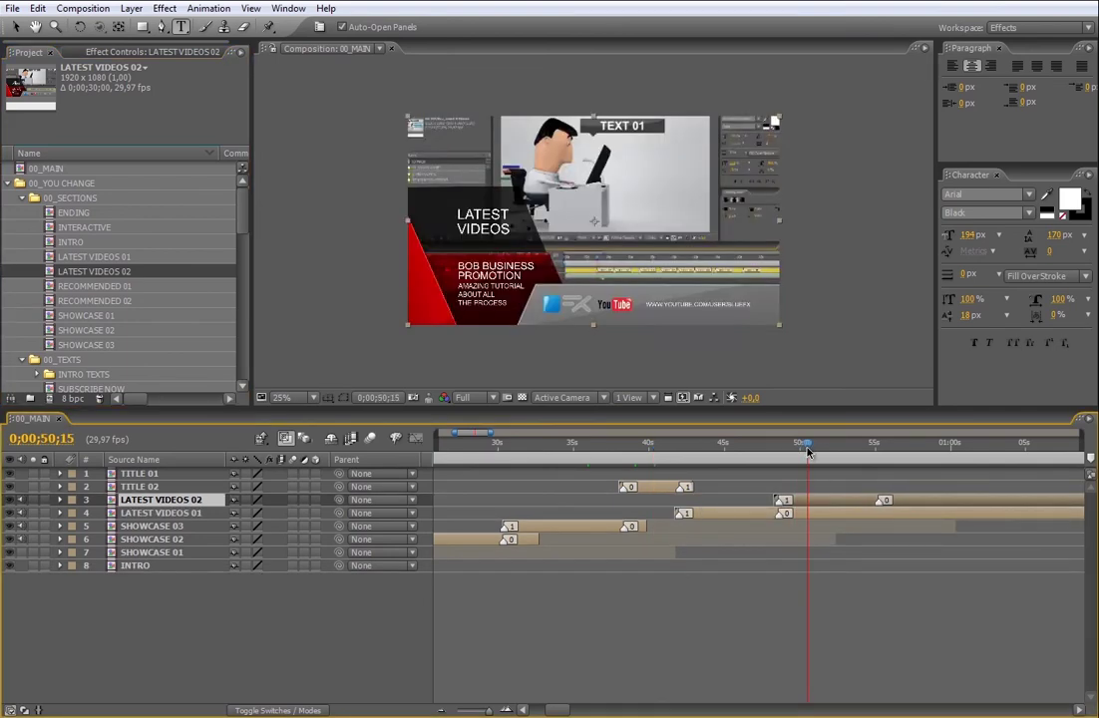
pyautogui.click(803, 512)
pyautogui.click(38, 8)
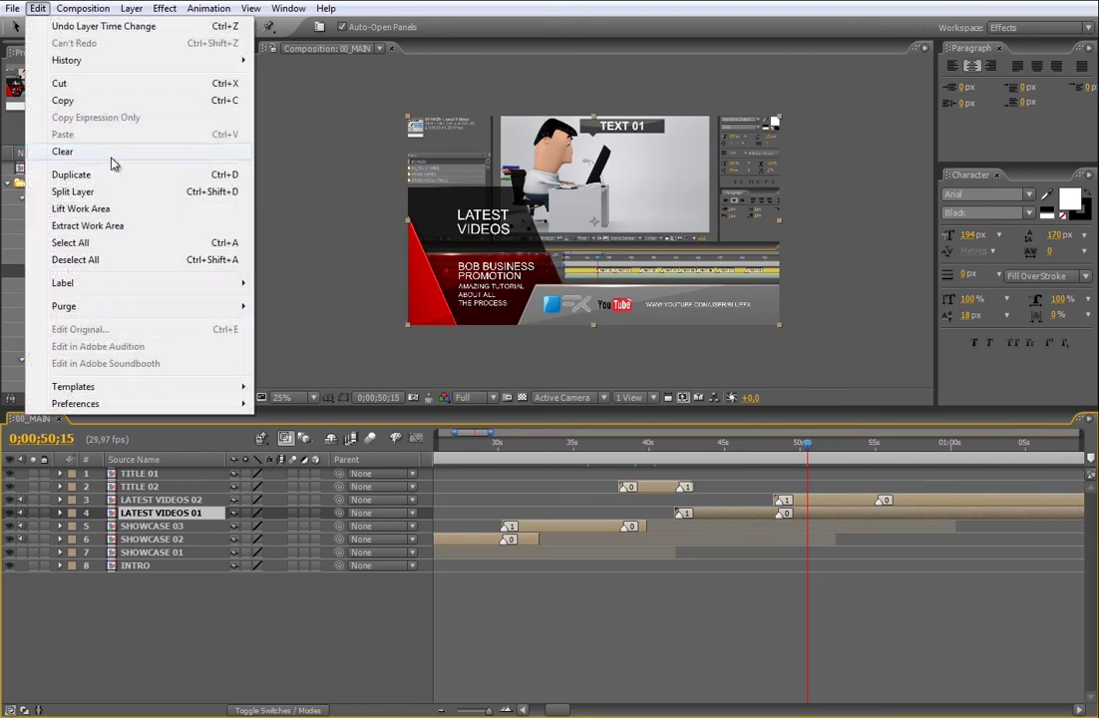
pyautogui.click(108, 188)
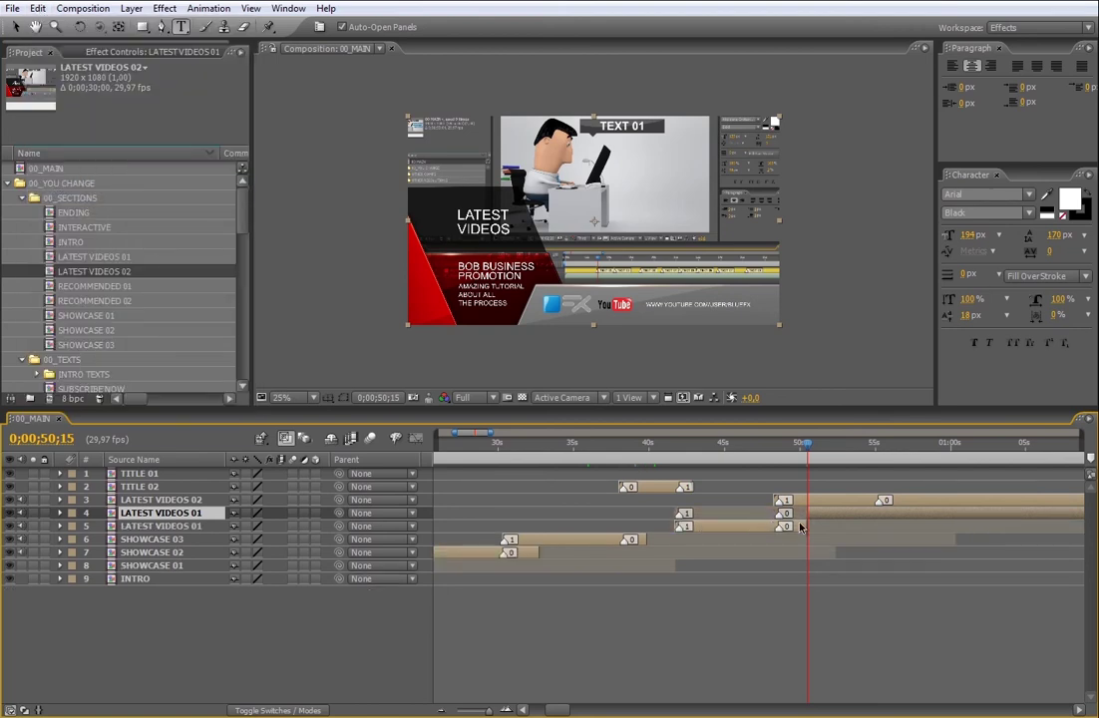
pyautogui.press('Delete')
# Step: Split the LATEST VIDEOS 02 layer at 0;00;56;10 and delete the part after the split
pyautogui.click(895, 442)
pyautogui.click(912, 502)
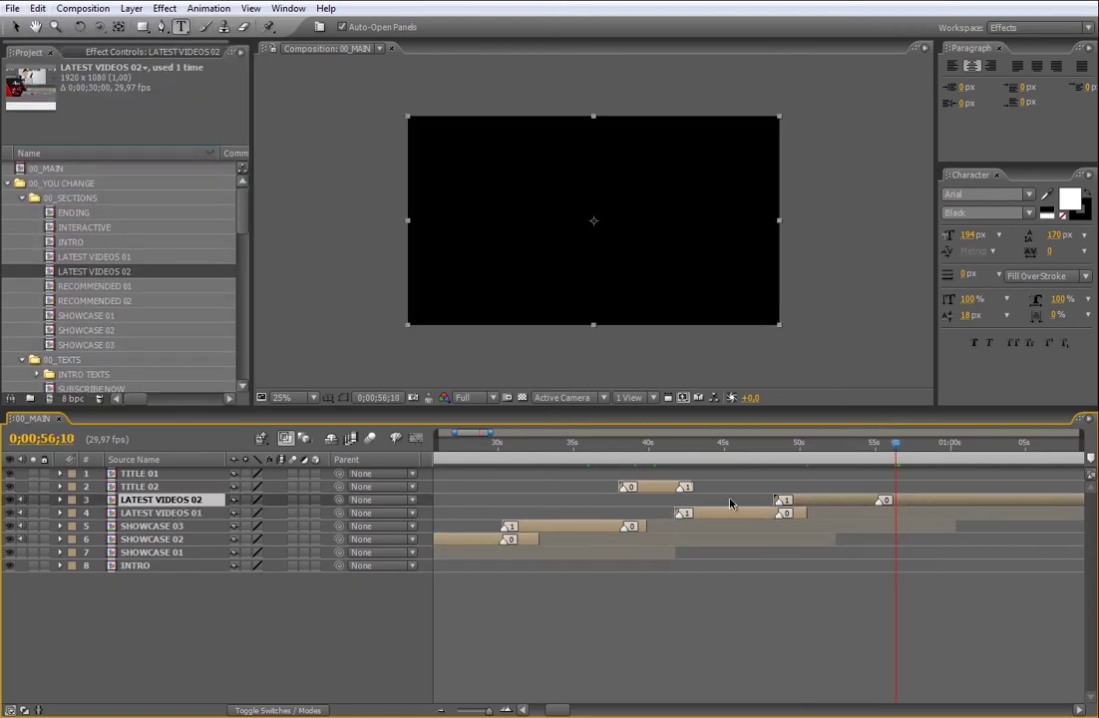
pyautogui.click(38, 8)
pyautogui.click(84, 193)
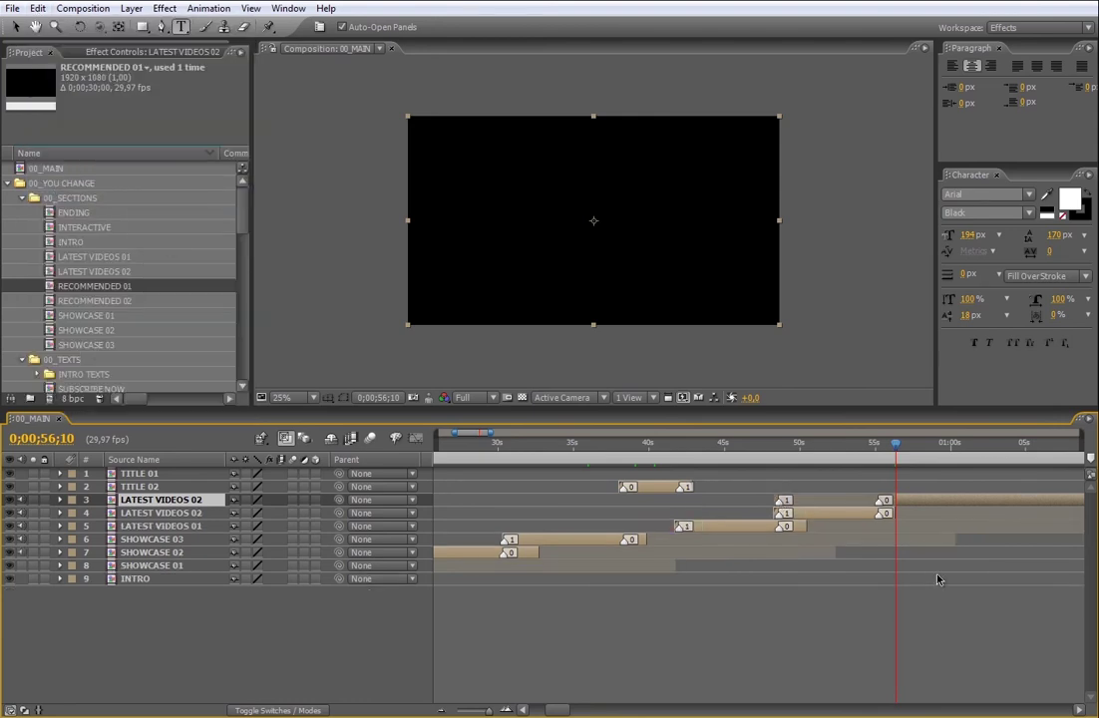
pyautogui.press('Delete')
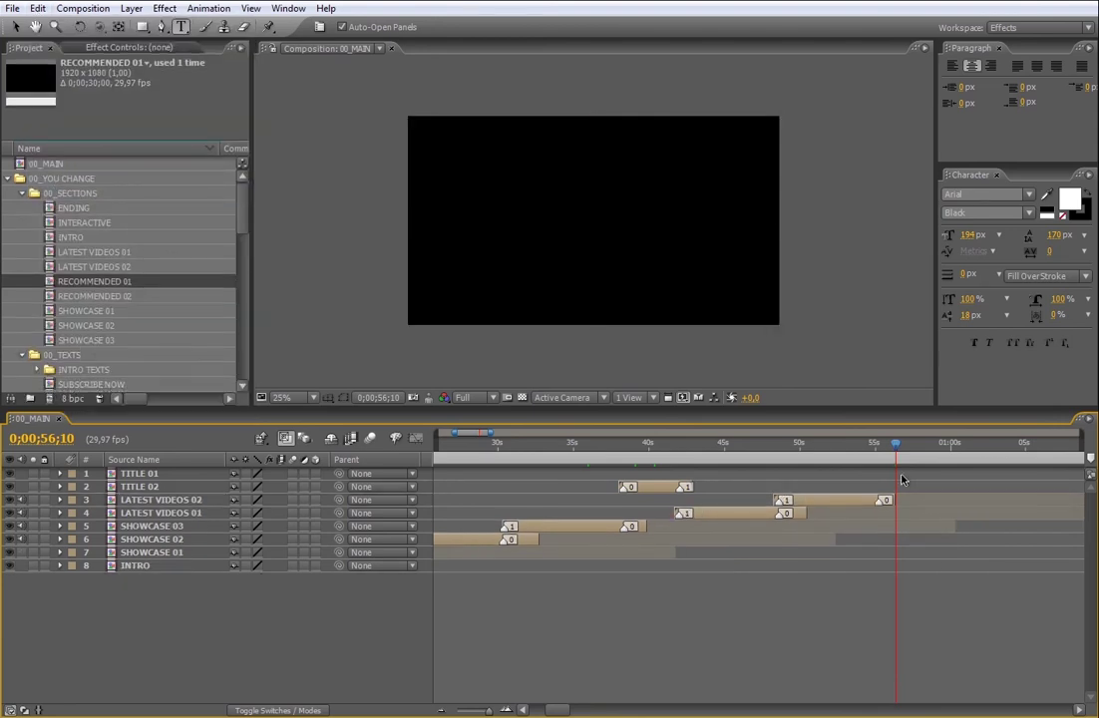
# Step: Open RECOMMENDED 01, and add TITLE 03 to 00_MAIN with its start marker at the end marker of LATEST VIDEOS 02
pyautogui.click(108, 284)
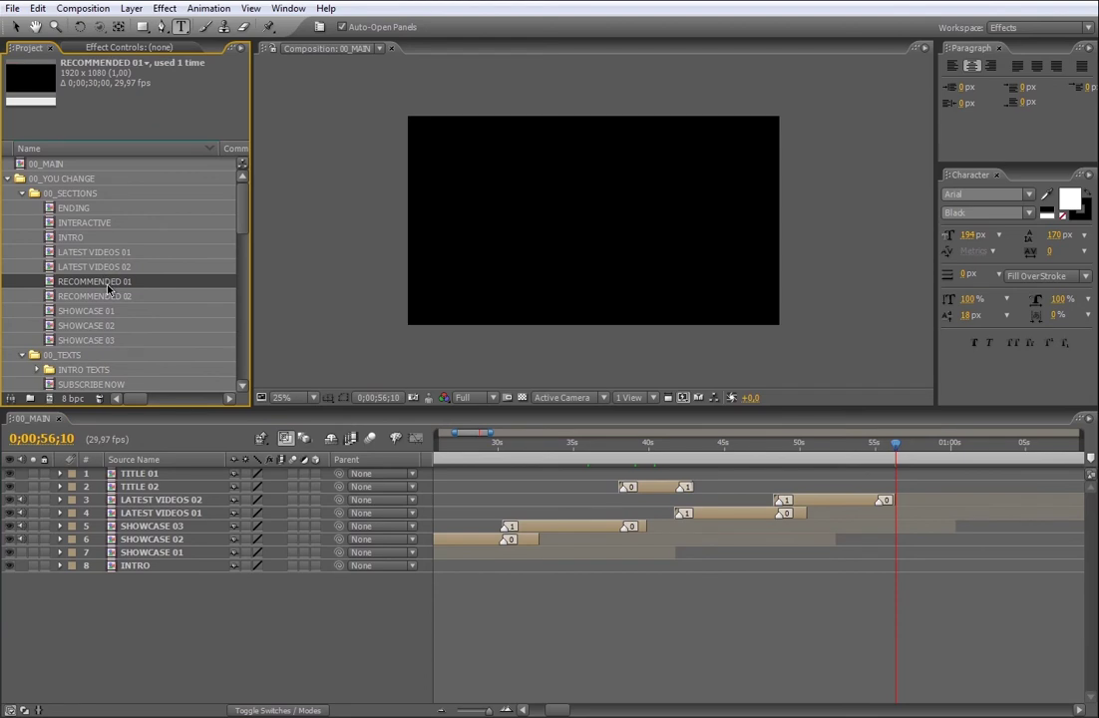
pyautogui.scroll(-5, 99, 270)
pyautogui.click(79, 253)
pyautogui.moveTo(768, 493); pyautogui.dragTo(877, 504)
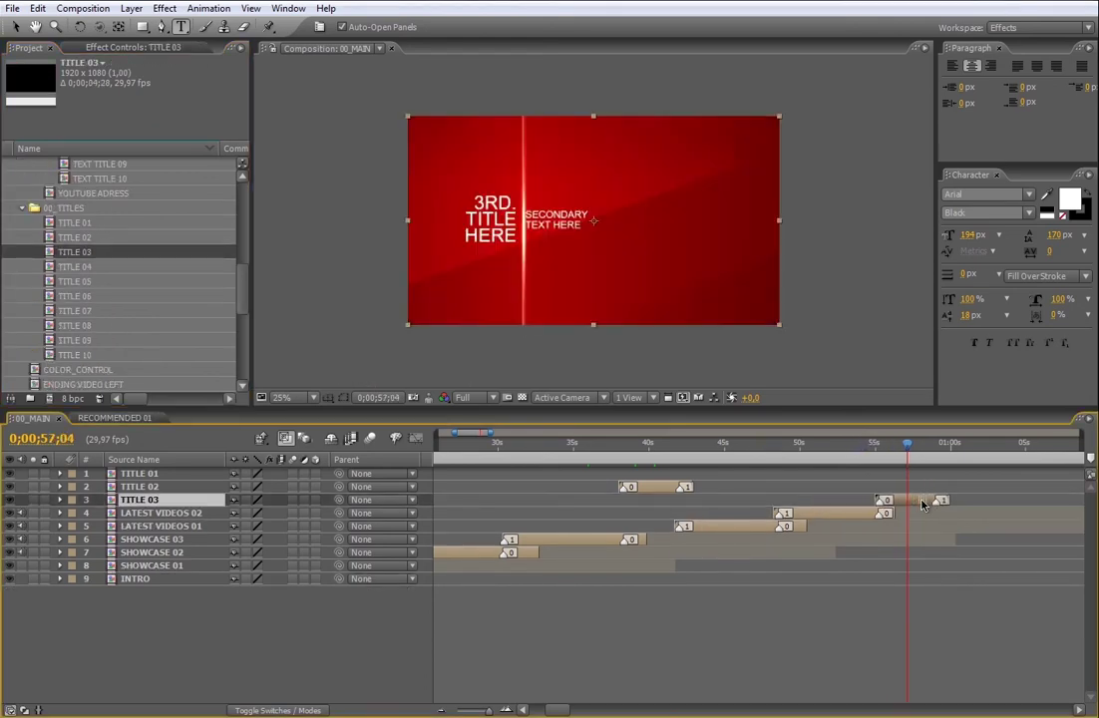
# Step: Open TEXT TITLE 03, replace its main title text with RECOMMENDED and set the font style to Black
pyautogui.moveTo(875, 461); pyautogui.dragTo(912, 466)
pyautogui.press('v')
pyautogui.moveTo(244, 275); pyautogui.dragTo(242, 243)
pyautogui.click(114, 210)
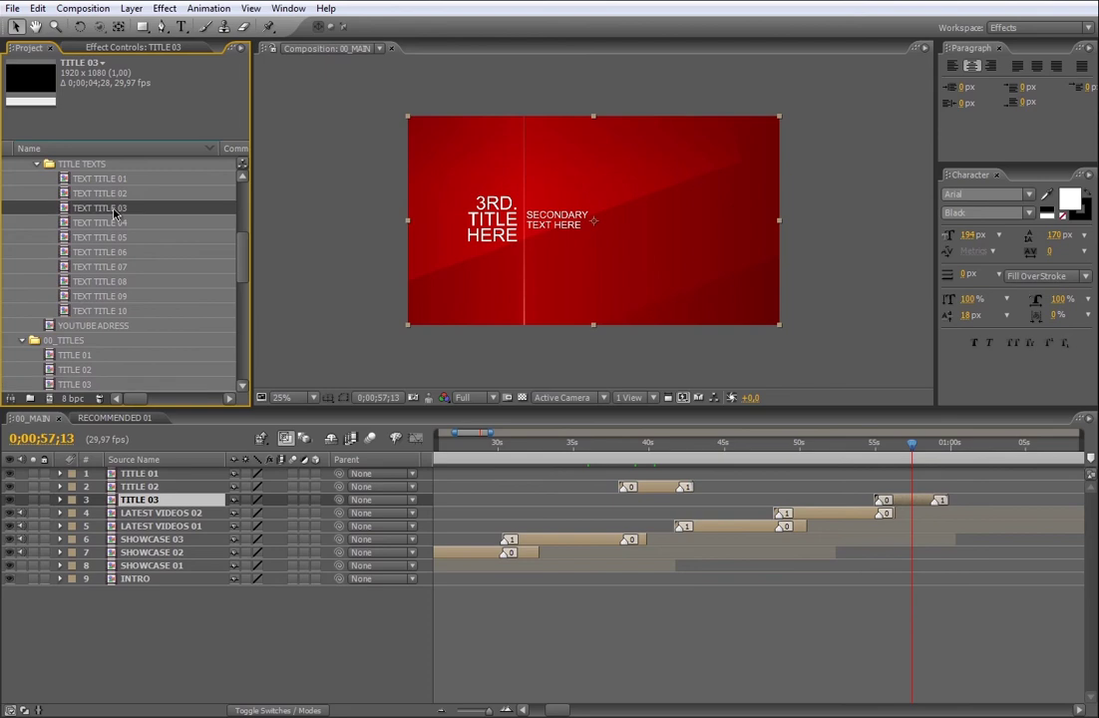
pyautogui.doubleClick(115, 210)
pyautogui.click(479, 488)
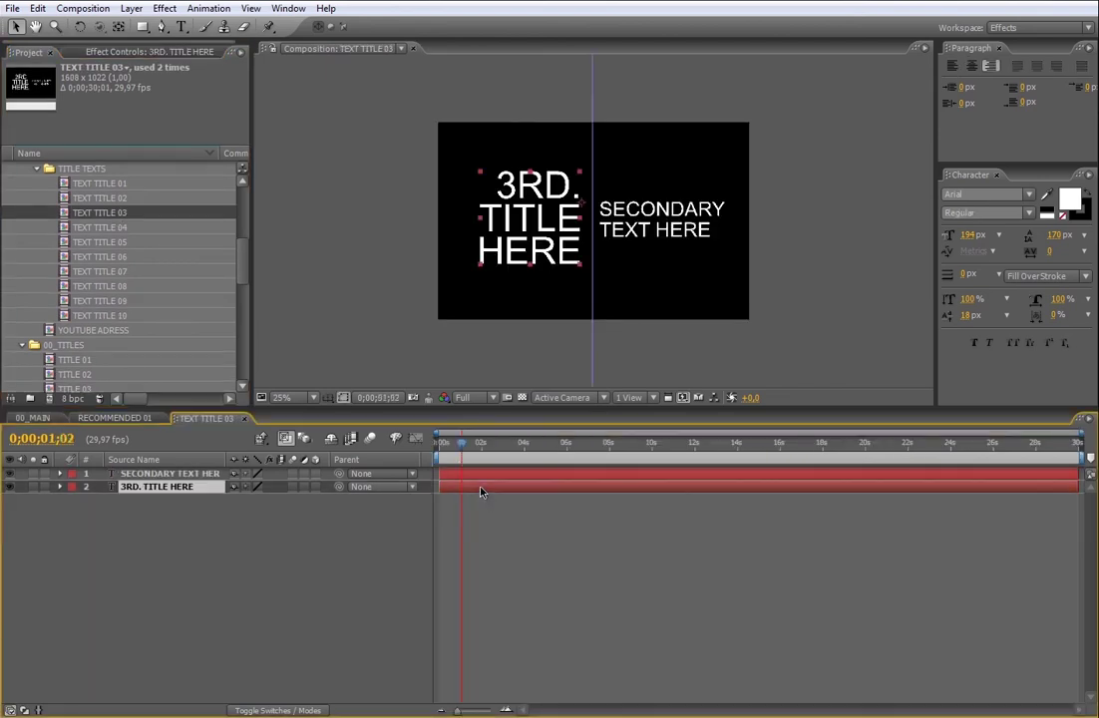
pyautogui.doubleClick(480, 490)
pyautogui.write('RECOMMENDED')
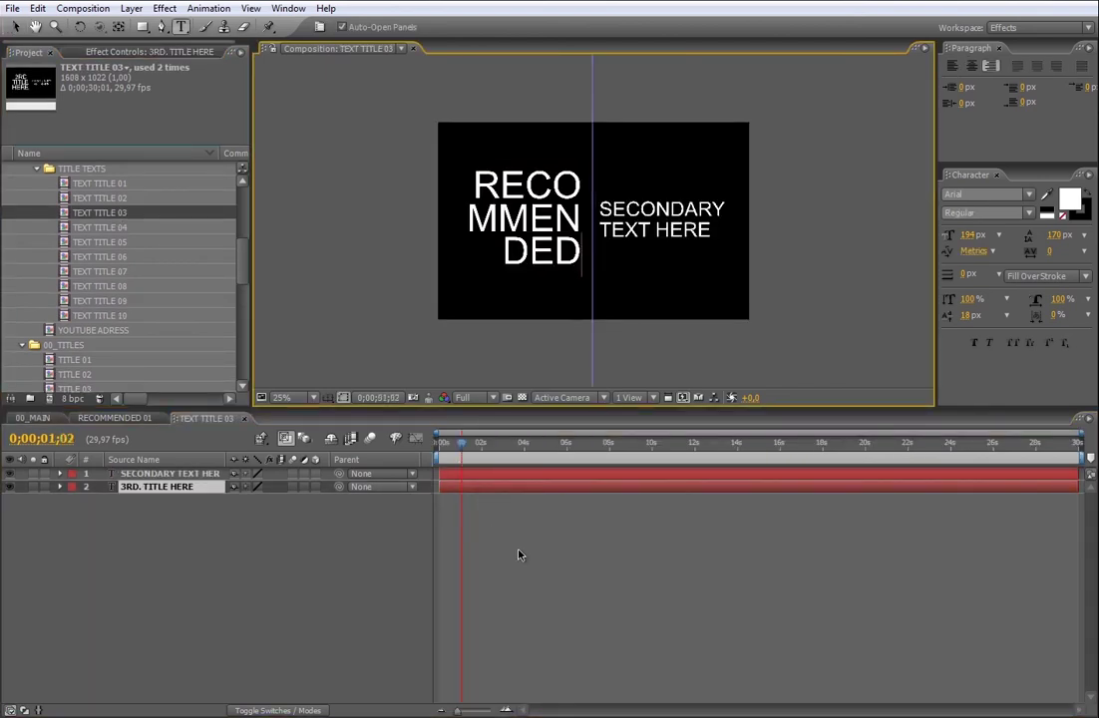
pyautogui.click(518, 551)
pyautogui.click(1029, 214)
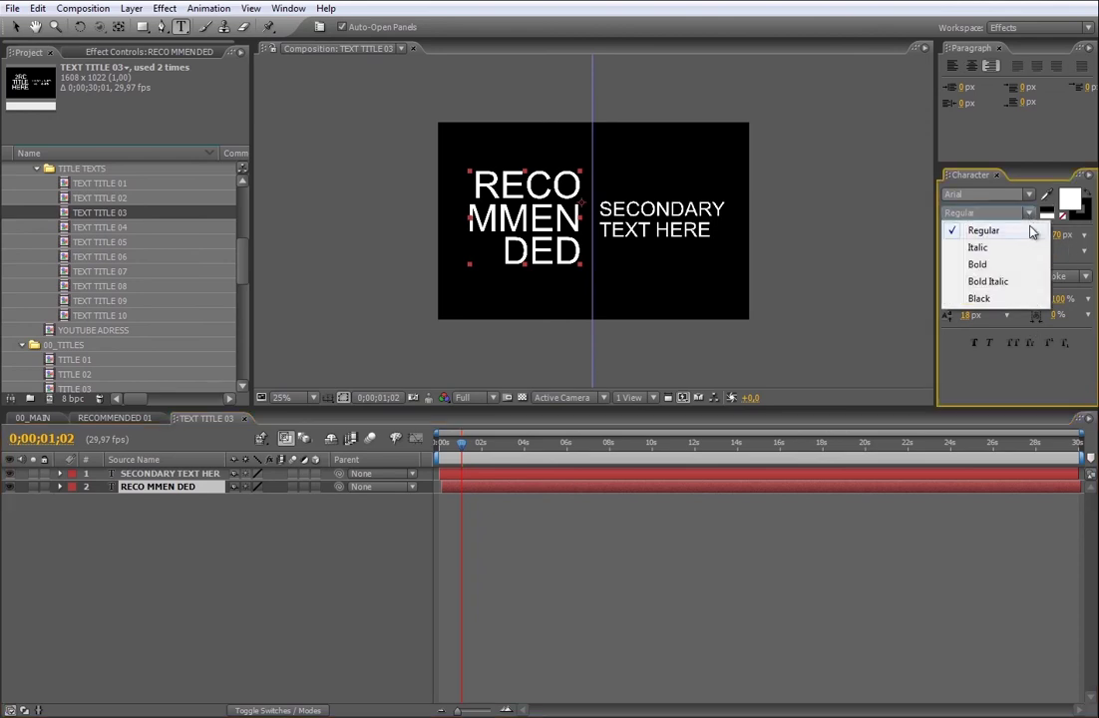
pyautogui.click(979, 298)
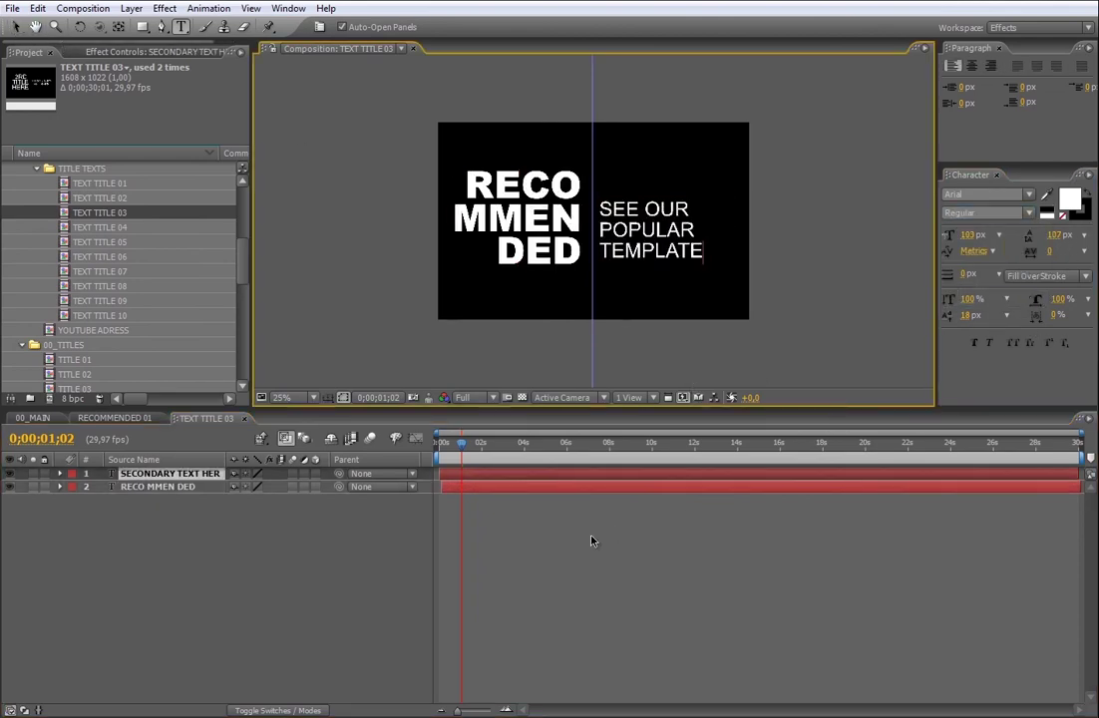
# Step: Change the secondary text in TEXT TITLE 03 to SEE OUR POPULAR TEMPLATE, shift it slightly up, and close the composition
pyautogui.click(591, 540)
pyautogui.click(16, 27)
pyautogui.moveTo(638, 231); pyautogui.dragTo(638, 223)
pyautogui.press('Return')
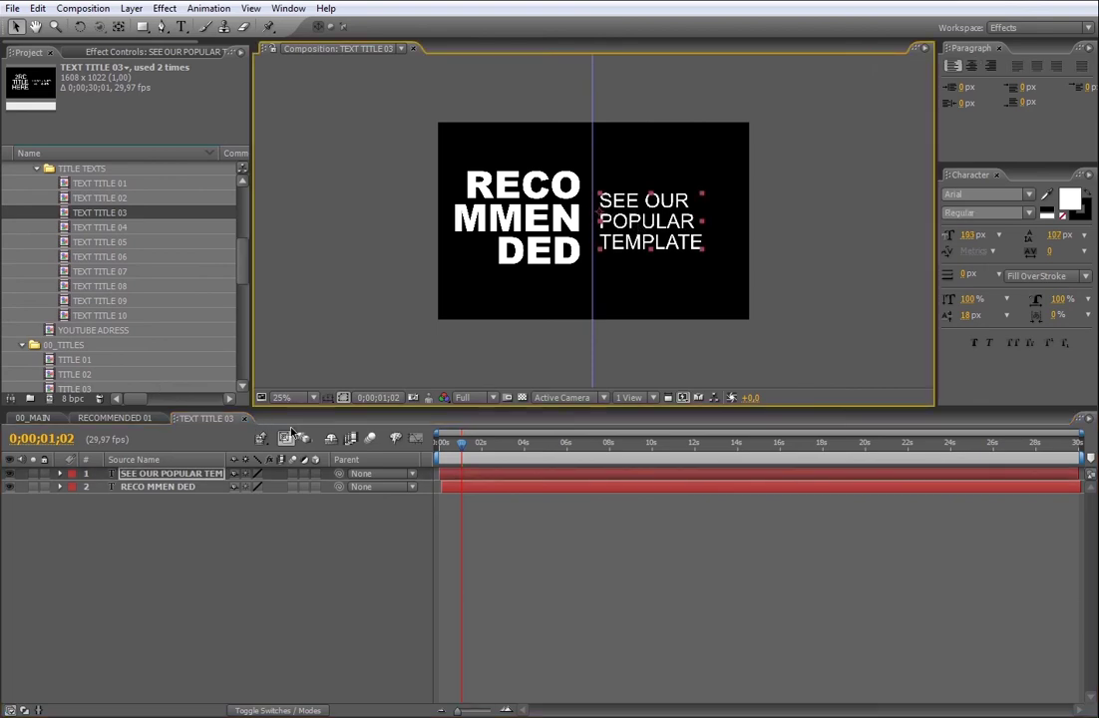
pyautogui.click(243, 418)
pyautogui.moveTo(877, 449); pyautogui.dragTo(906, 449)
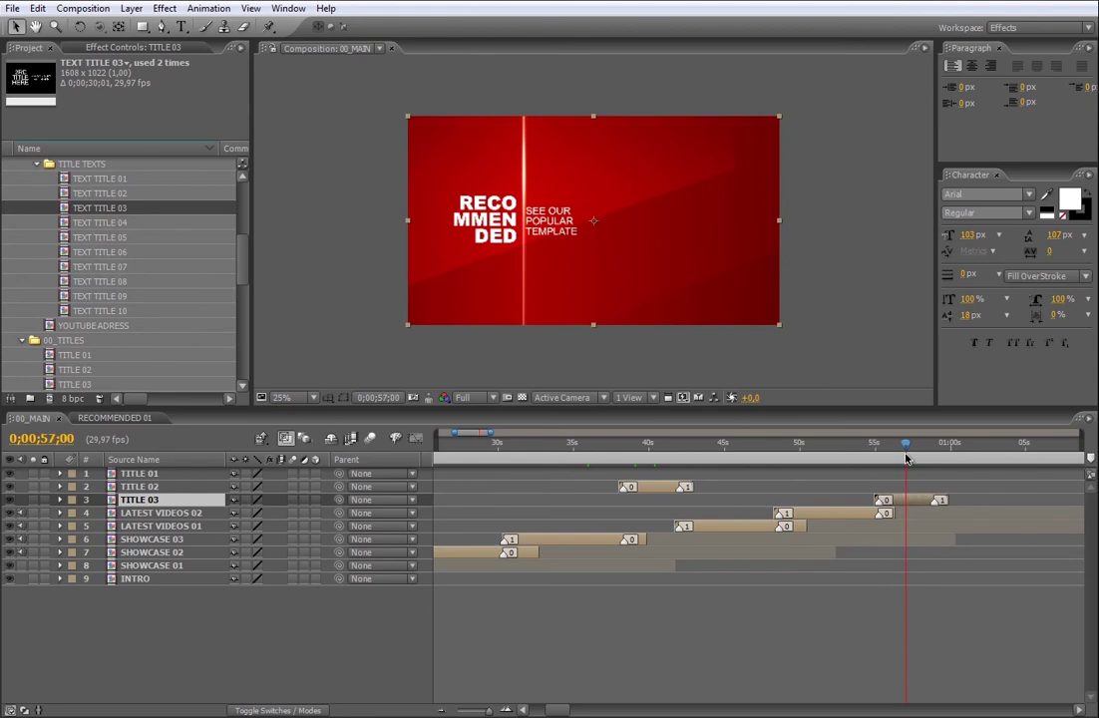
# Step: Add RECOMMENDED 01 to 00_MAIN below TITLE 03, aligning its start marker with the end marker of TITLE 03
pyautogui.moveTo(249, 265); pyautogui.dragTo(248, 214)
pyautogui.click(109, 267)
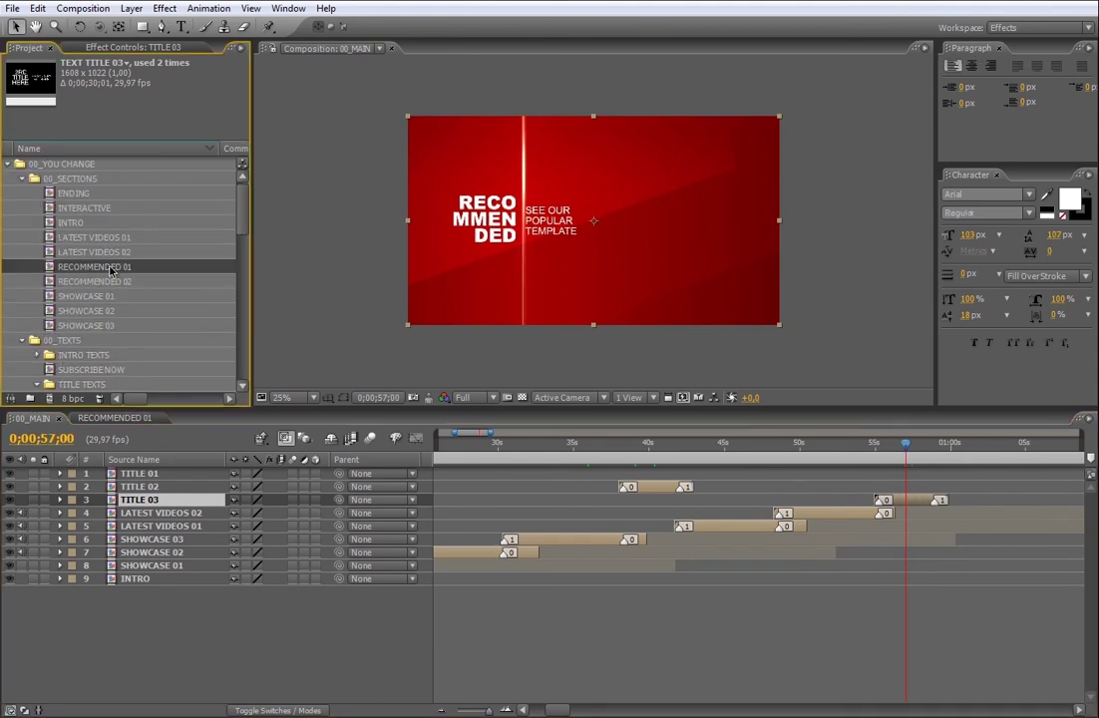
pyautogui.moveTo(113, 274); pyautogui.dragTo(932, 514)
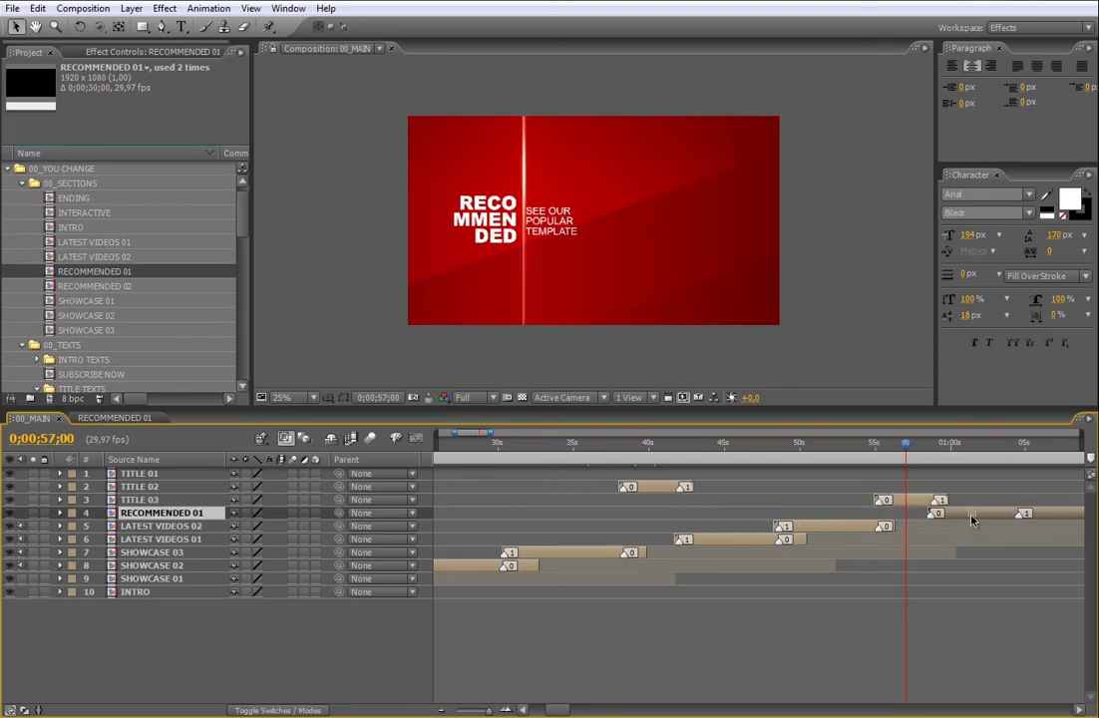
pyautogui.moveTo(905, 444); pyautogui.dragTo(976, 463)
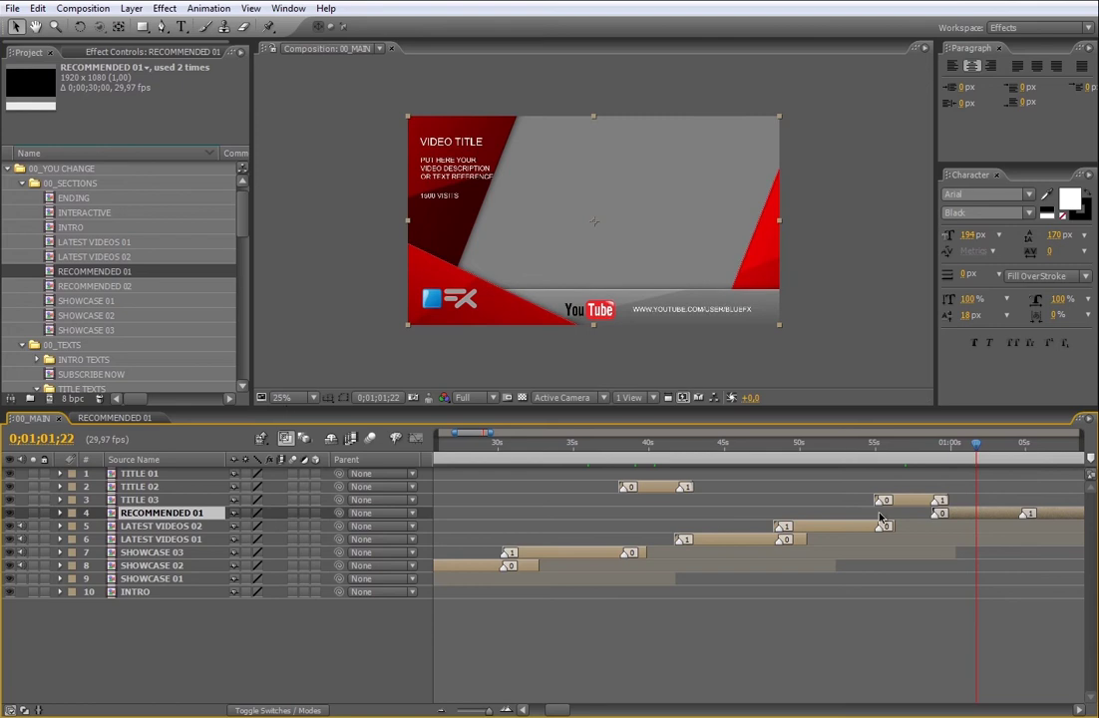
# Step: Open RECOMMENDED 01 and replace the Gray Solid 3 placeholder with footage 06
pyautogui.doubleClick(975, 516)
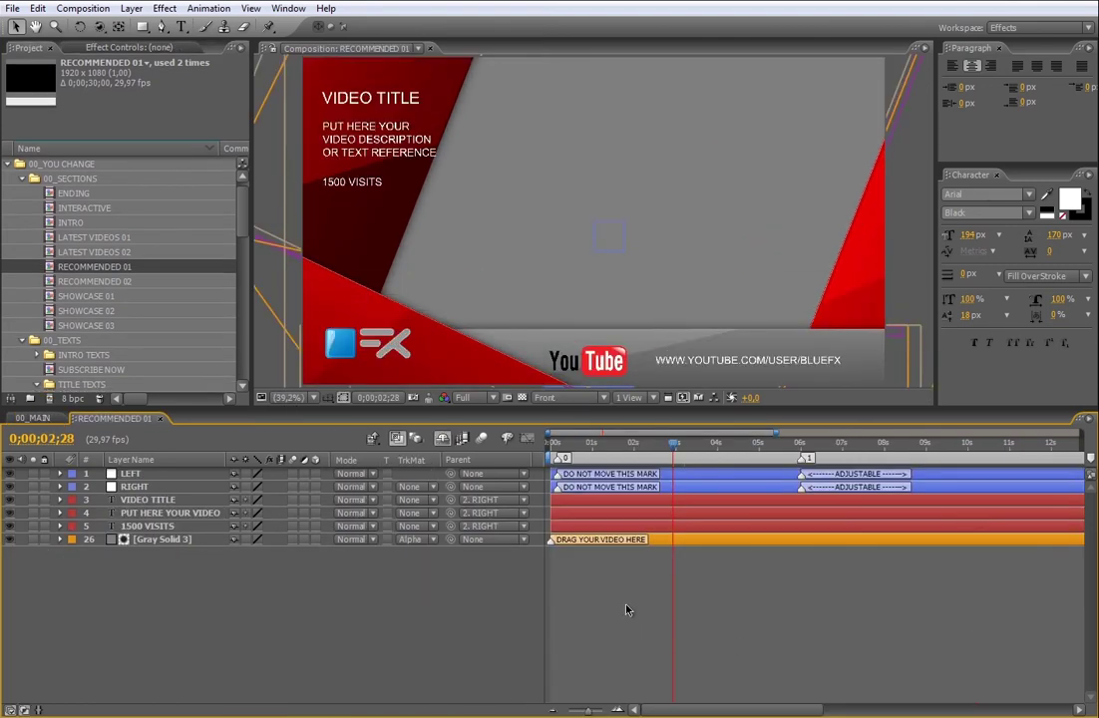
pyautogui.click(691, 544)
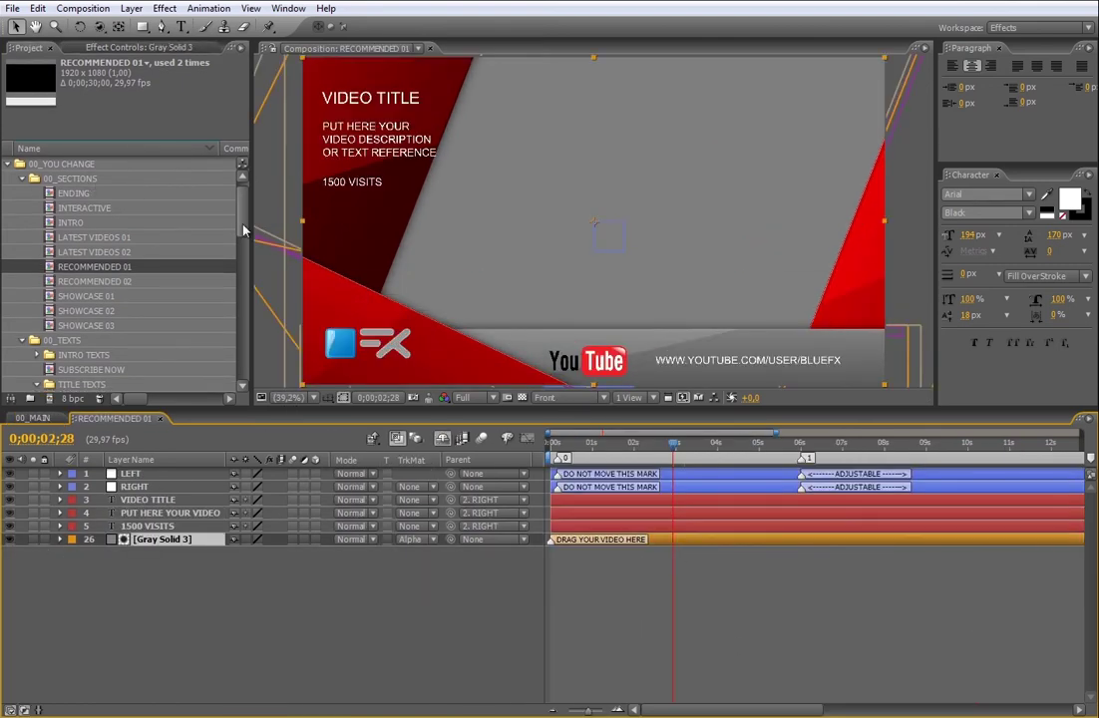
pyautogui.scroll(-10, 229, 331)
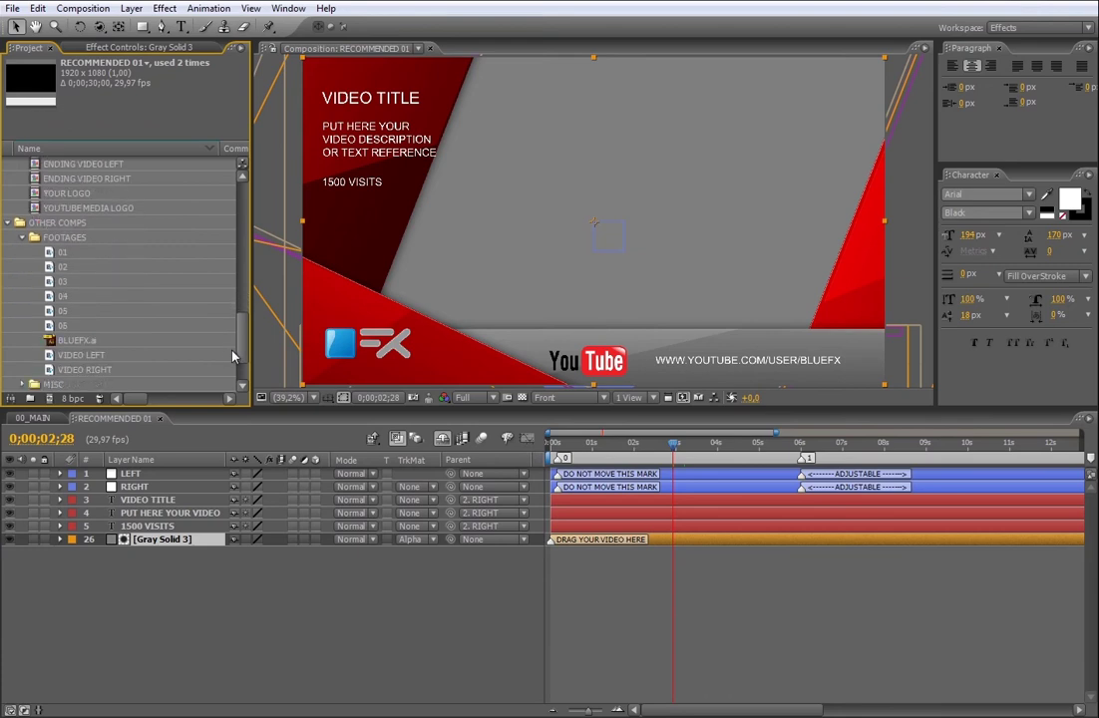
pyautogui.click(63, 312)
pyautogui.click(63, 325)
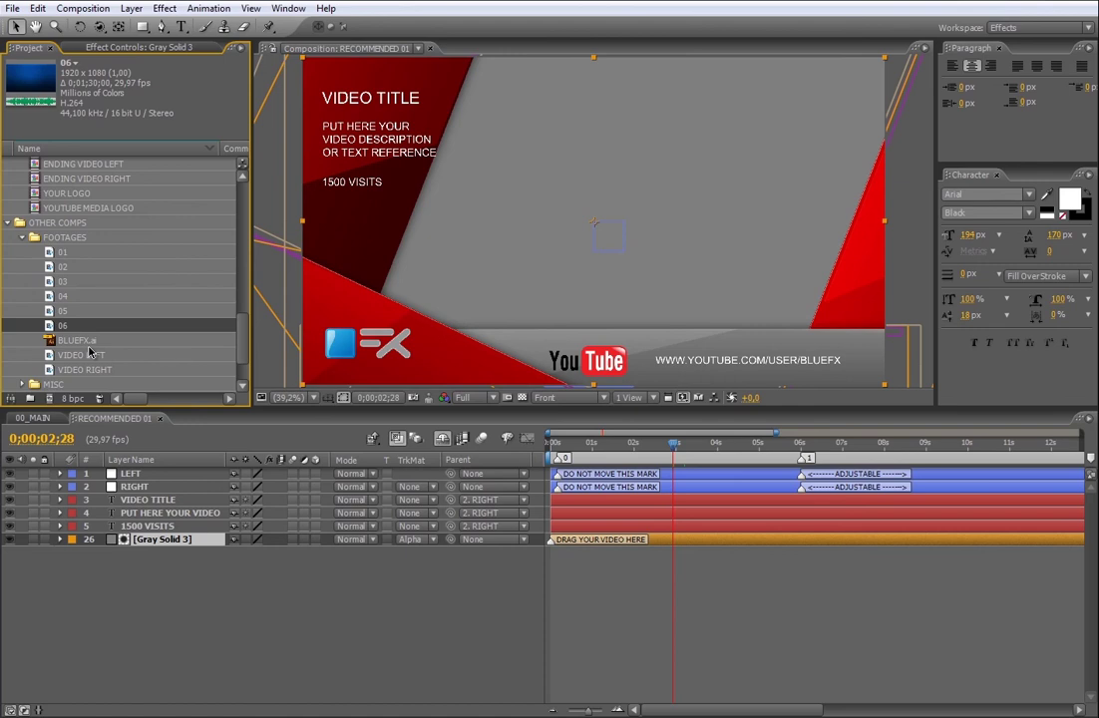
pyautogui.moveTo(63, 329); pyautogui.dragTo(698, 539)
# Step: Slide the footage 06 layer earlier in time so that a later part of the clip plays in RECOMMENDED 01
pyautogui.moveTo(706, 452)
pyautogui.mouseDown()
pyautogui.moveTo(765, 458)
pyautogui.moveTo(724, 458)
pyautogui.mouseUp()
pyautogui.moveTo(1051, 537)
pyautogui.mouseDown()
pyautogui.moveTo(644, 547)
pyautogui.moveTo(554, 565)
pyautogui.mouseUp()
pyautogui.moveTo(1061, 539); pyautogui.dragTo(955, 539)
pyautogui.moveTo(646, 445)
pyautogui.mouseDown()
pyautogui.moveTo(557, 445)
pyautogui.moveTo(705, 468)
pyautogui.mouseUp()
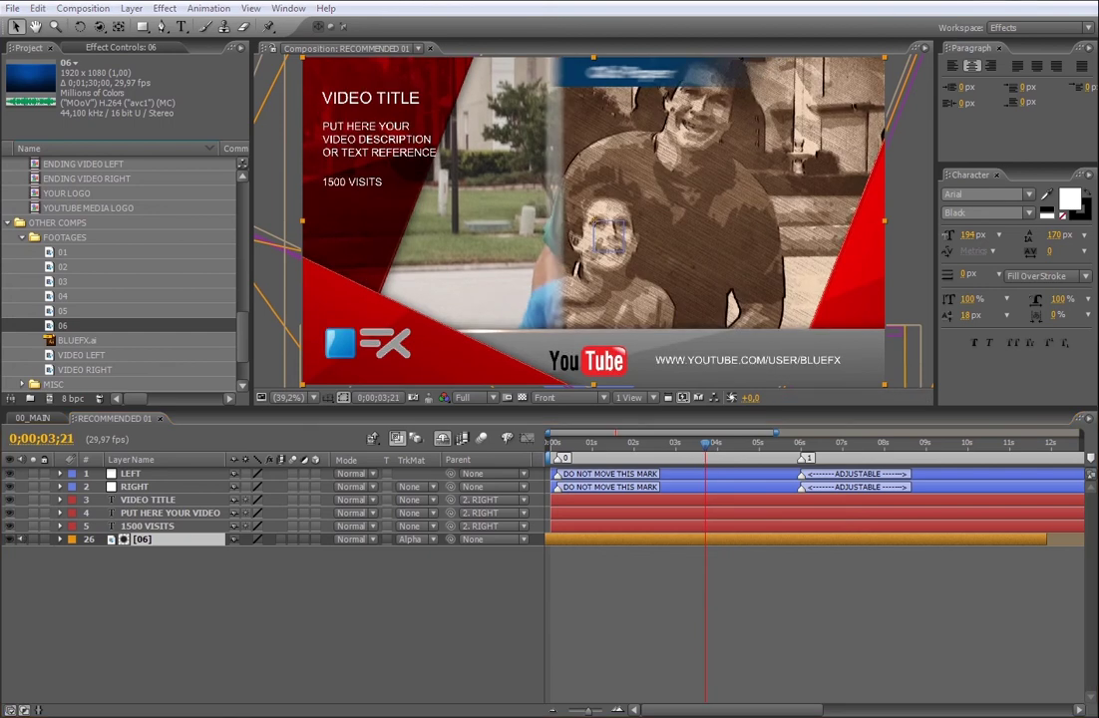
# Step: Replace the VIDEO TITLE text in RECOMMENDED 01 with COLORIZER
pyautogui.click(690, 503)
pyautogui.hotkey('ctrl', 't')
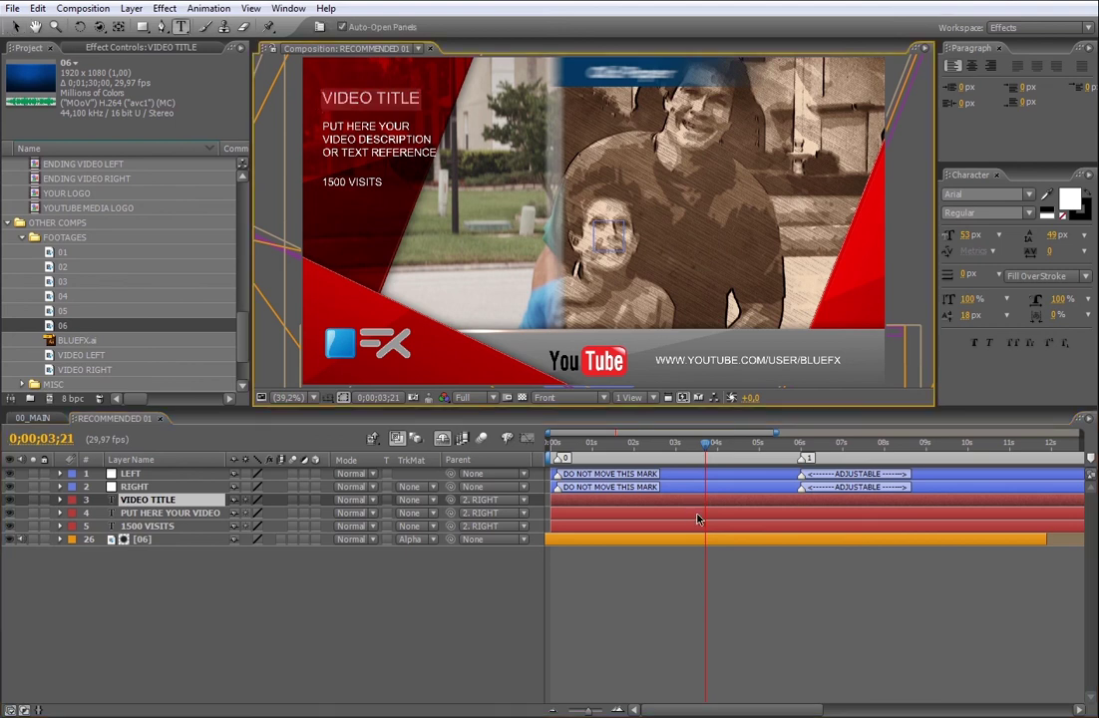
pyautogui.write('COLORIZER')
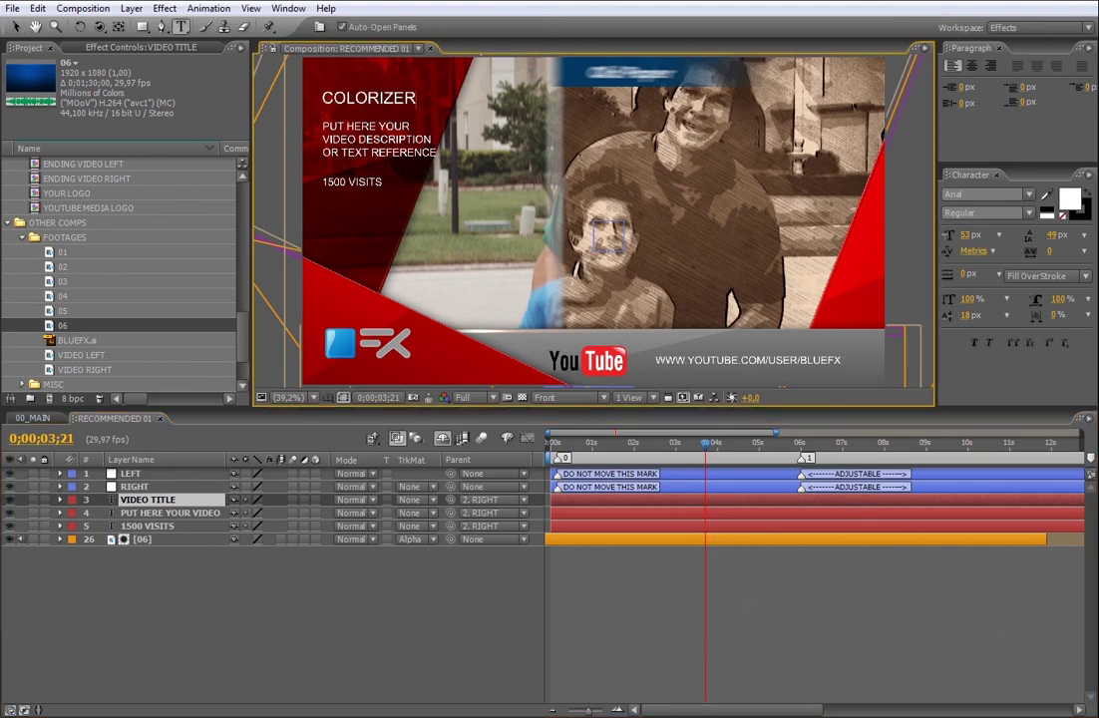
pyautogui.press('Escape')
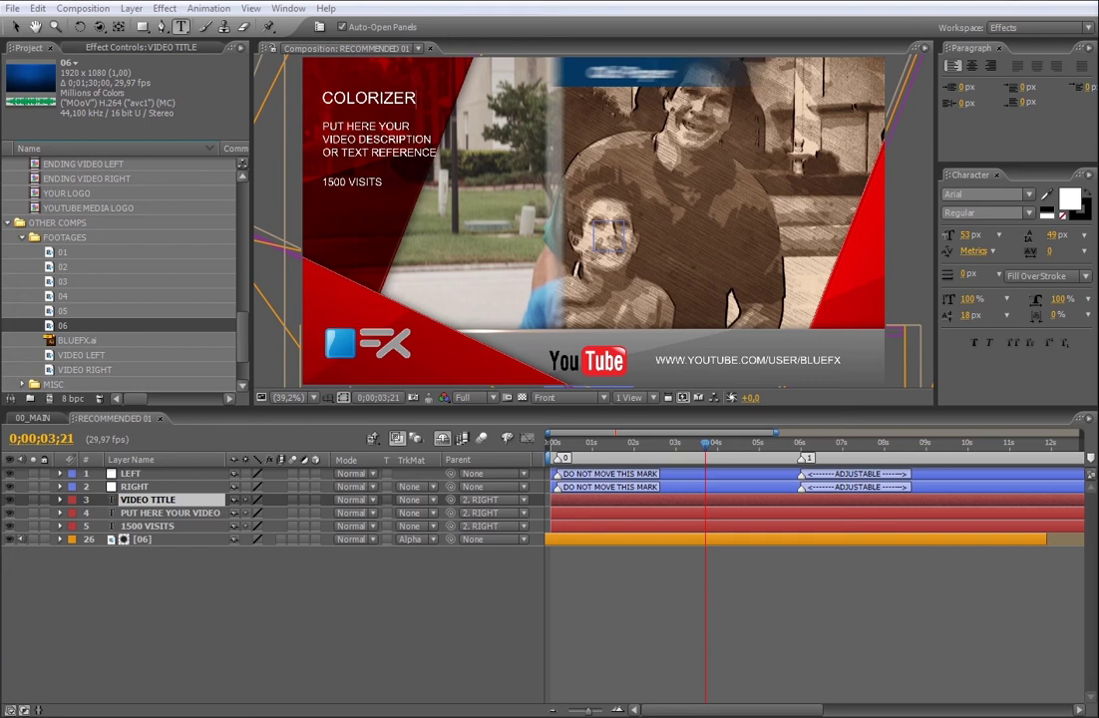
# Step: Replace the video description with MAKE YOUR VIDEOS LOOKS LIKE BLOCKBUSTERS, putting BLOCKBUSTERS on its own line
pyautogui.click(696, 516)
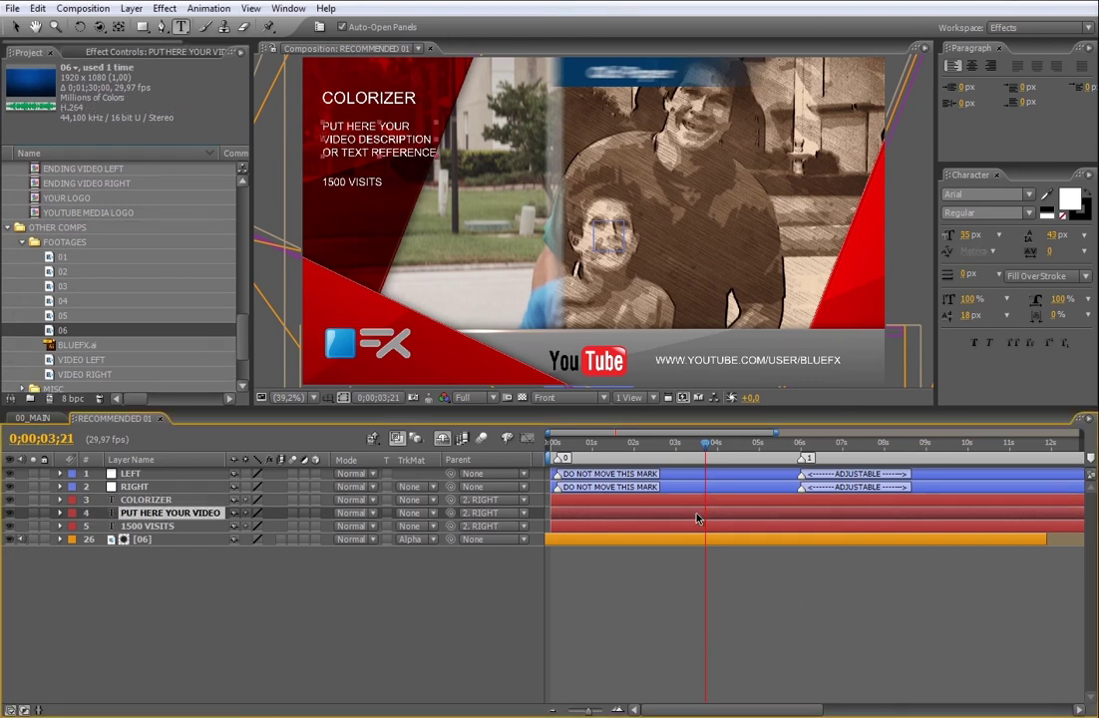
pyautogui.click(392, 150)
pyautogui.hotkey('ctrl', 'a')
pyautogui.write('MAKE YOUR VIDEOS LOOKS LIKE BLOCKBUSTERS')
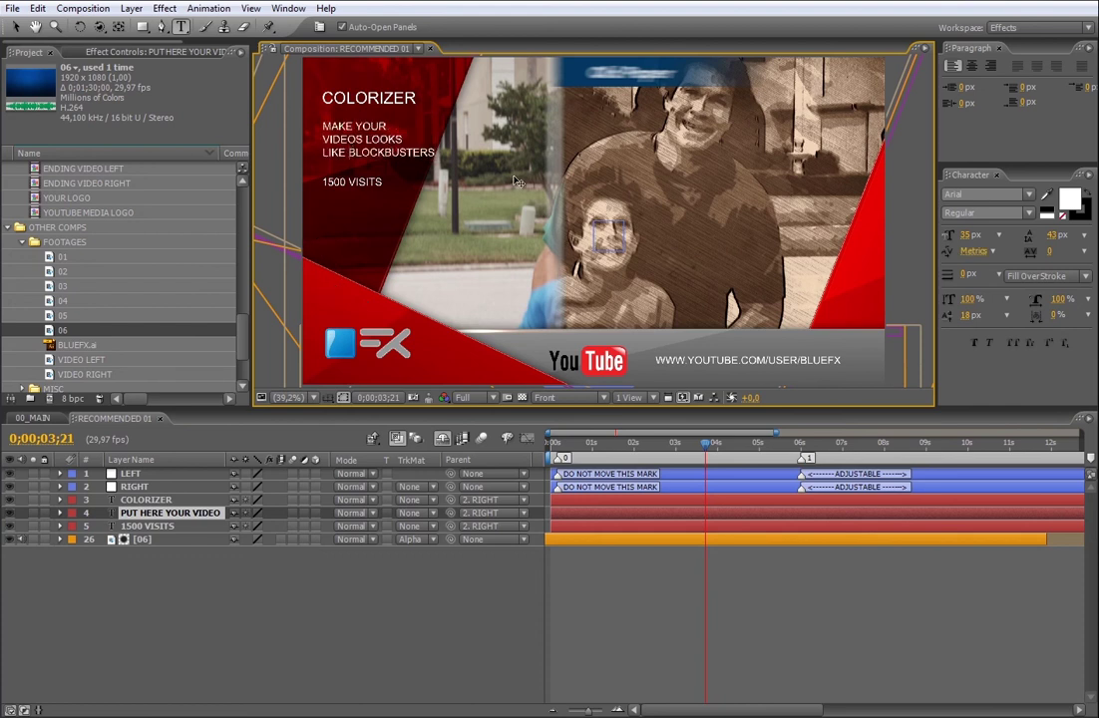
pyautogui.click(15, 26)
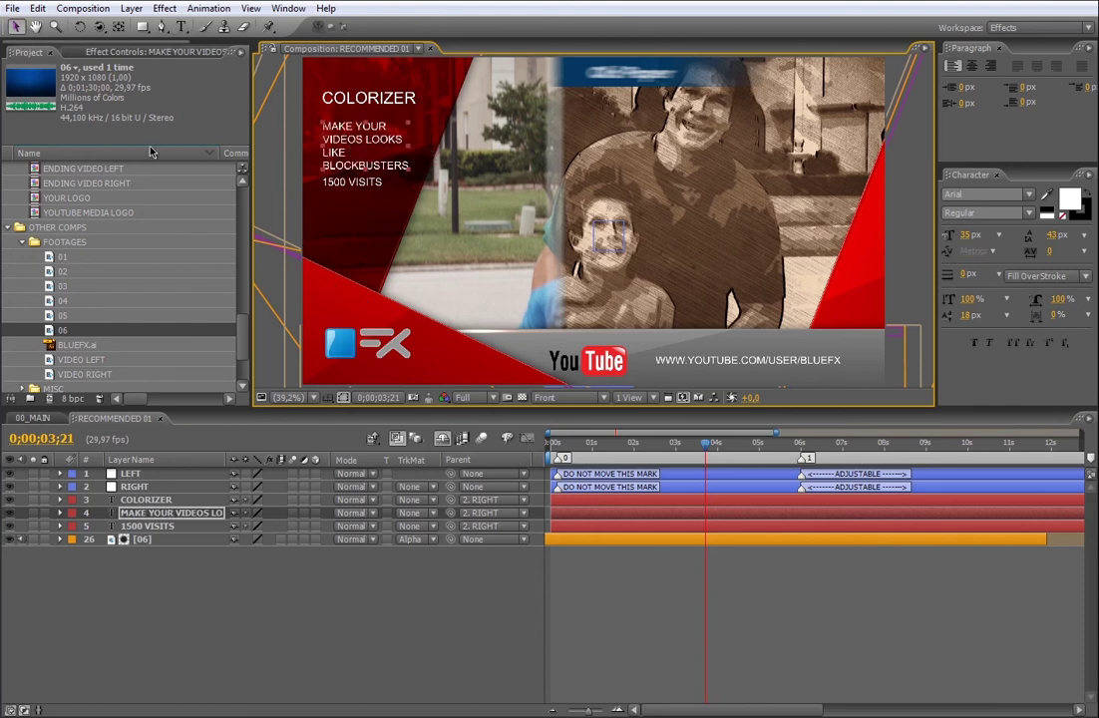
# Step: Hide the 1500 VISITS text layer and close the RECOMMENDED 01 composition
pyautogui.click(666, 527)
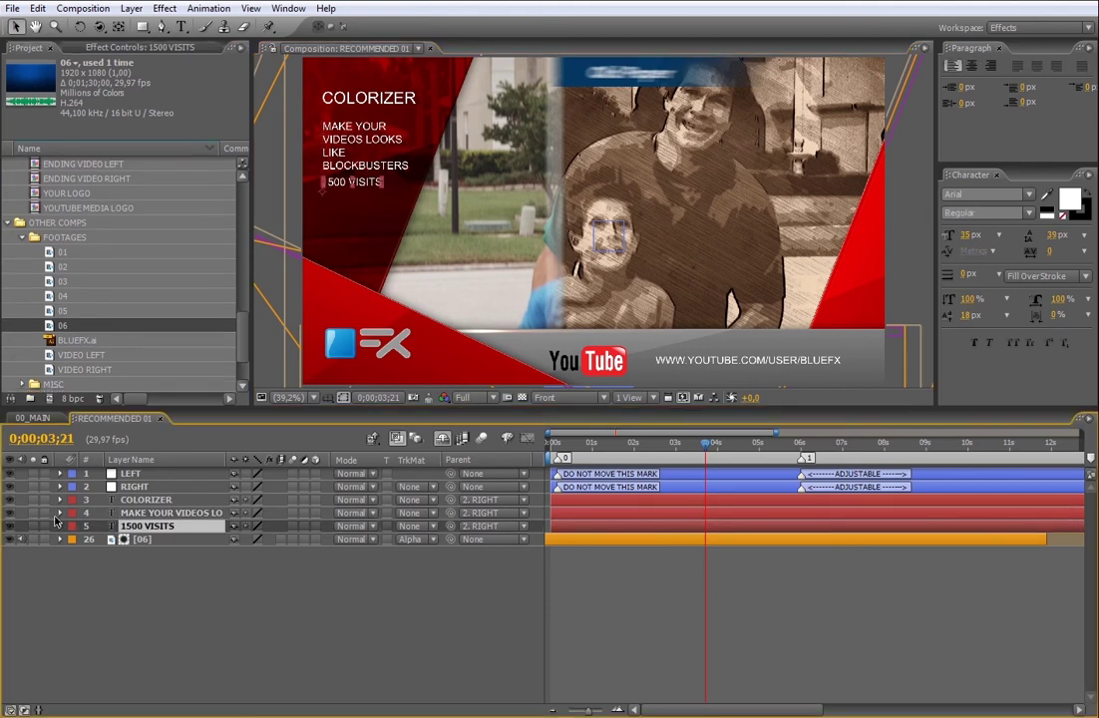
pyautogui.click(11, 525)
pyautogui.click(208, 610)
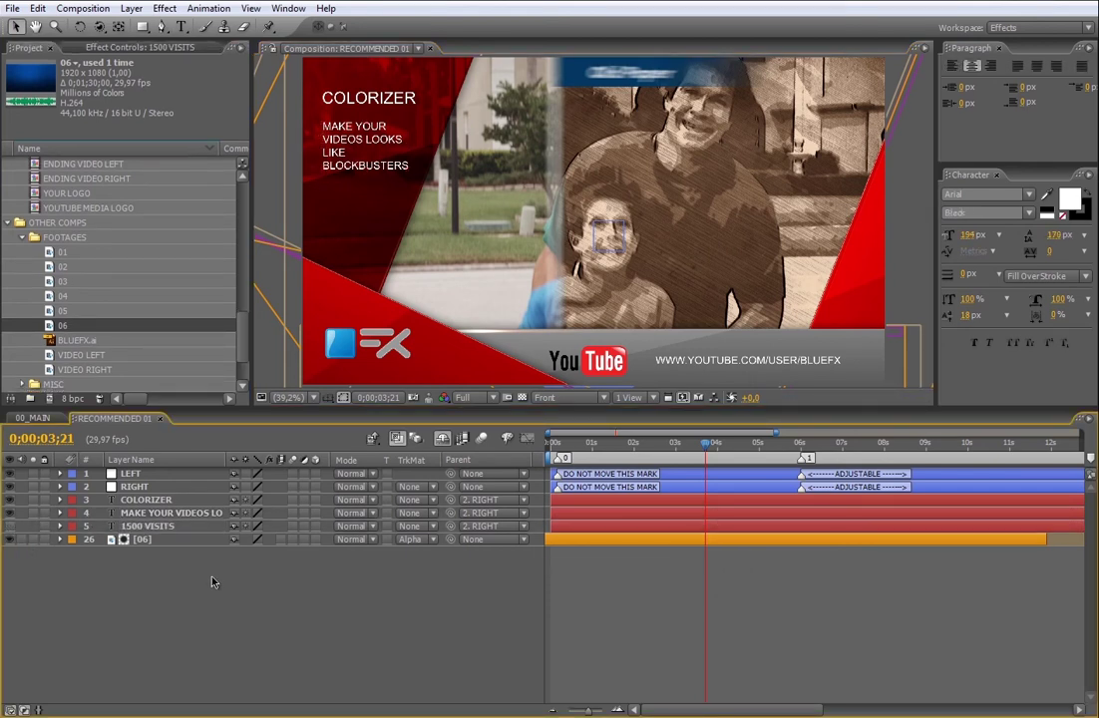
pyautogui.click(160, 419)
# Step: Split the RECOMMENDED 01 layer in 00_MAIN at 0;01;05;27 and delete the part after the split
pyautogui.moveTo(944, 453); pyautogui.dragTo(1039, 470)
pyautogui.click(37, 8)
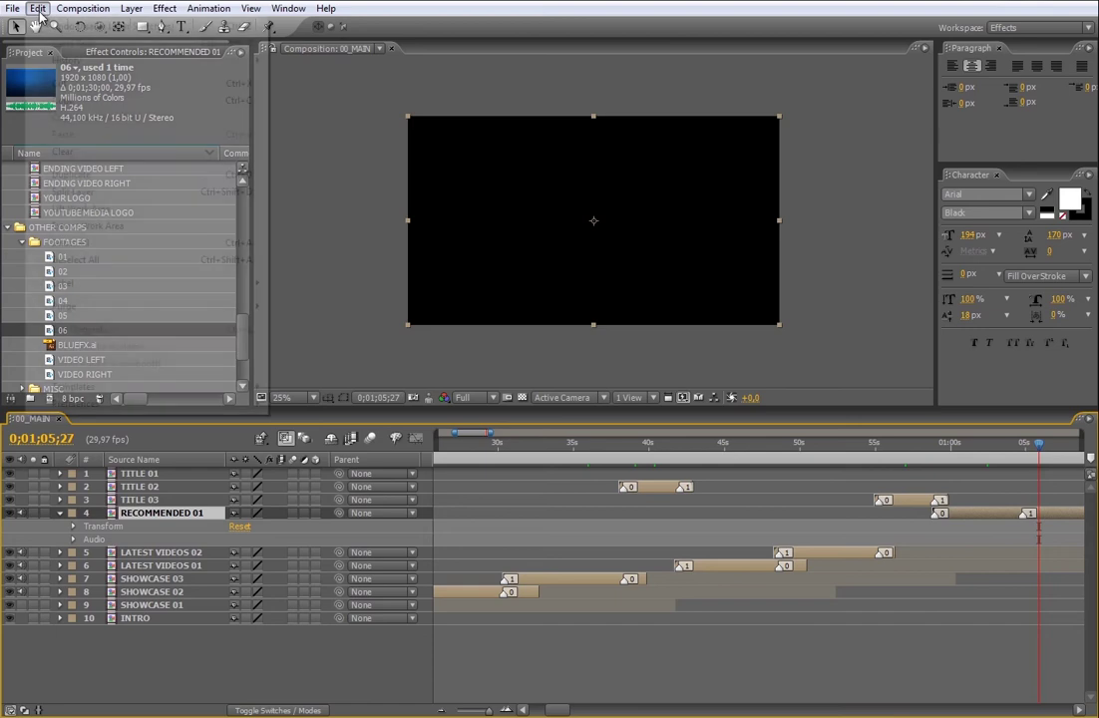
pyautogui.click(81, 193)
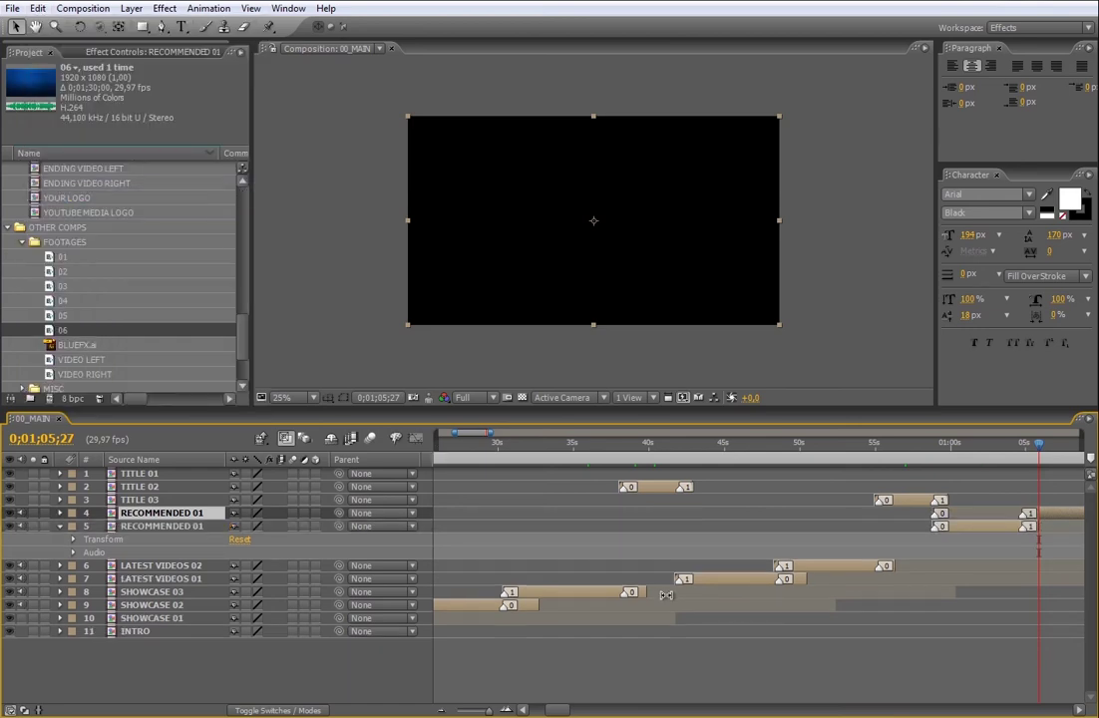
pyautogui.press('Delete')
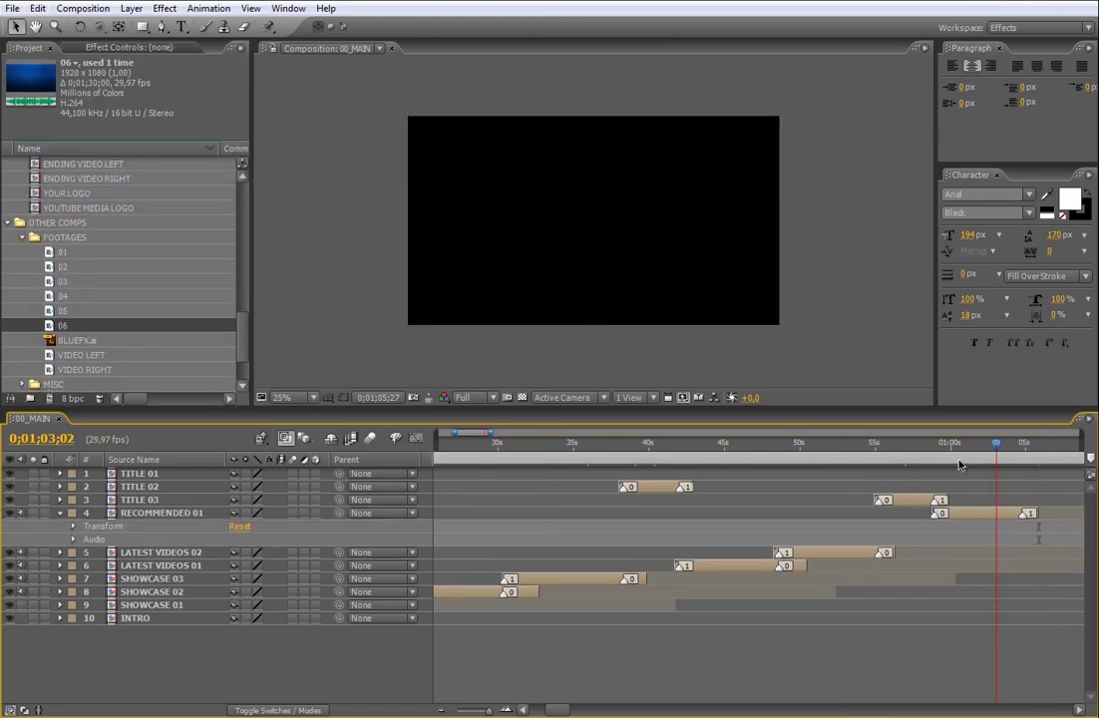
pyautogui.click(885, 468)
pyautogui.moveTo(888, 468); pyautogui.dragTo(1019, 489)
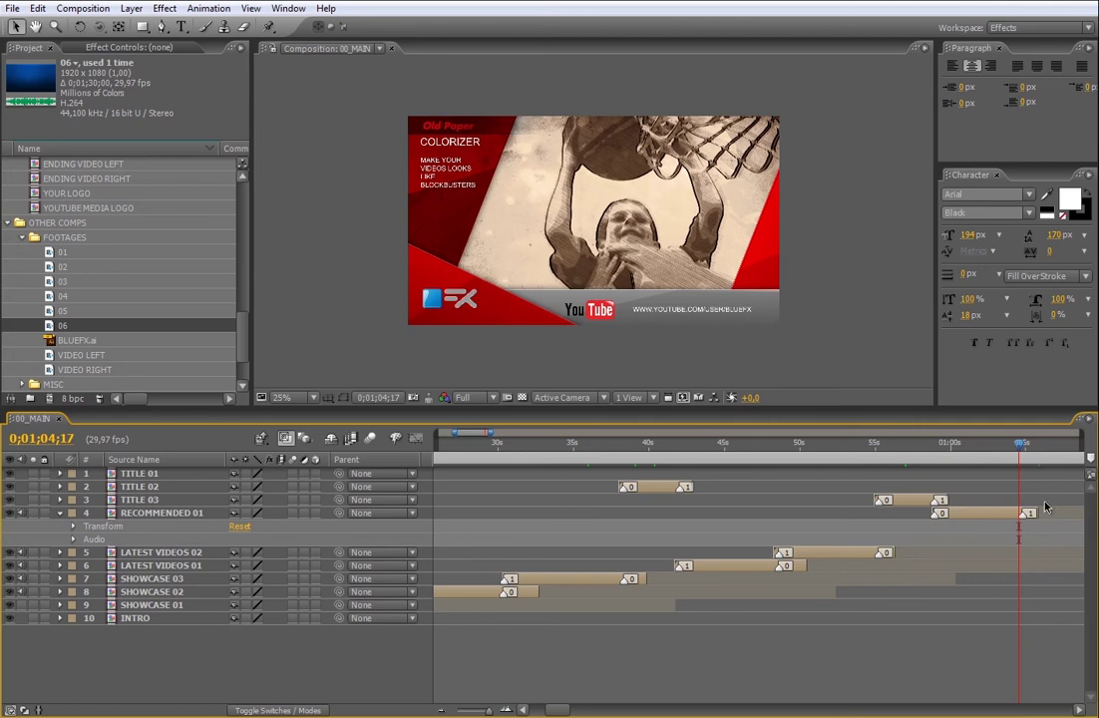
# Step: Add ENDING to 00_MAIN above RECOMMENDED 01, aligning its start marker with the end marker of RECOMMENDED 01, and preview the transition
pyautogui.scroll(10, 245, 204)
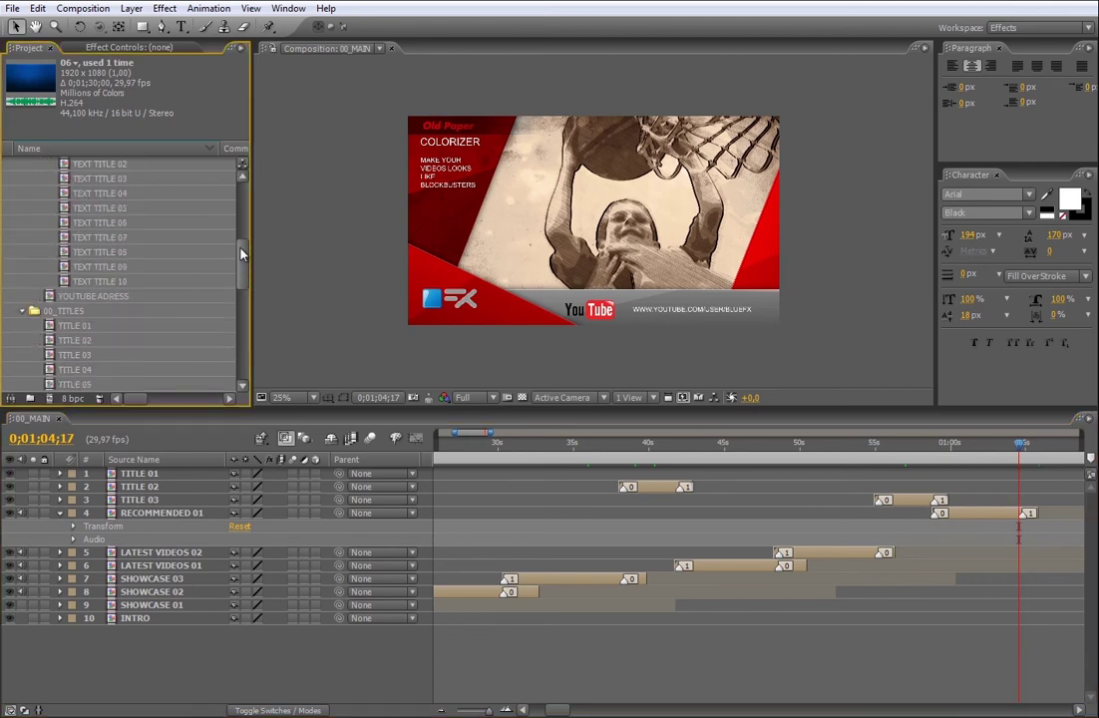
pyautogui.click(85, 210)
pyautogui.moveTo(86, 211); pyautogui.dragTo(1022, 505)
pyautogui.moveTo(1021, 505); pyautogui.dragTo(1021, 509)
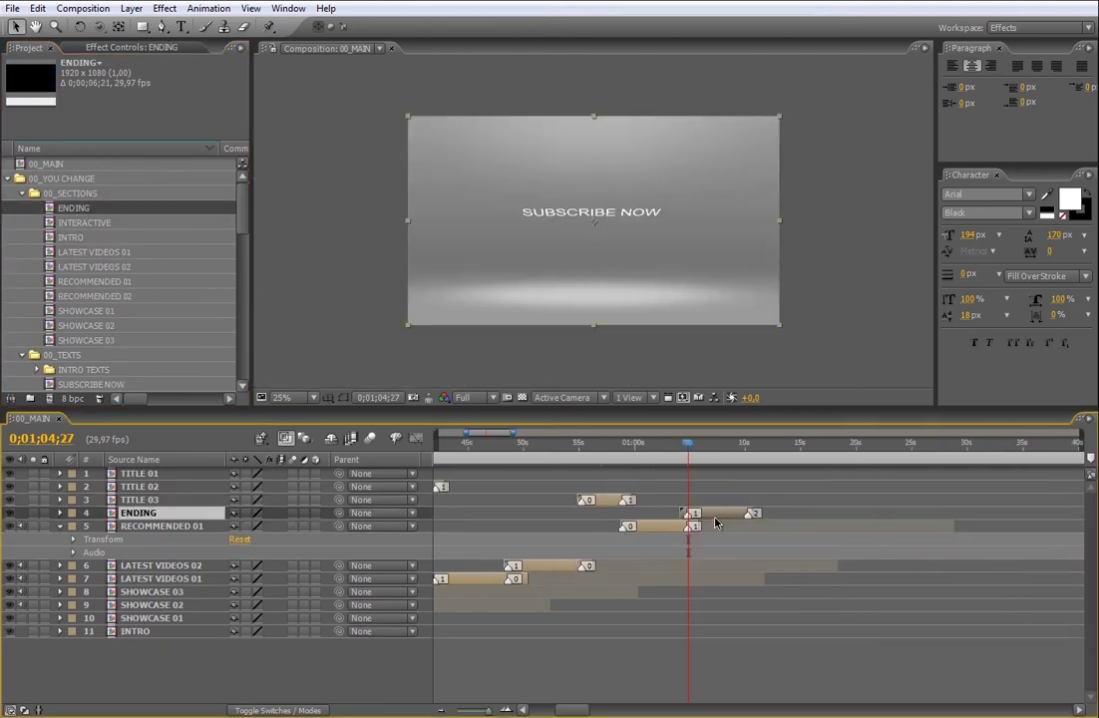
pyautogui.moveTo(716, 516); pyautogui.dragTo(717, 517)
pyautogui.click(679, 456)
pyautogui.moveTo(678, 456); pyautogui.dragTo(686, 458)
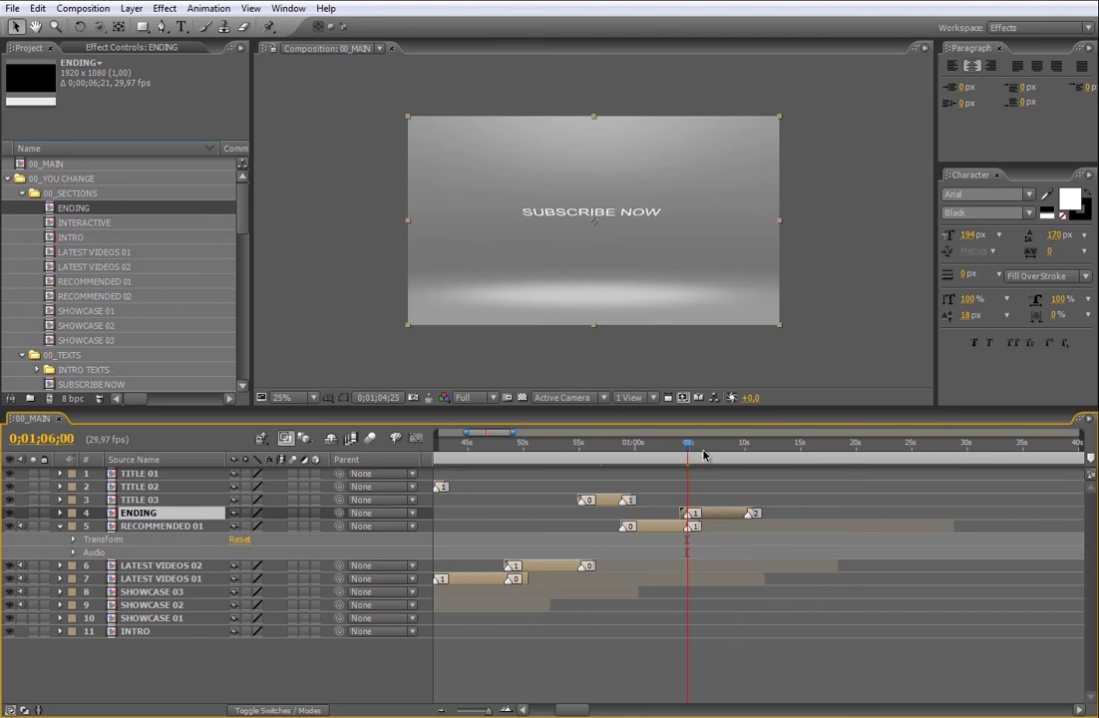
pyautogui.click(717, 457)
pyautogui.moveTo(717, 458)
pyautogui.mouseDown()
pyautogui.moveTo(748, 459)
pyautogui.moveTo(702, 461)
pyautogui.moveTo(738, 459)
pyautogui.moveTo(716, 459)
pyautogui.mouseUp()
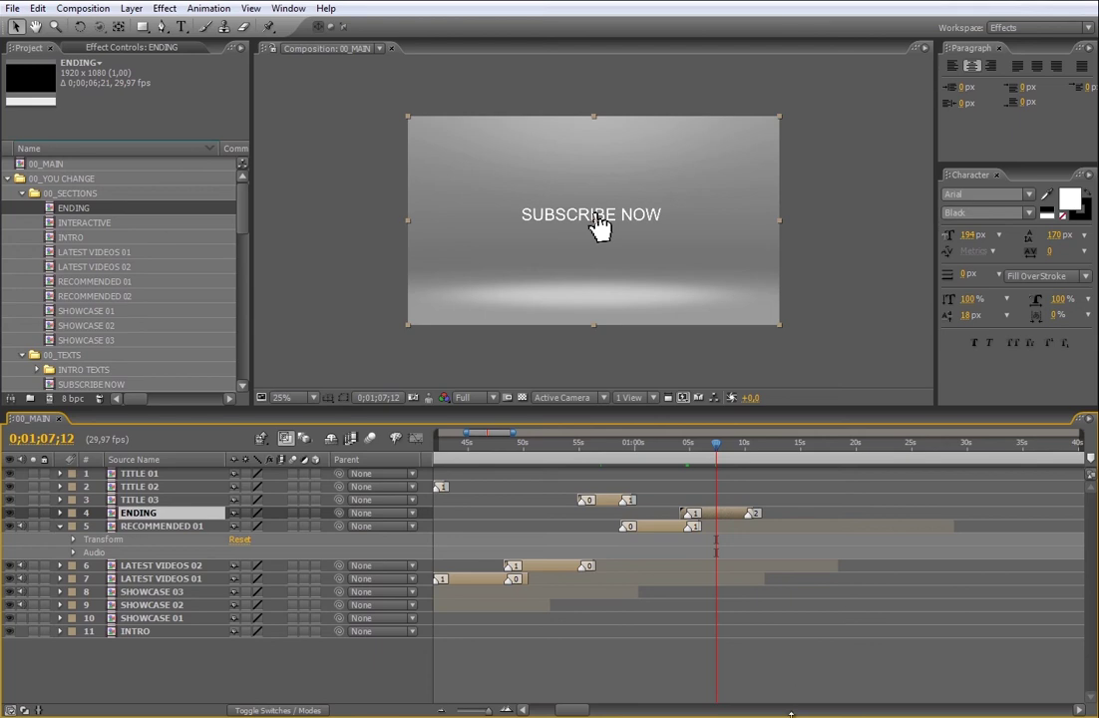
# Step: Open the INTERACTIVE composition and fit its preview to an enlarged viewer
pyautogui.click(88, 226)
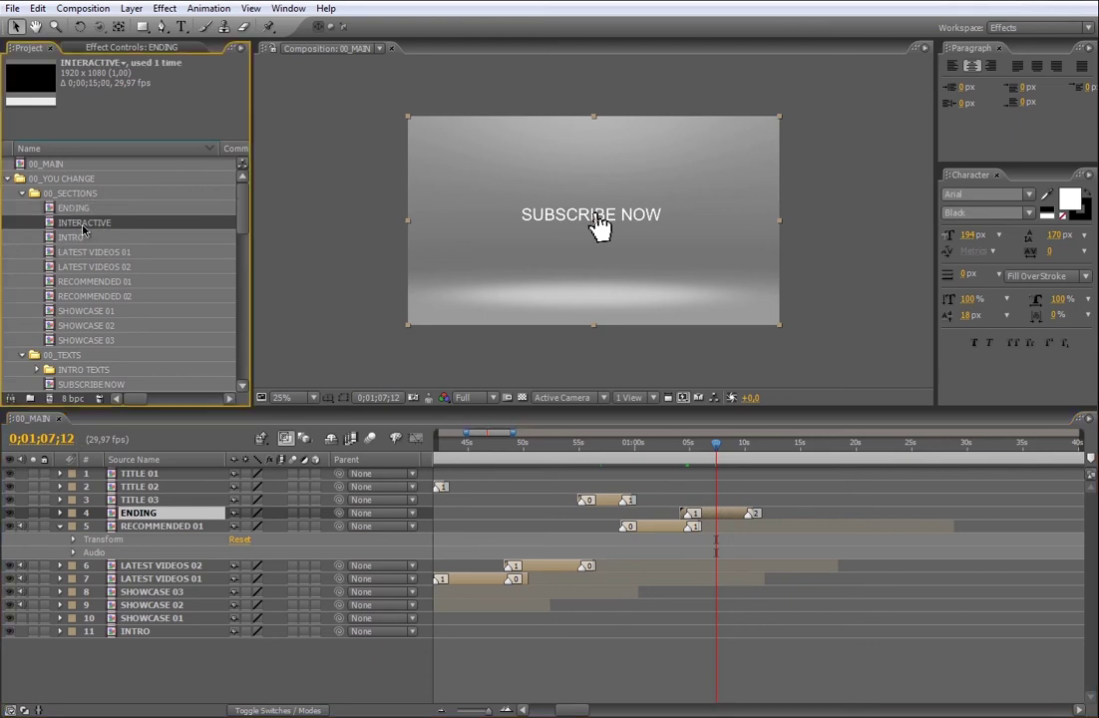
pyautogui.doubleClick(85, 228)
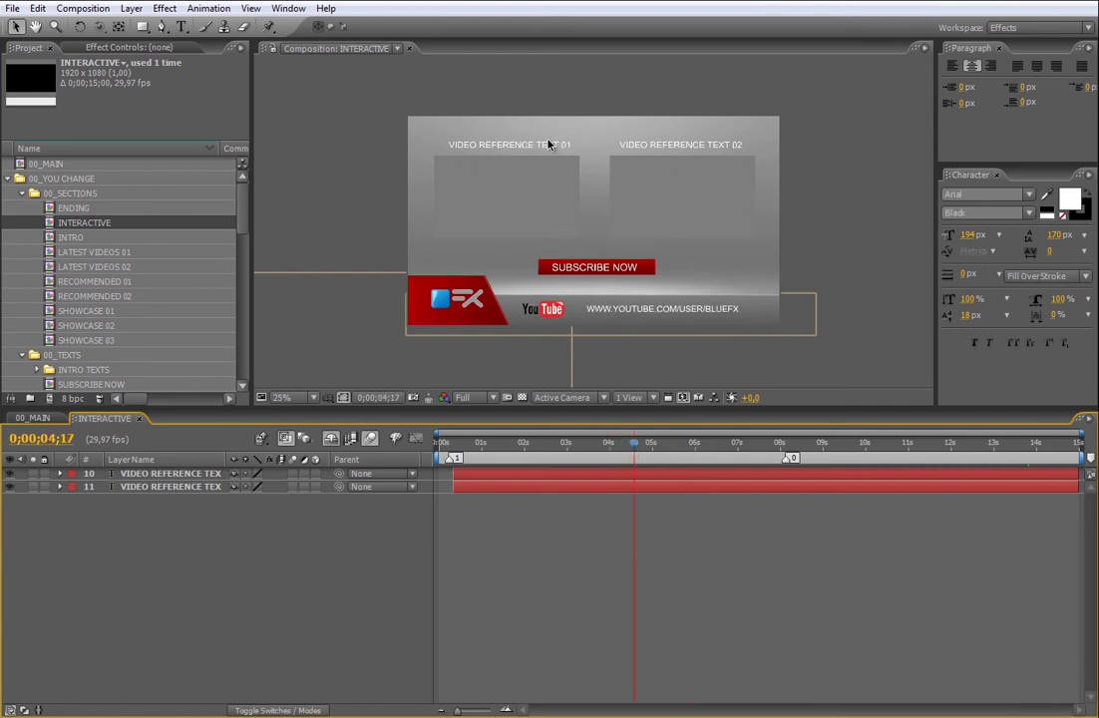
pyautogui.click(283, 397)
pyautogui.click(294, 413)
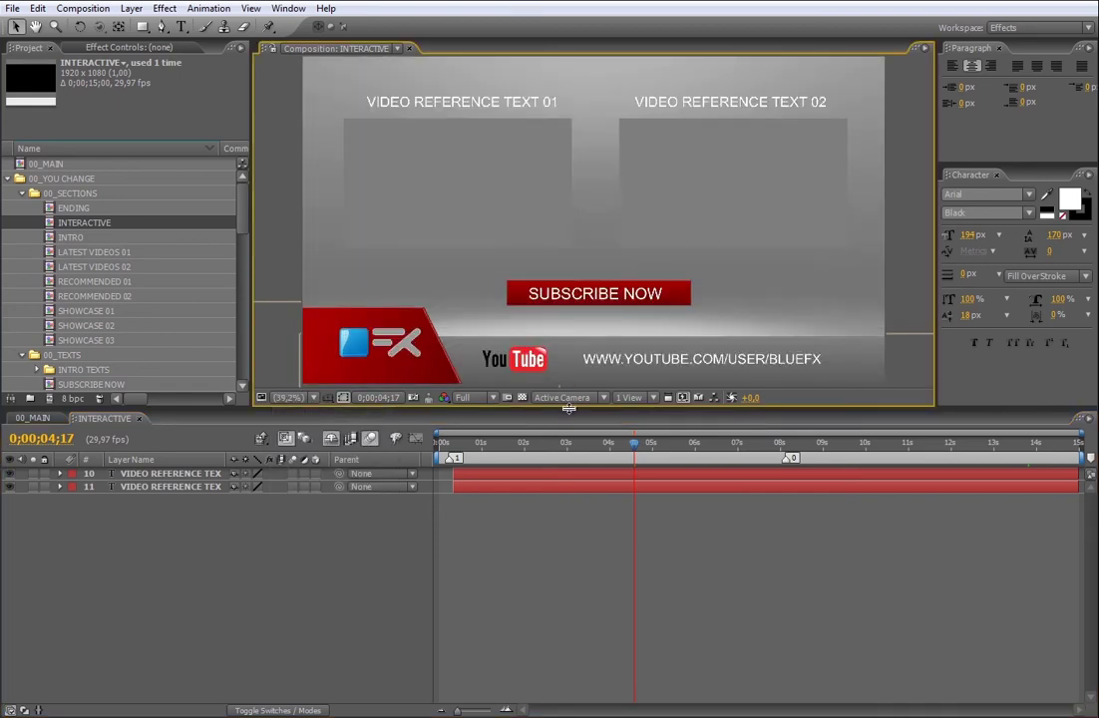
pyautogui.moveTo(488, 410); pyautogui.dragTo(489, 468)
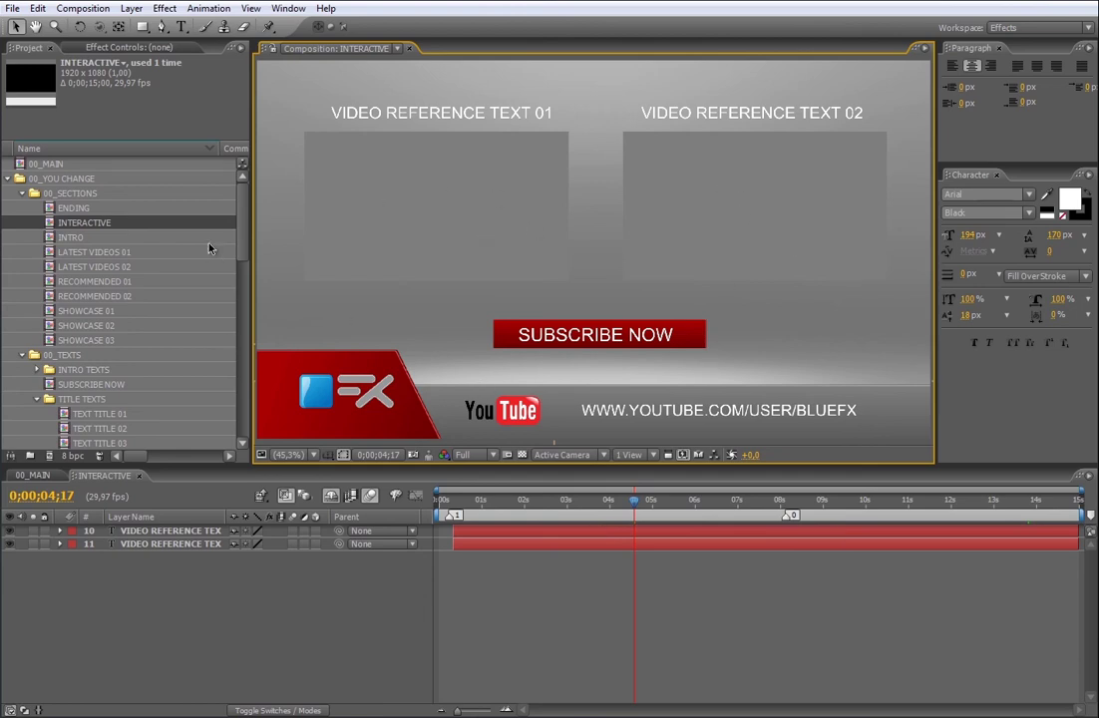
# Step: Open the ENDING VIDEO RIGHT and ENDING VIDEO LEFT compositions
pyautogui.moveTo(246, 248); pyautogui.dragTo(263, 367)
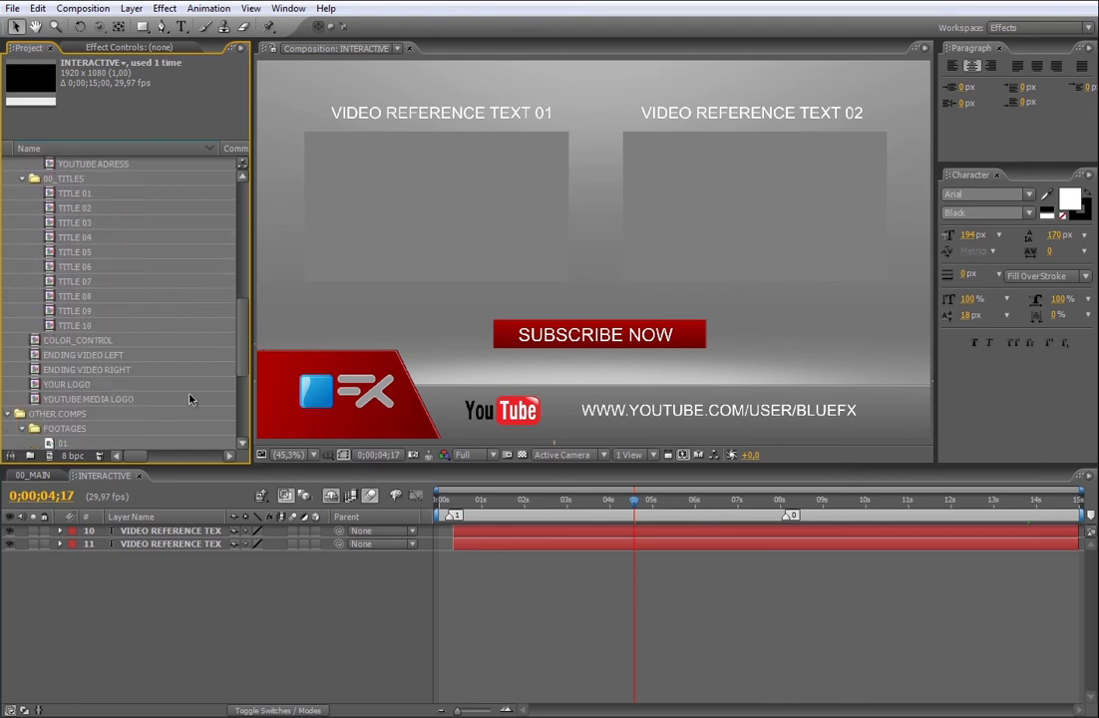
pyautogui.click(110, 356)
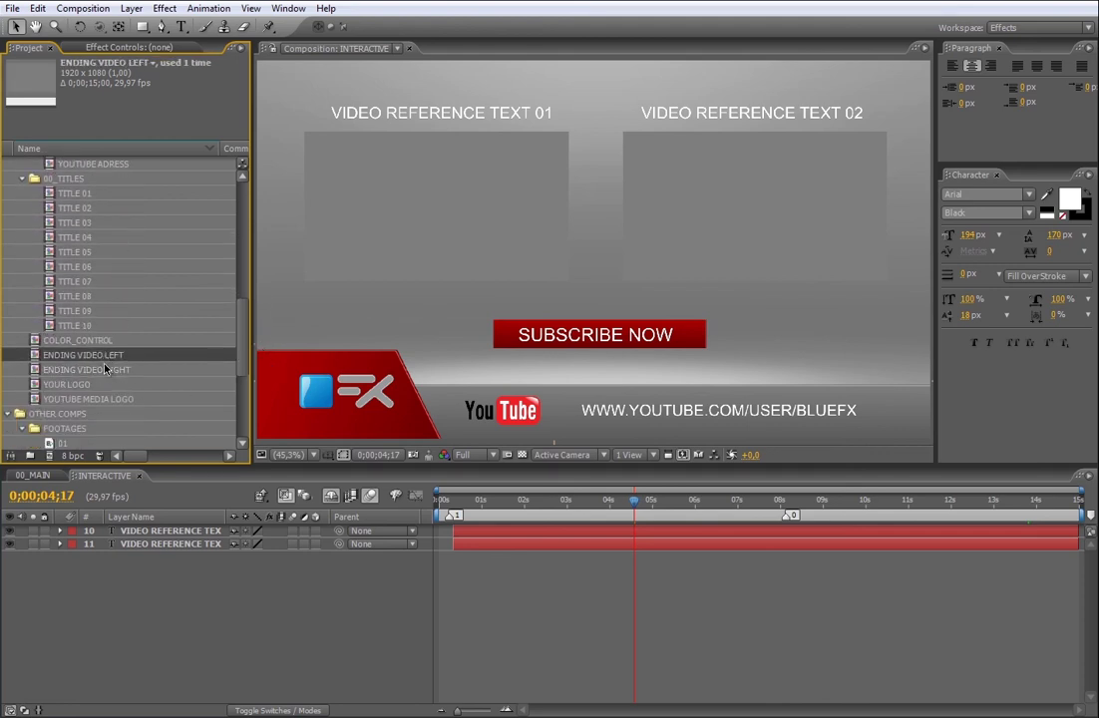
pyautogui.doubleClick(109, 370)
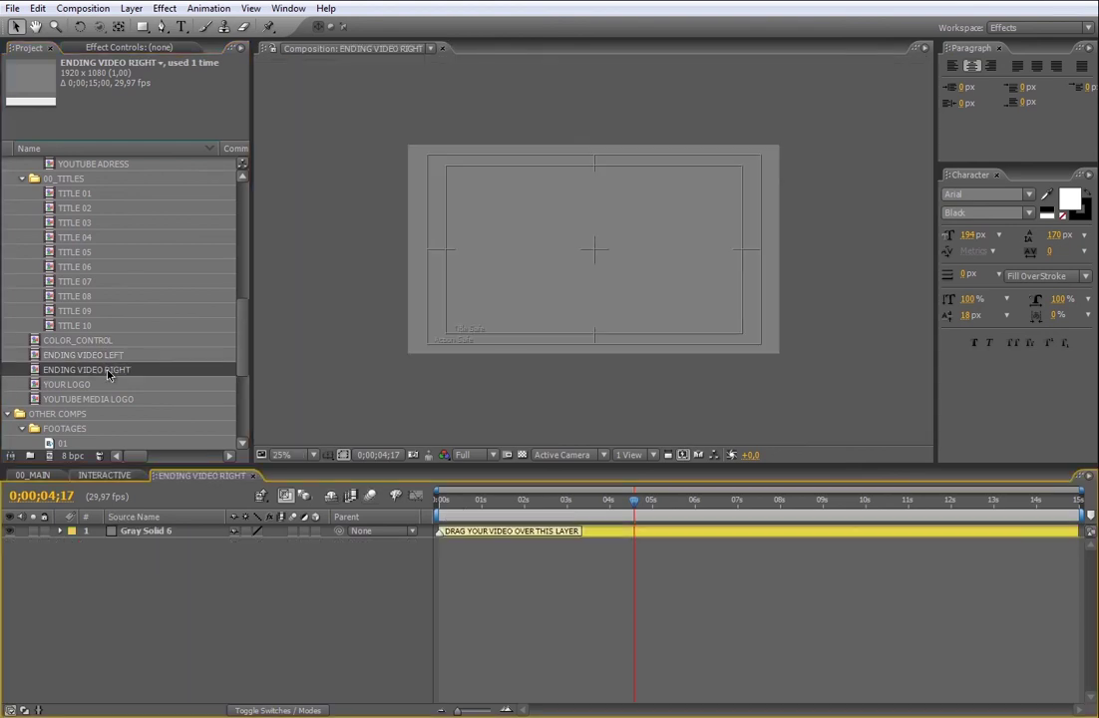
pyautogui.doubleClick(110, 355)
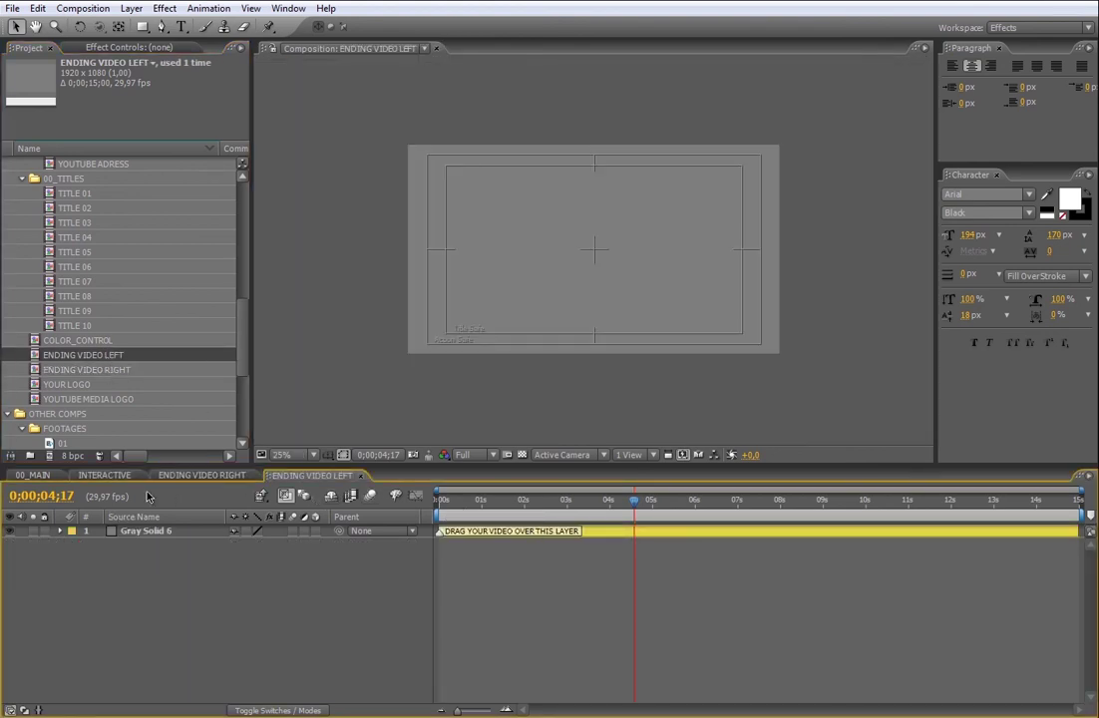
# Step: Place the VIDEO RIGHT and VIDEO LEFT footage above the gray solid in their matching ending video compositions and preview ENDING VIDEO RIGHT
pyautogui.click(202, 474)
pyautogui.click(461, 506)
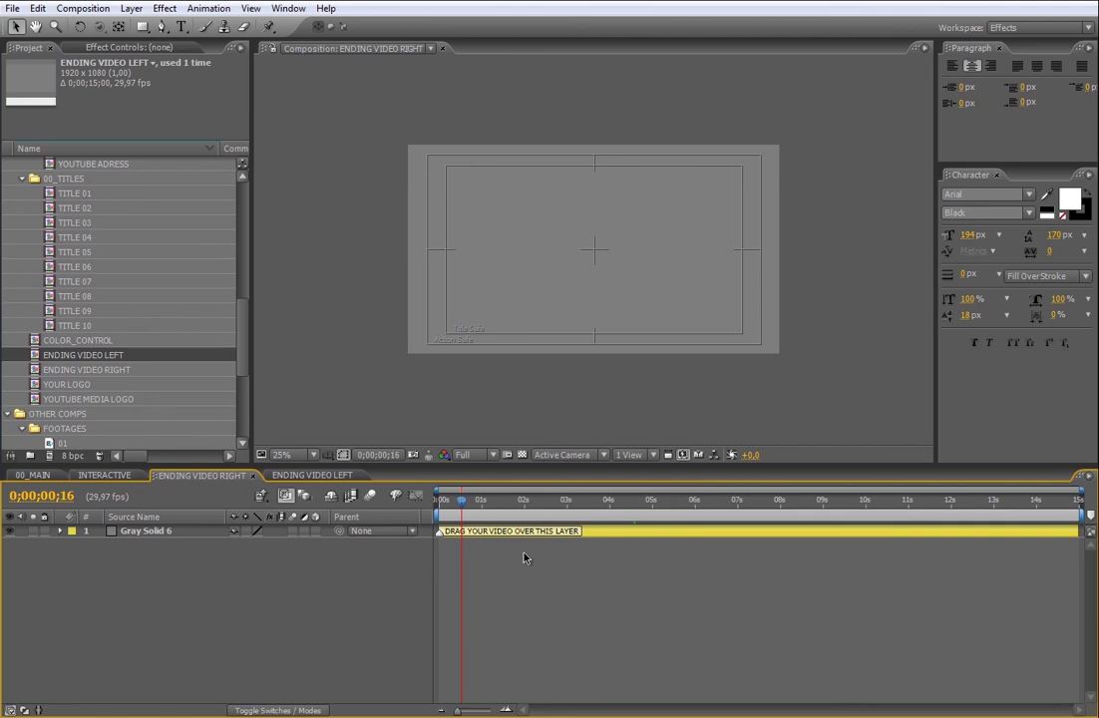
pyautogui.scroll(-5, 119, 339)
pyautogui.moveTo(85, 340); pyautogui.dragTo(439, 529)
pyautogui.click(344, 476)
pyautogui.moveTo(82, 325); pyautogui.dragTo(488, 538)
pyautogui.click(235, 478)
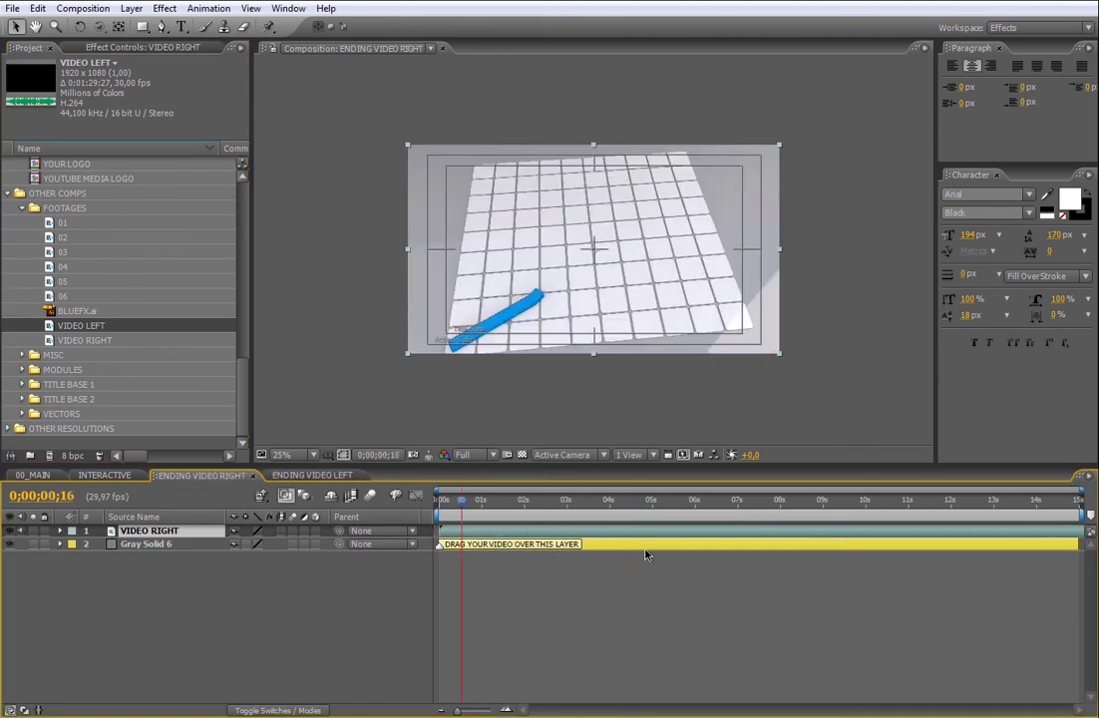
pyautogui.press('space')
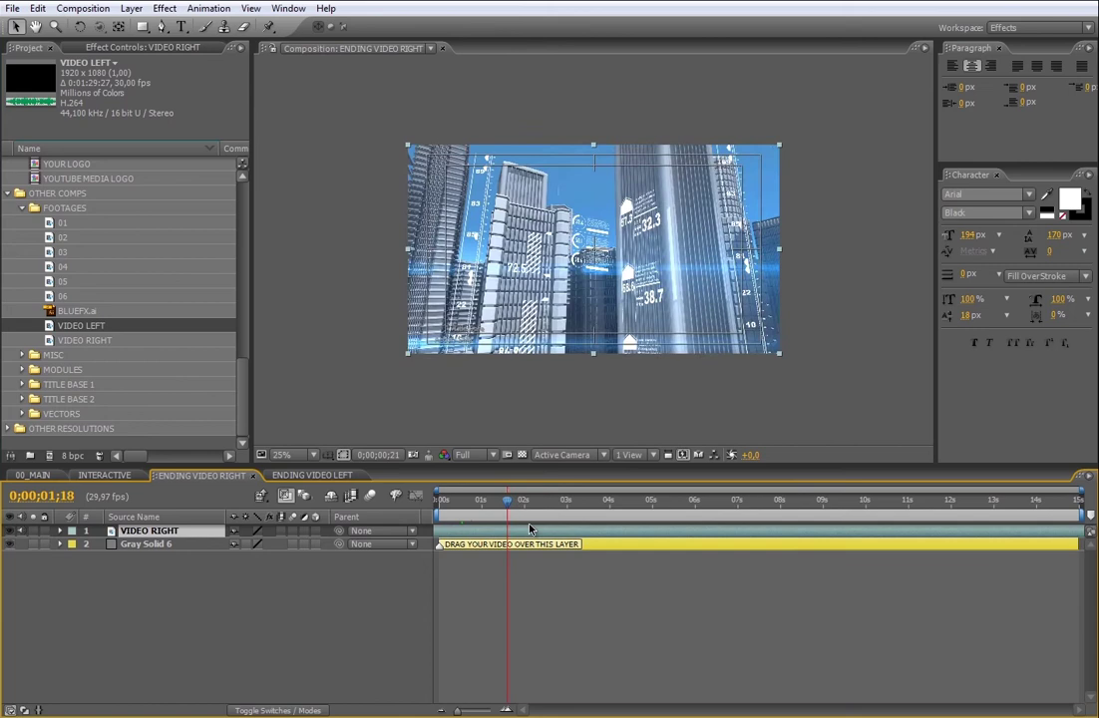
# Step: Close both ending video compositions and scrub INTERACTIVE to 0;00;04;23 to check the placed videos
pyautogui.click(350, 479)
pyautogui.click(360, 477)
pyautogui.click(255, 477)
pyautogui.moveTo(661, 509)
pyautogui.mouseDown()
pyautogui.moveTo(514, 510)
pyautogui.moveTo(670, 533)
pyautogui.moveTo(540, 524)
pyautogui.moveTo(648, 527)
pyautogui.mouseUp()
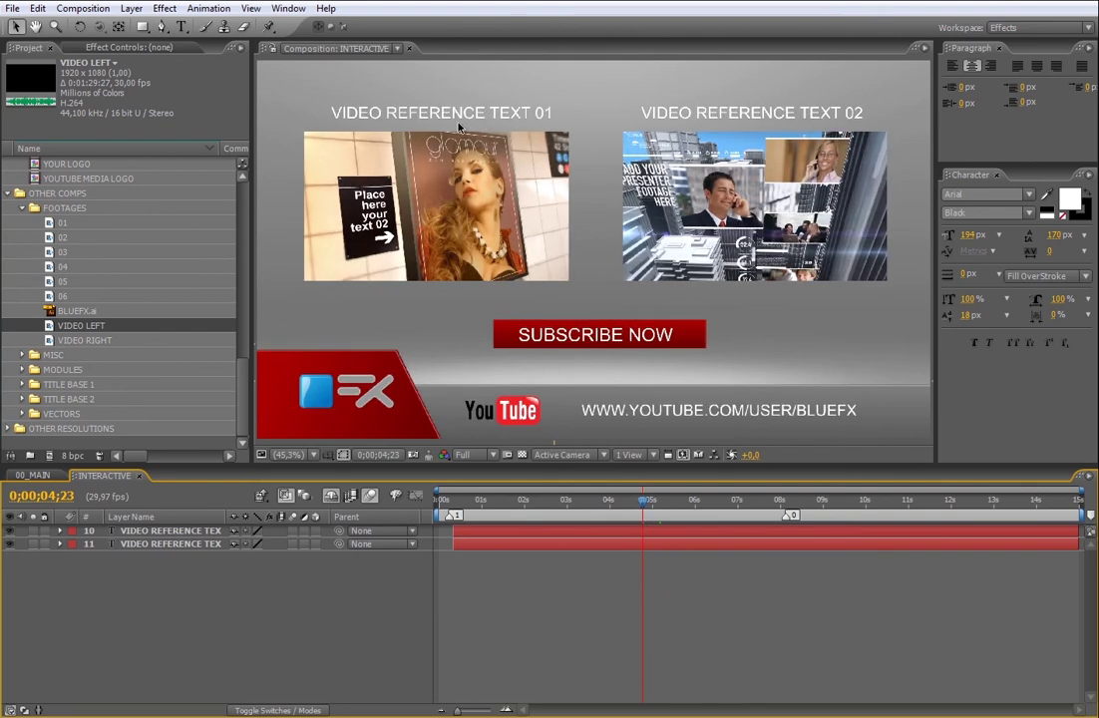
# Step: Replace VIDEO REFERENCE TEXT 01 with SUBWAY POSTER and VIDEO REFERENCE TEXT 02 with BUSINESS STUDIO
pyautogui.doubleClick(458, 123)
pyautogui.write('SUBWAY POSTER')
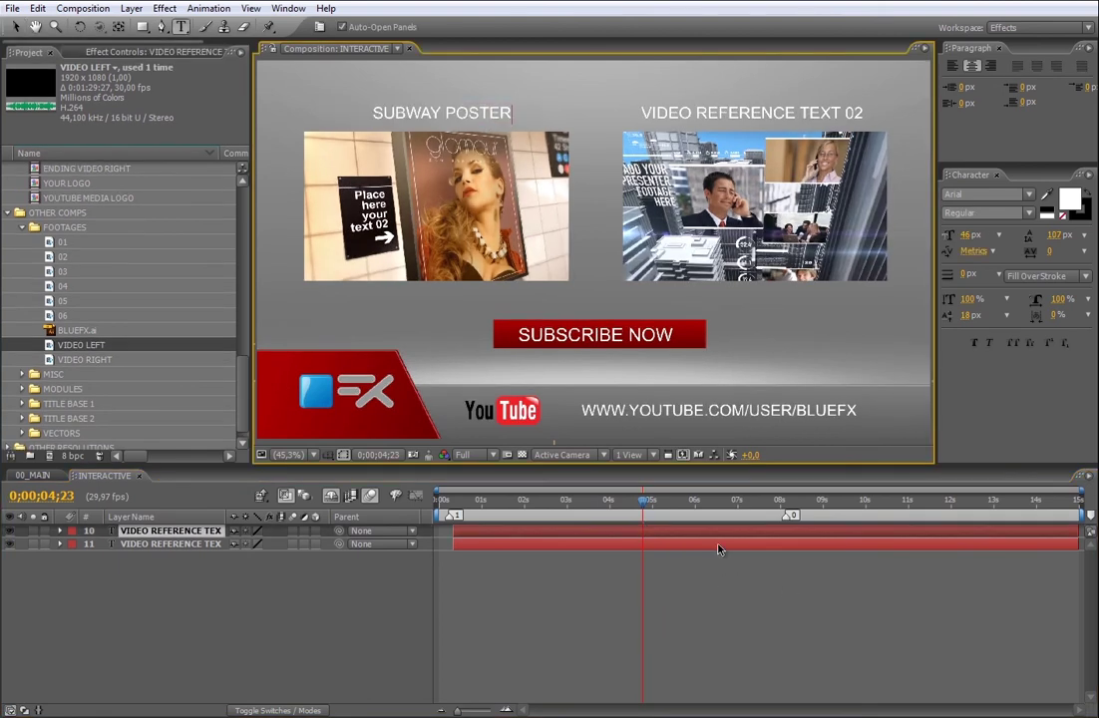
pyautogui.doubleClick(718, 545)
pyautogui.press('BackSpace')
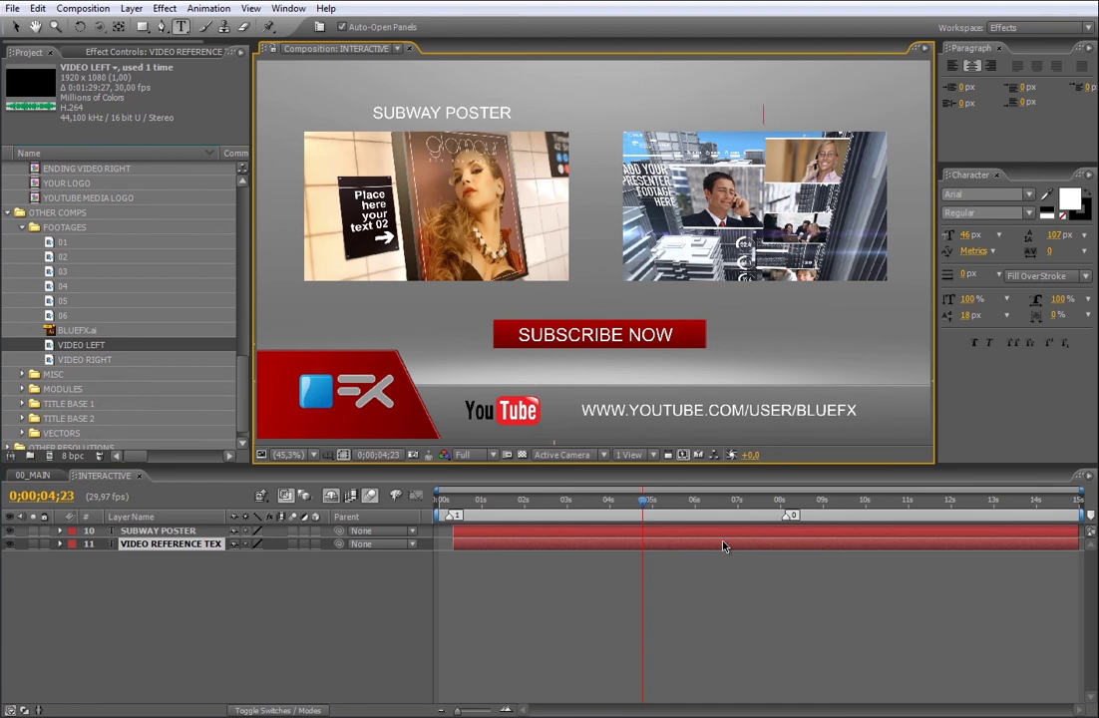
pyautogui.write('BUSINESS STUDIO')
# Step: Open the COLOR_CONTROL composition and go through its PLASTIC COLOR 1, PLASTIC COLOR 2 and BACKGROUND COLOR layers
pyautogui.moveTo(242, 397); pyautogui.dragTo(236, 346)
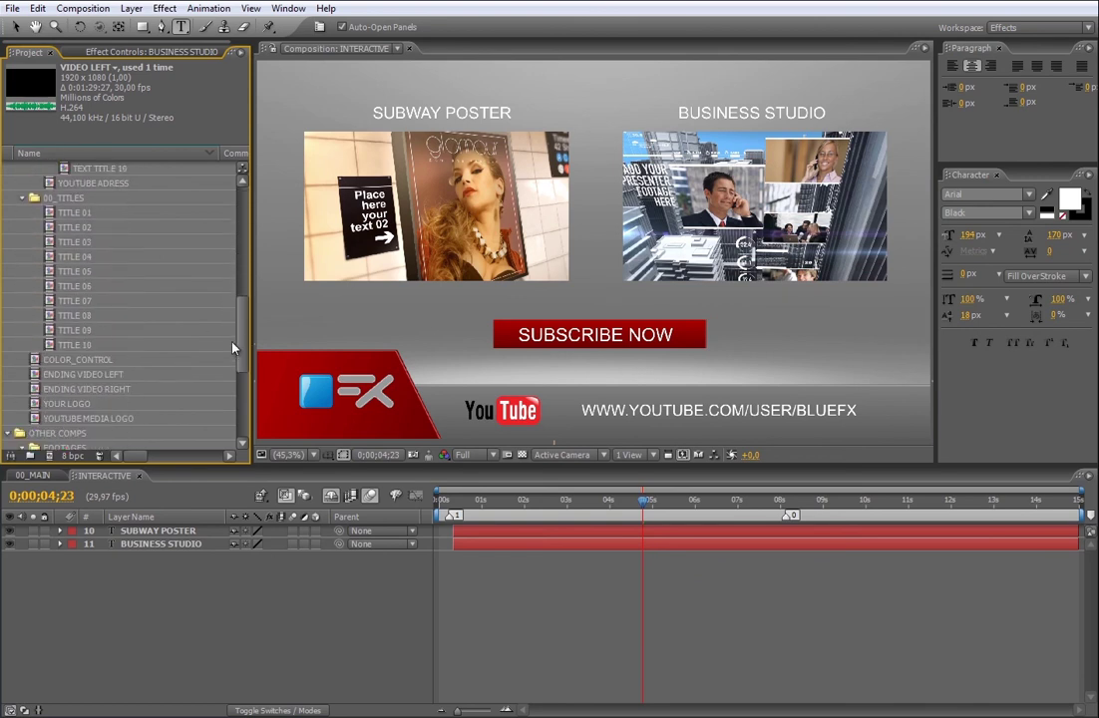
pyautogui.doubleClick(90, 355)
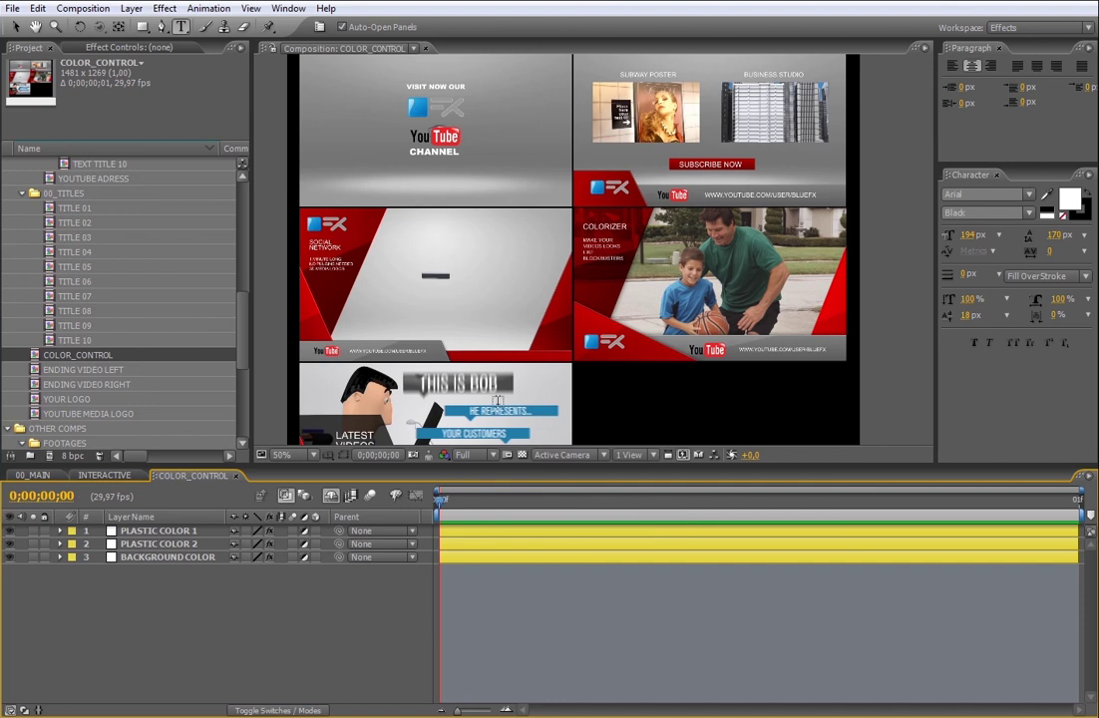
pyautogui.click(482, 531)
pyautogui.click(484, 547)
pyautogui.click(482, 559)
pyautogui.click(484, 544)
pyautogui.click(485, 531)
pyautogui.click(486, 544)
pyautogui.click(479, 554)
pyautogui.click(482, 545)
pyautogui.click(482, 534)
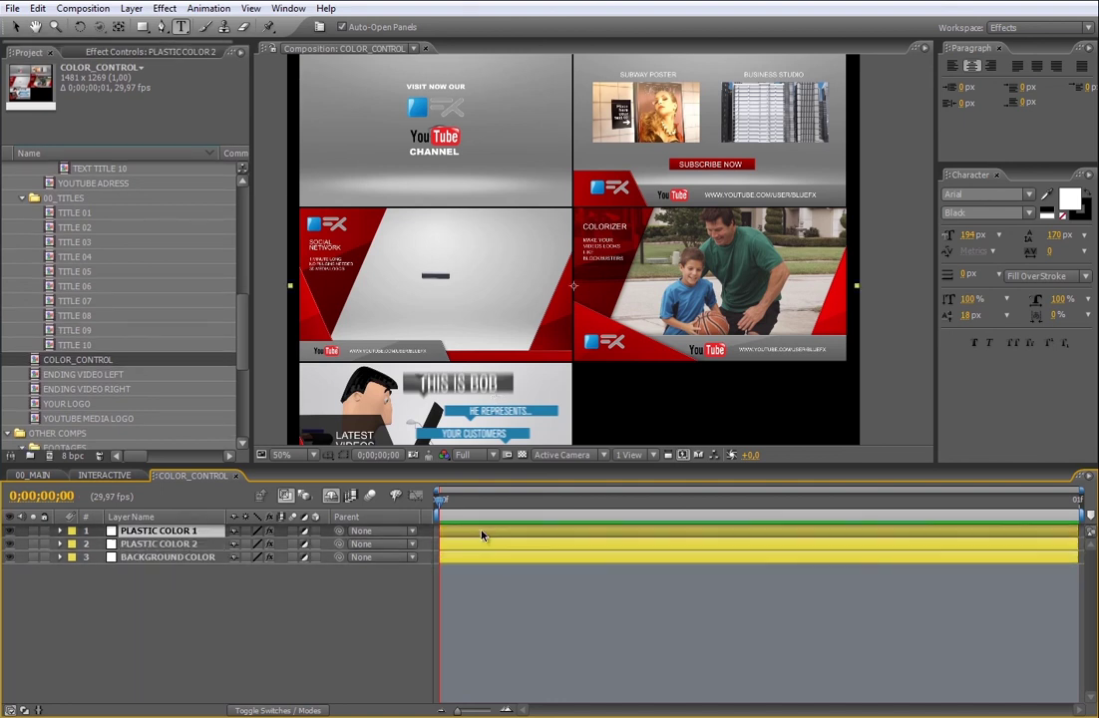
# Step: Examine the color effect settings of the two plastic color layers and the background color layer
pyautogui.click(162, 51)
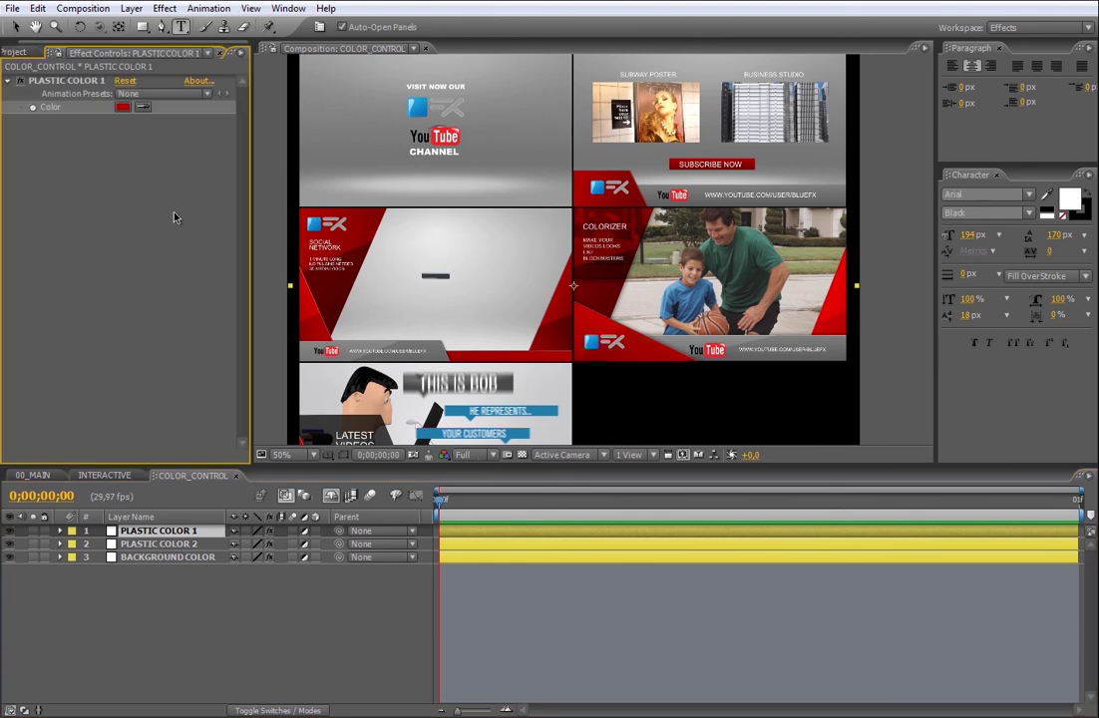
pyautogui.click(215, 543)
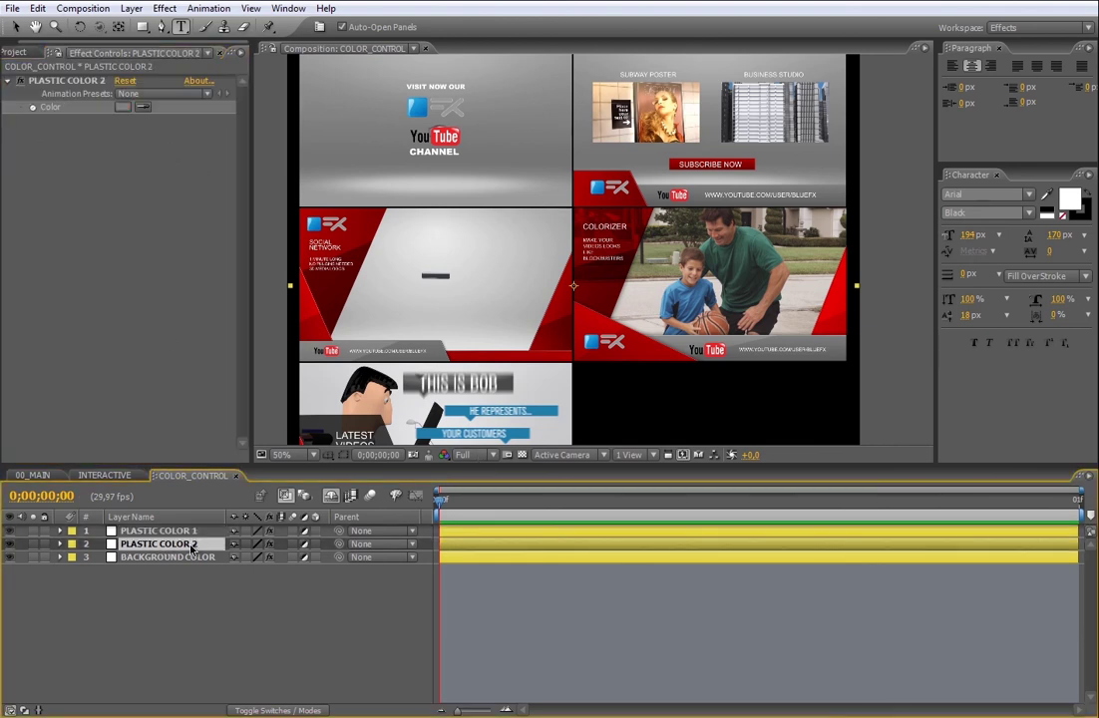
pyautogui.click(178, 557)
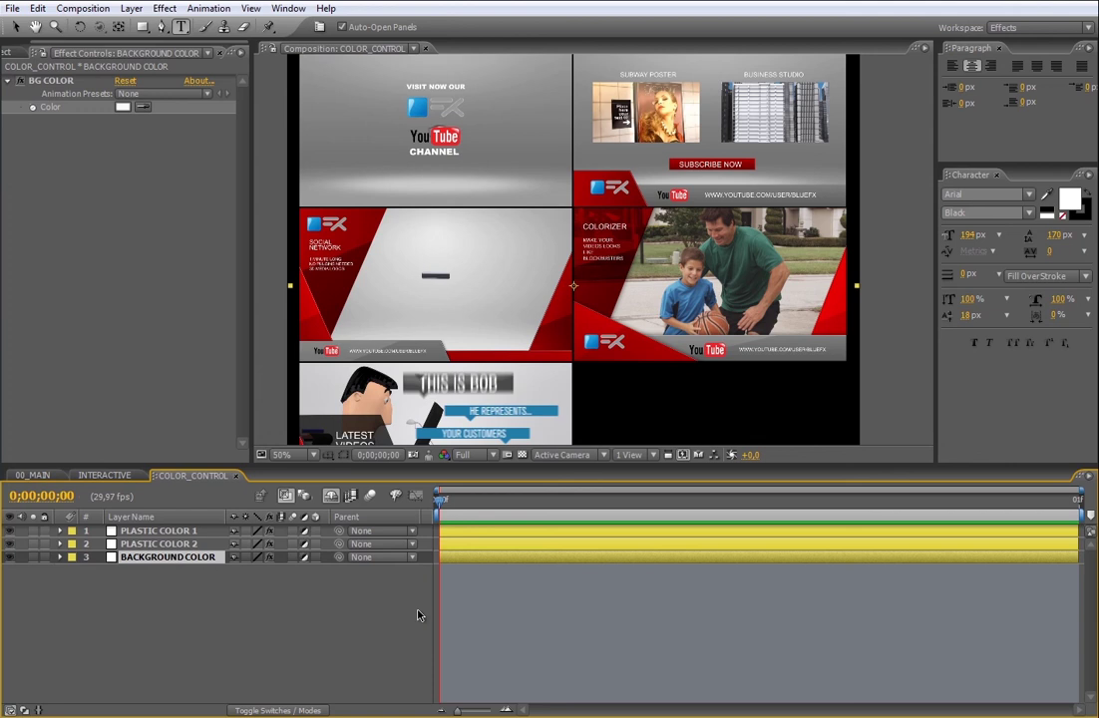
# Step: Set the effect color of the PLASTIC COLOR 1 layer to blue 0049B6
pyautogui.click(441, 531)
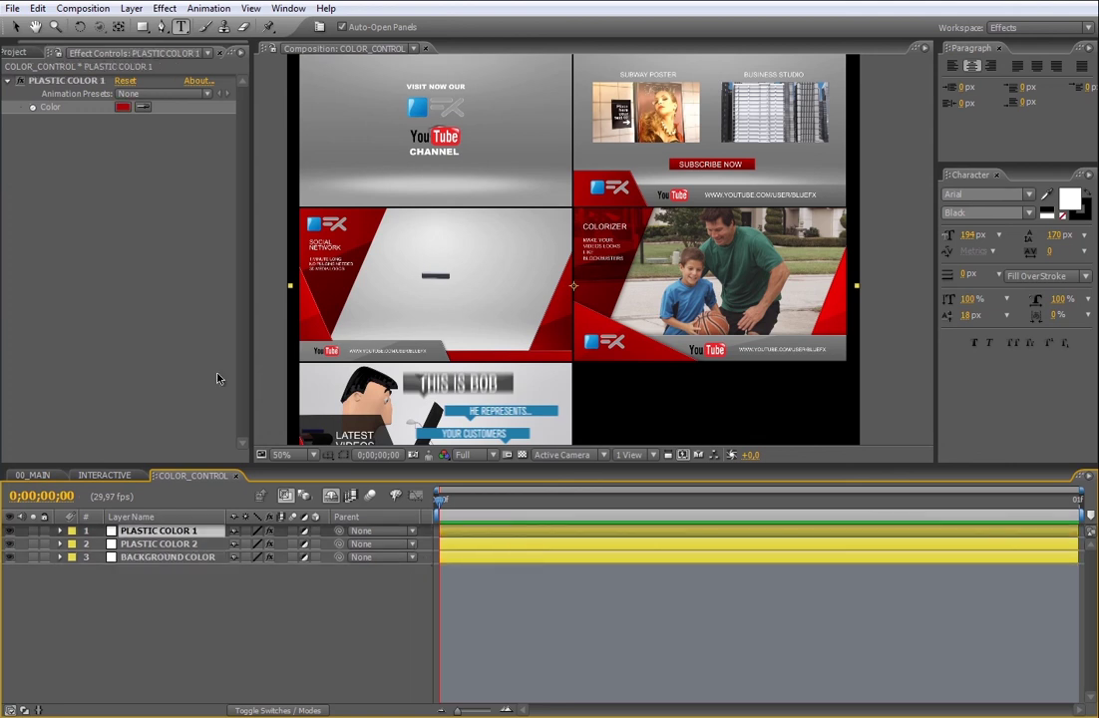
pyautogui.click(122, 106)
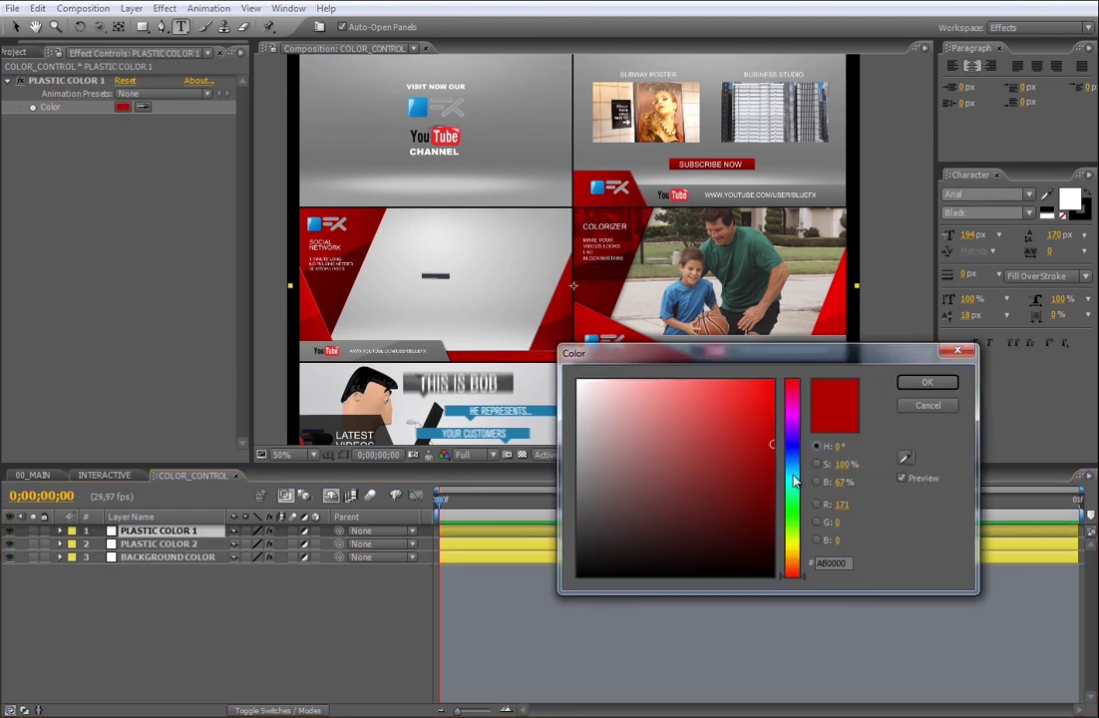
pyautogui.click(773, 469)
pyautogui.moveTo(773, 469); pyautogui.dragTo(775, 436)
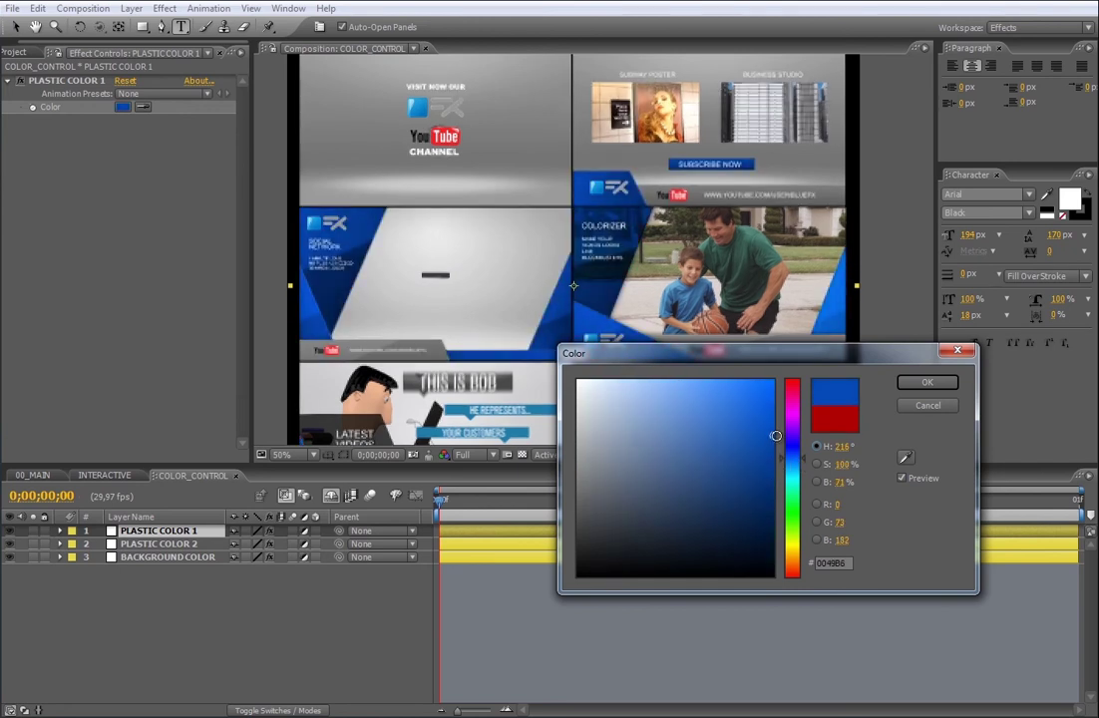
pyautogui.click(927, 381)
# Step: Set the effect color of the PLASTIC COLOR 2 layer to teal blue 2788B0
pyautogui.click(165, 544)
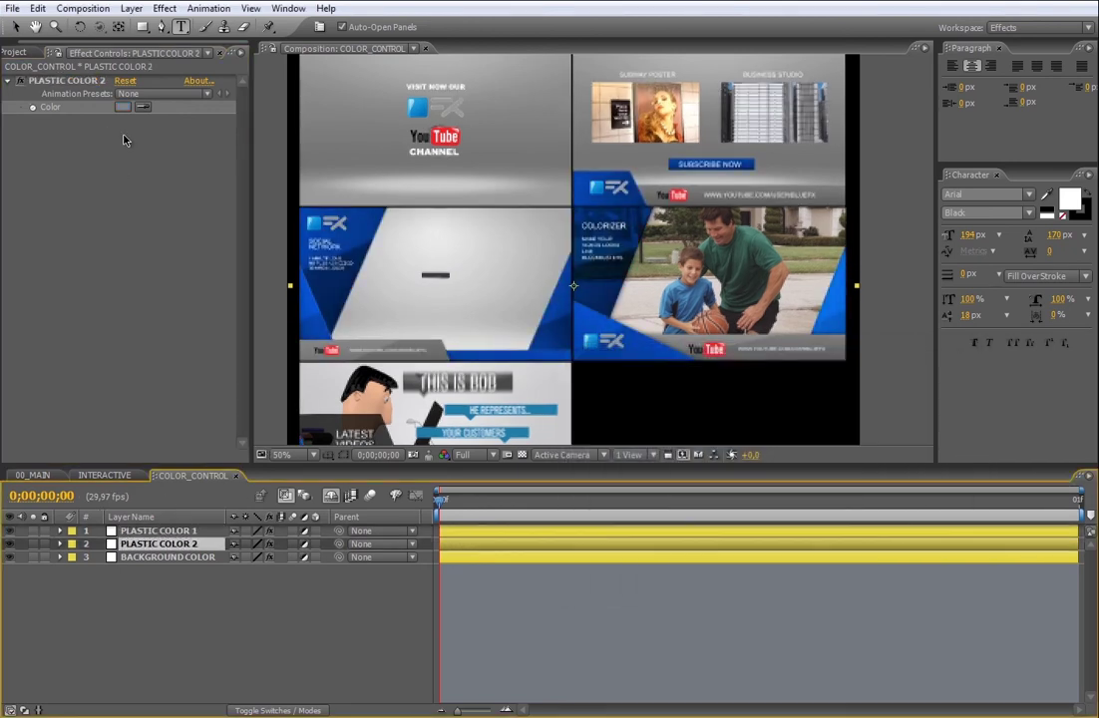
pyautogui.click(122, 106)
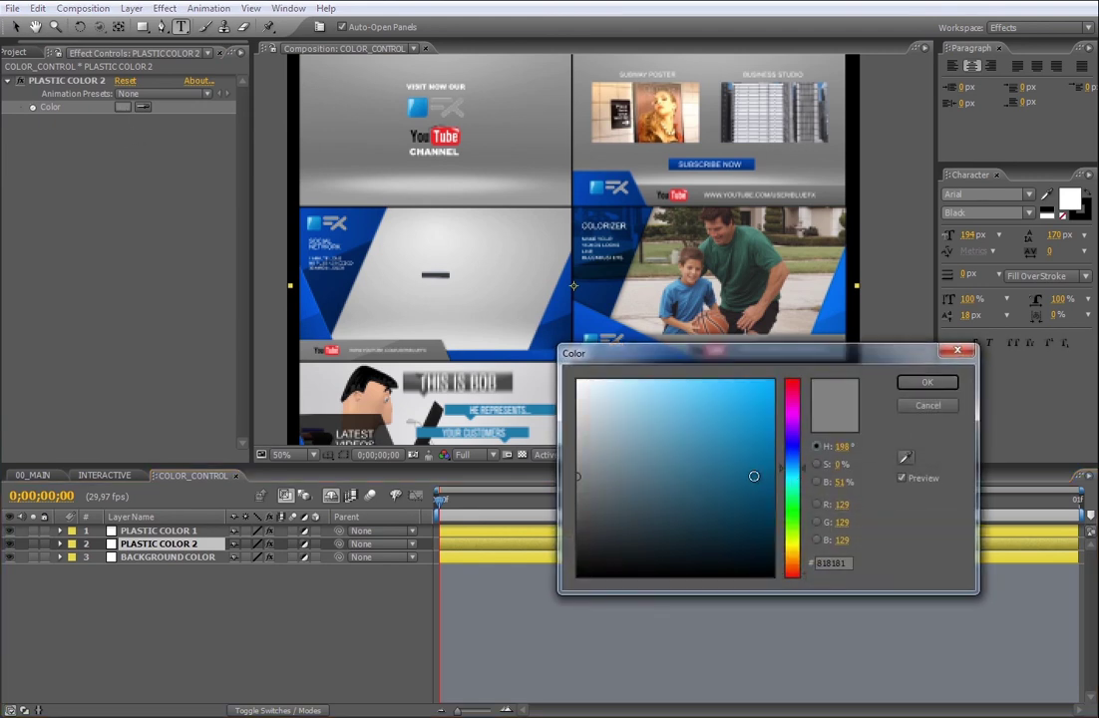
pyautogui.click(730, 440)
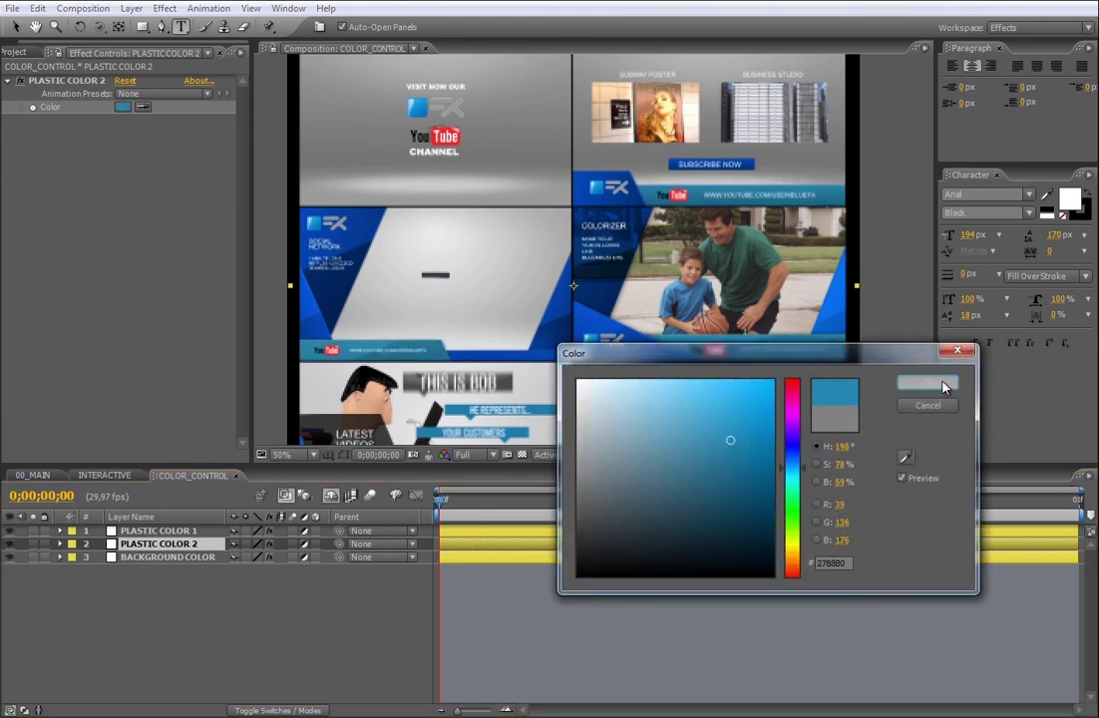
pyautogui.click(941, 385)
# Step: Set the effect color of the BACKGROUND COLOR layer to light blue 37D2FF
pyautogui.click(511, 561)
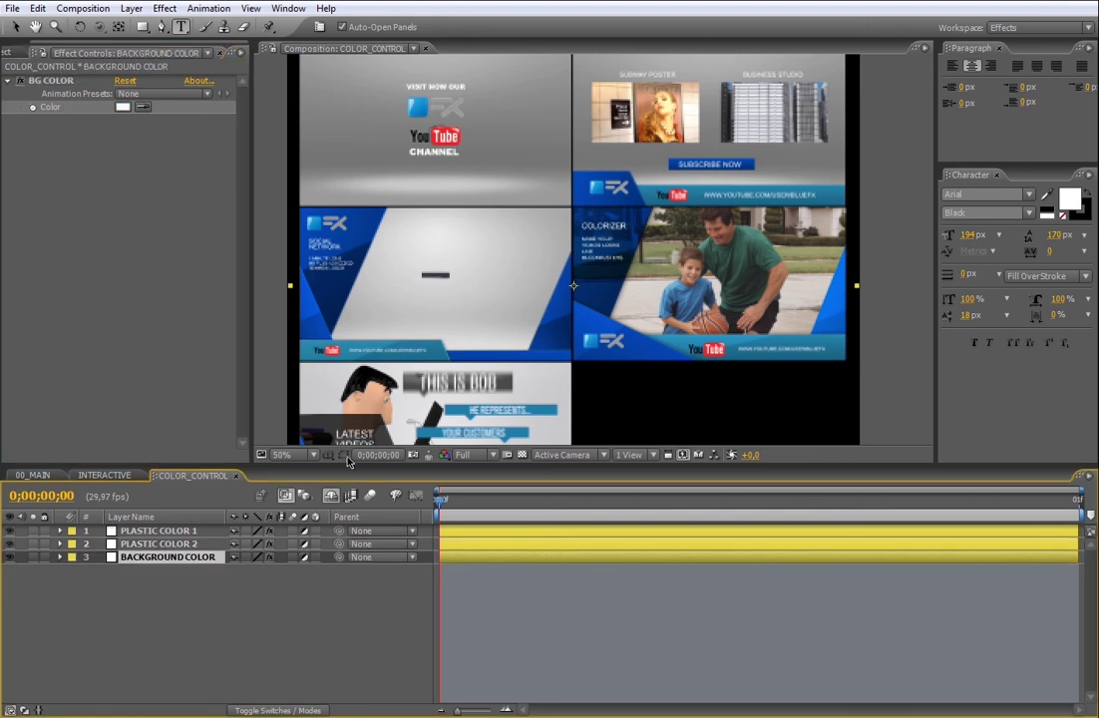
pyautogui.click(122, 106)
pyautogui.moveTo(757, 391); pyautogui.dragTo(753, 419)
pyautogui.click(794, 462)
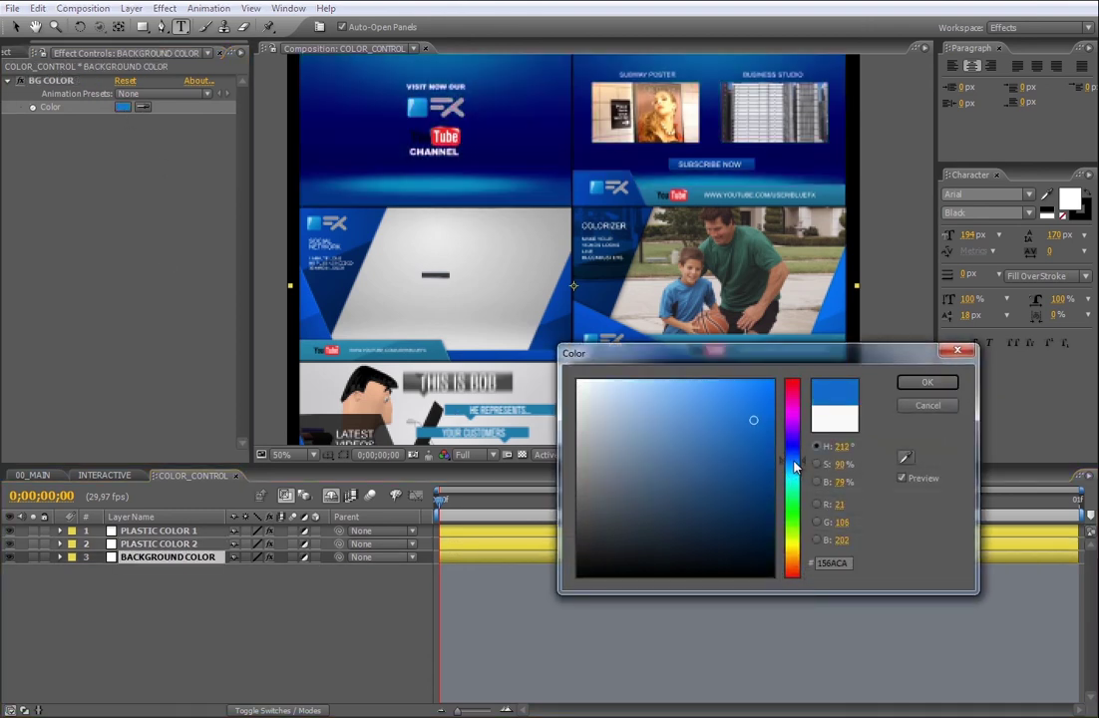
pyautogui.moveTo(794, 462); pyautogui.dragTo(794, 472)
pyautogui.moveTo(731, 410); pyautogui.dragTo(731, 377)
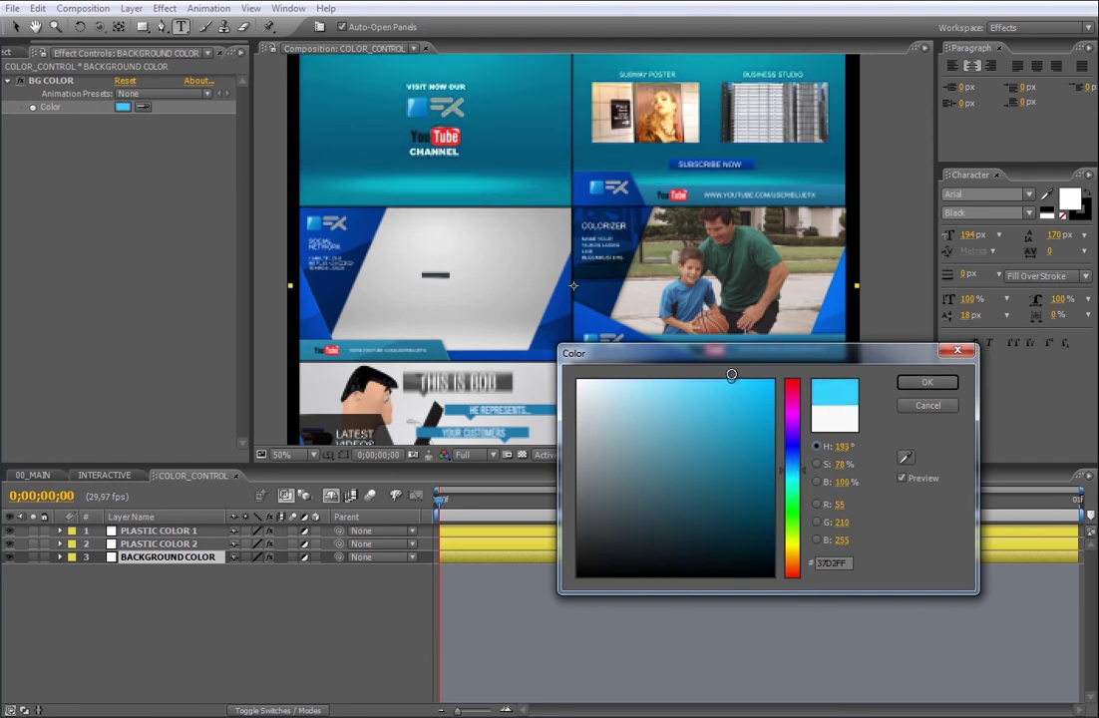
pyautogui.click(924, 383)
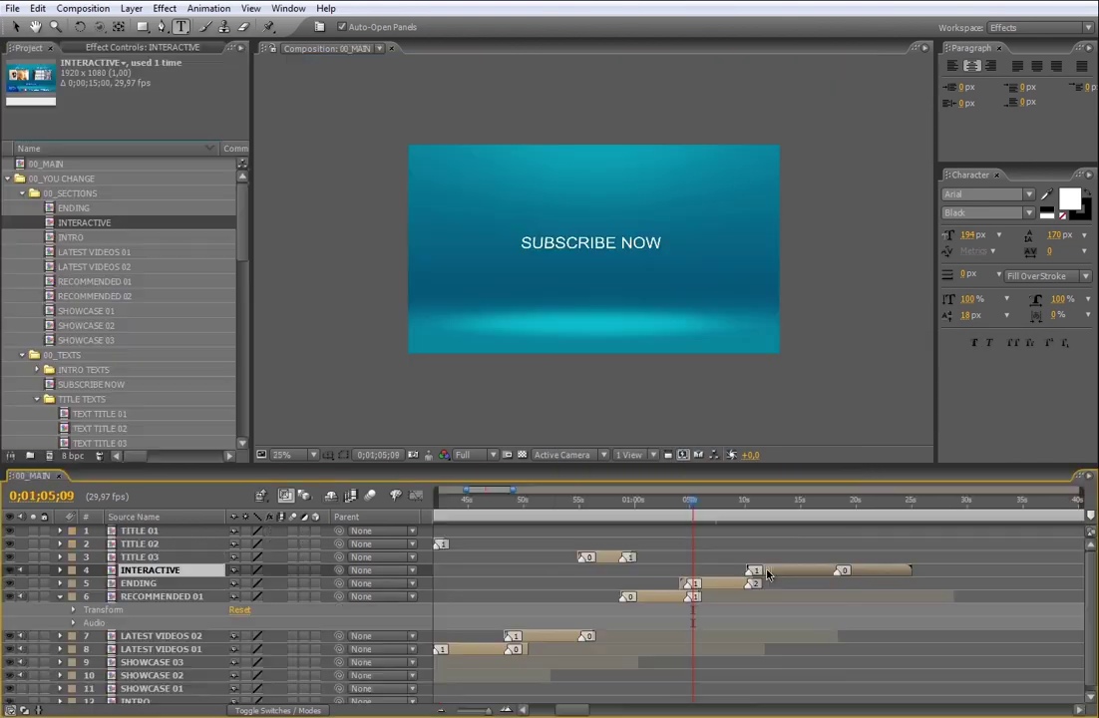
# Step: Scrub 00_MAIN to about 0;01;15;00 to preview the INTERACTIVE section
pyautogui.moveTo(694, 499); pyautogui.dragTo(801, 501)
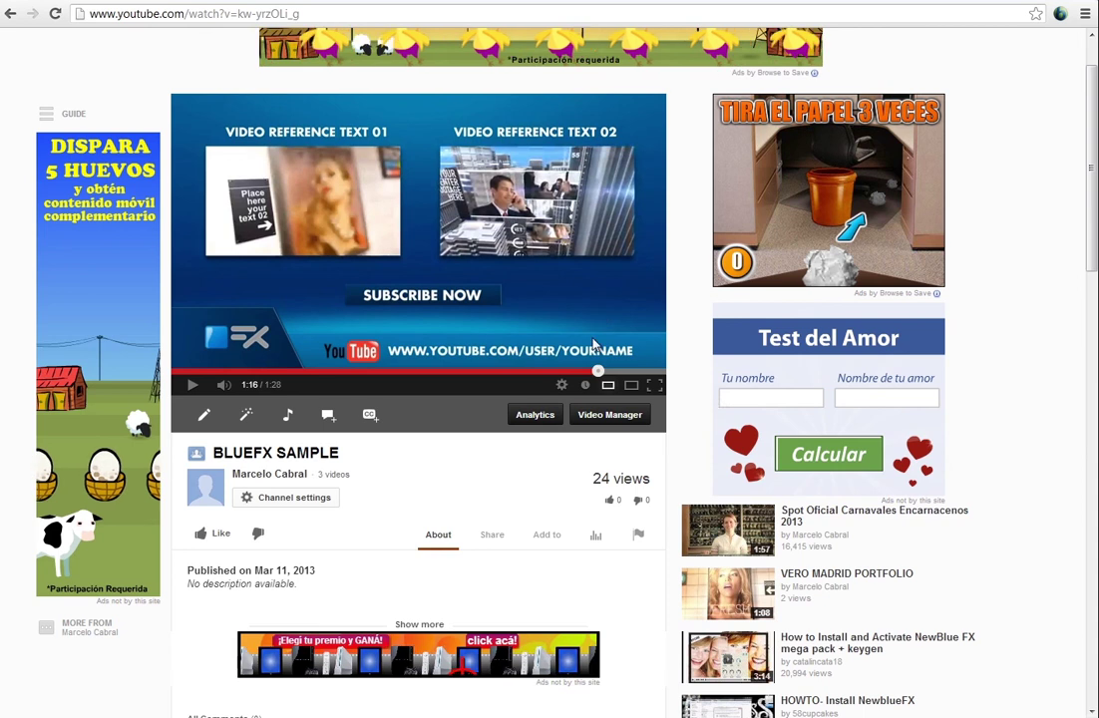
# Step: Open the annotations editor for the BLUEFX SAMPLE video on YouTube and pause it at 1:13 on the interactive section
pyautogui.click(329, 416)
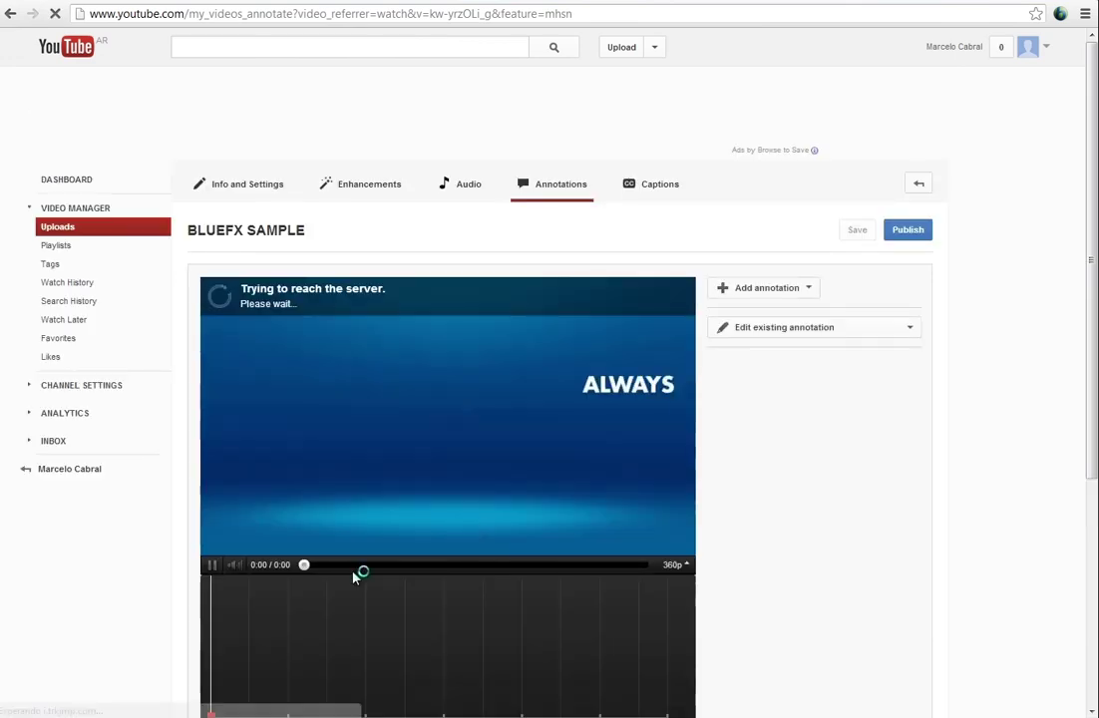
pyautogui.moveTo(1091, 388); pyautogui.dragTo(1088, 494)
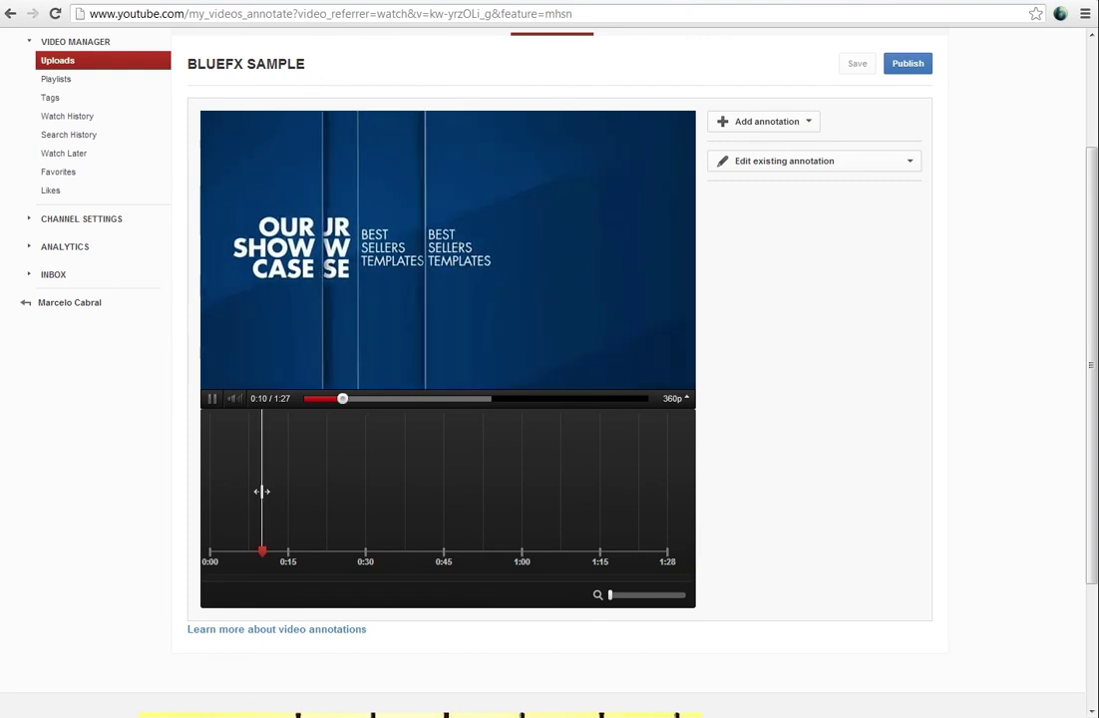
pyautogui.click(206, 398)
pyautogui.moveTo(269, 445); pyautogui.dragTo(590, 489)
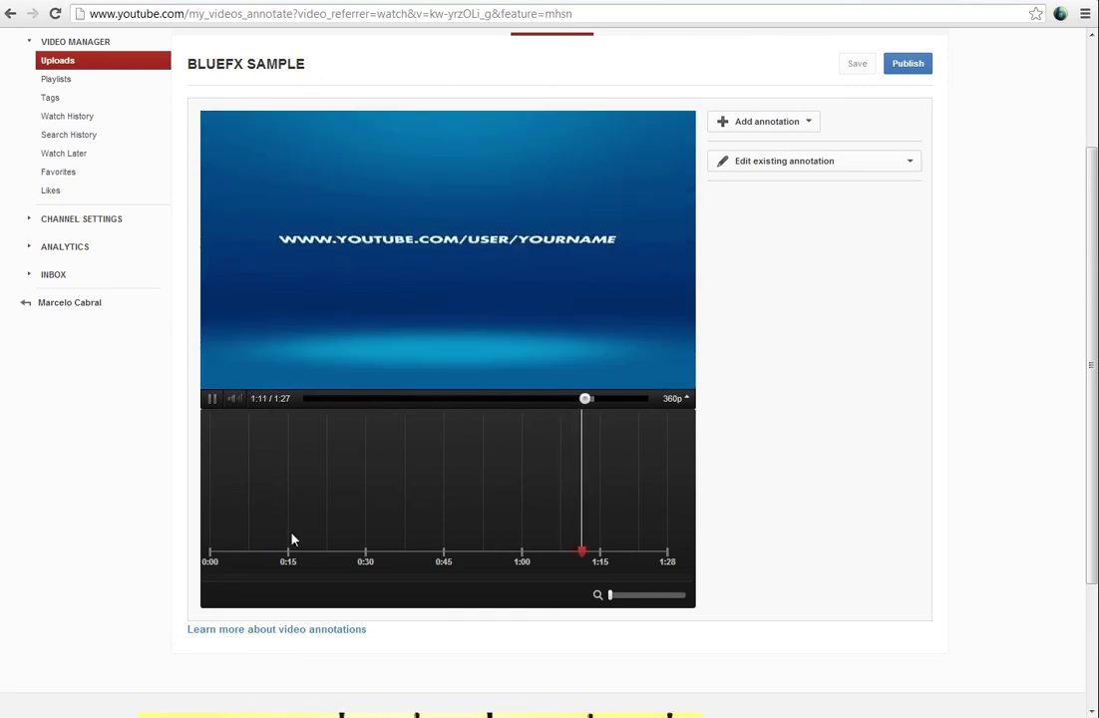
pyautogui.click(213, 400)
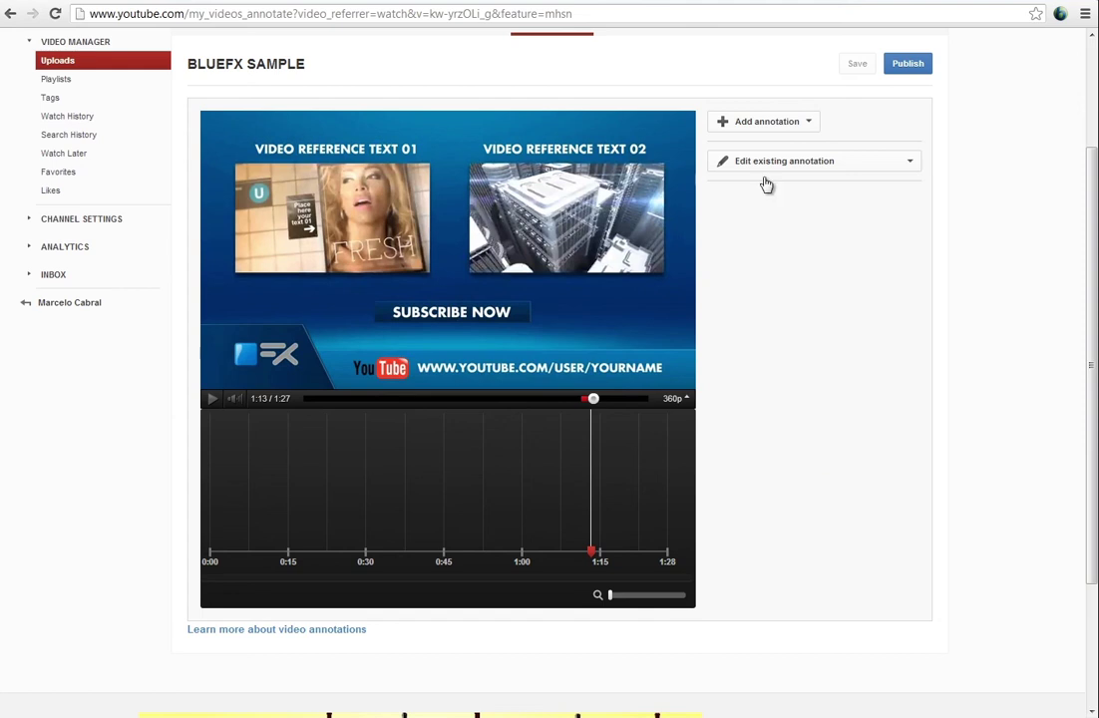
# Step: Add a Spotlight annotation framing the video under VIDEO REFERENCE TEXT 01, with its text box just below the frame
pyautogui.click(762, 125)
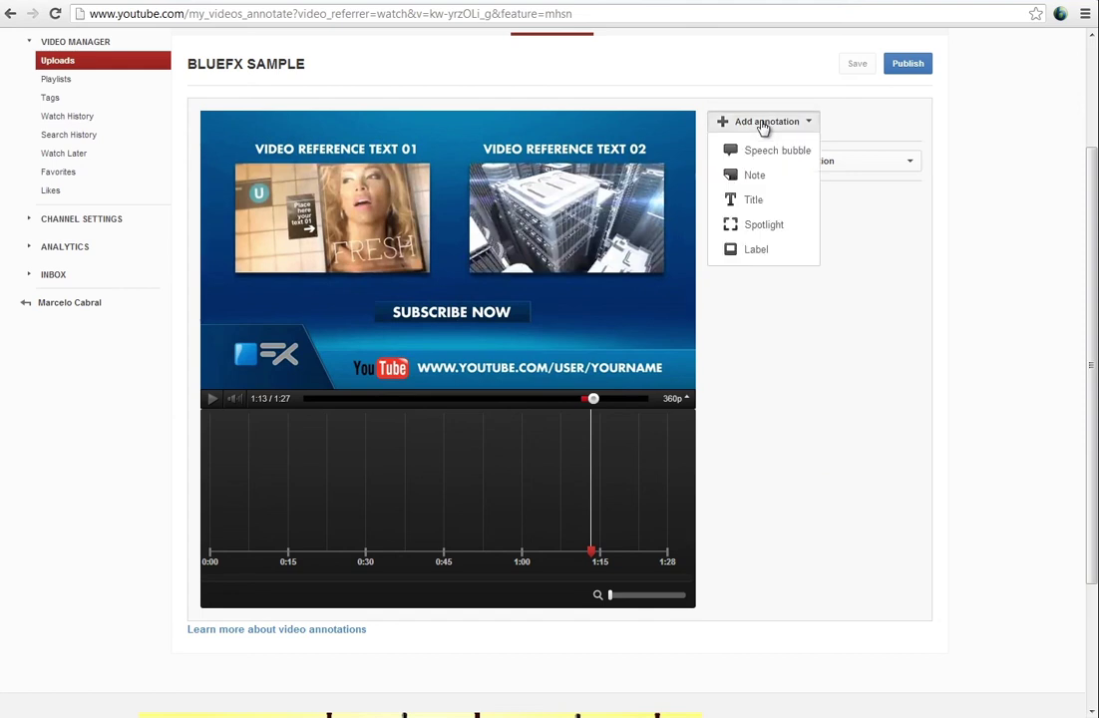
pyautogui.click(773, 228)
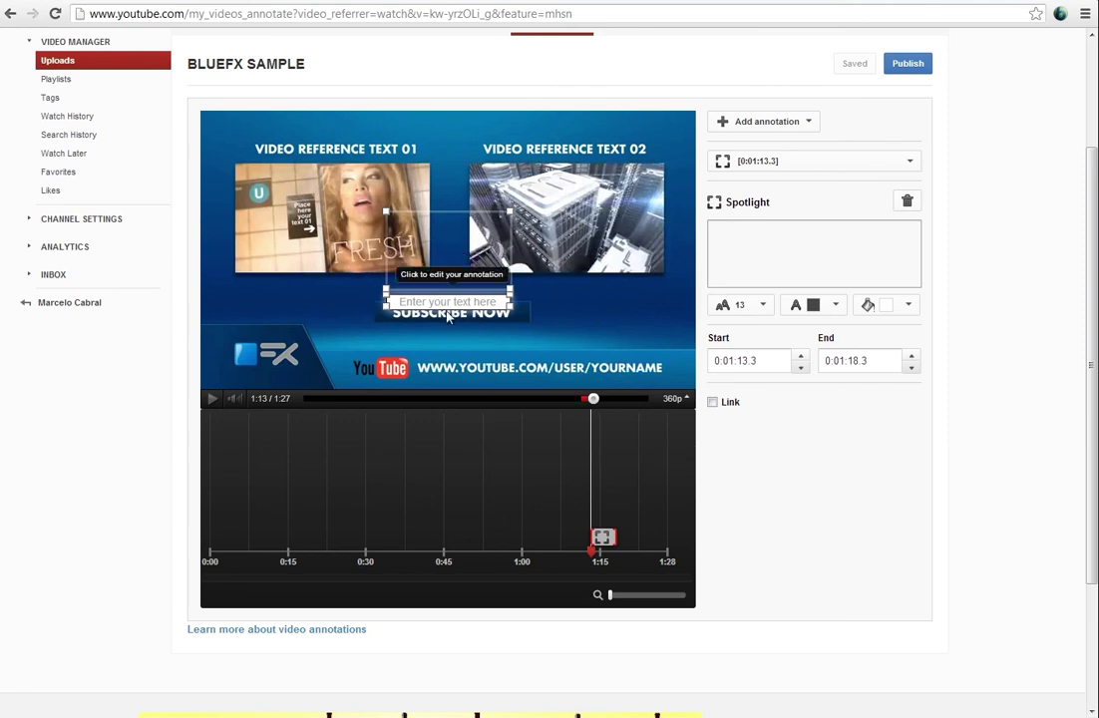
pyautogui.moveTo(385, 209)
pyautogui.mouseDown()
pyautogui.moveTo(302, 207)
pyautogui.moveTo(236, 165)
pyautogui.mouseUp()
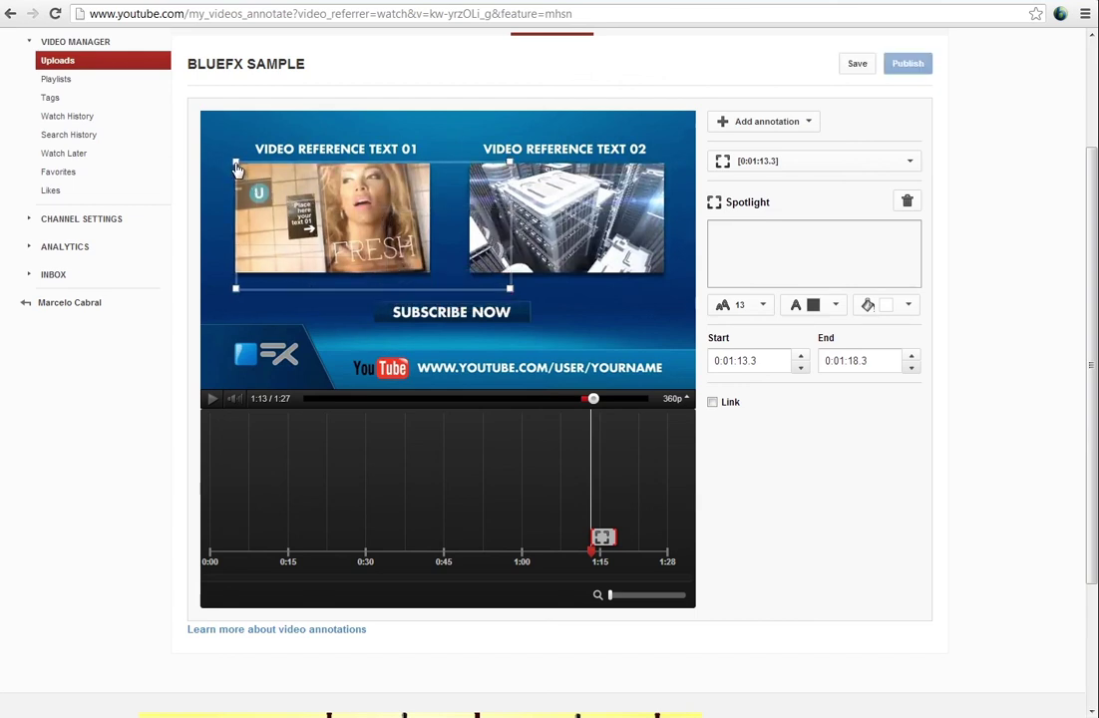
pyautogui.moveTo(480, 289)
pyautogui.mouseDown()
pyautogui.moveTo(431, 273)
pyautogui.moveTo(458, 271)
pyautogui.moveTo(429, 276)
pyautogui.mouseUp()
pyautogui.moveTo(317, 258)
pyautogui.moveTo(317, 260); pyautogui.dragTo(351, 294)
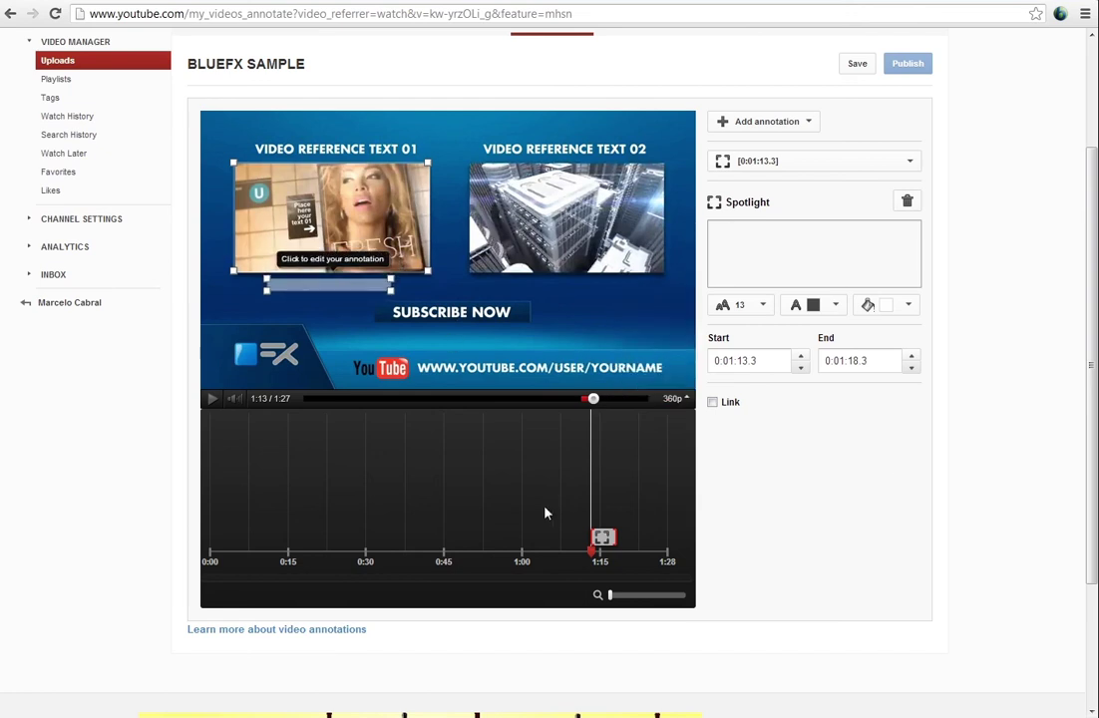
# Step: Extend the first Spotlight annotation to end at 0:01:28.2 and set its text to BUY NOW
pyautogui.moveTo(630, 547); pyautogui.dragTo(670, 549)
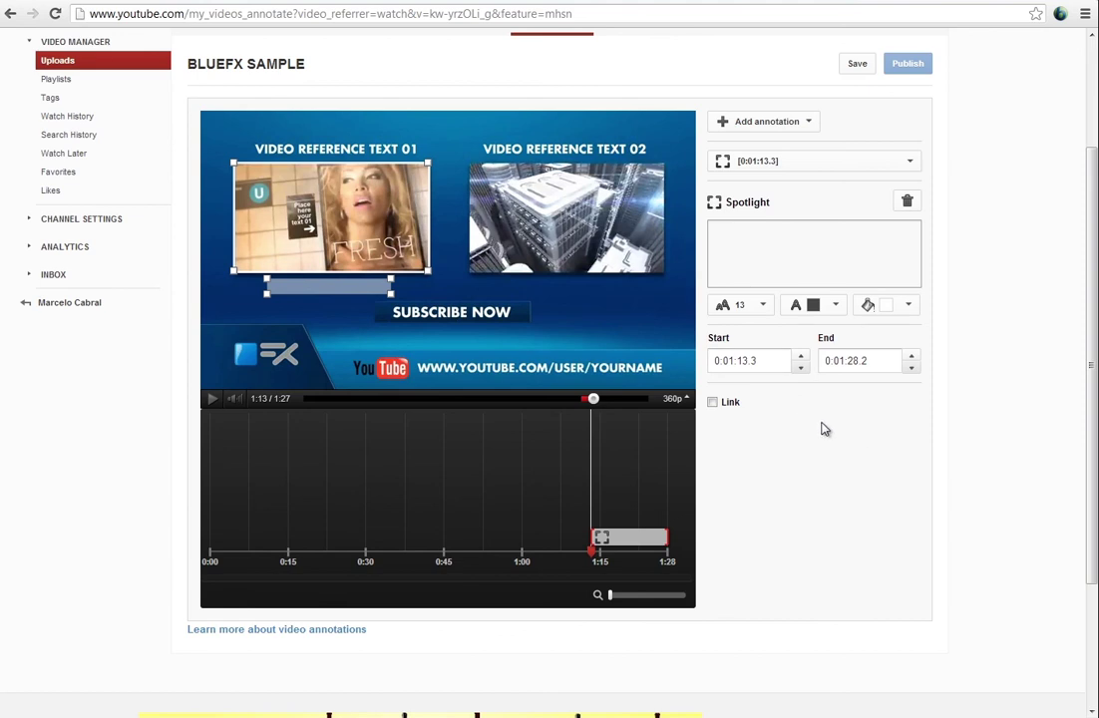
pyautogui.click(747, 251)
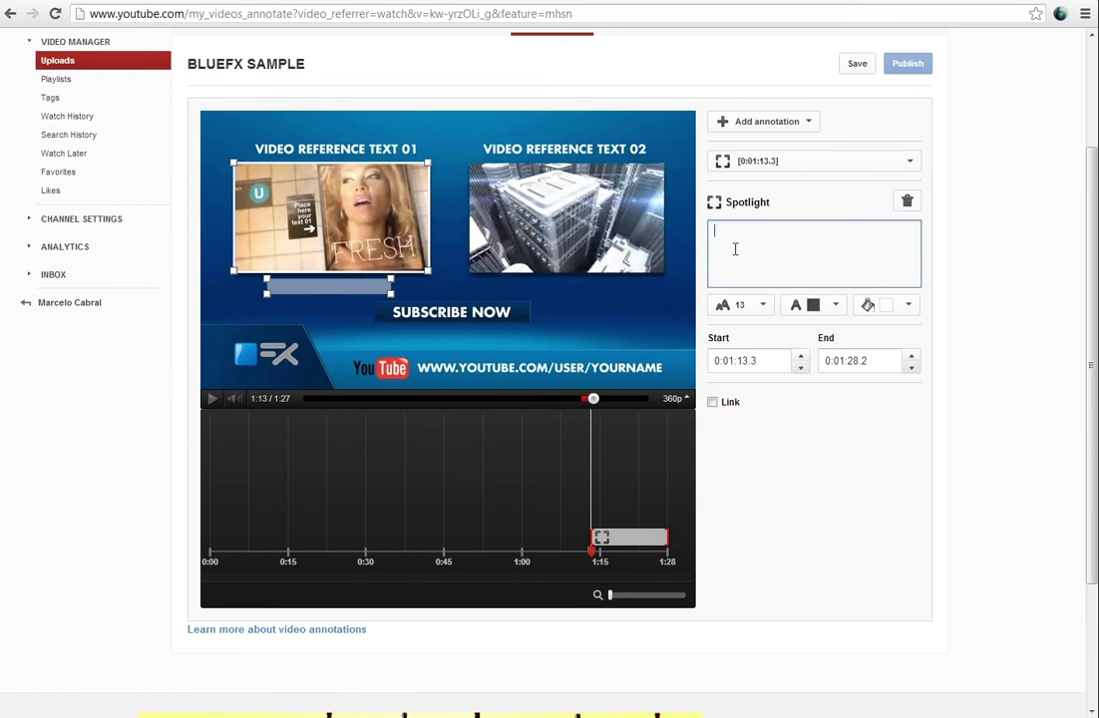
pyautogui.write('BUY NOW')
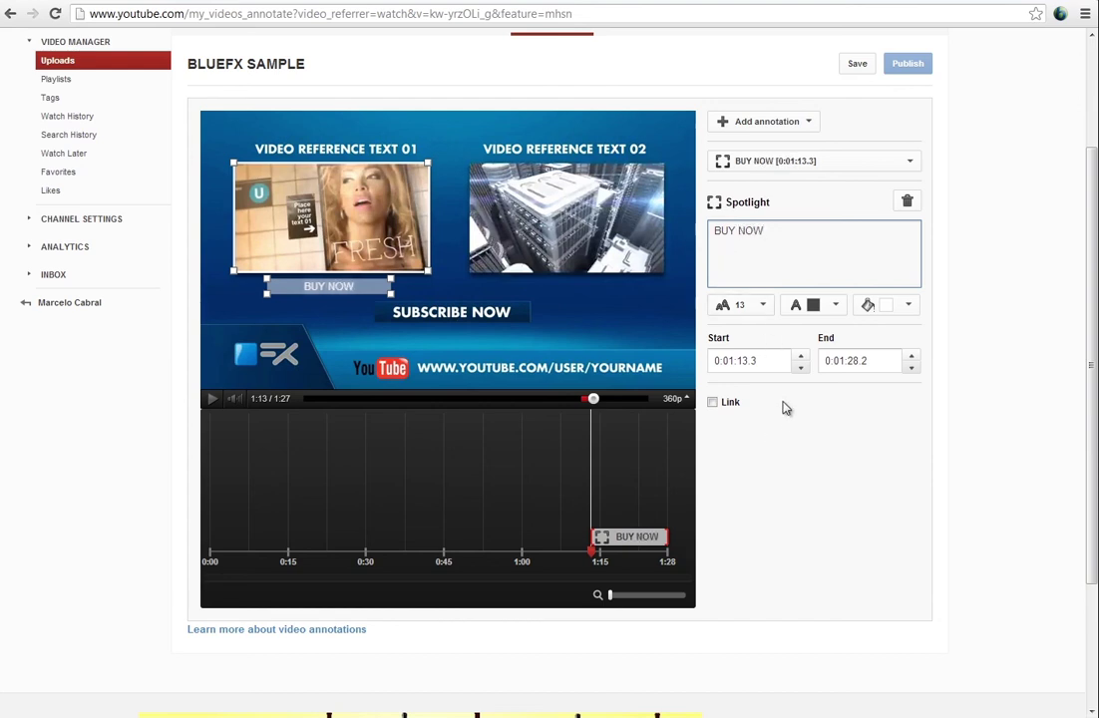
# Step: Set the BUY NOW annotation's text color to white, keeping font size 13 and the white background
pyautogui.click(763, 307)
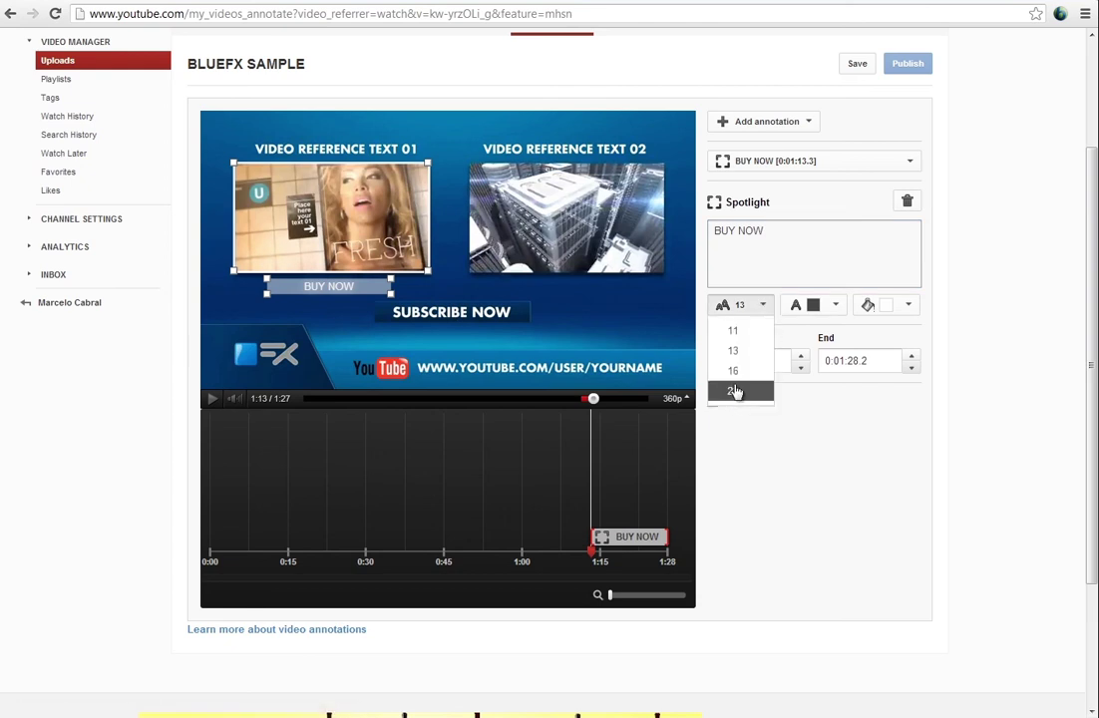
pyautogui.click(763, 309)
pyautogui.click(836, 307)
pyautogui.click(790, 327)
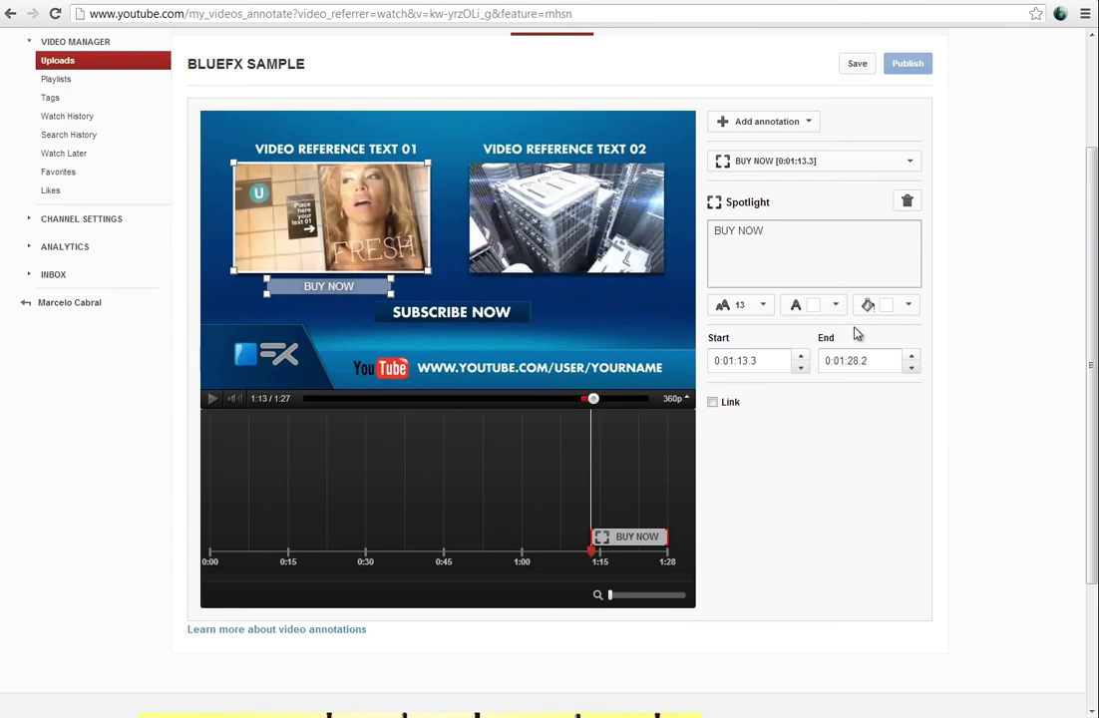
pyautogui.click(908, 308)
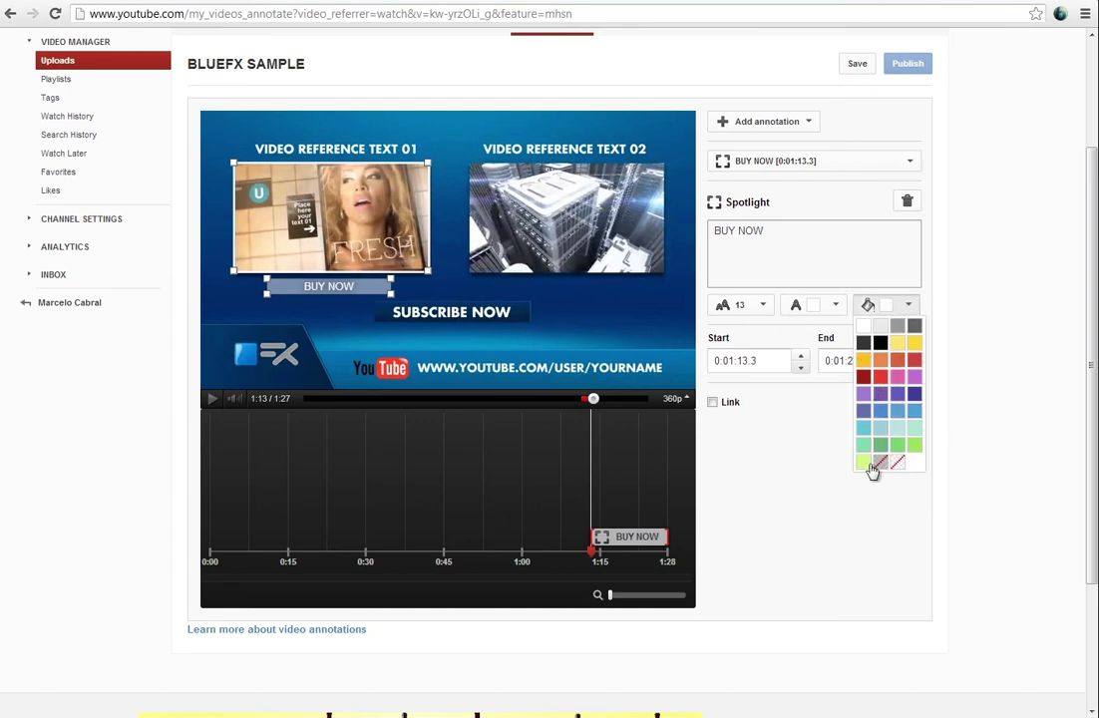
pyautogui.click(910, 307)
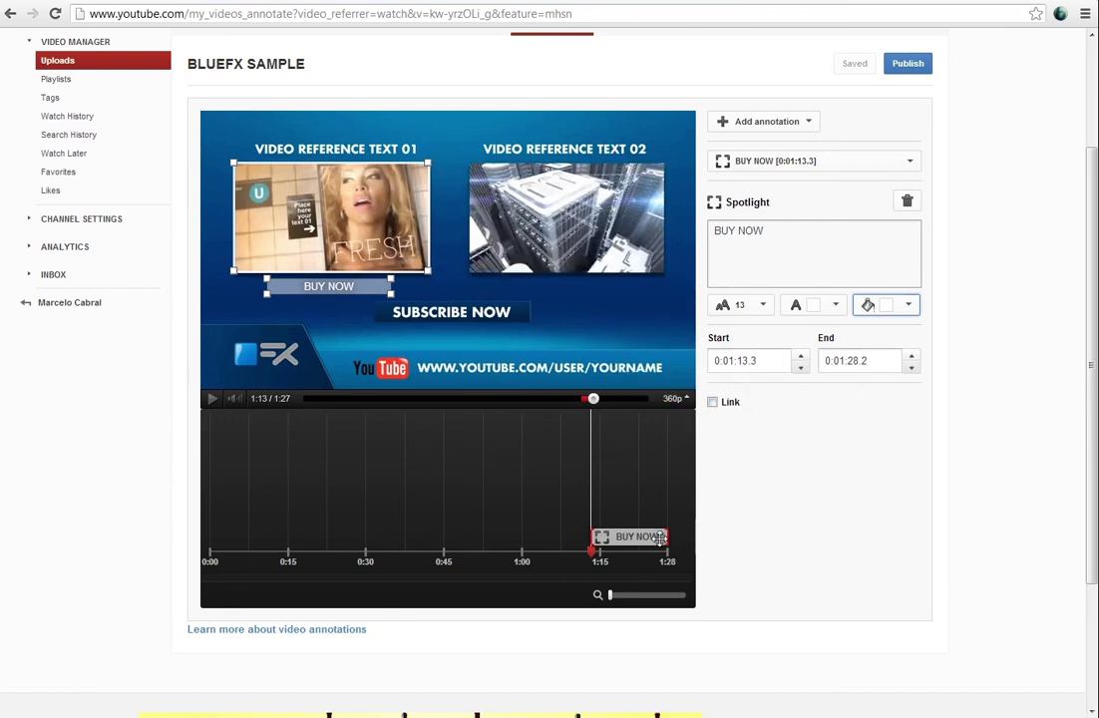
pyautogui.click(712, 403)
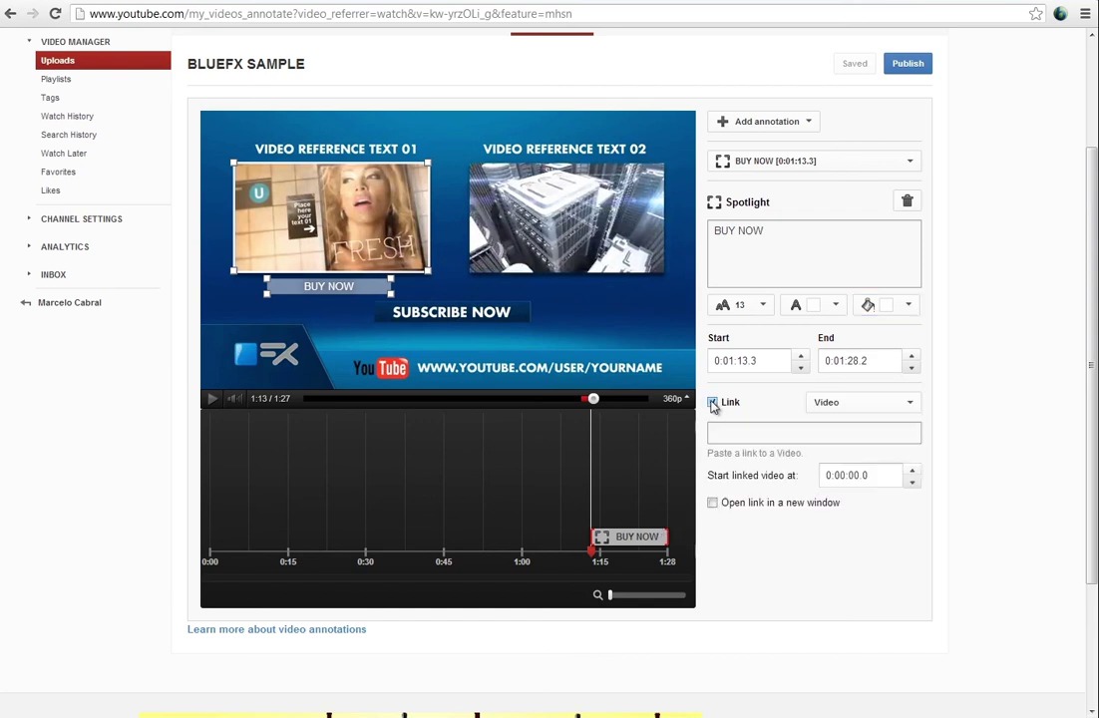
pyautogui.click(756, 434)
pyautogui.write('http://www.youtube.com/watch?v')
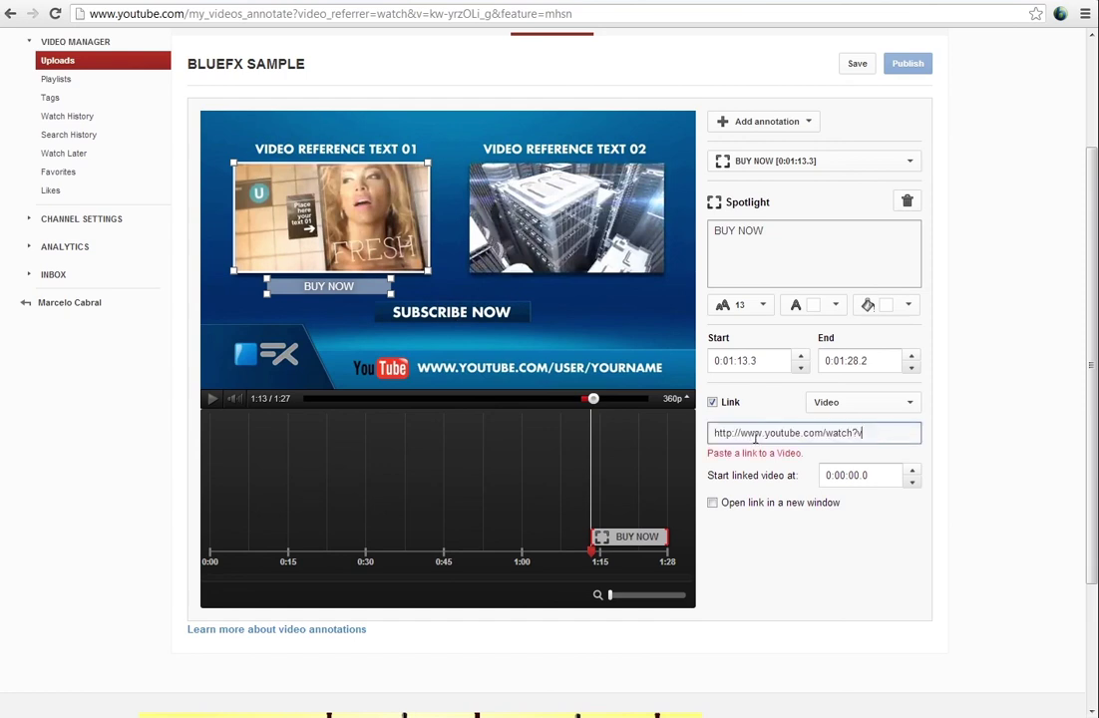
pyautogui.click(914, 404)
pyautogui.click(872, 427)
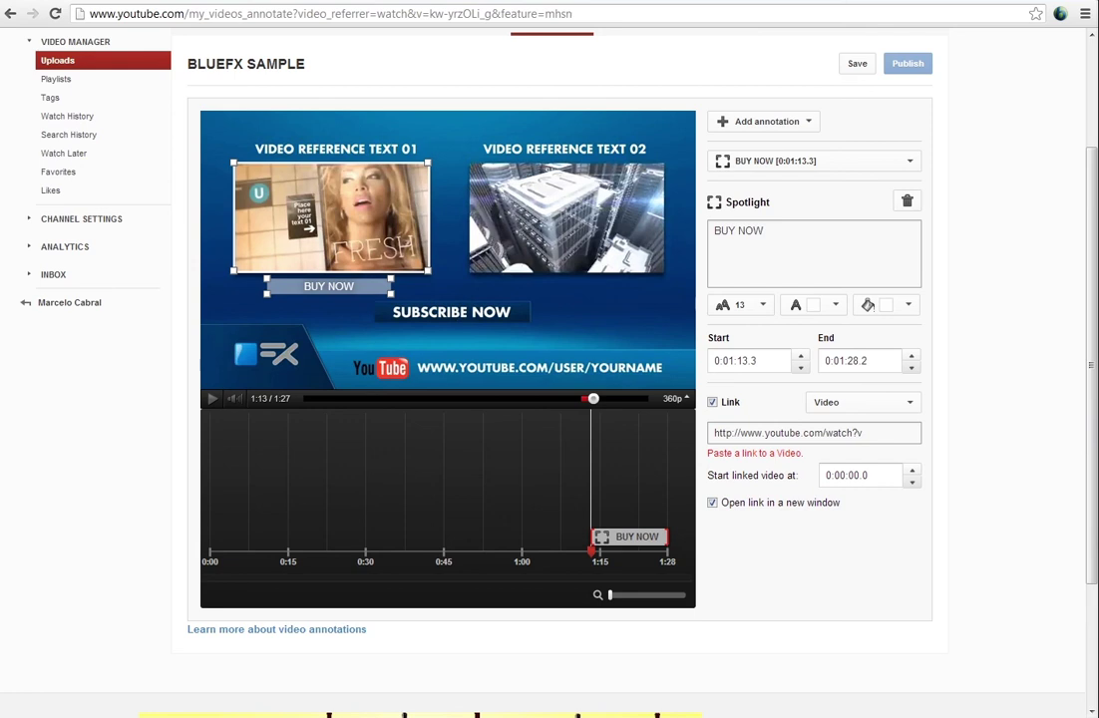
pyautogui.write('=0JH0FtvLamk')
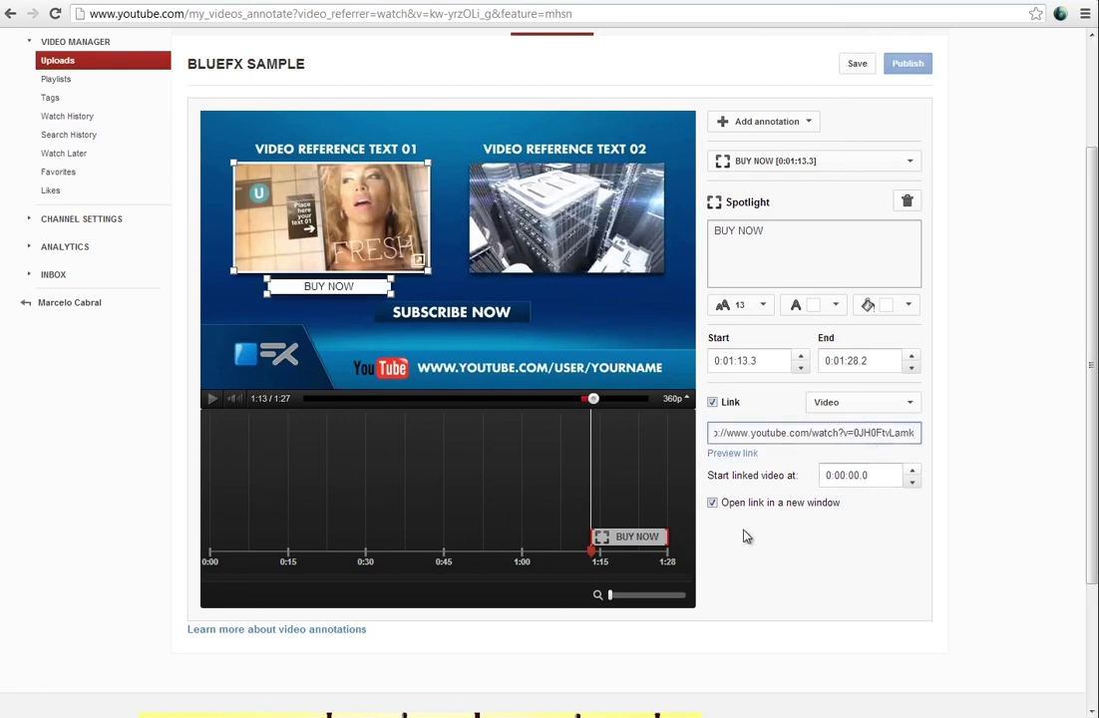
# Step: Add a second Spotlight annotation framing the video under VIDEO REFERENCE TEXT 02, with its text box just below the frame
pyautogui.click(778, 123)
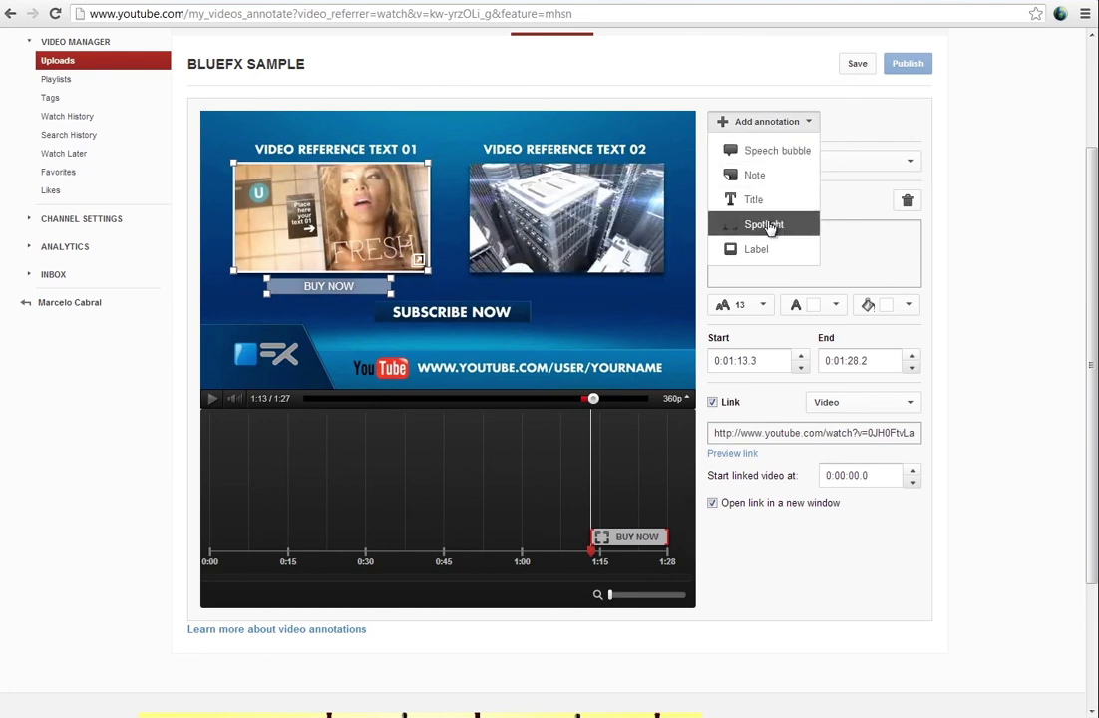
pyautogui.click(763, 224)
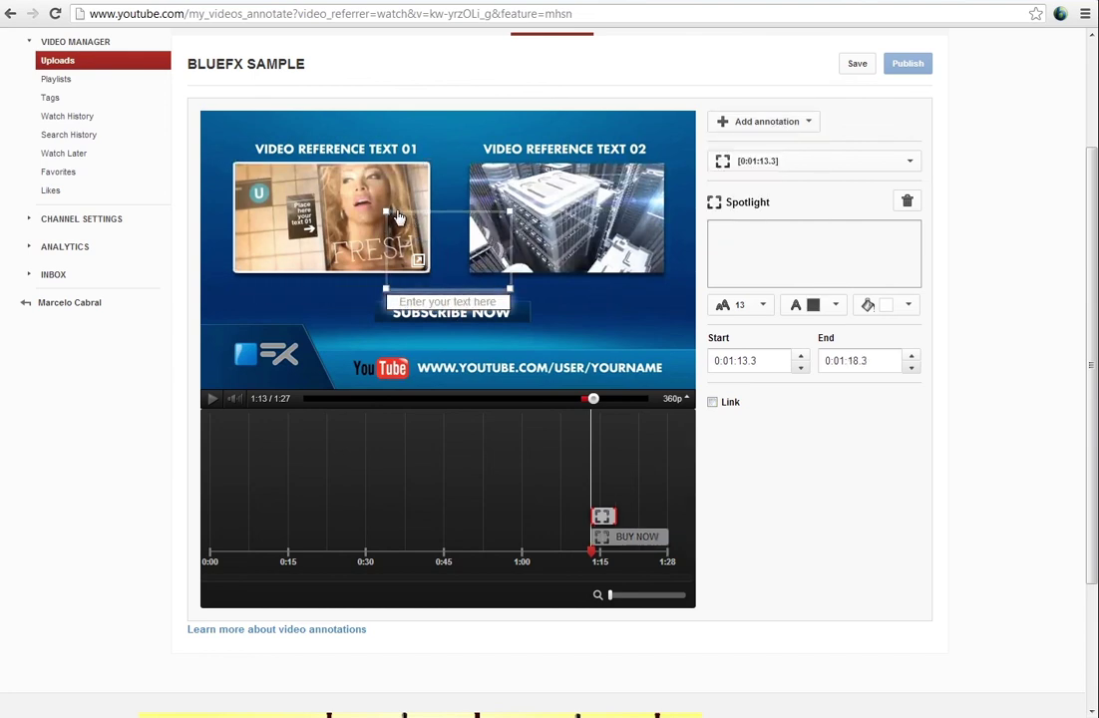
pyautogui.moveTo(512, 213); pyautogui.dragTo(662, 162)
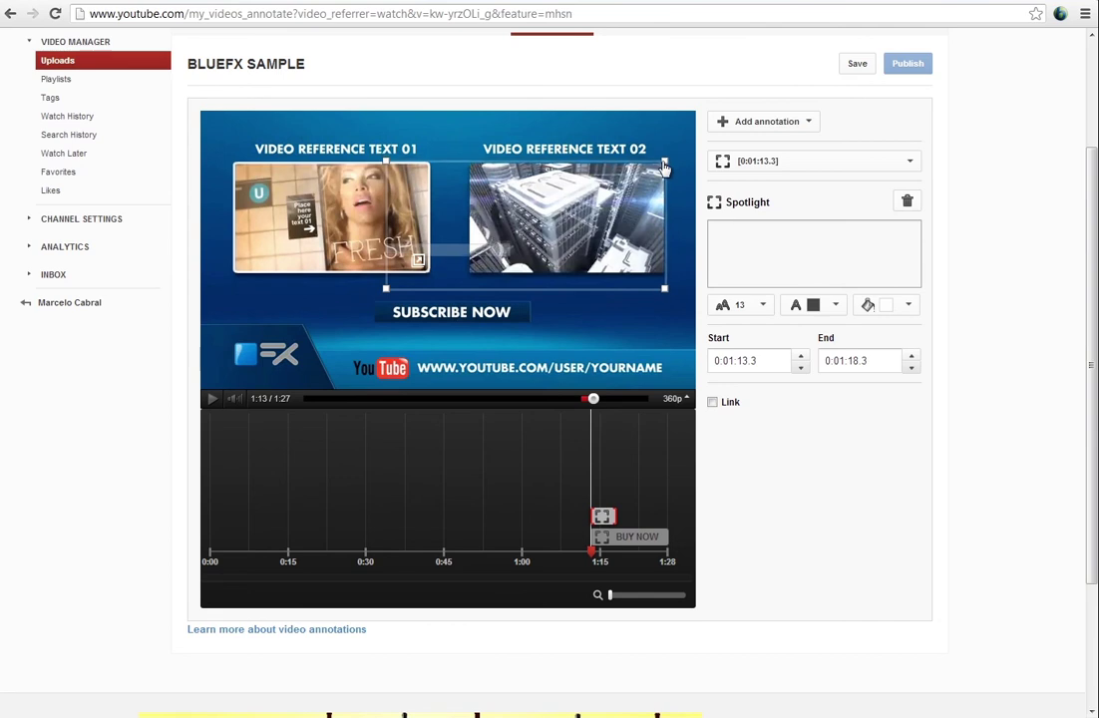
pyautogui.moveTo(386, 288); pyautogui.dragTo(470, 277)
pyautogui.moveTo(529, 255); pyautogui.dragTo(561, 291)
# Step: Set the second Spotlight's text to SEE THE PREVIEW in white
pyautogui.click(766, 255)
pyautogui.write('SEE THE PREVIEW')
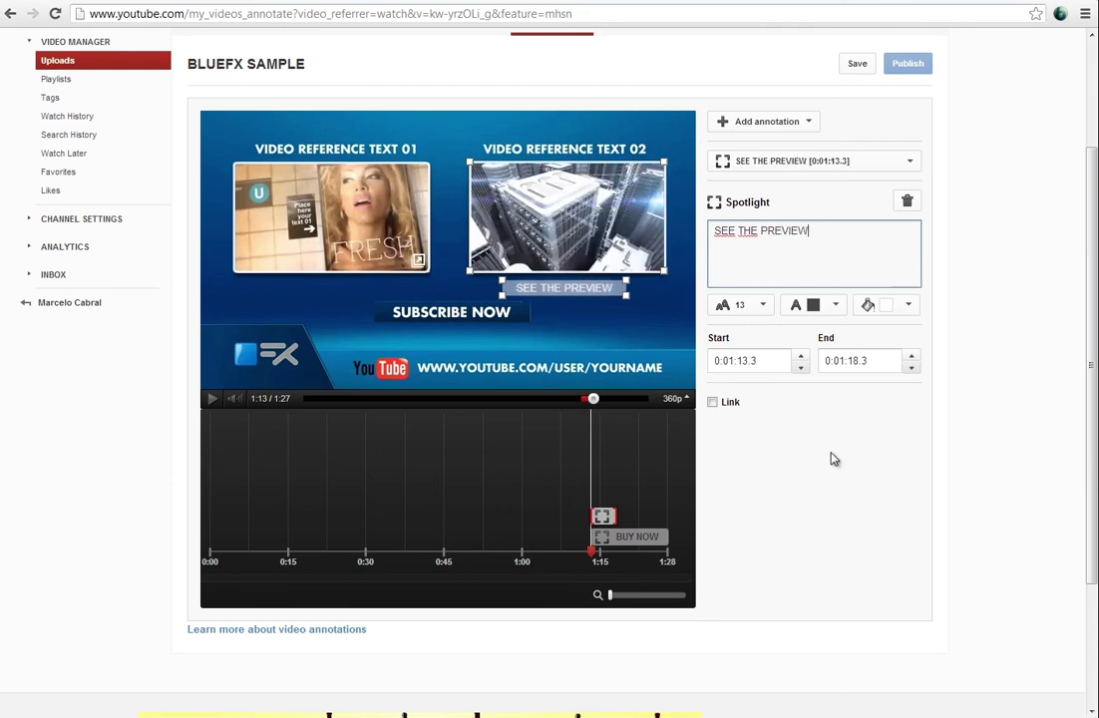
pyautogui.click(835, 304)
pyautogui.click(795, 327)
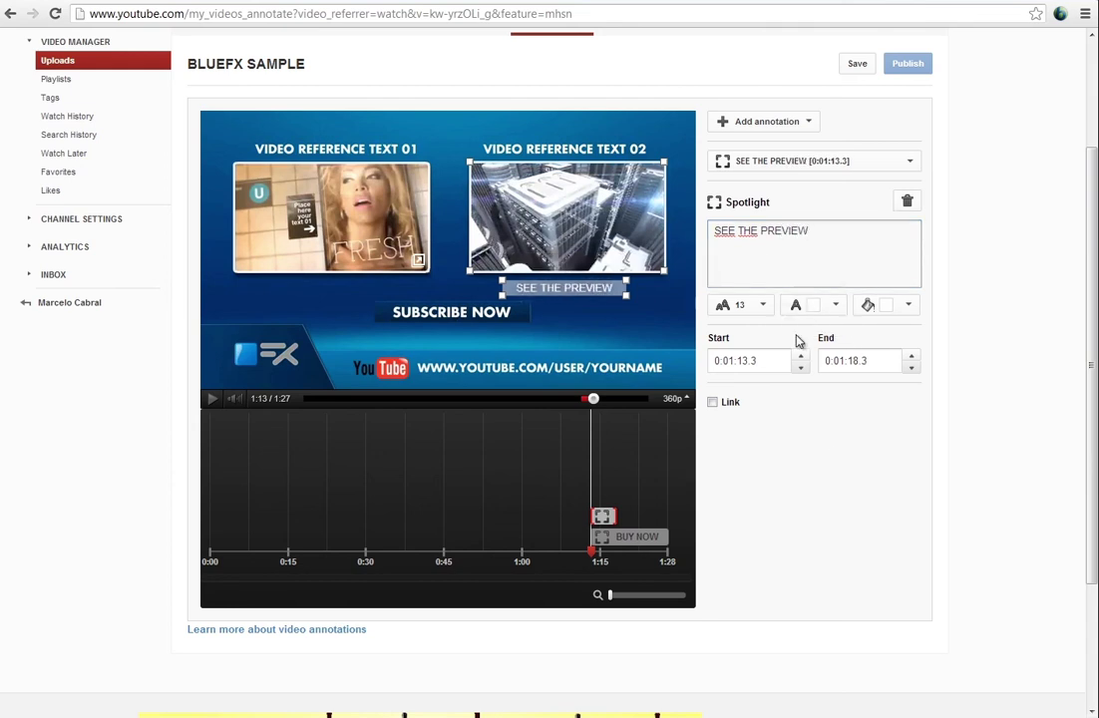
pyautogui.click(712, 403)
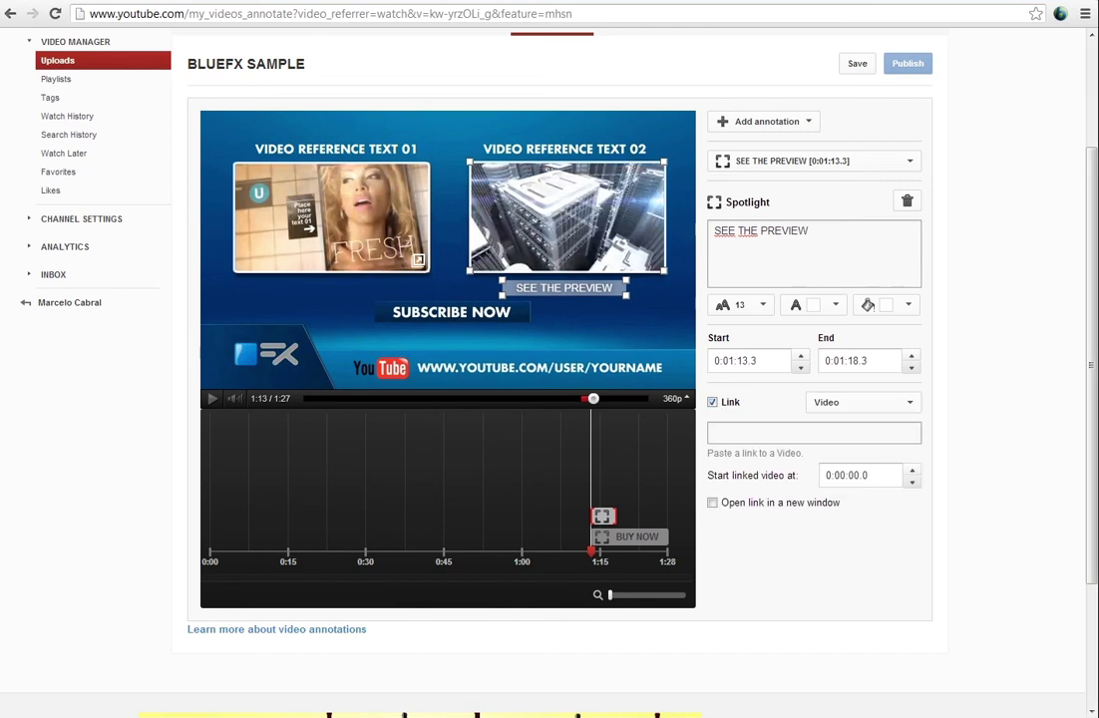
pyautogui.click(753, 433)
pyautogui.write('http://www.youtube.com/watch?v=qxnkfLv2nME')
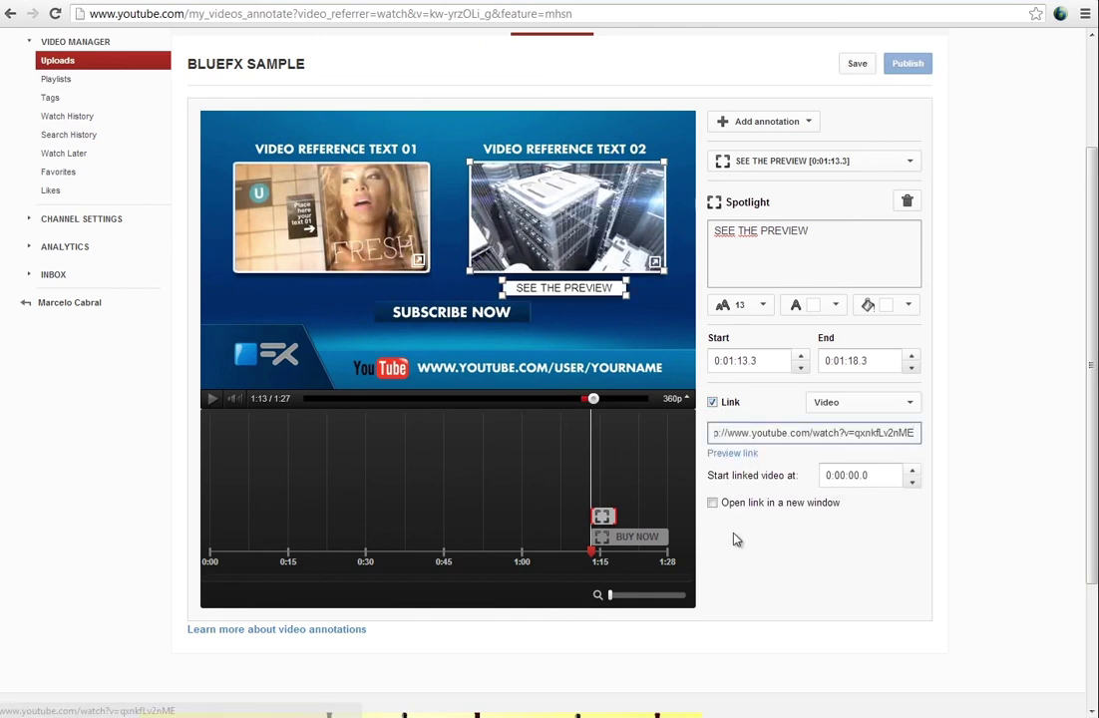
pyautogui.click(713, 503)
pyautogui.click(798, 121)
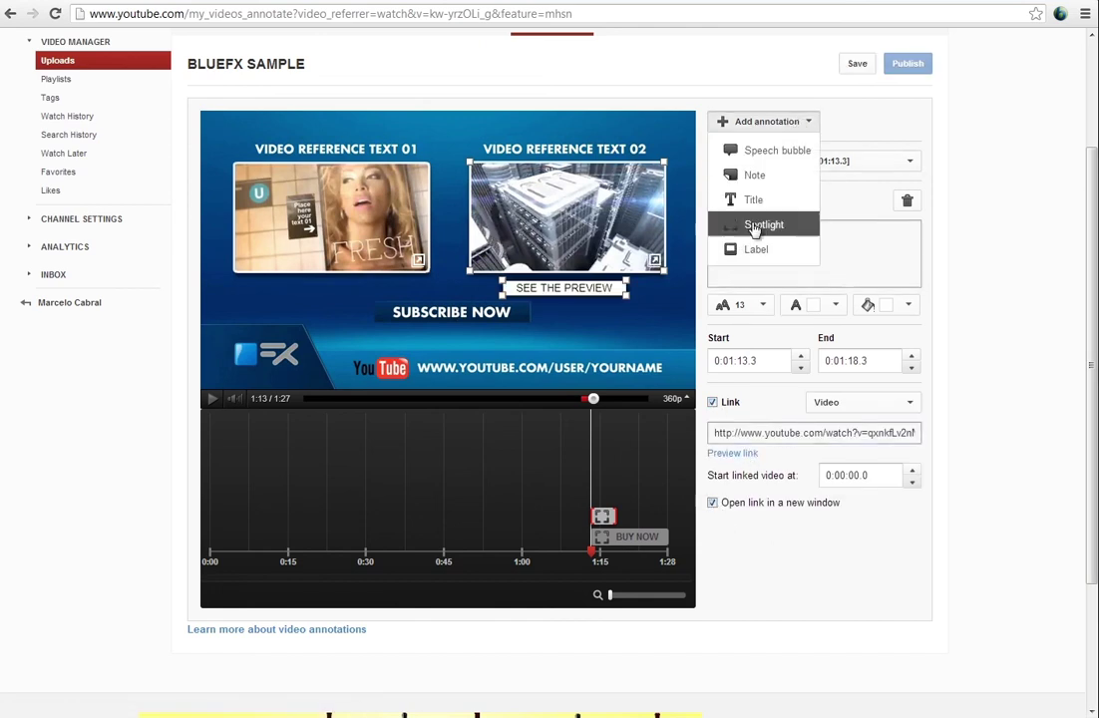
pyautogui.click(756, 176)
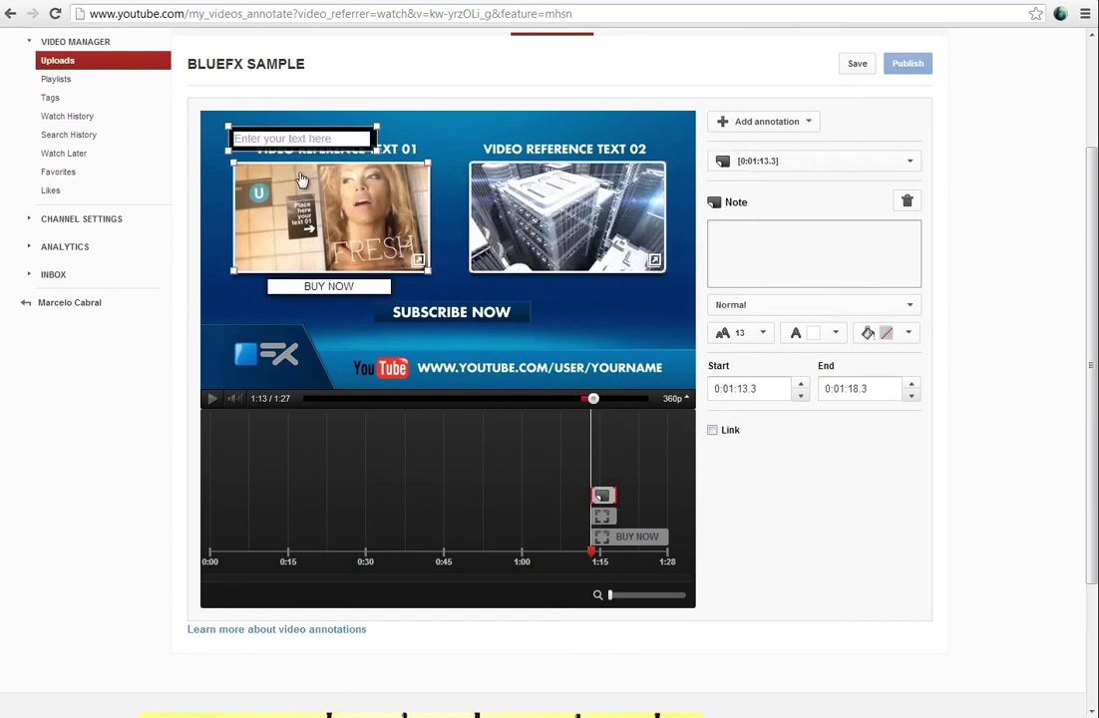
pyautogui.moveTo(376, 150); pyautogui.dragTo(528, 320)
pyautogui.moveTo(227, 129); pyautogui.dragTo(375, 301)
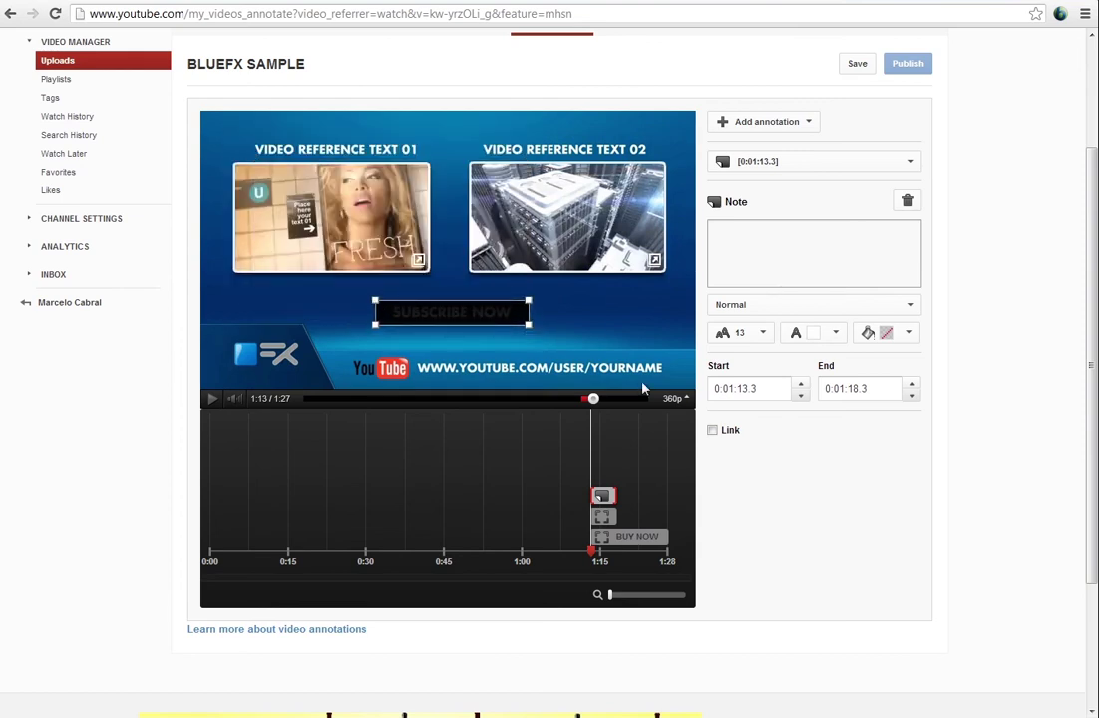
pyautogui.click(712, 430)
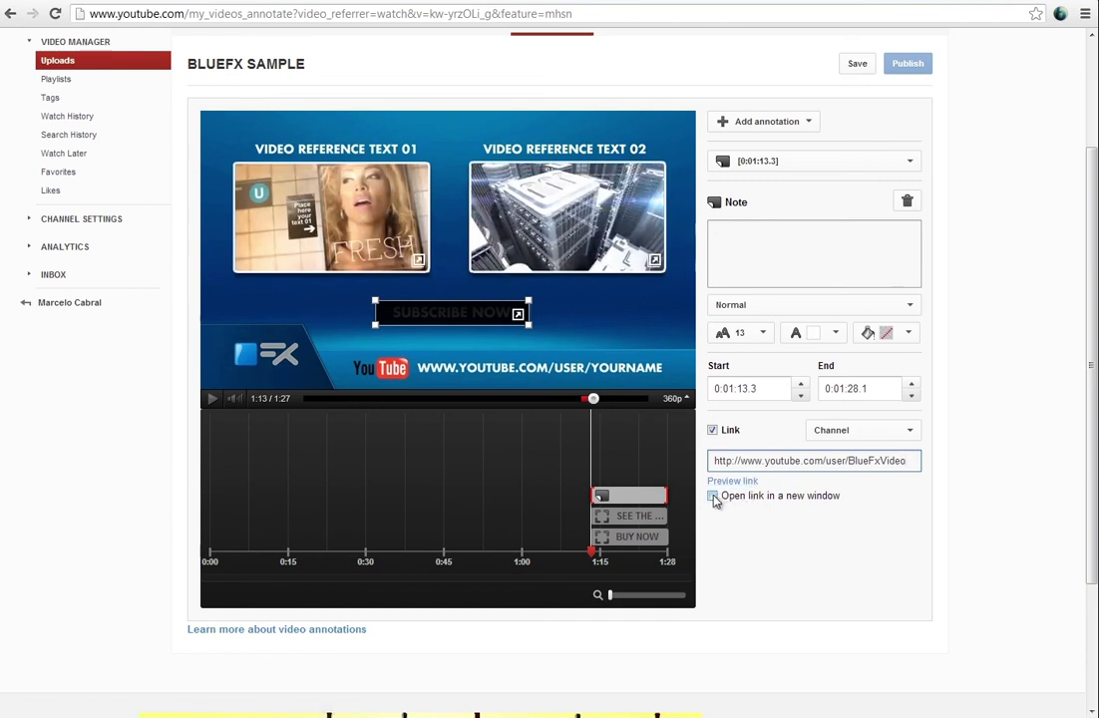
pyautogui.click(713, 496)
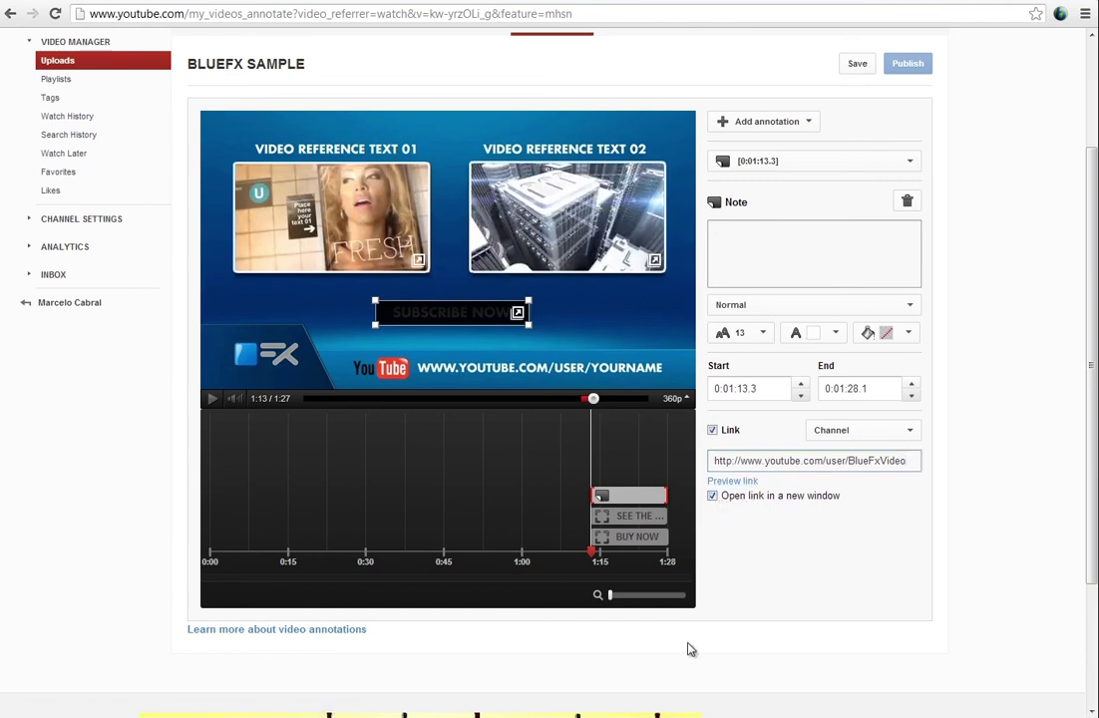
# Step: Save and publish the annotations, and open the live BLUEFX SAMPLE video at its interactive section
pyautogui.click(852, 66)
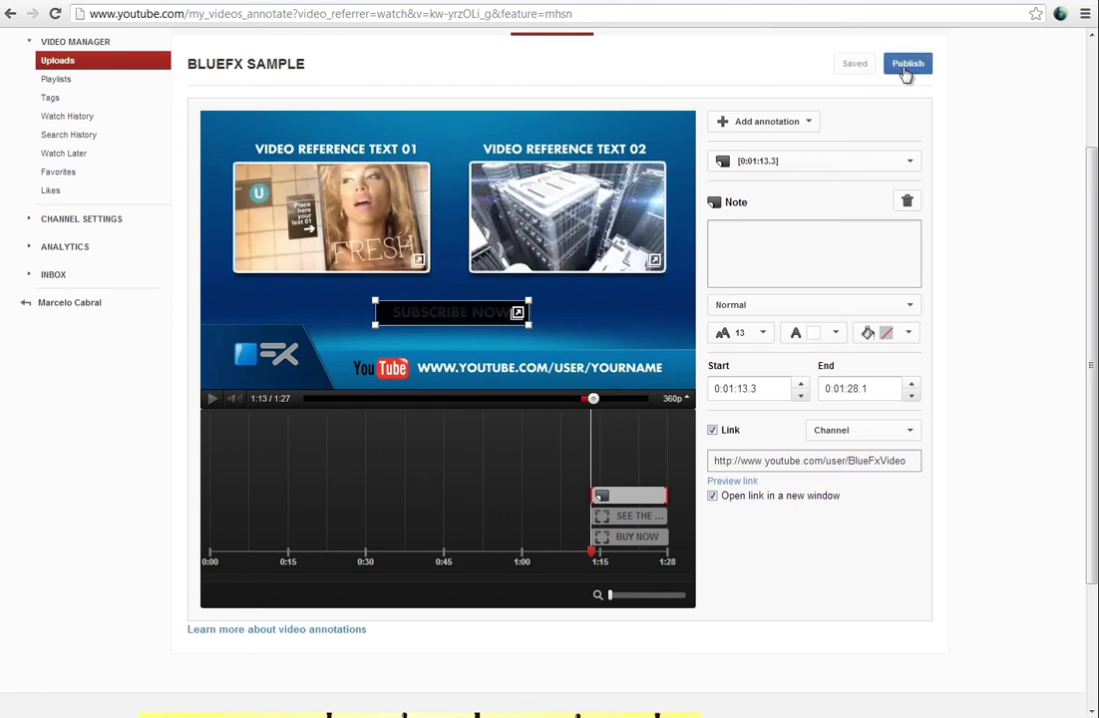
pyautogui.click(906, 66)
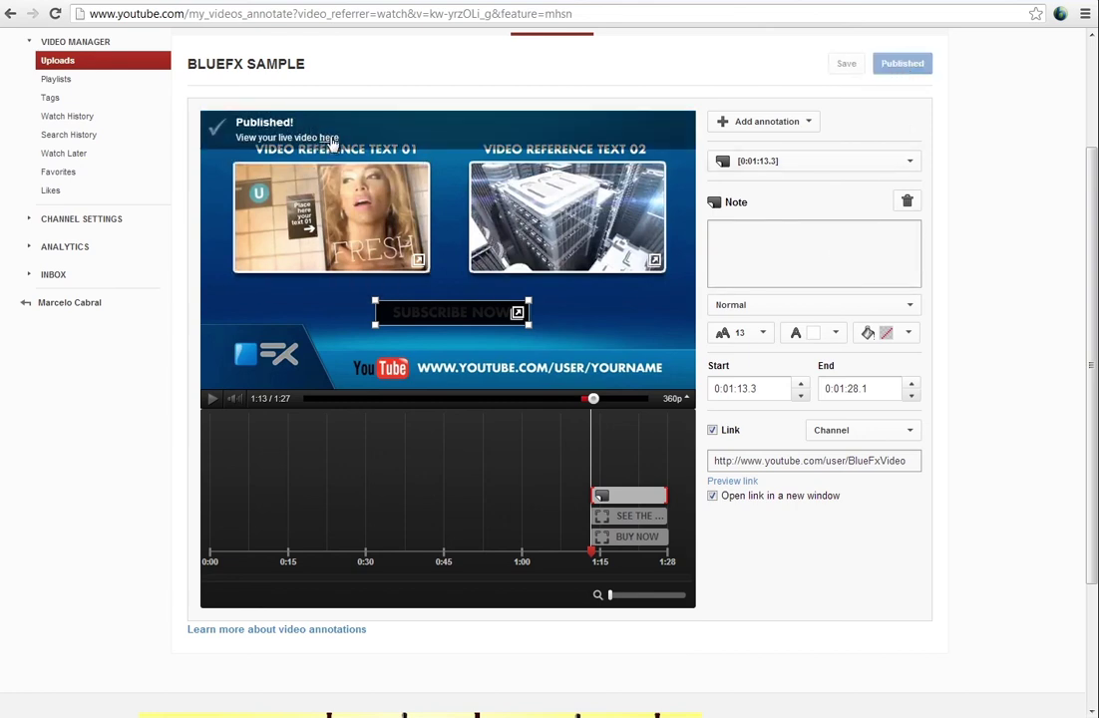
pyautogui.click(332, 139)
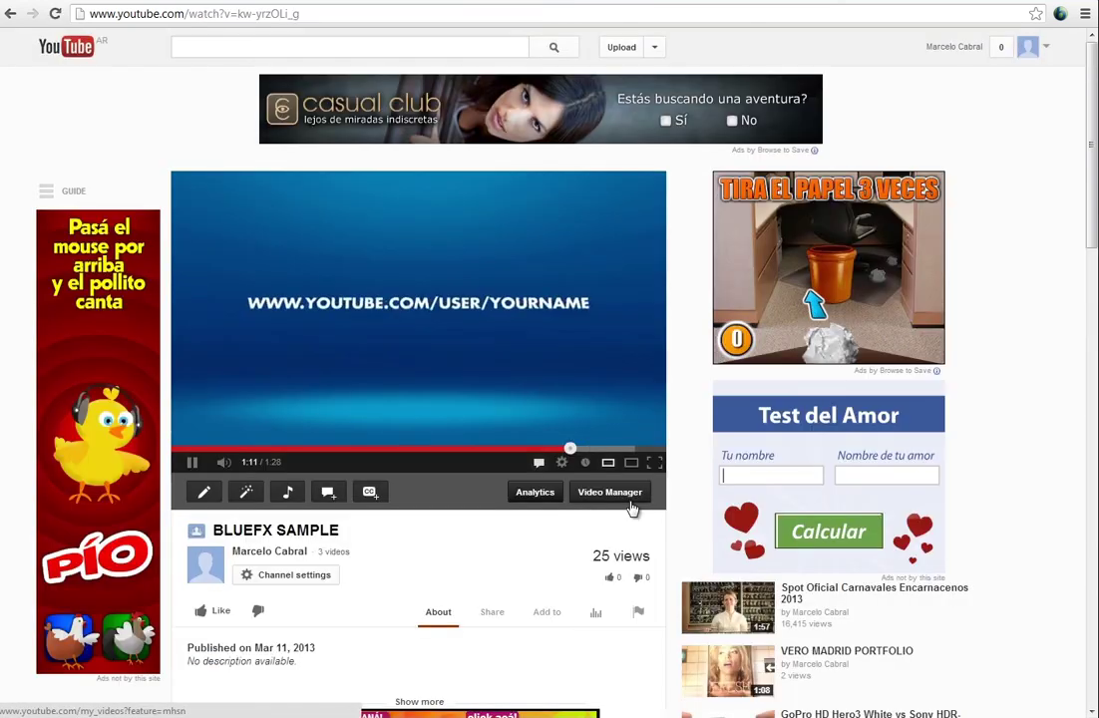